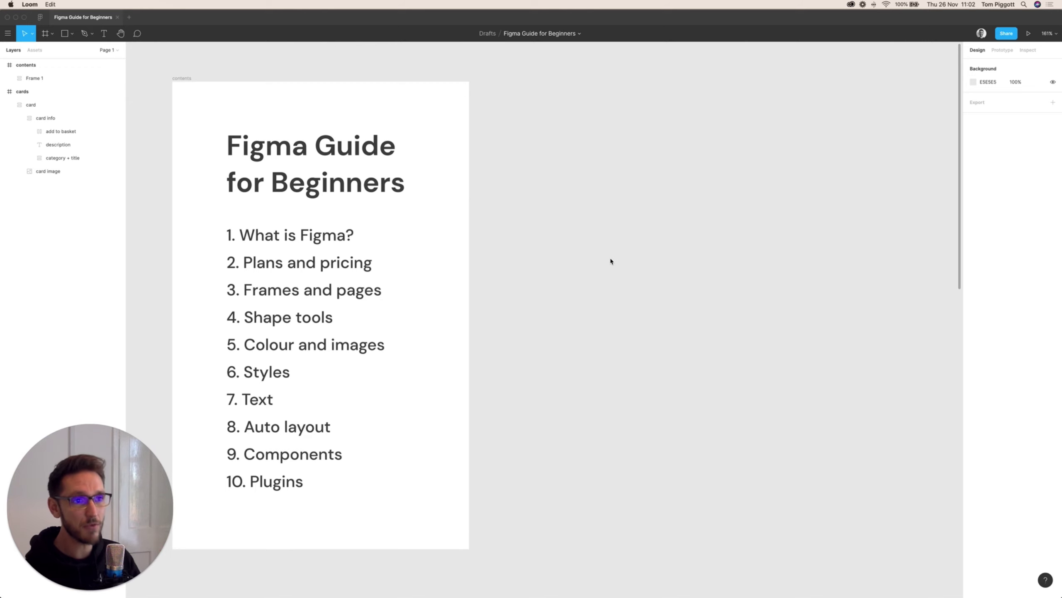
{"action": "left_click", "coordinate": [640, 255]}
{"action": "left_click_drag", "start_coordinate": [553, 237], "coordinate": [593, 221]}
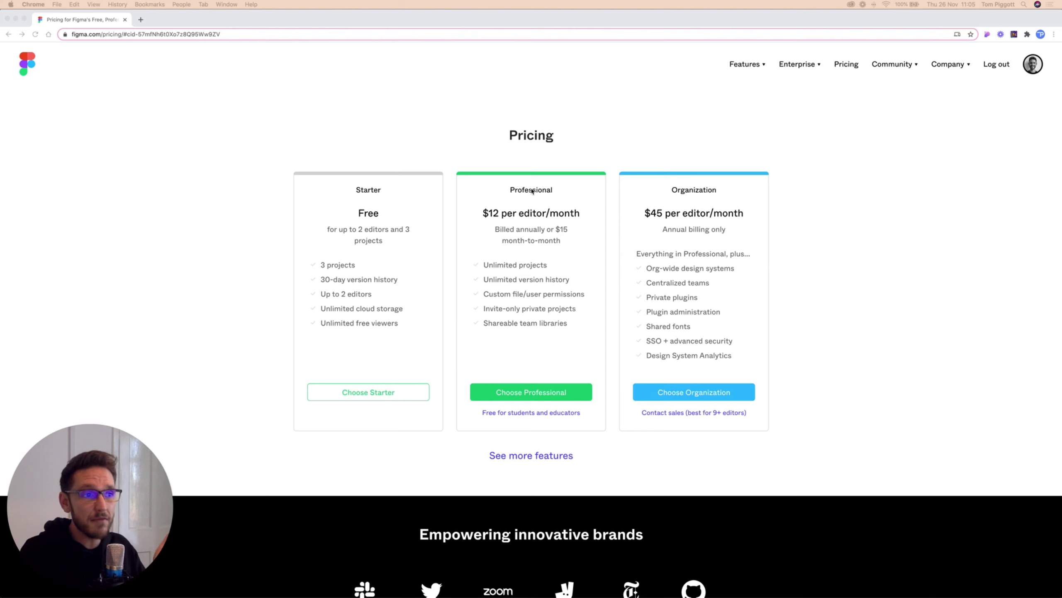
Step: Examine the Starter, Professional and Organization plans and their feature comparison on the Figma pricing page
{"action": "scroll", "coordinate": [735, 269], "scroll_direction": "down", "scroll_amount": 15}
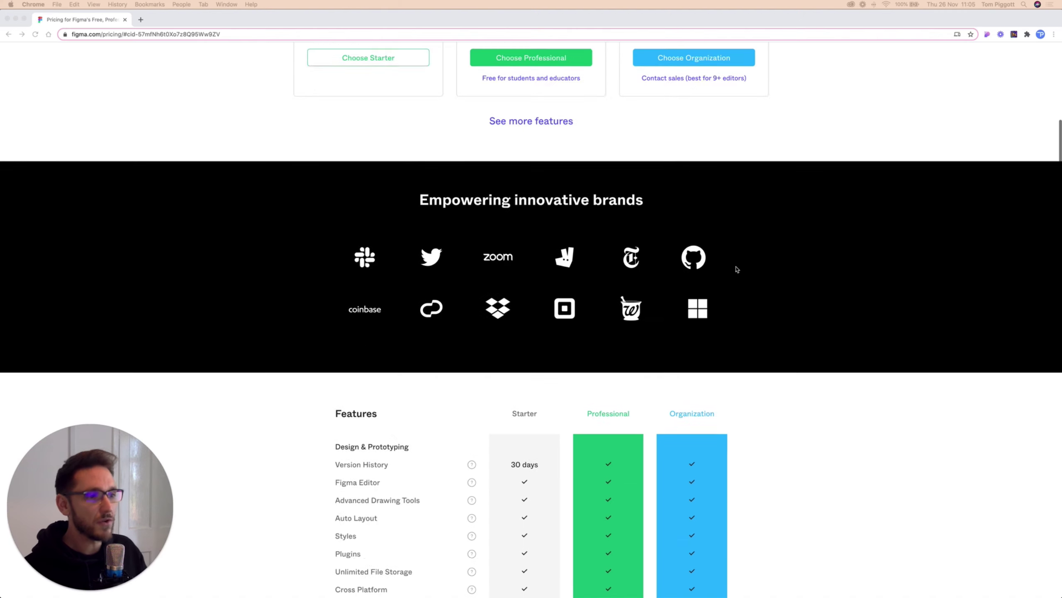
{"action": "scroll", "coordinate": [661, 252], "scroll_direction": "up", "scroll_amount": 15}
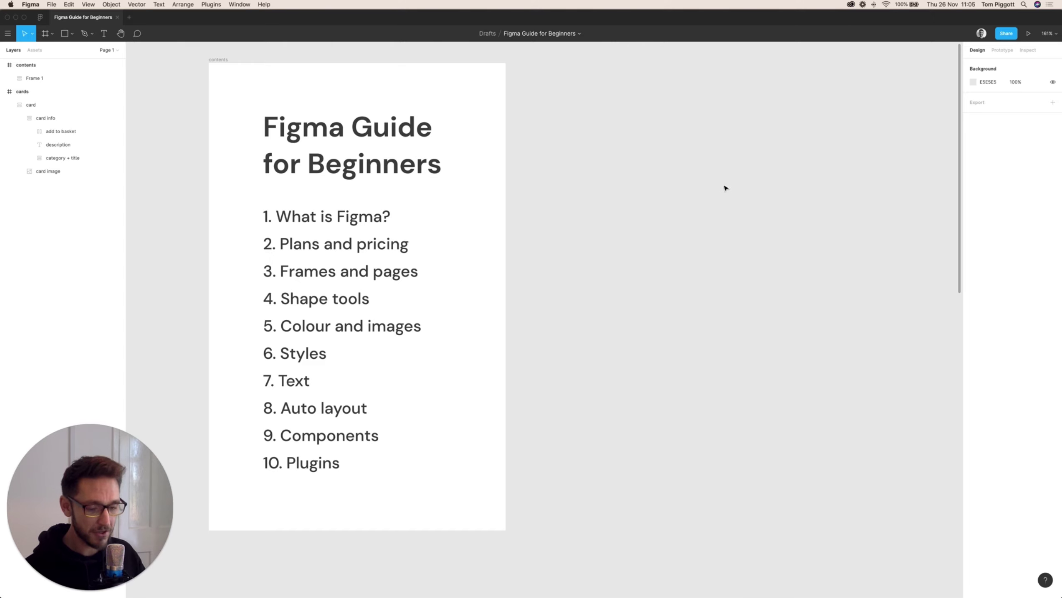
Step: Review the frame size presets and create a frame from the Desktop preset, 1440 × 1024
{"action": "key", "text": "f"}
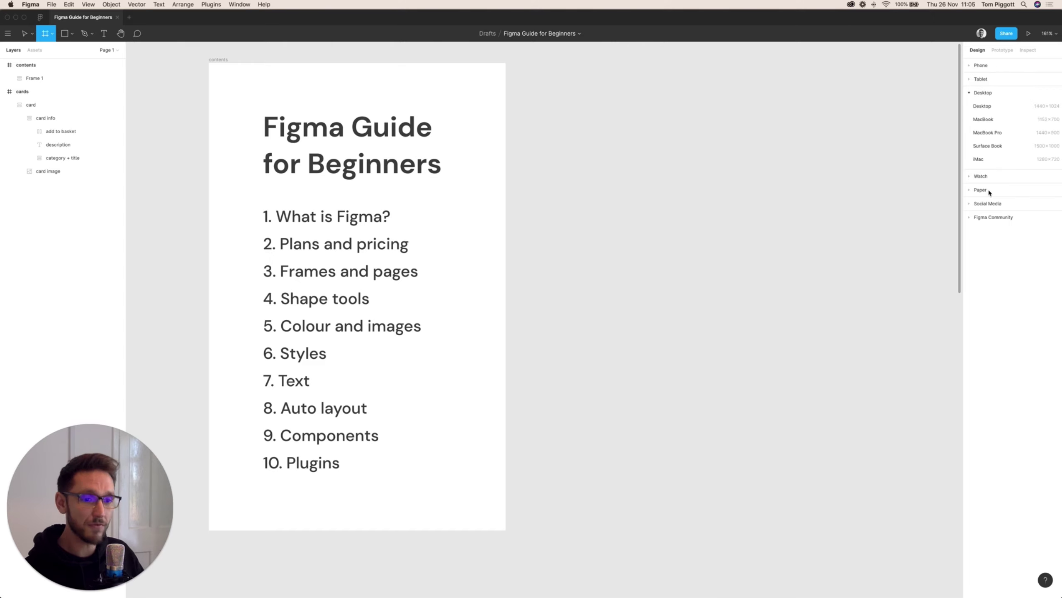
{"action": "left_click", "coordinate": [971, 93]}
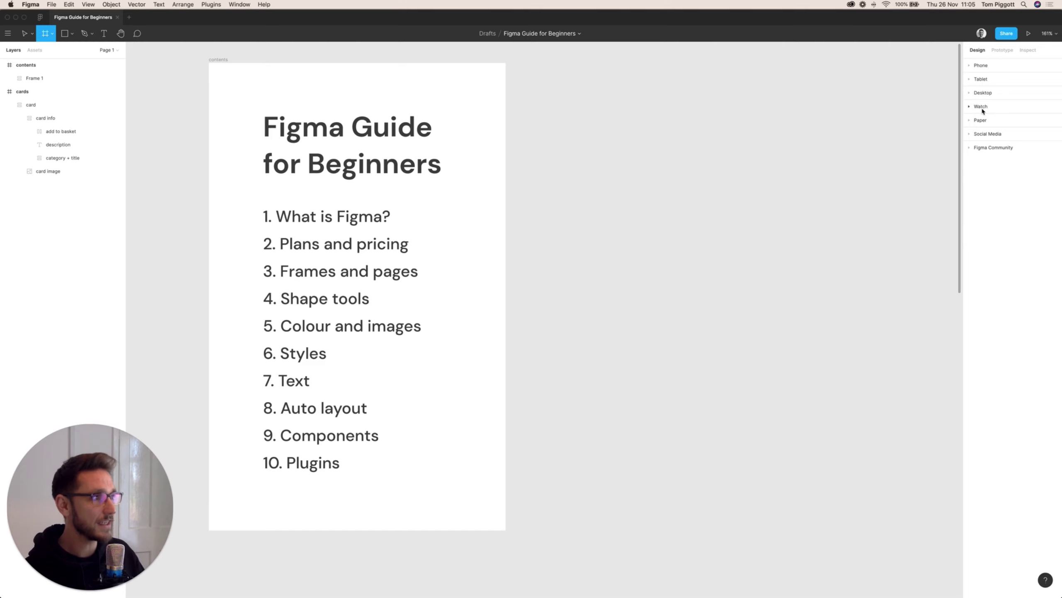
{"action": "left_click", "coordinate": [970, 134]}
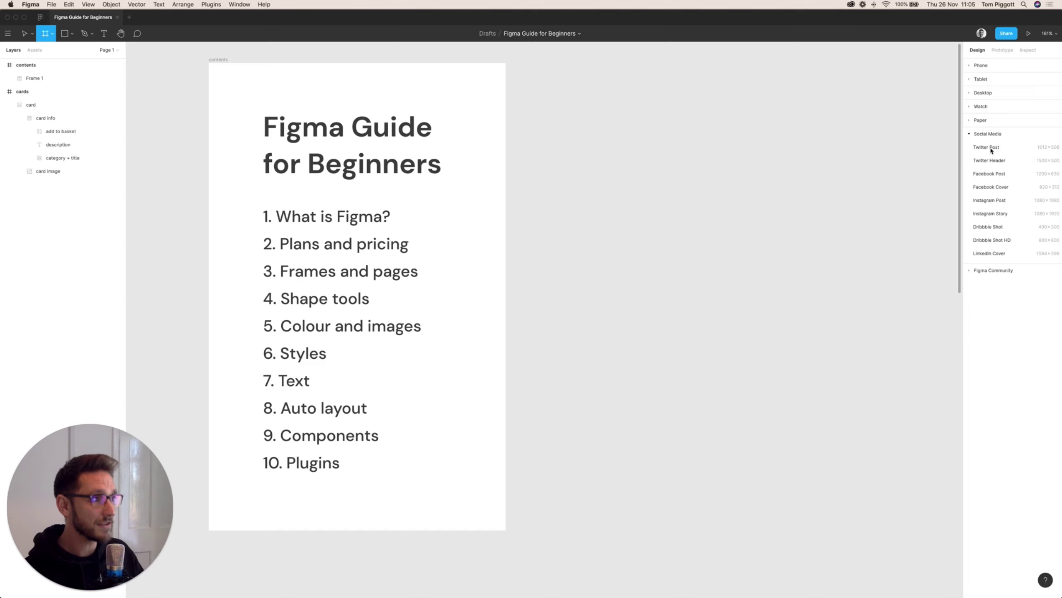
{"action": "left_click", "coordinate": [970, 134]}
{"action": "left_click", "coordinate": [970, 93]}
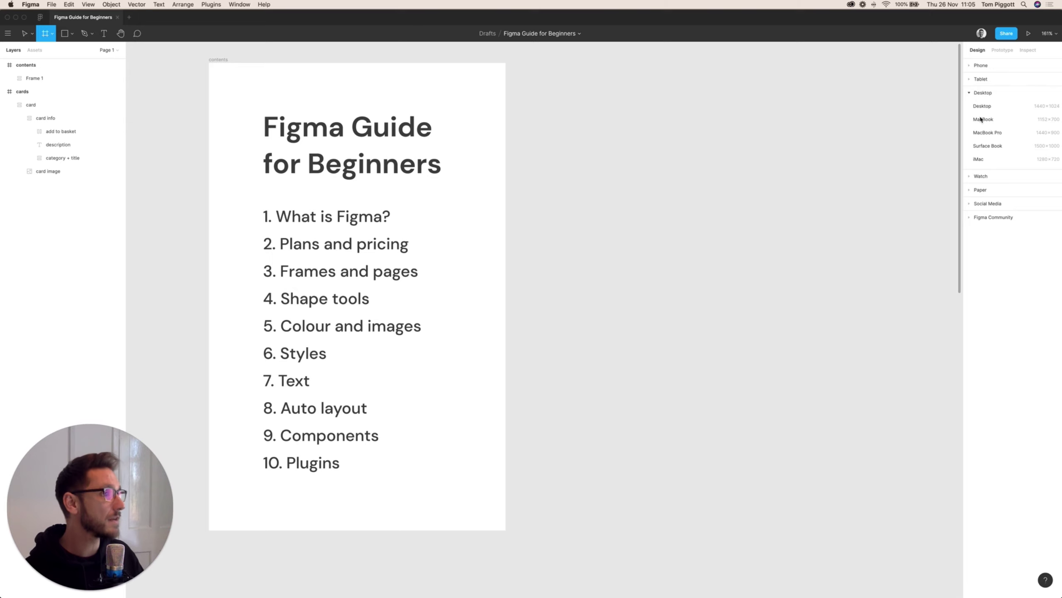
{"action": "left_click", "coordinate": [992, 106]}
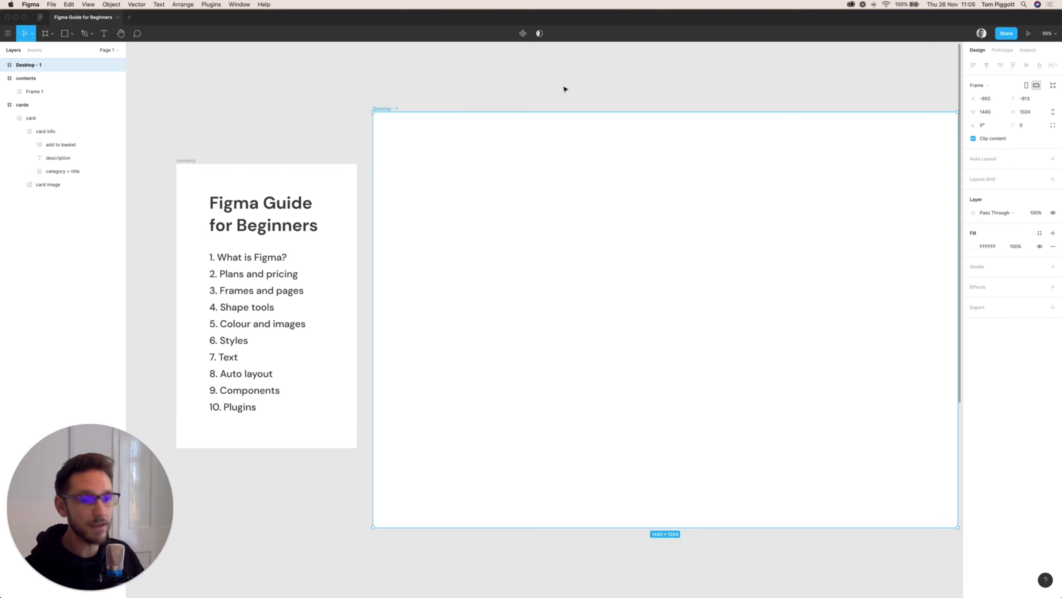
Step: Move the new desktop frame down so its upper edge lines up with the contents frame
{"action": "left_click", "coordinate": [542, 85]}
{"action": "scroll", "coordinate": [455, 74], "scroll_direction": "right", "scroll_amount": 5}
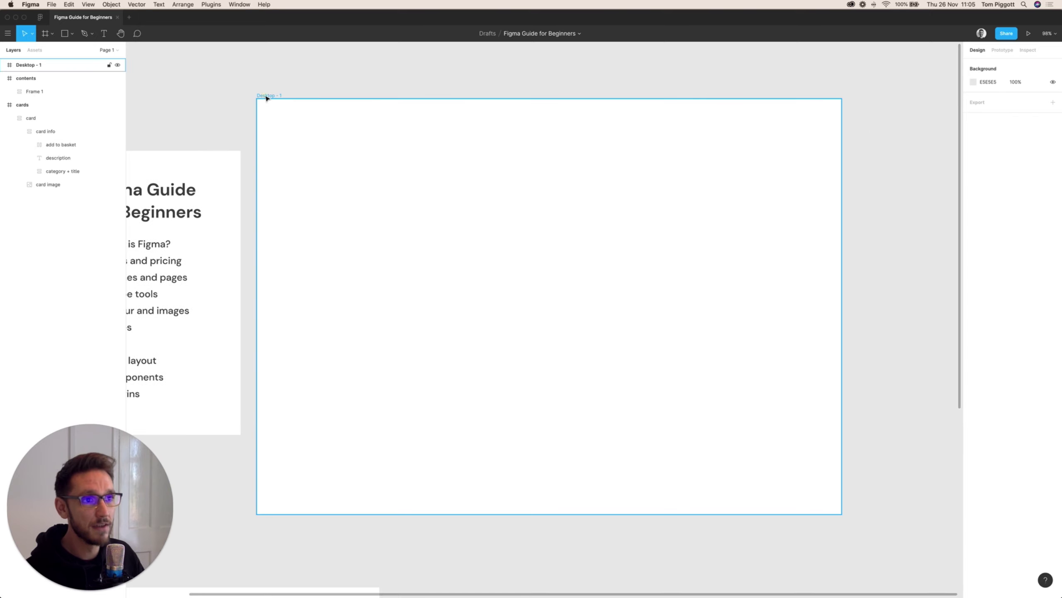
{"action": "left_click", "coordinate": [266, 97]}
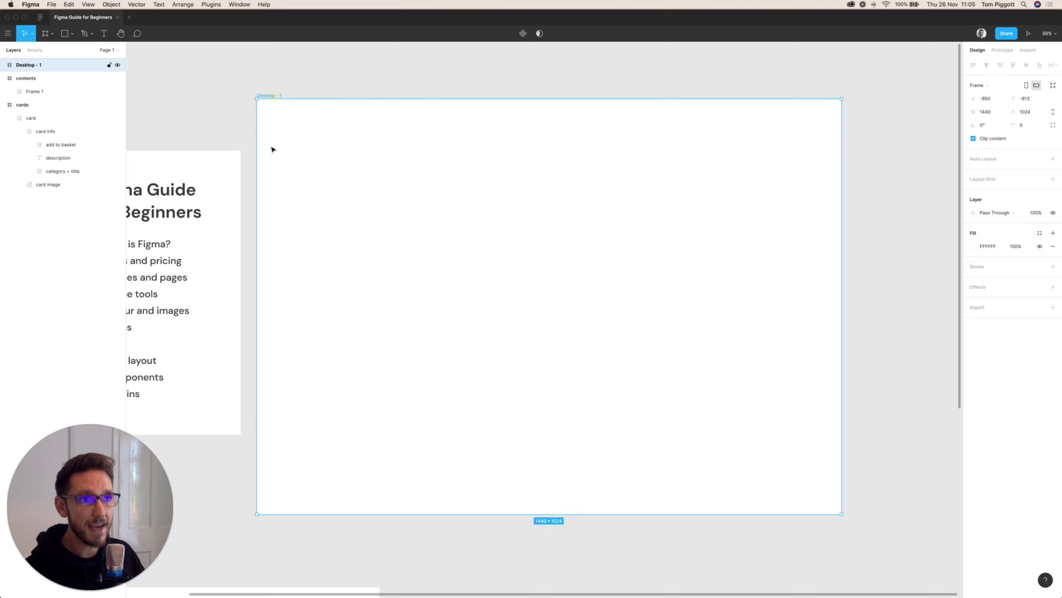
{"action": "left_click_drag", "start_coordinate": [267, 96], "coordinate": [265, 147]}
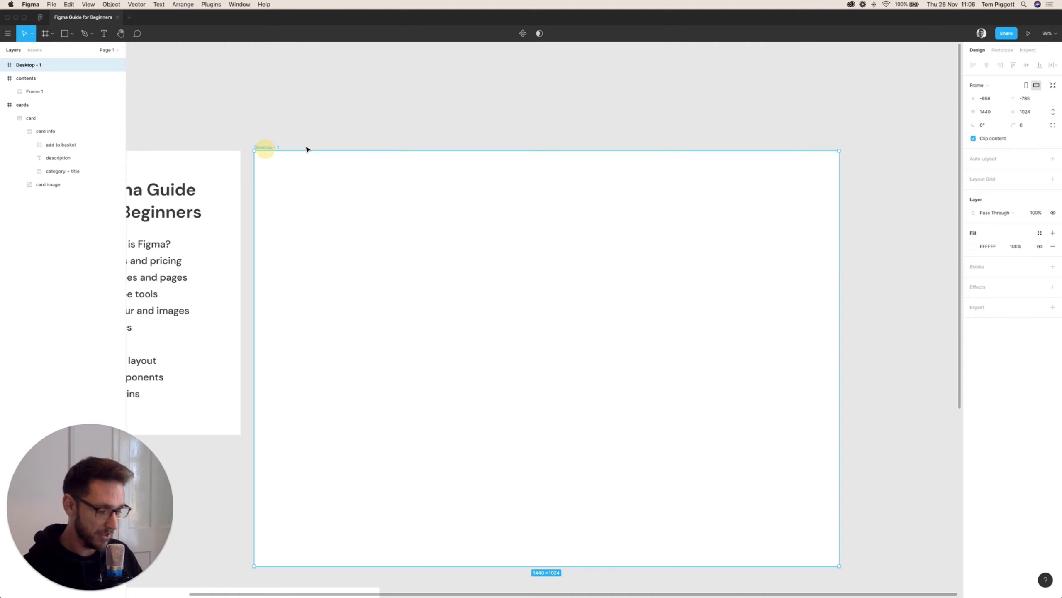
Step: Examine the arrangement of the contents, desktop and cards frames on the canvas, both overall and close up
{"action": "key", "text": "super+minus"}
{"action": "key", "text": "super+minus"}
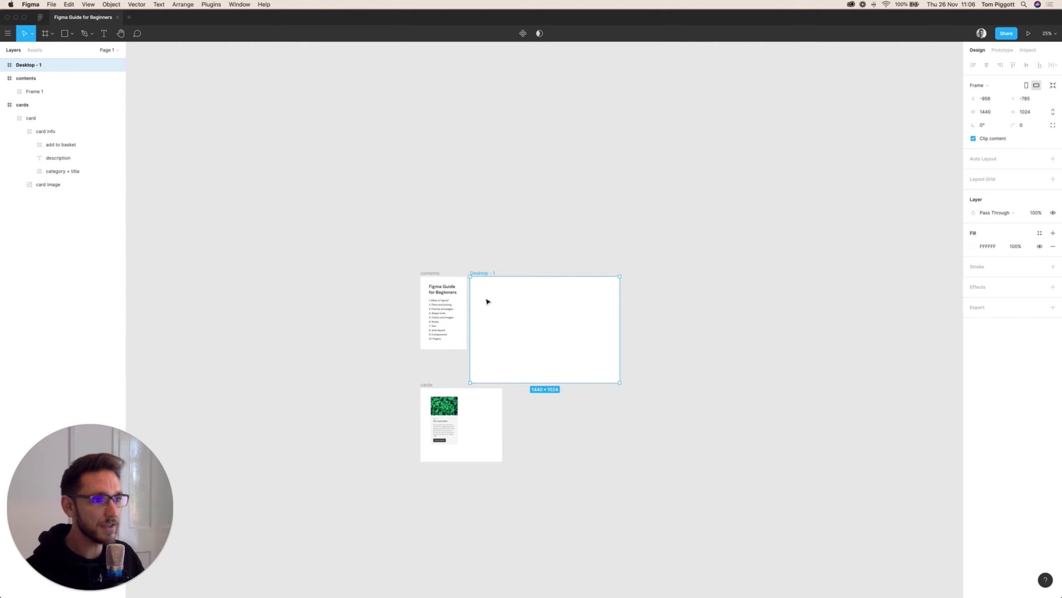
{"action": "left_click", "coordinate": [391, 373]}
{"action": "left_click_drag", "start_coordinate": [422, 387], "coordinate": [495, 460]}
{"action": "key", "text": "super+minus"}
{"action": "key", "text": "super+minus"}
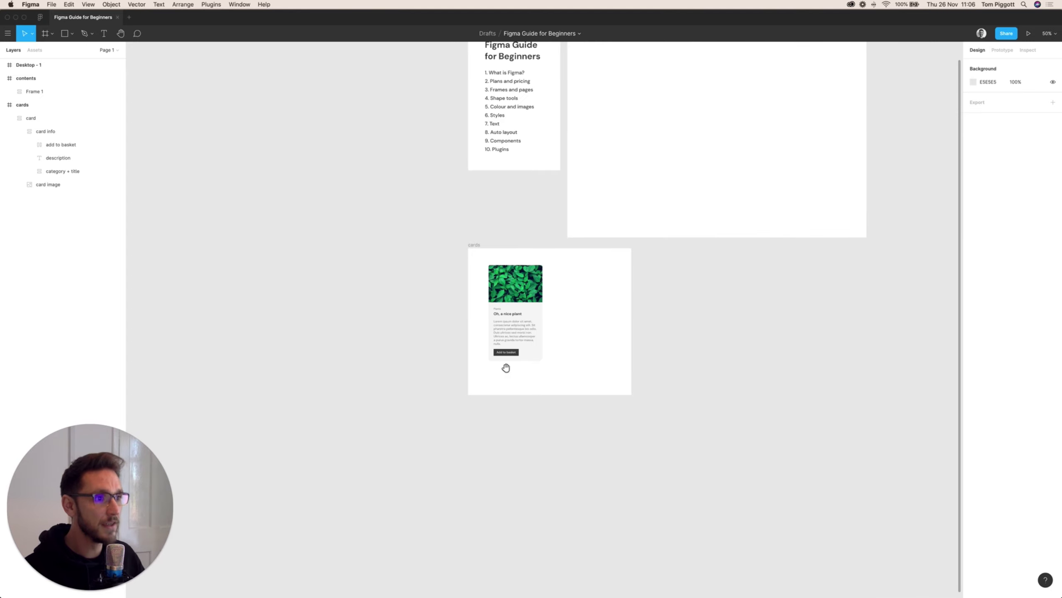
{"action": "left_click_drag", "start_coordinate": [507, 367], "coordinate": [384, 529]}
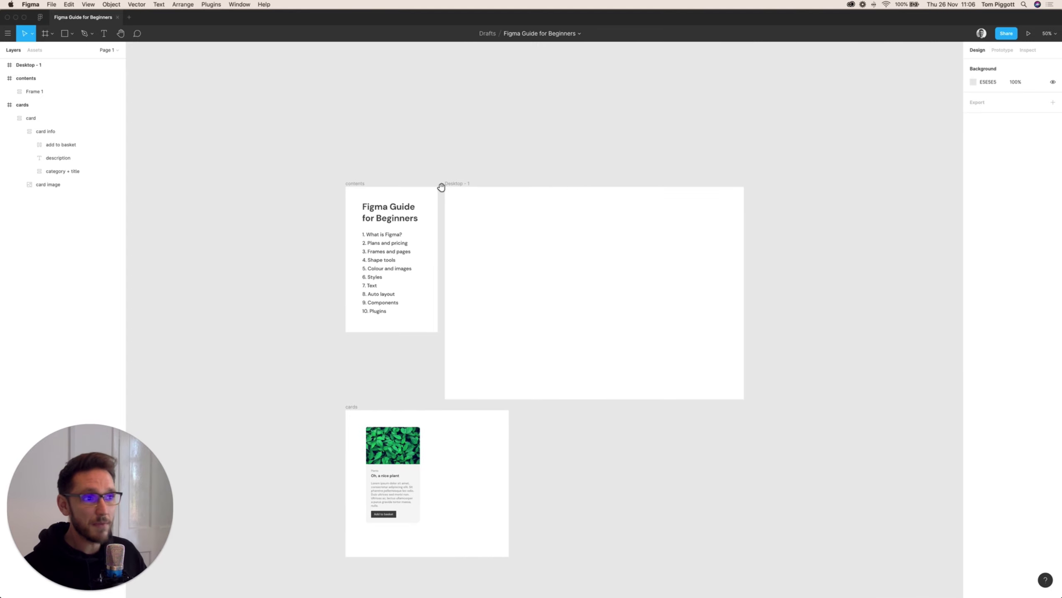
{"action": "left_click_drag", "start_coordinate": [588, 266], "coordinate": [462, 256]}
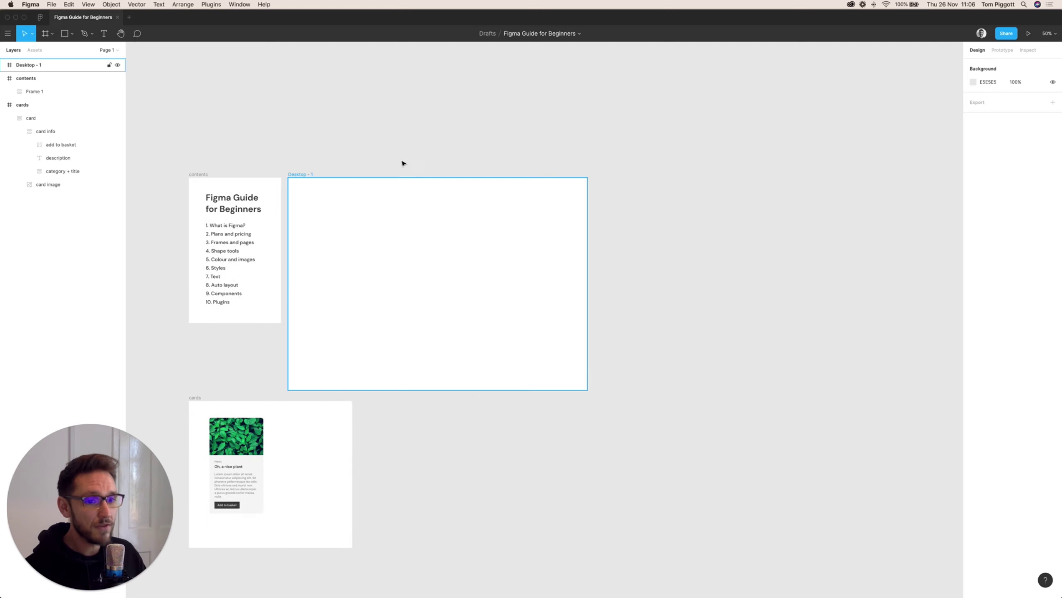
{"action": "key", "text": "z"}
{"action": "left_click_drag", "start_coordinate": [277, 163], "coordinate": [600, 396]}
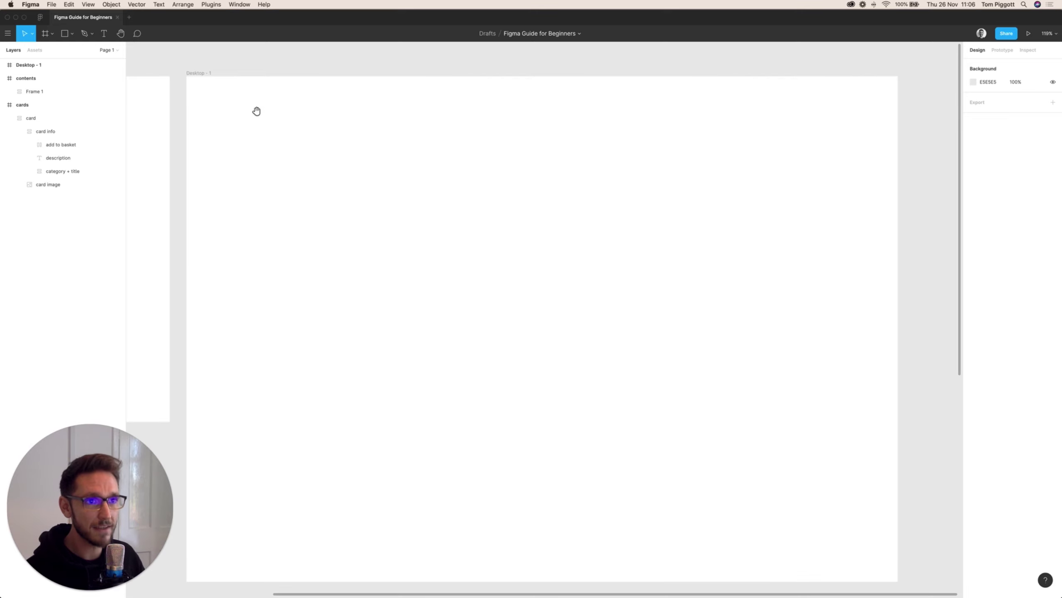
{"action": "key", "text": "minus"}
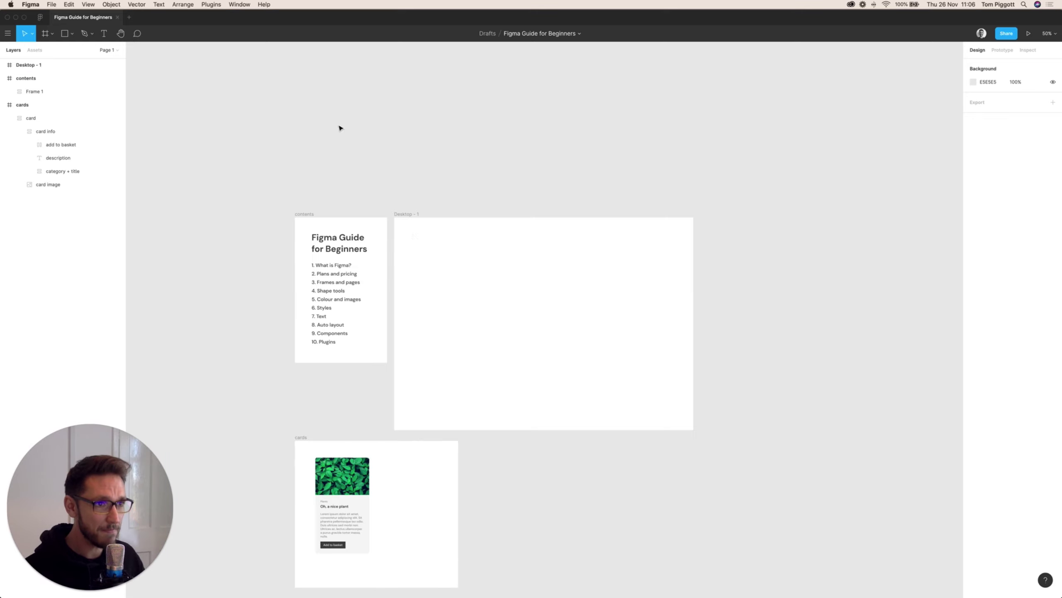
Step: Duplicate the Desktop - 1 frame twice
{"action": "left_click", "coordinate": [411, 215]}
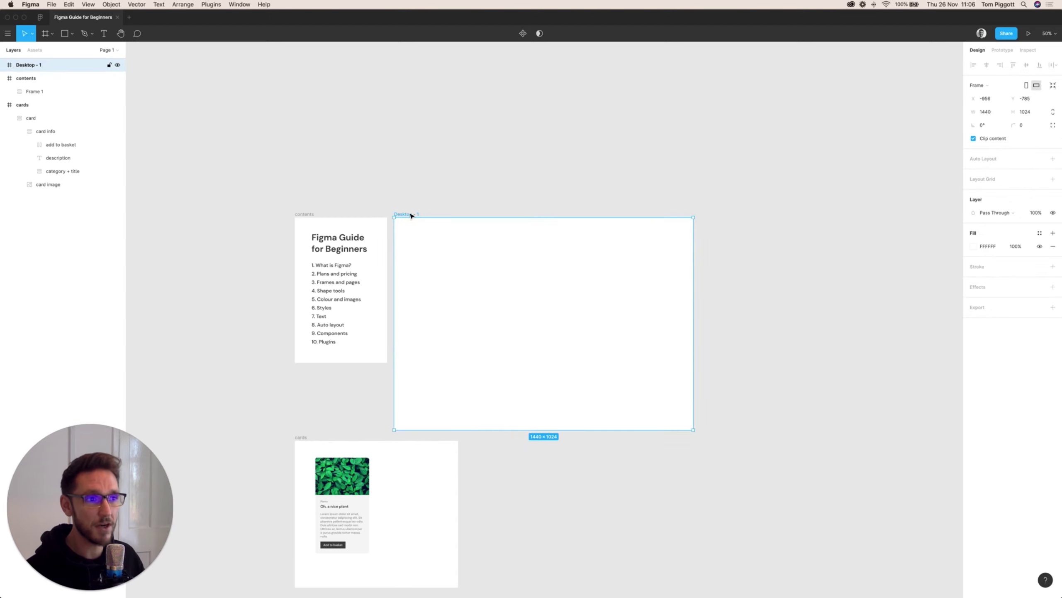
{"action": "key", "text": "super+d"}
{"action": "key", "text": "super+d"}
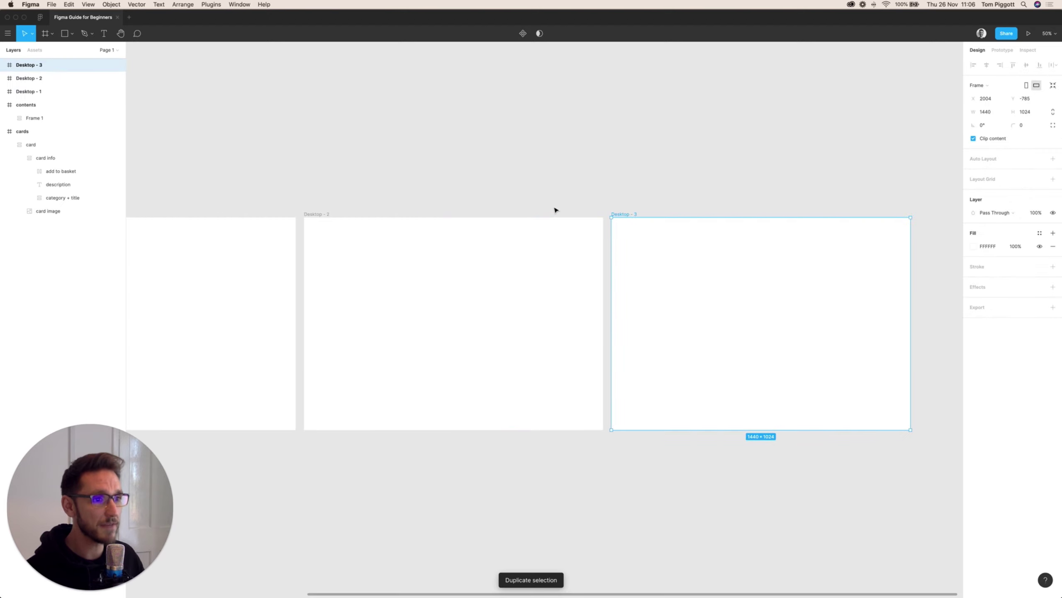
Step: Delete the duplicate frames Desktop - 3 and Desktop - 2
{"action": "left_click", "coordinate": [650, 190]}
{"action": "left_click", "coordinate": [623, 214]}
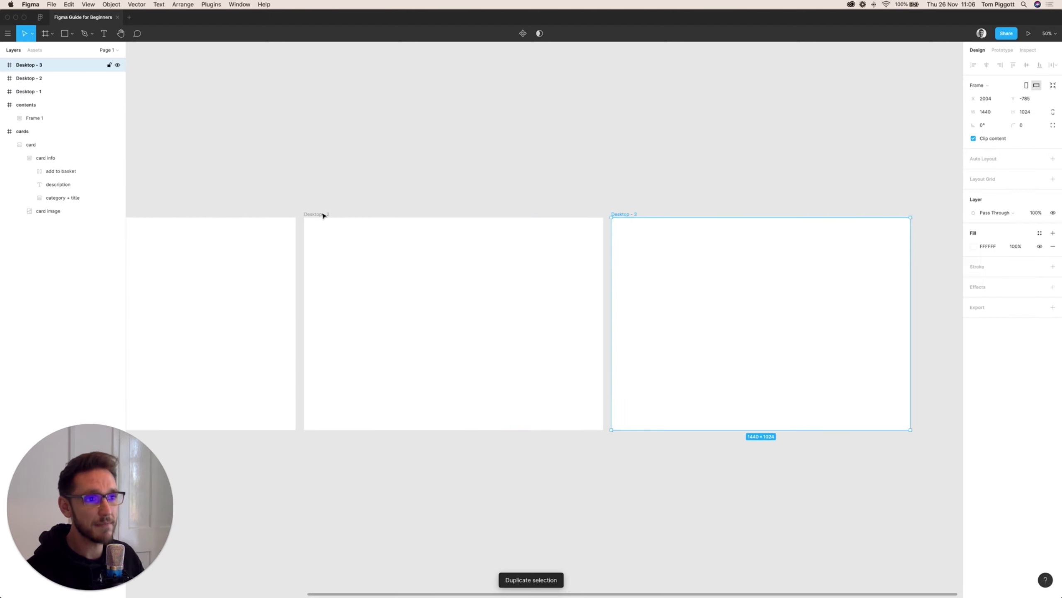
{"action": "key", "text": "Delete"}
{"action": "left_click", "coordinate": [319, 214]}
{"action": "key", "text": "Delete"}
{"action": "scroll", "coordinate": [418, 197], "scroll_direction": "left", "scroll_amount": 5}
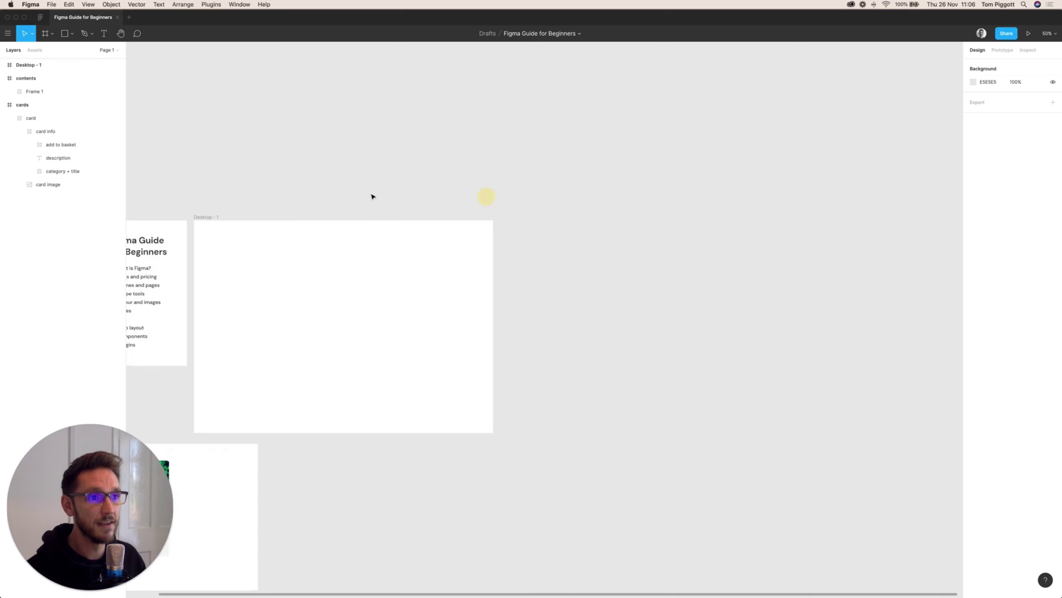
Step: Set the Desktop - 1 frame's height to 900
{"action": "left_click", "coordinate": [220, 216]}
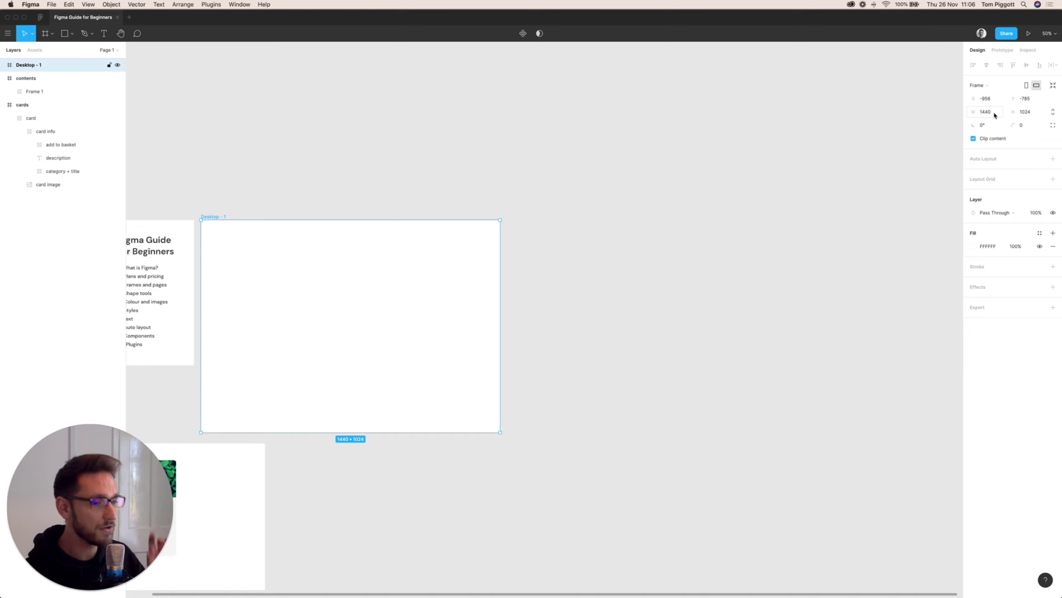
{"action": "left_click", "coordinate": [1024, 112]}
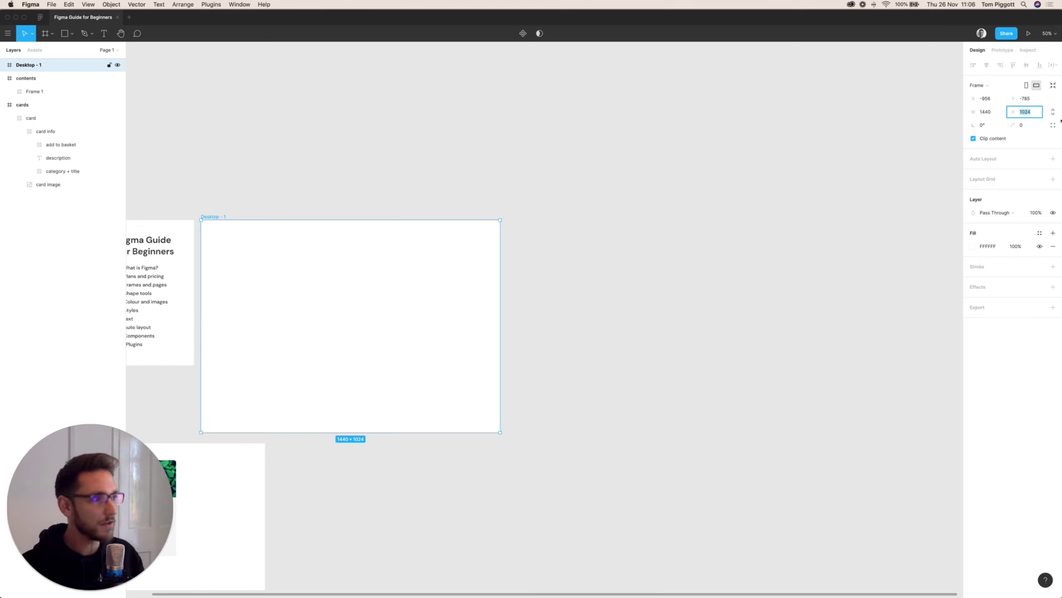
{"action": "type", "text": "900"}
{"action": "key", "text": "Return"}
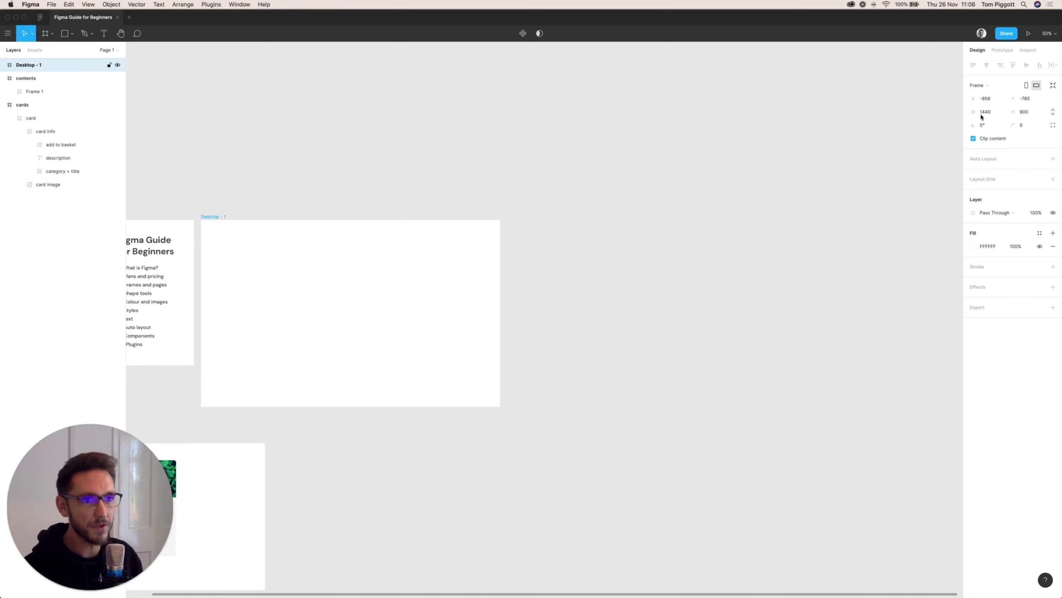
{"action": "left_click", "coordinate": [420, 121]}
{"action": "scroll", "coordinate": [339, 164], "scroll_direction": "left", "scroll_amount": 2}
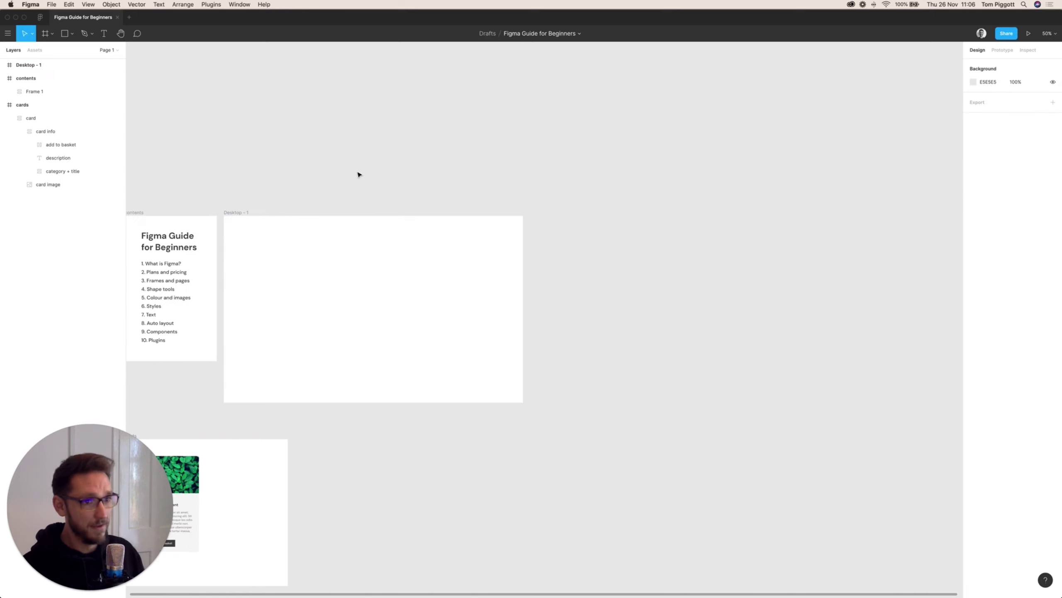
Step: Try resizing the Desktop - 1 frame freehand from its lower edge and undo the resizing
{"action": "left_click", "coordinate": [411, 403]}
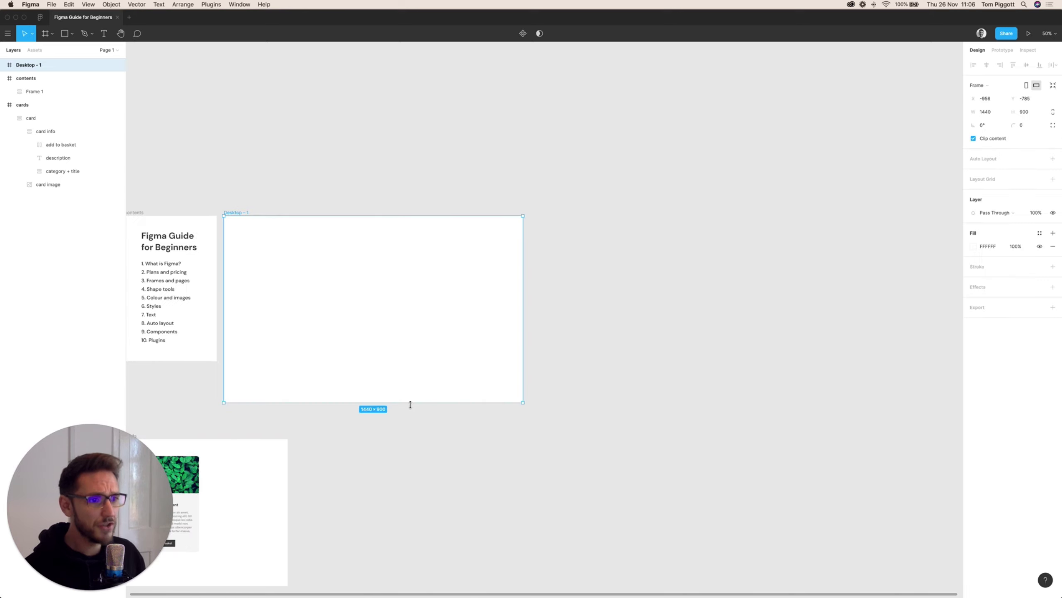
{"action": "left_click_drag", "start_coordinate": [410, 402], "coordinate": [419, 375]}
{"action": "left_click_drag", "start_coordinate": [414, 425], "coordinate": [415, 428]}
{"action": "key", "text": "super+z"}
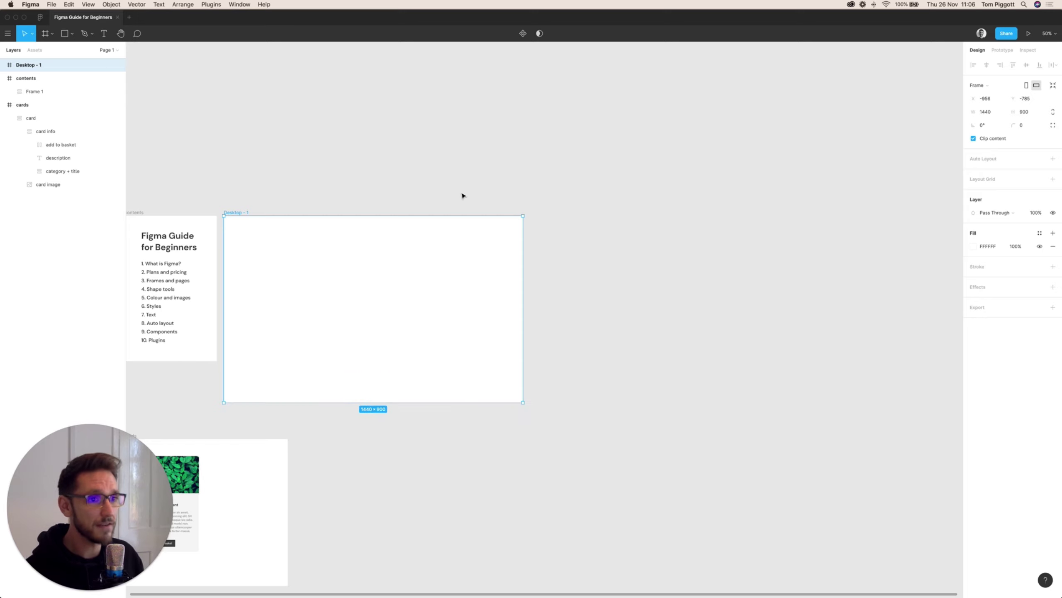
Step: Undo the Desktop - 1 frame's height change to 900 and deselect the frame
{"action": "left_click", "coordinate": [449, 193]}
{"action": "key", "text": "super+z"}
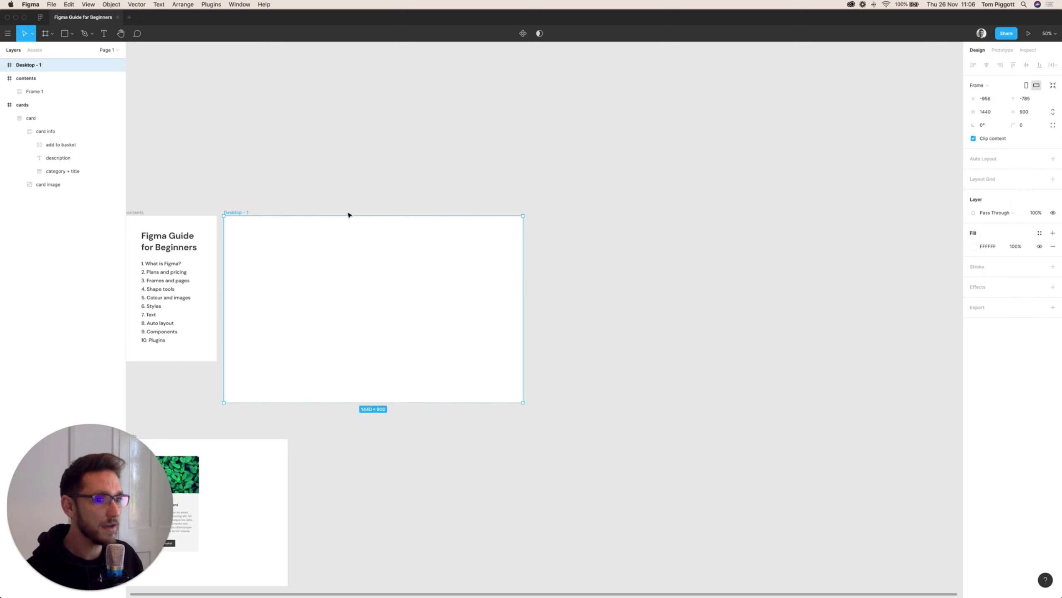
{"action": "left_click", "coordinate": [337, 185]}
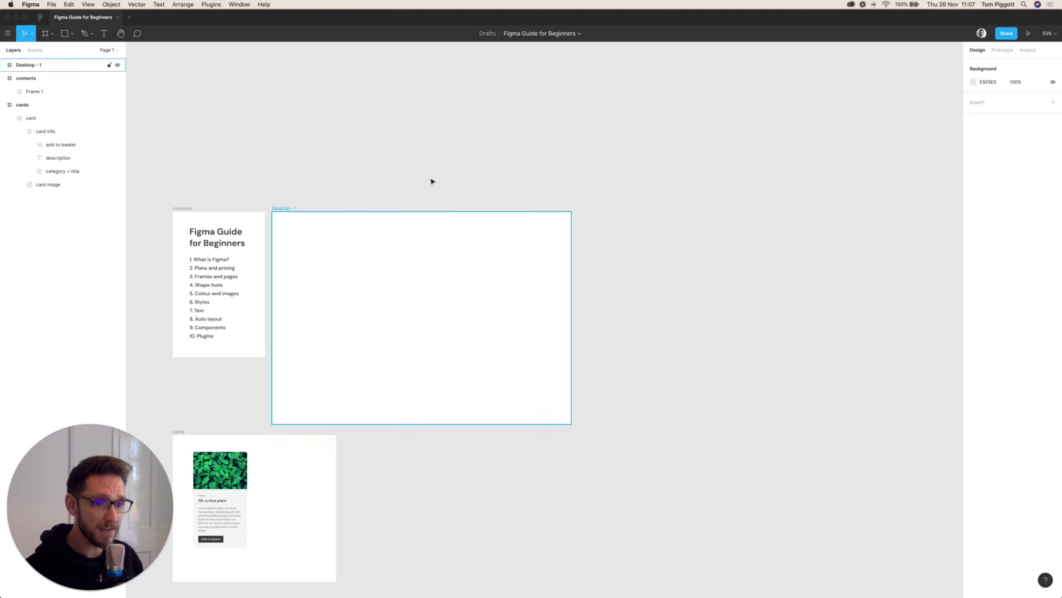
Step: Examine the full extent of the canvas and return to the contents and desktop frames at 100% zoom
{"action": "key", "text": "minus"}
{"action": "key", "text": "minus"}
{"action": "key", "text": "minus"}
{"action": "key", "text": "minus"}
{"action": "key", "text": "minus"}
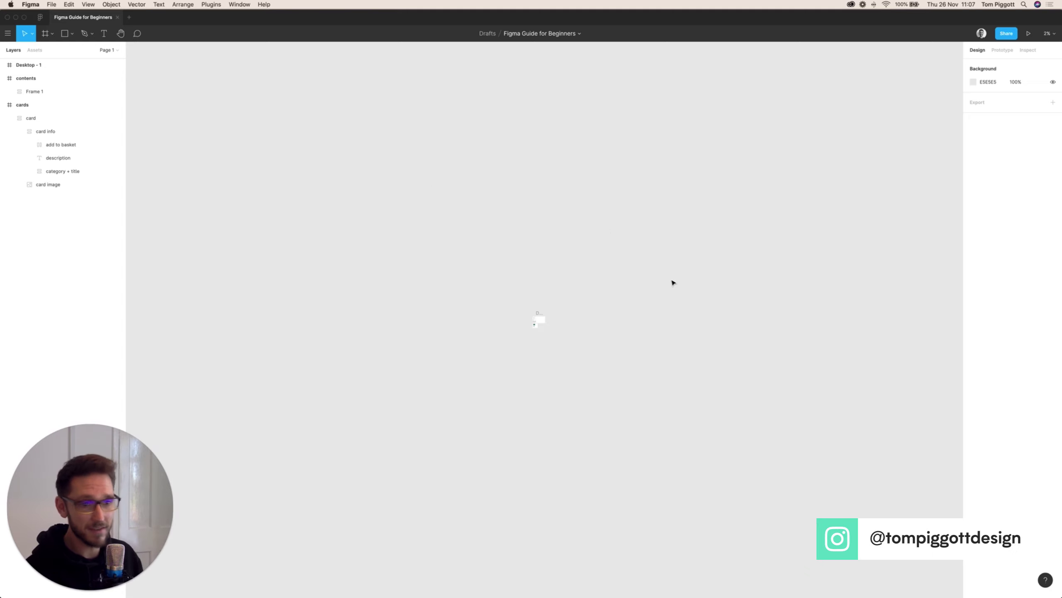
{"action": "key", "text": "plus"}
{"action": "key", "text": "plus"}
{"action": "key", "text": "plus"}
{"action": "key", "text": "plus"}
{"action": "key", "text": "plus"}
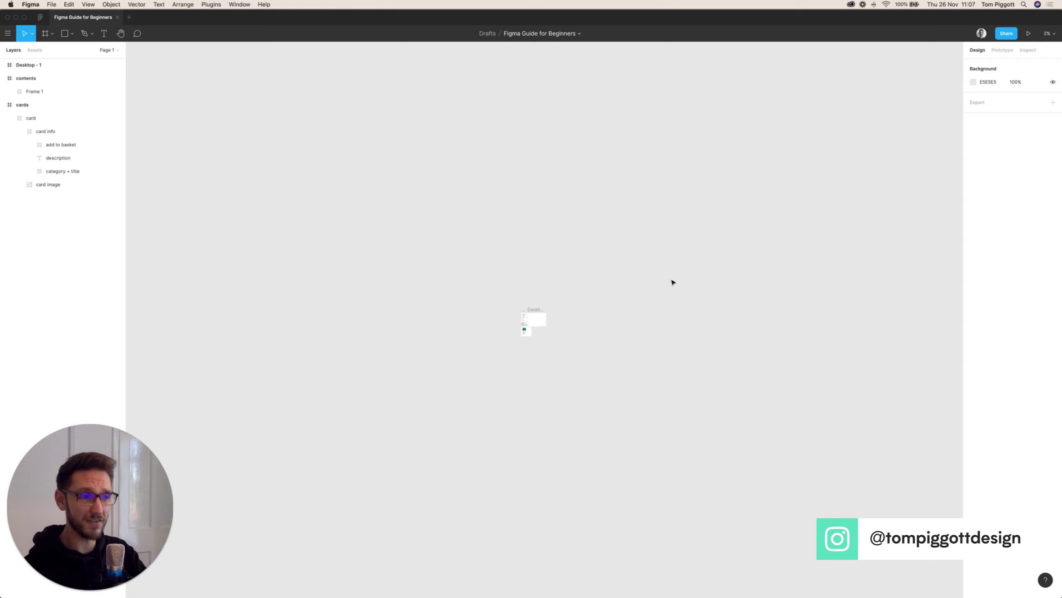
{"action": "key", "text": "shift+0"}
{"action": "left_click_drag", "start_coordinate": [436, 261], "coordinate": [395, 233]}
{"action": "scroll", "coordinate": [394, 233], "scroll_direction": "right", "scroll_amount": 5}
{"action": "scroll", "coordinate": [394, 233], "scroll_direction": "down", "scroll_amount": 1}
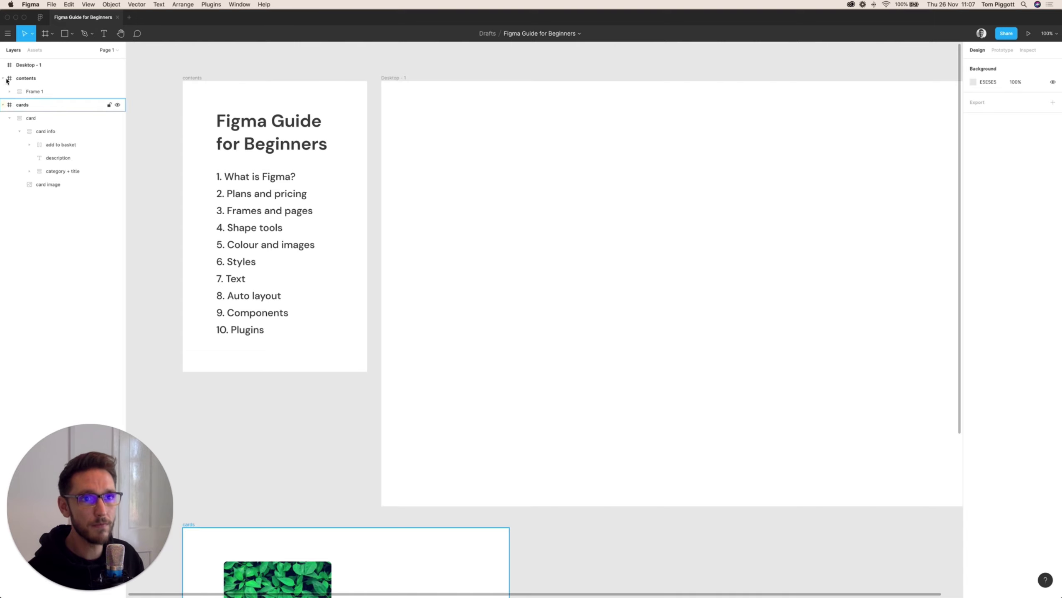
Step: Collapse the cards layer and rename Page 1 as Starter templates
{"action": "left_click", "coordinate": [3, 104]}
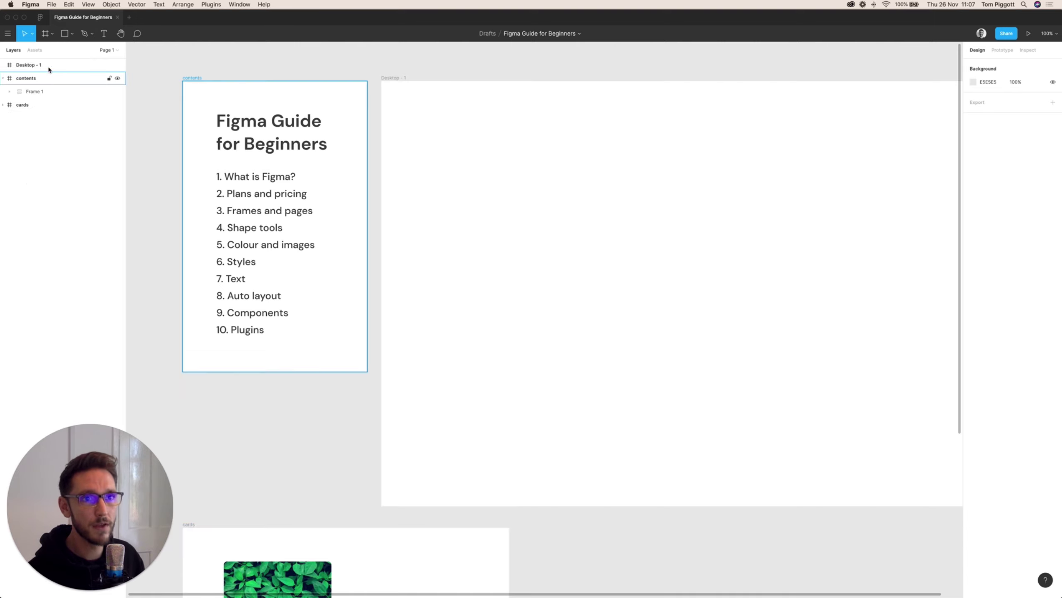
{"action": "left_click", "coordinate": [110, 50]}
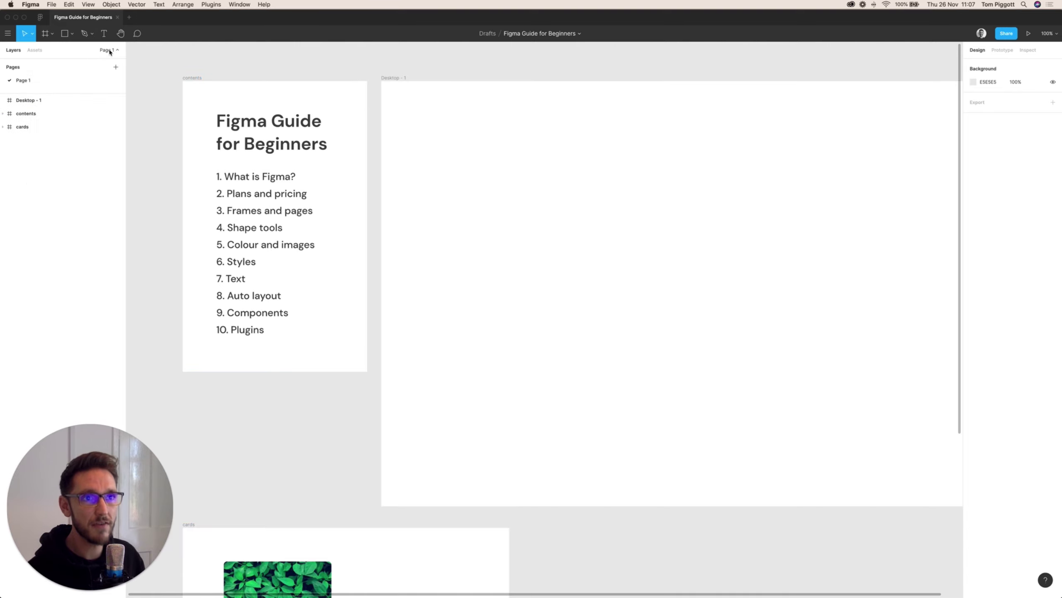
{"action": "double_click", "coordinate": [23, 80]}
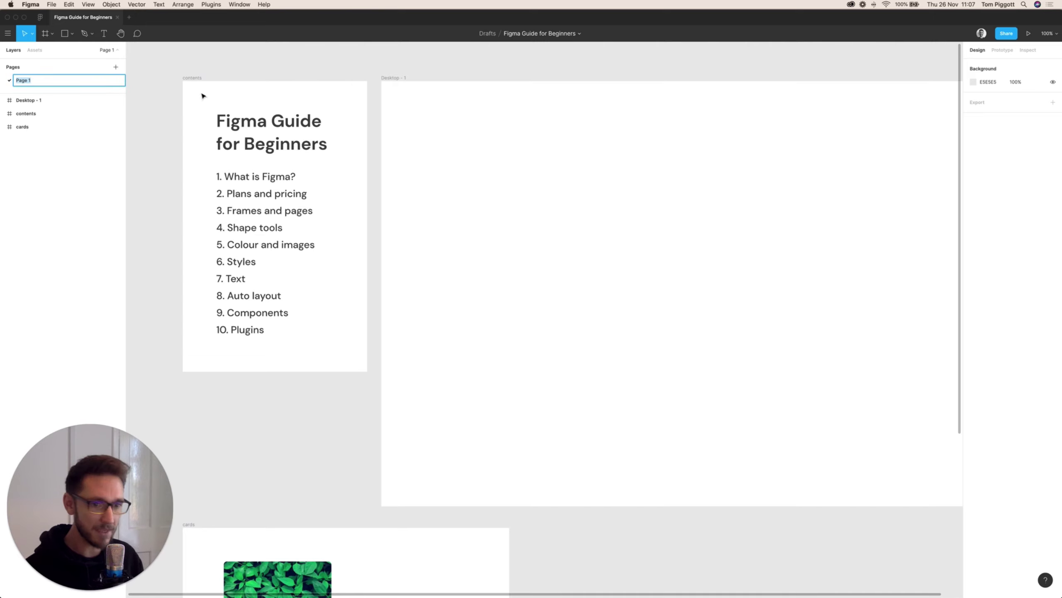
{"action": "type", "text": "Starter "}
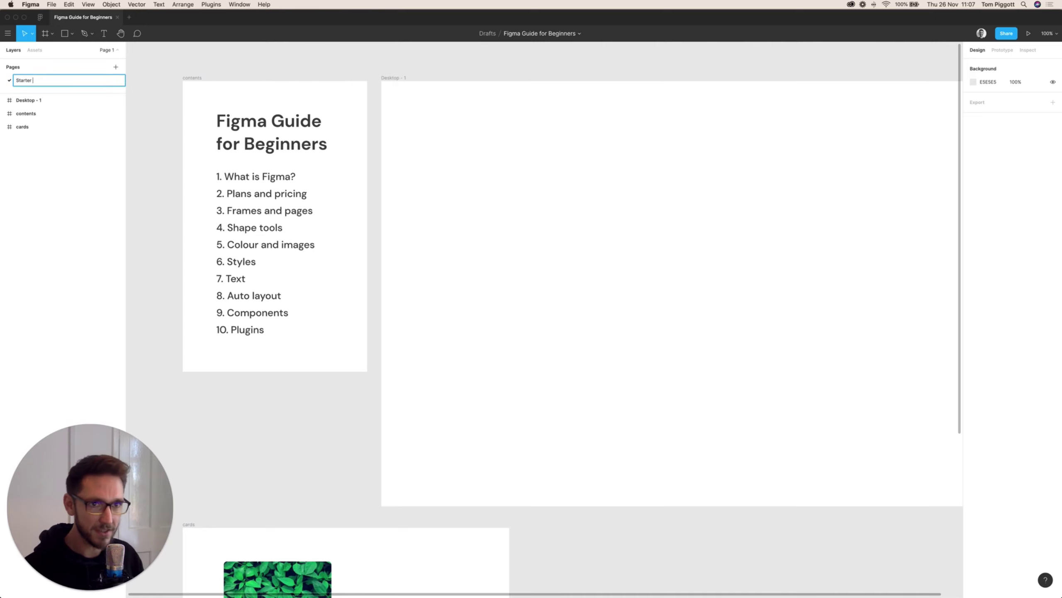
{"action": "type", "text": "templates"}
{"action": "key", "text": "Return"}
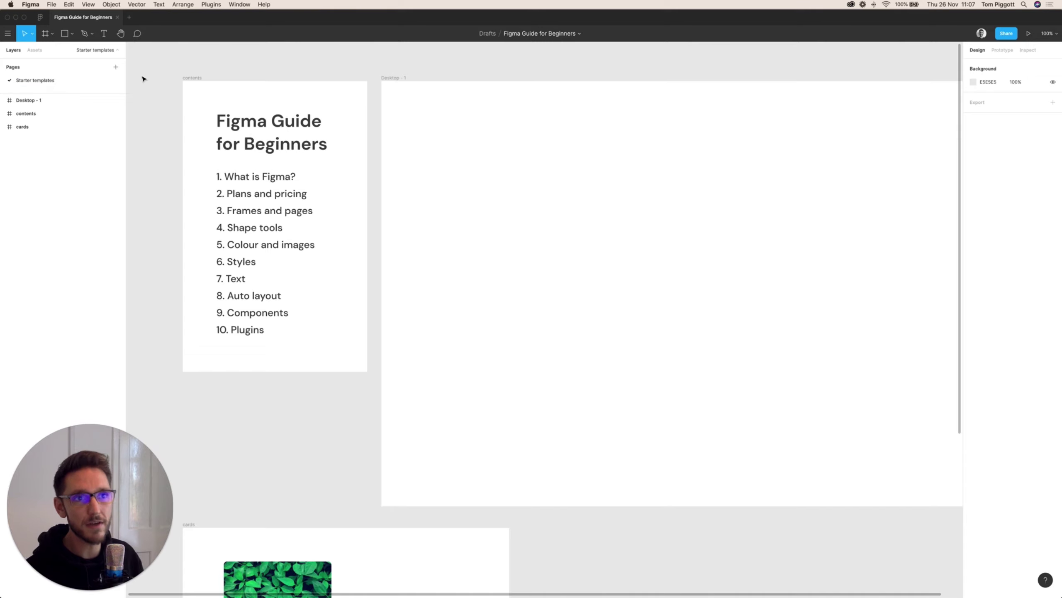
Step: Add two new pages to the file, named design system and email layouts
{"action": "left_click", "coordinate": [116, 67]}
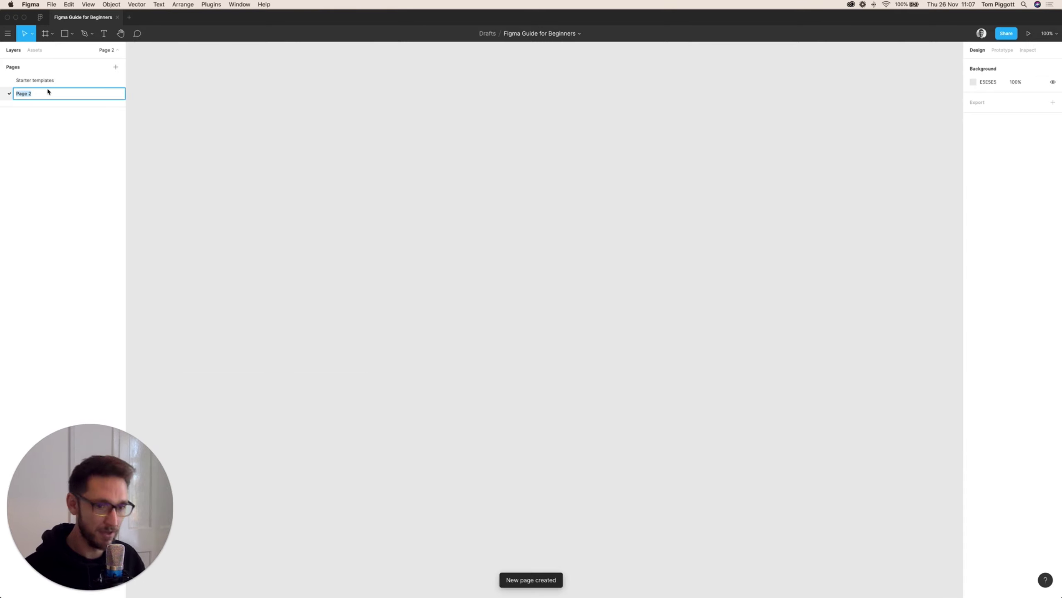
{"action": "type", "text": "design system"}
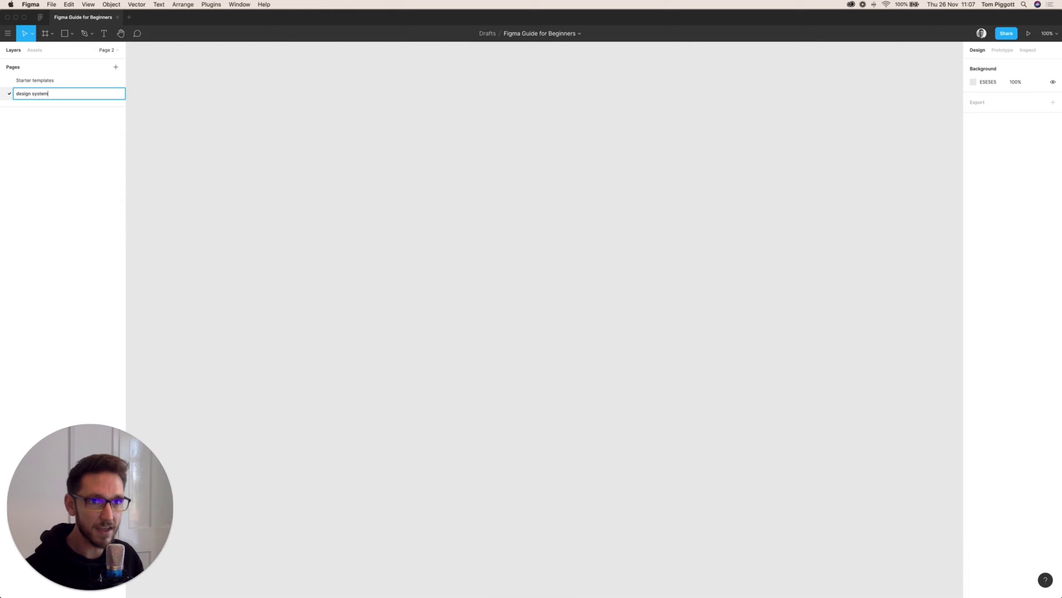
{"action": "key", "text": "Return"}
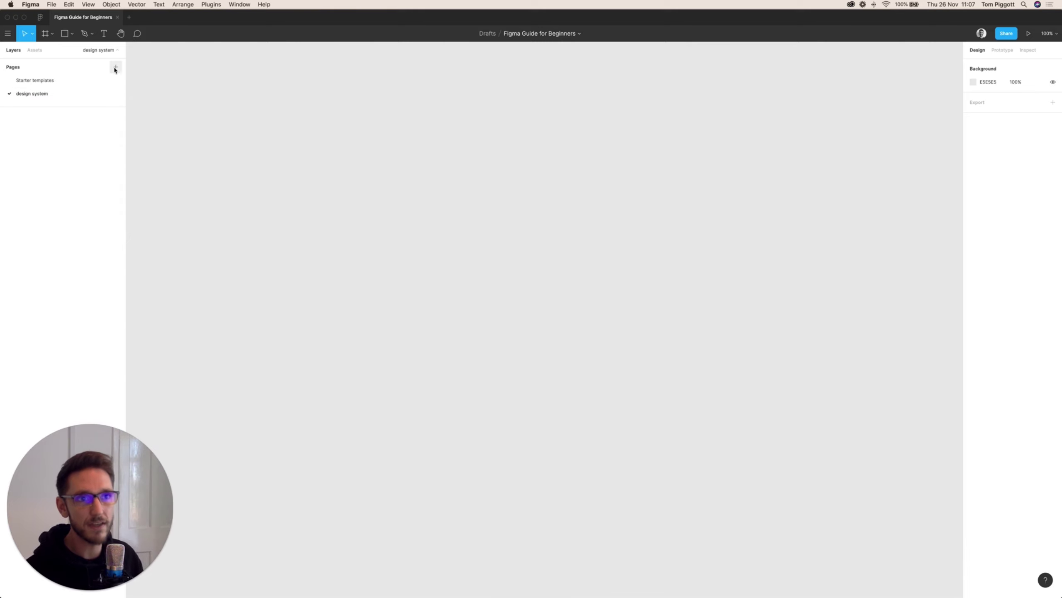
{"action": "left_click", "coordinate": [116, 66]}
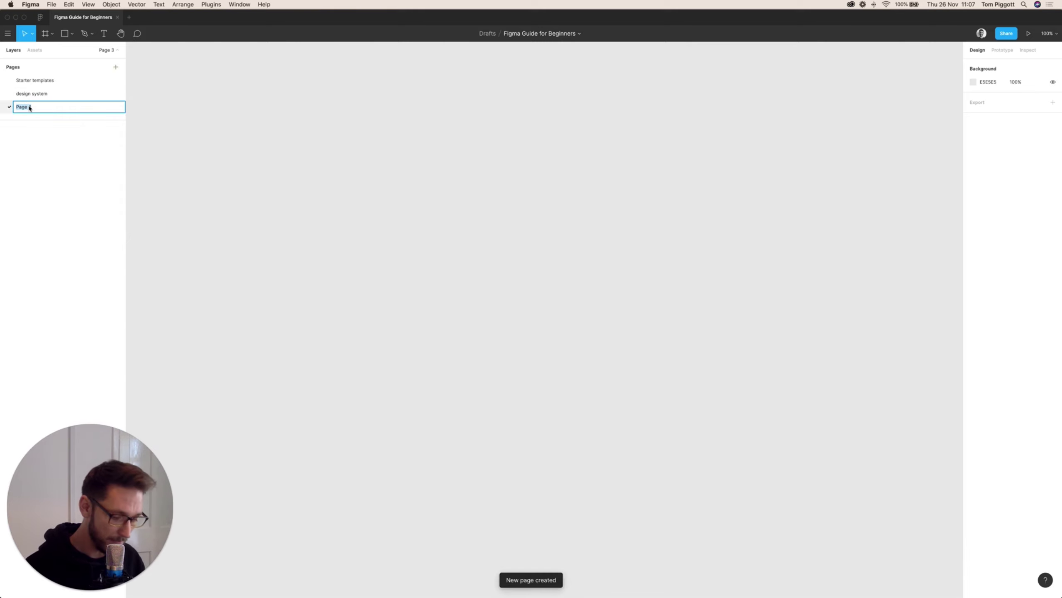
{"action": "type", "text": "email layouts"}
{"action": "key", "text": "Return"}
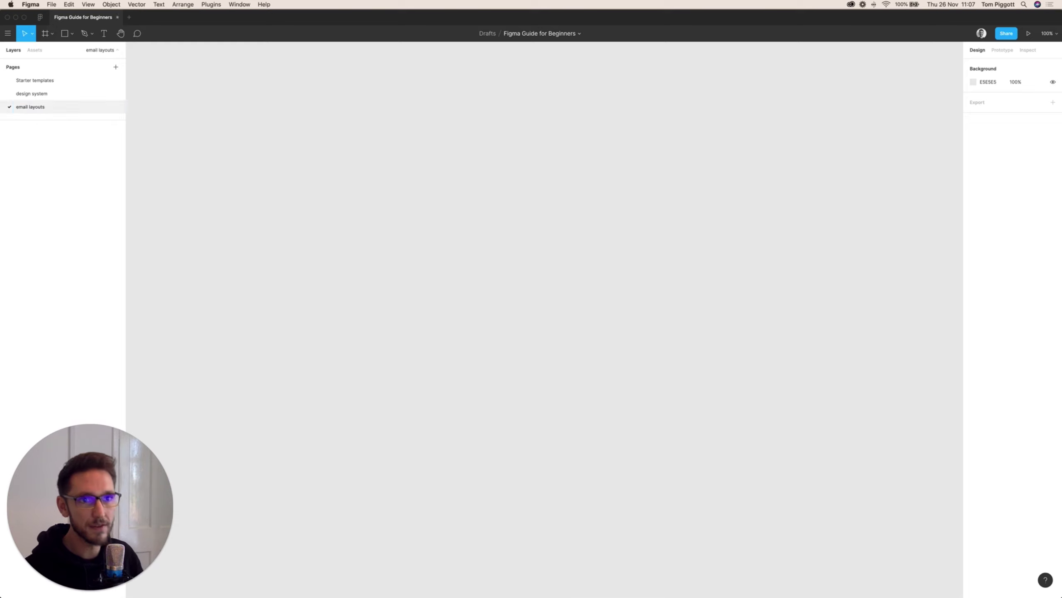
Step: Add another page named web design layouts
{"action": "left_click", "coordinate": [116, 67]}
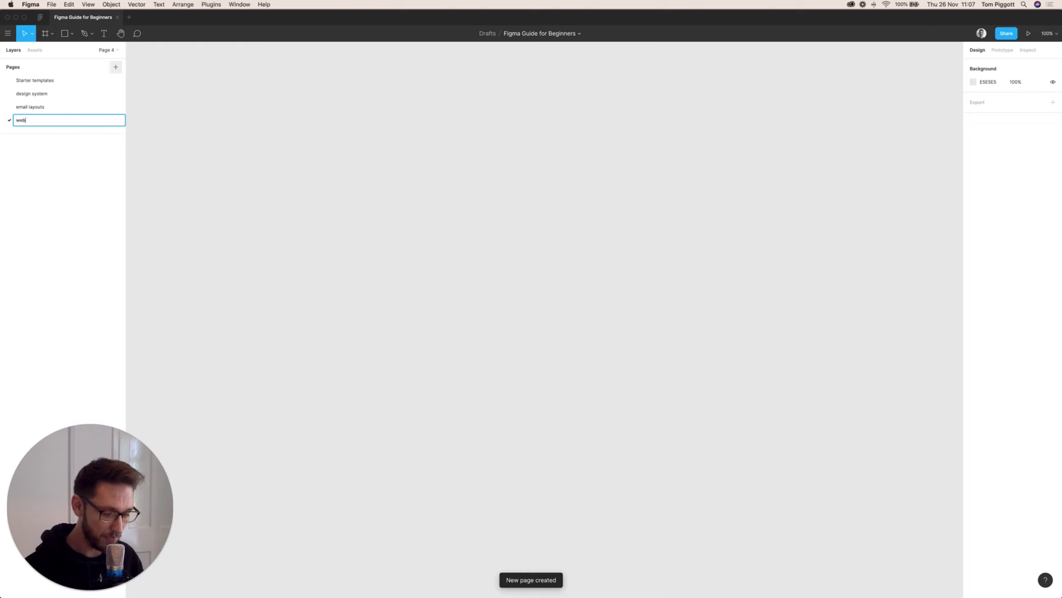
{"action": "type", "text": "web design layouts"}
{"action": "key", "text": "Return"}
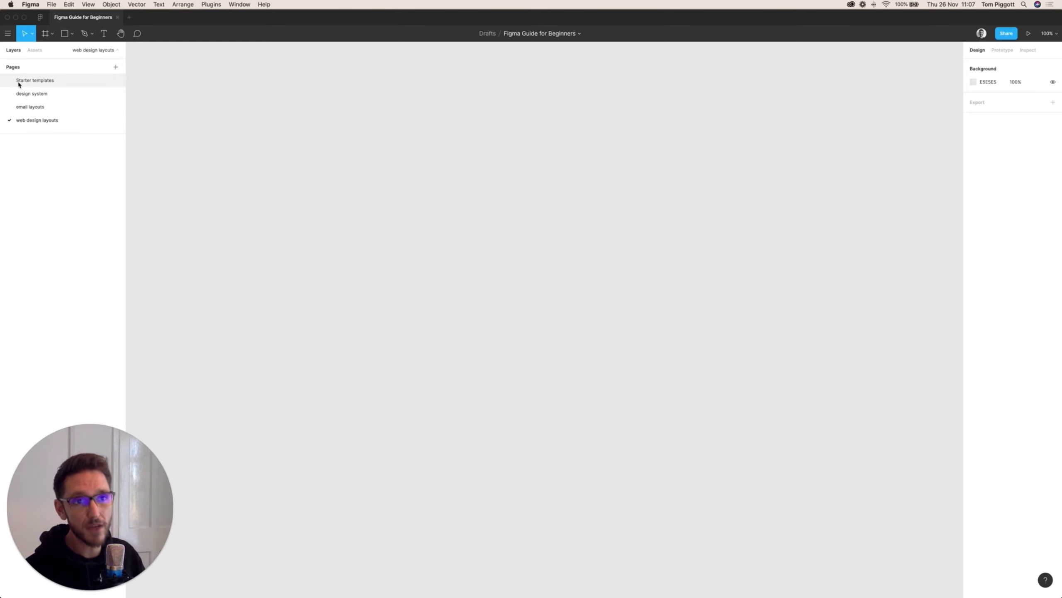
Step: Delete the web design layouts page
{"action": "left_click", "coordinate": [32, 119]}
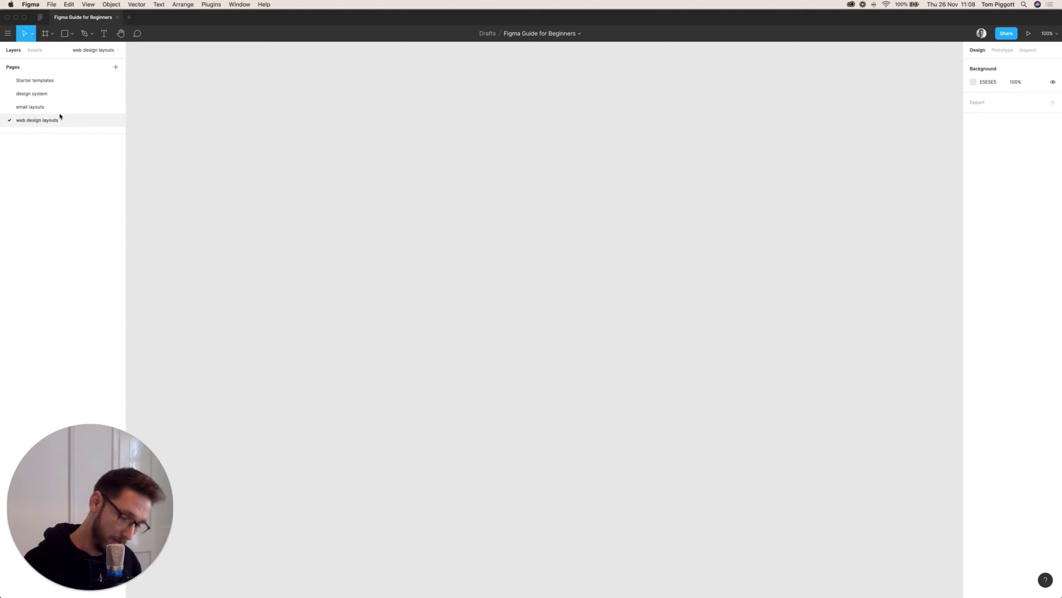
{"action": "right_click", "coordinate": [42, 120]}
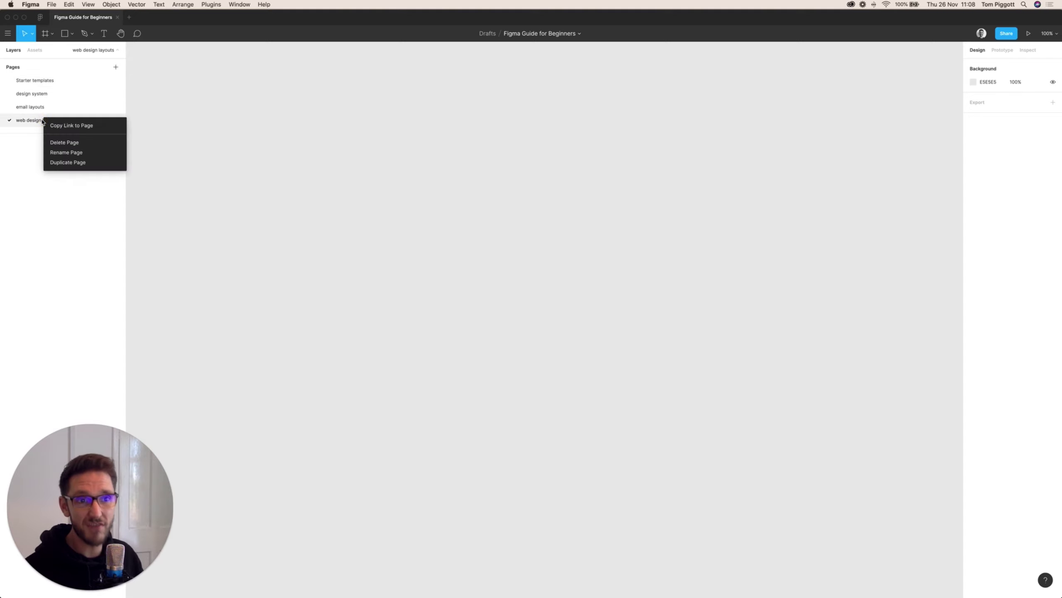
{"action": "left_click", "coordinate": [57, 143]}
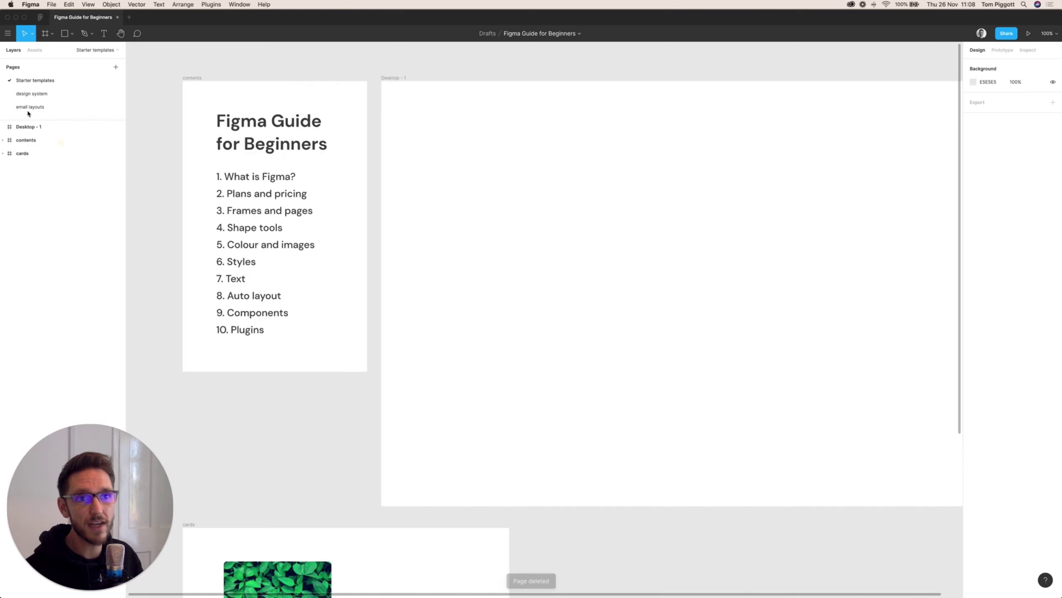
Step: Delete the email layouts and design system pages so that only Starter templates is left
{"action": "left_click", "coordinate": [28, 113]}
{"action": "right_click", "coordinate": [29, 110]}
{"action": "left_click", "coordinate": [29, 113]}
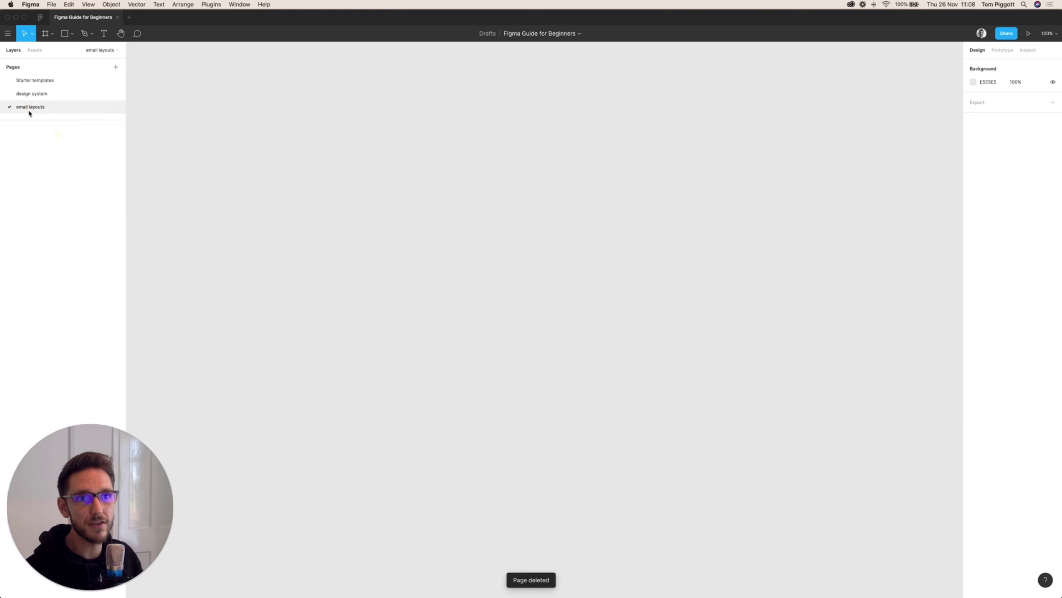
{"action": "right_click", "coordinate": [29, 111]}
{"action": "left_click", "coordinate": [57, 134]}
{"action": "left_click", "coordinate": [32, 94]}
{"action": "right_click", "coordinate": [35, 94]}
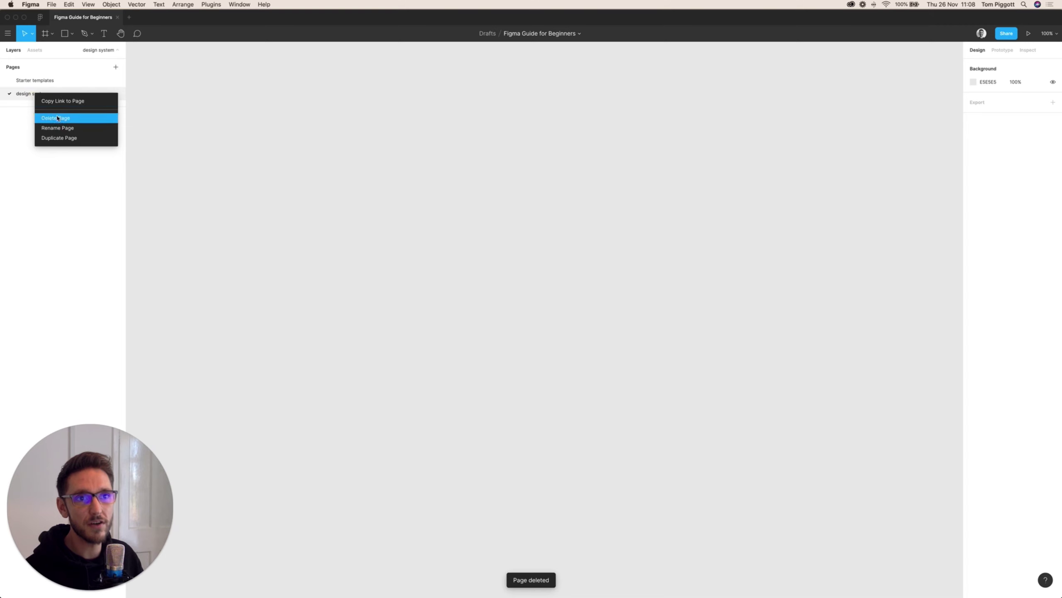
{"action": "left_click", "coordinate": [56, 118]}
Step: Rename the Starter templates page as tutorial
{"action": "double_click", "coordinate": [37, 80]}
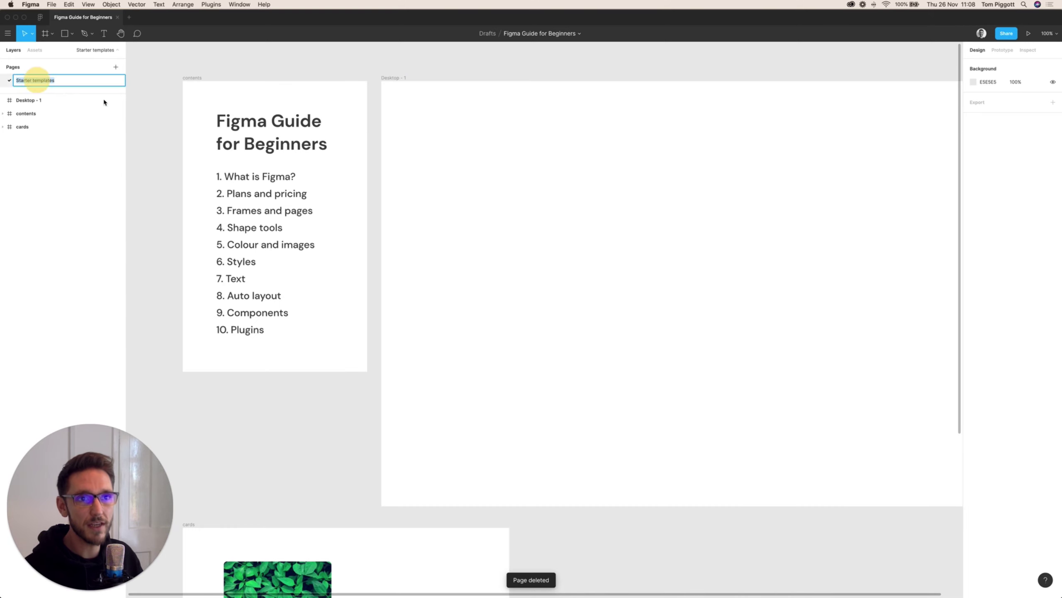
{"action": "left_click", "coordinate": [63, 80]}
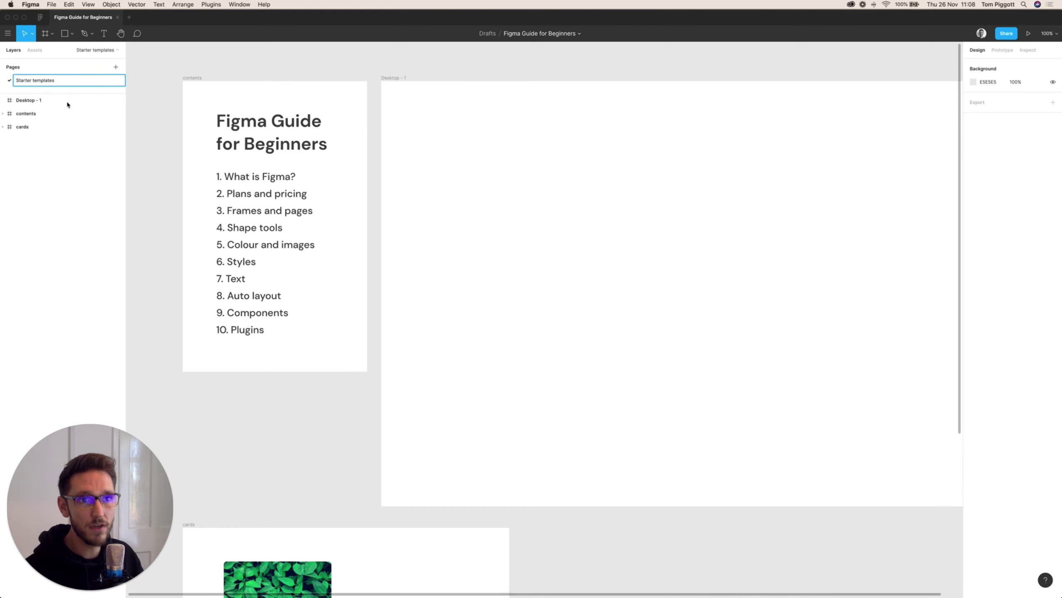
{"action": "left_click", "coordinate": [75, 186]}
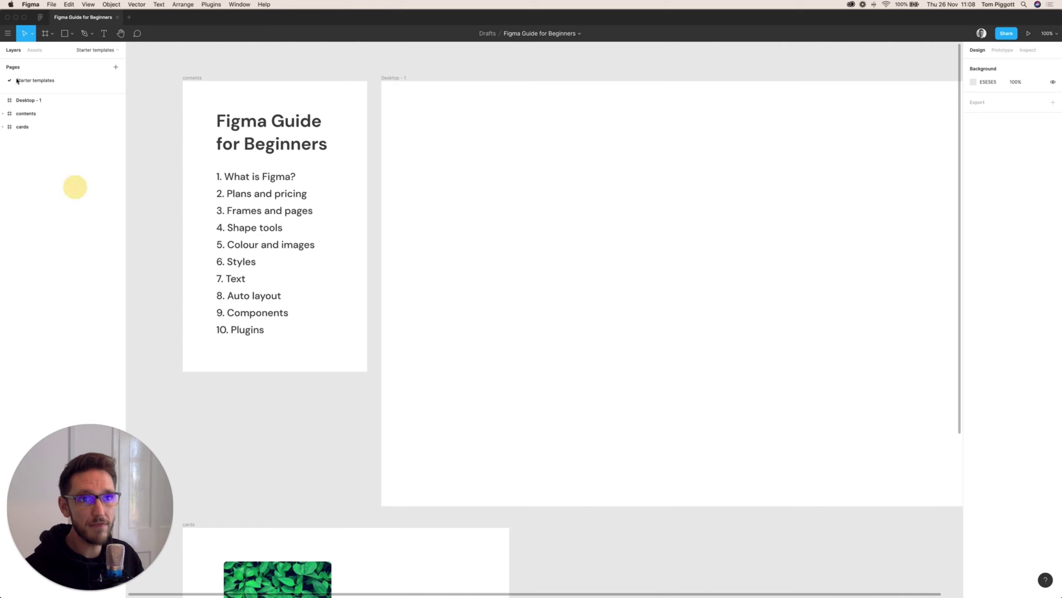
{"action": "double_click", "coordinate": [48, 81]}
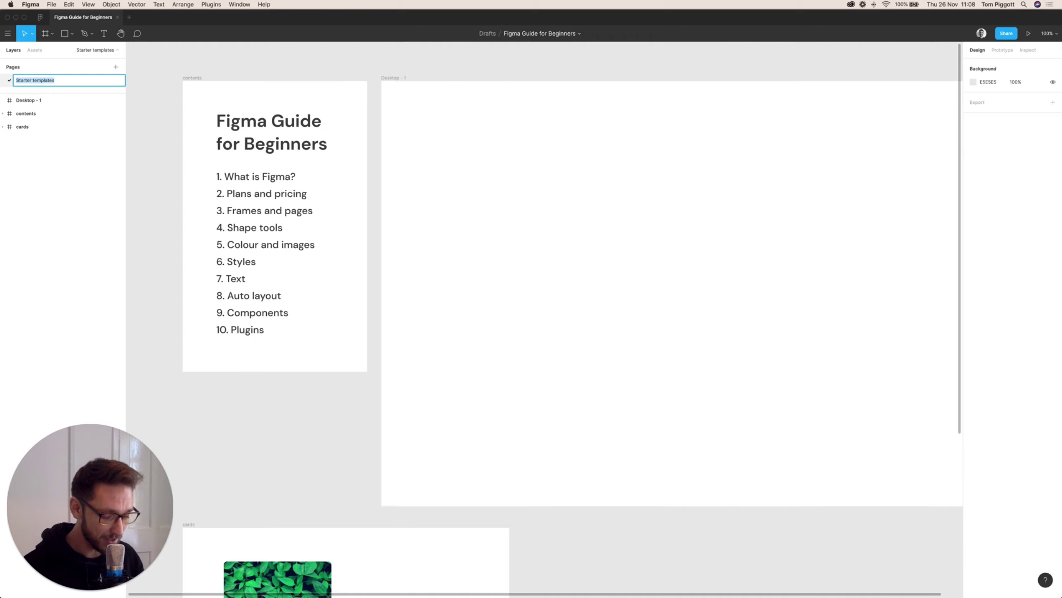
{"action": "type", "text": "tutorial"}
{"action": "key", "text": "Return"}
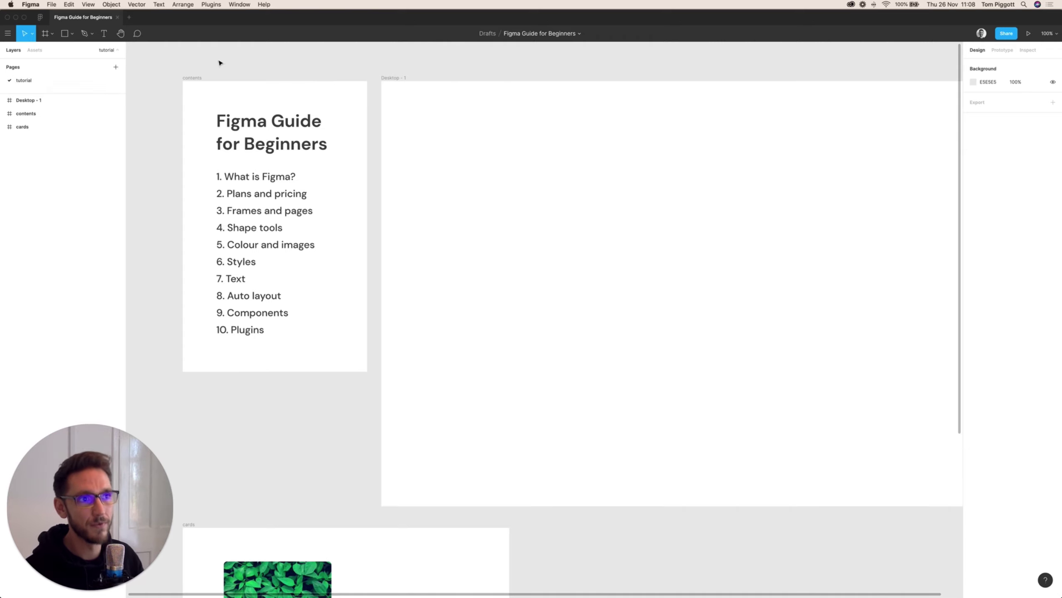
Step: Draw a trial rectangle about 1049 by 525 inside the Desktop - 1 frame and delete it
{"action": "left_click", "coordinate": [363, 68]}
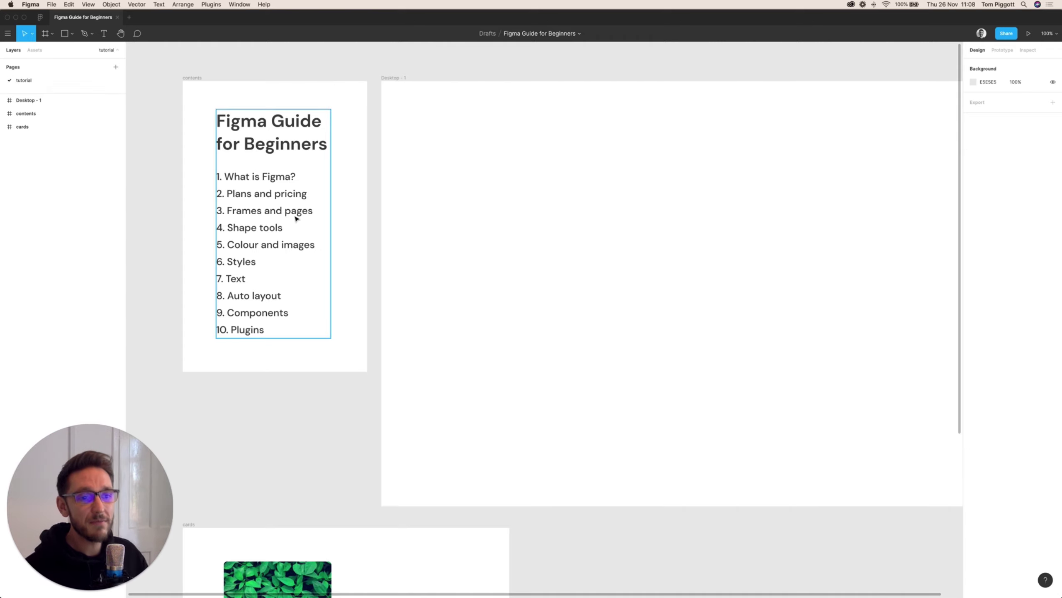
{"action": "left_click_drag", "start_coordinate": [534, 66], "coordinate": [501, 70]}
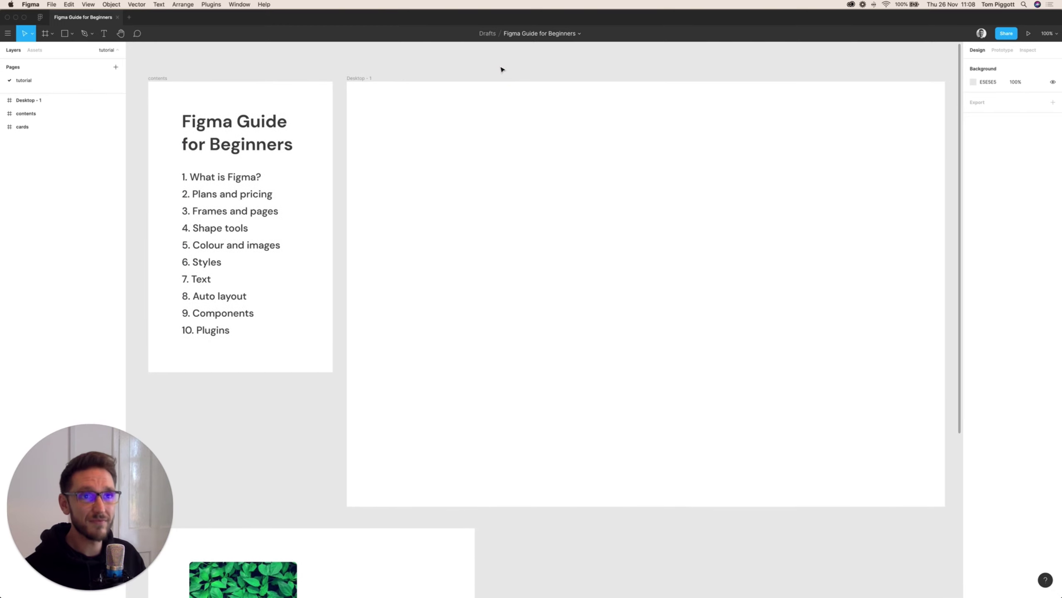
{"action": "left_click", "coordinate": [64, 34]}
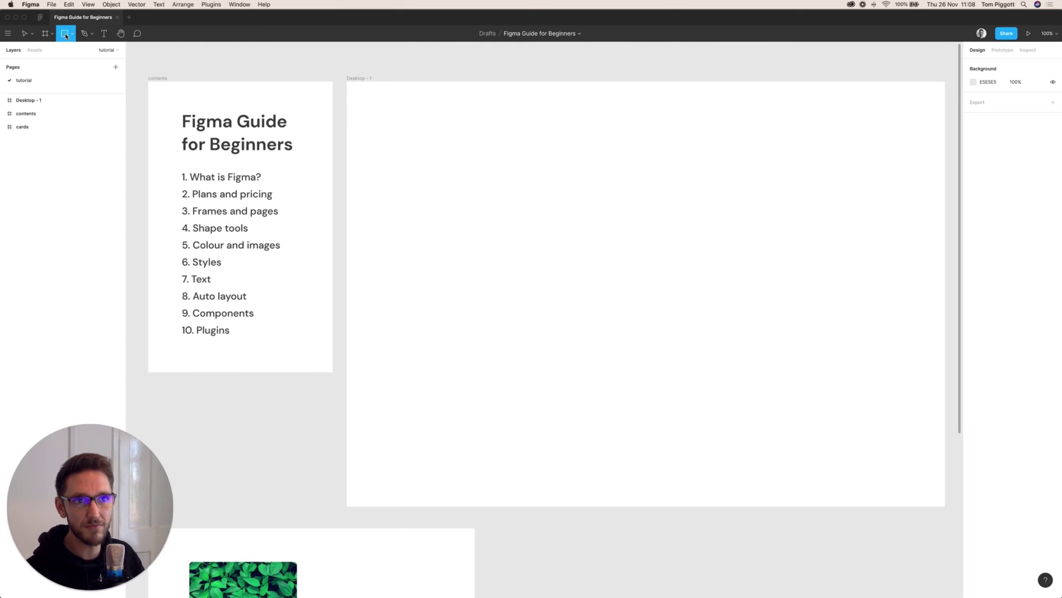
{"action": "left_click_drag", "start_coordinate": [392, 114], "coordinate": [828, 332]}
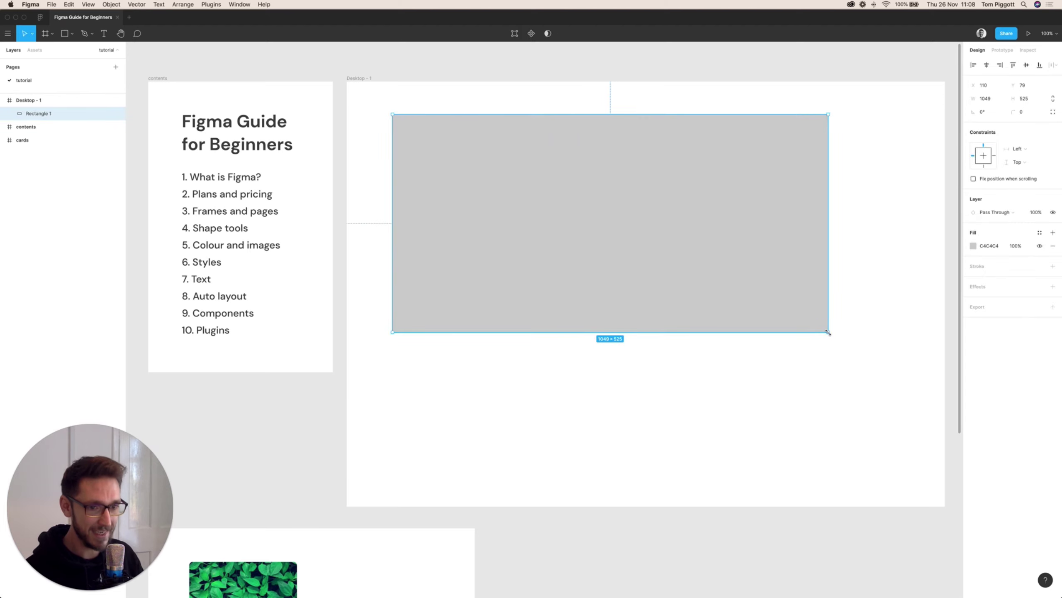
{"action": "key", "text": "Delete"}
Step: Draw a rectangle about 1440 by 554 across the full width of the Desktop - 1 frame, starting at its upper edge
{"action": "left_click", "coordinate": [71, 34]}
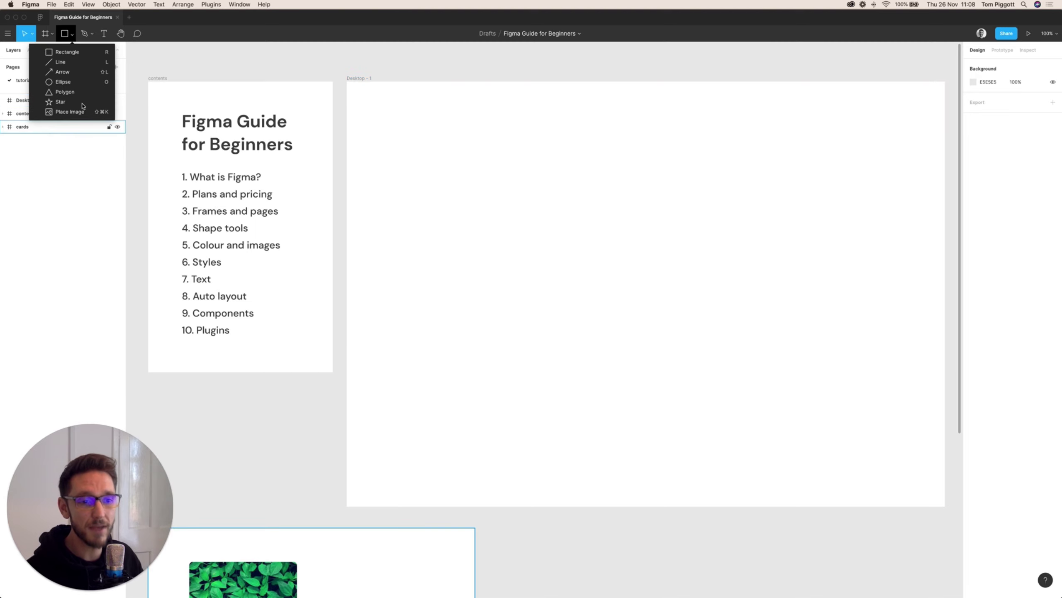
{"action": "left_click", "coordinate": [64, 52]}
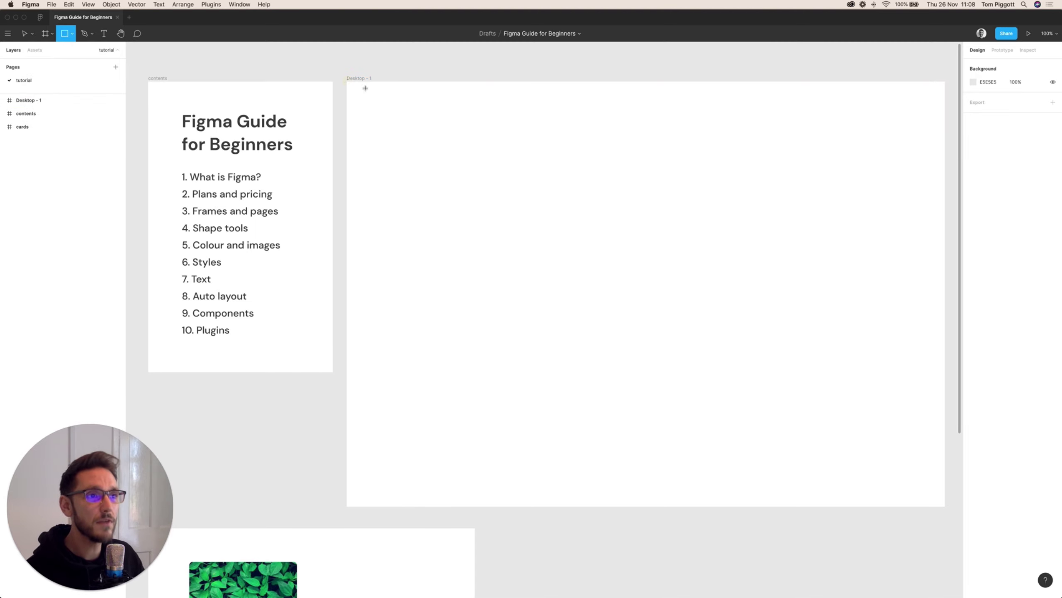
{"action": "left_click_drag", "start_coordinate": [347, 80], "coordinate": [943, 311]}
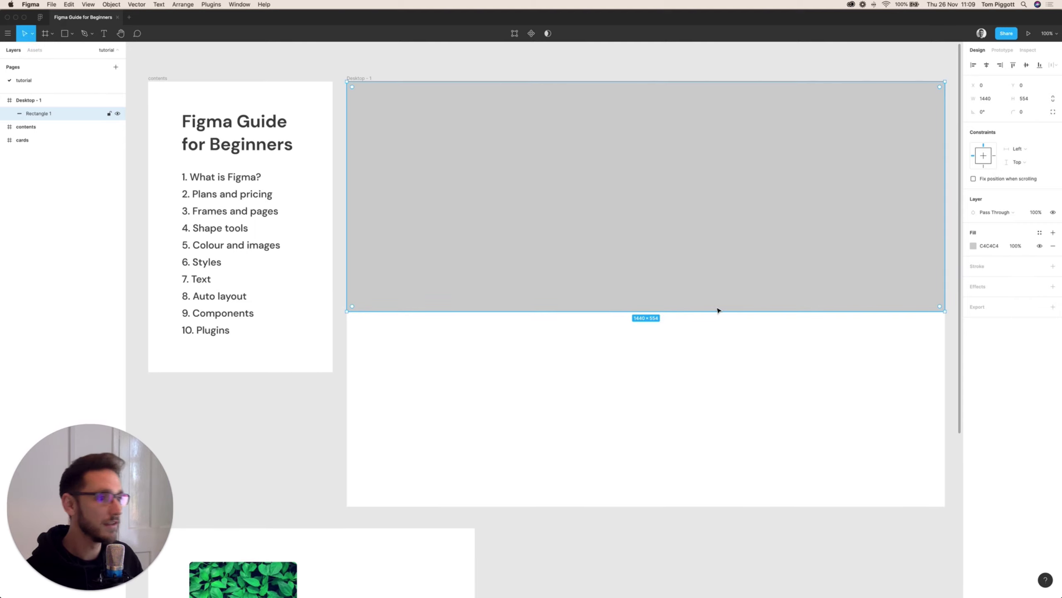
Step: Switch the rectangle's fill colour format to Hex and set the fill to 5D8DFF
{"action": "left_click", "coordinate": [973, 246]}
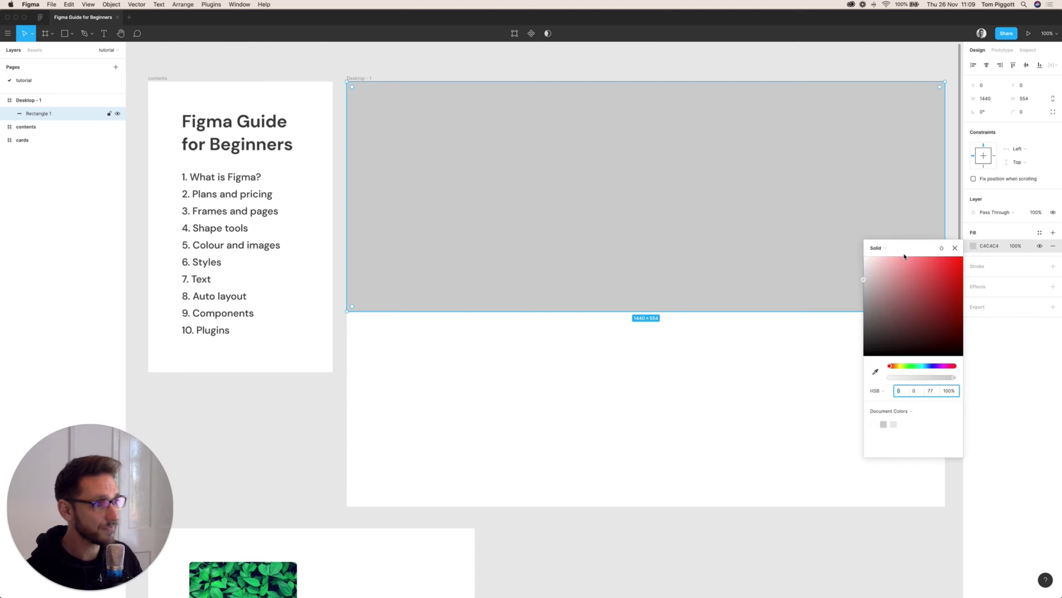
{"action": "left_click", "coordinate": [882, 393]}
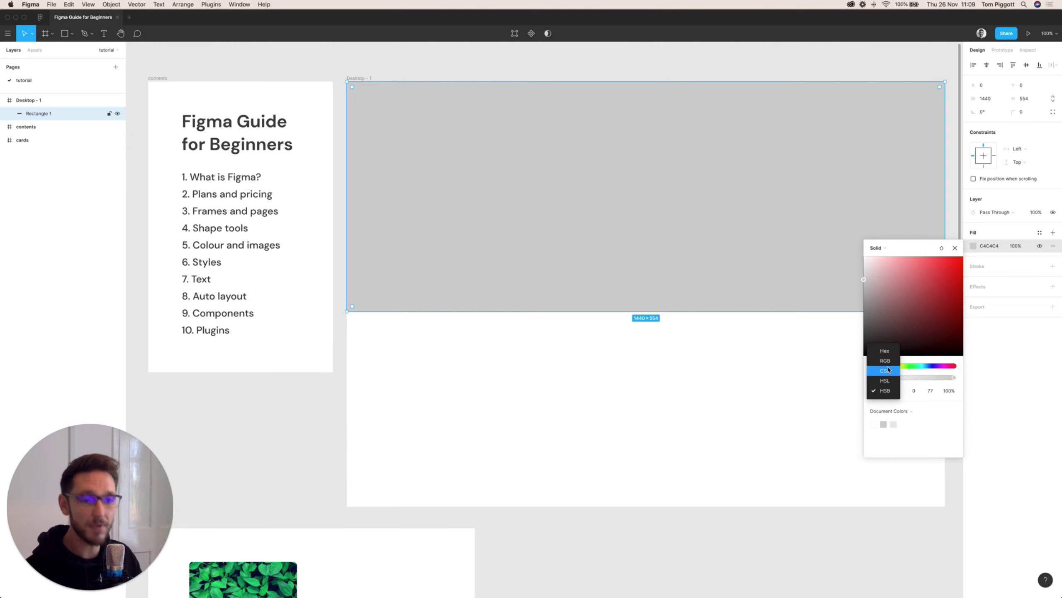
{"action": "left_click", "coordinate": [885, 351]}
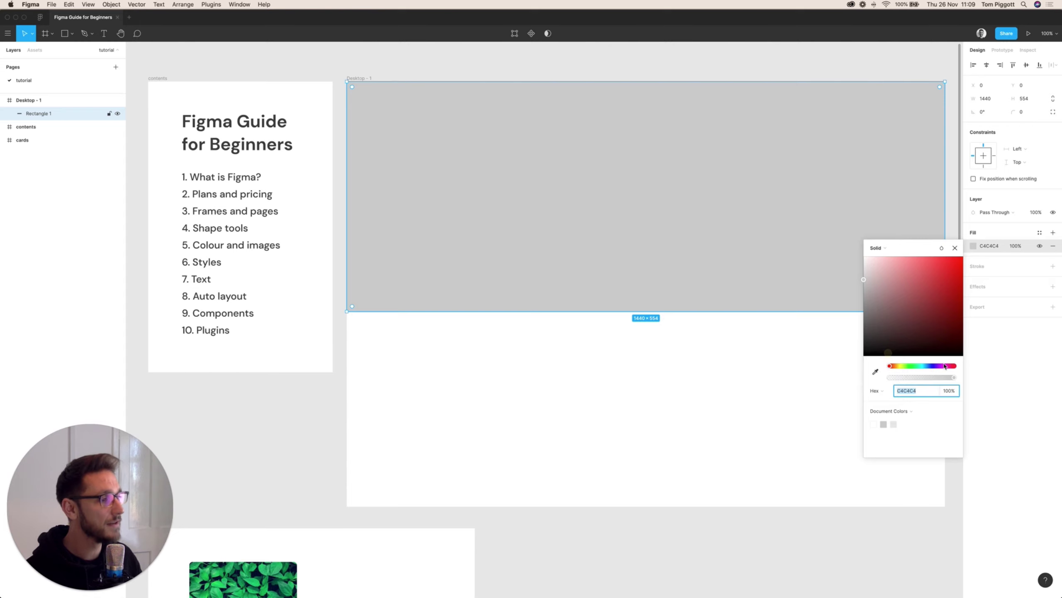
{"action": "left_click", "coordinate": [925, 390]}
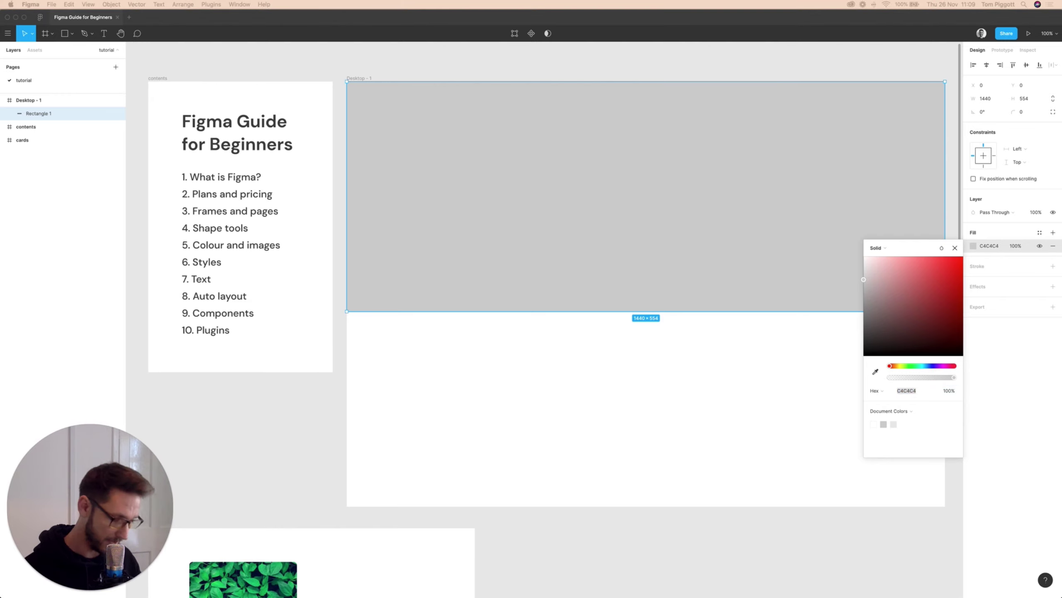
{"action": "left_click", "coordinate": [903, 390]}
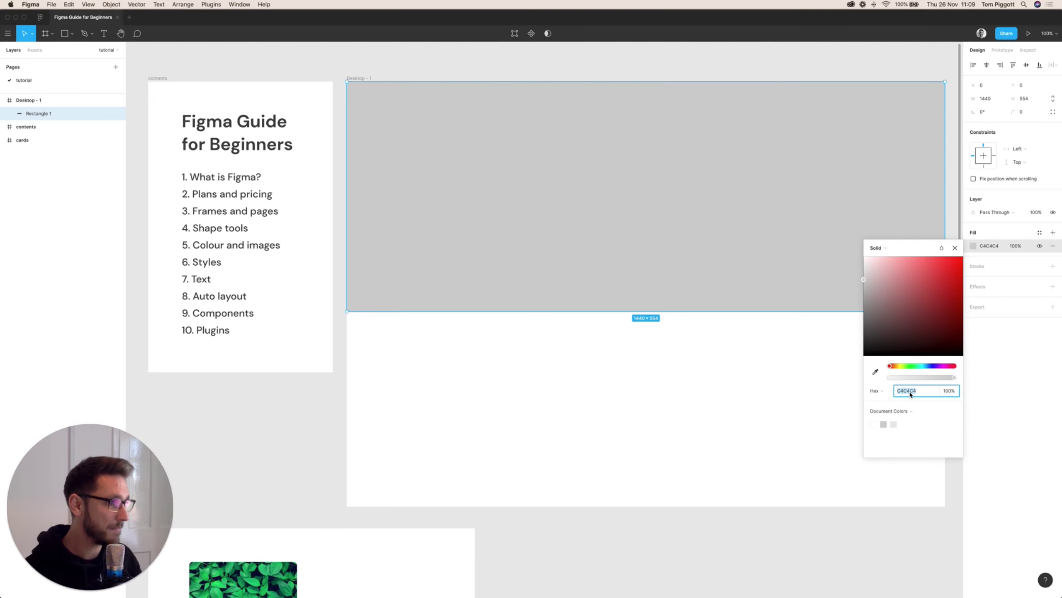
{"action": "left_click", "coordinate": [916, 391]}
{"action": "type", "text": "5D8DFF"}
{"action": "key", "text": "Return"}
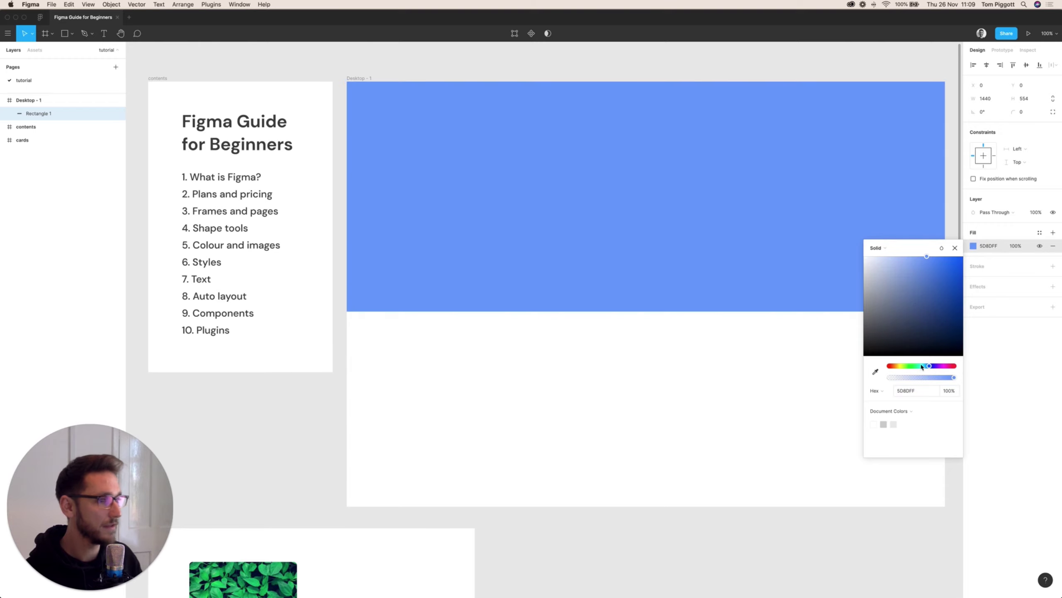
Step: Swap the blue rectangle's fill to a stroke and set the stroke weight to 50
{"action": "left_click", "coordinate": [956, 249]}
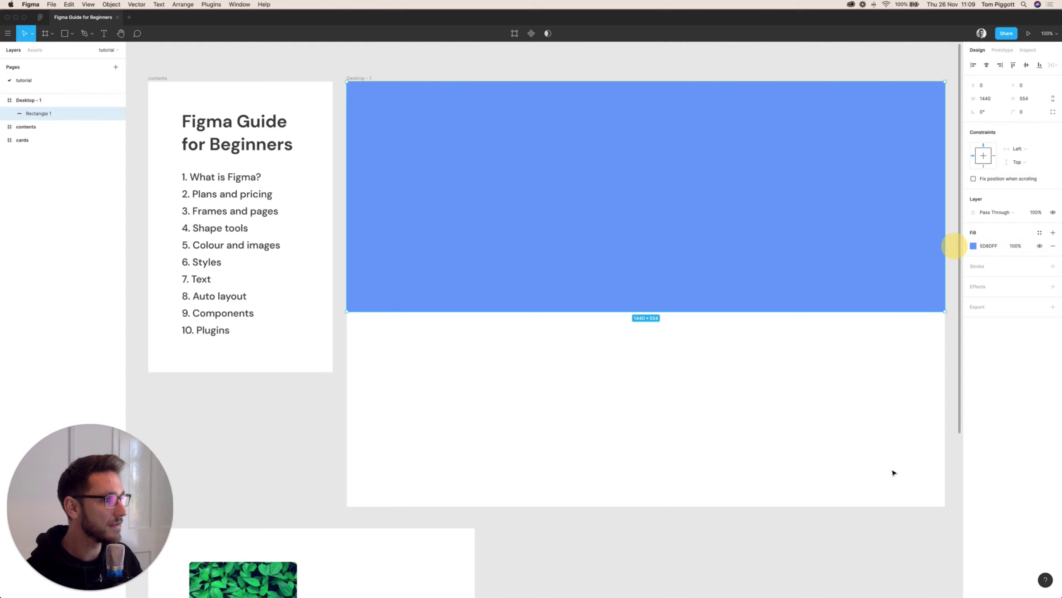
{"action": "left_click", "coordinate": [872, 404]}
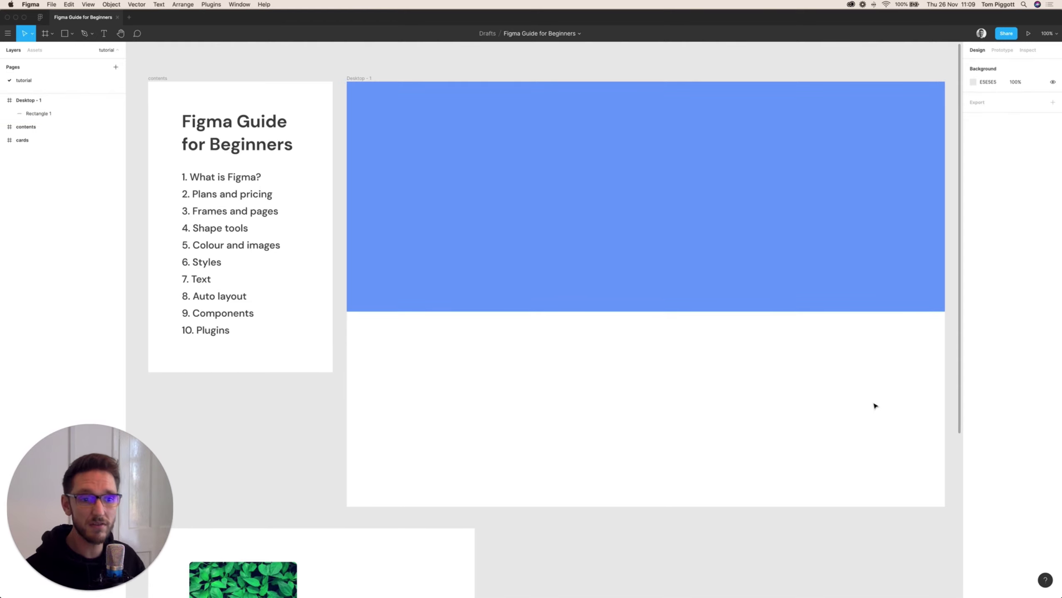
{"action": "left_click", "coordinate": [747, 230]}
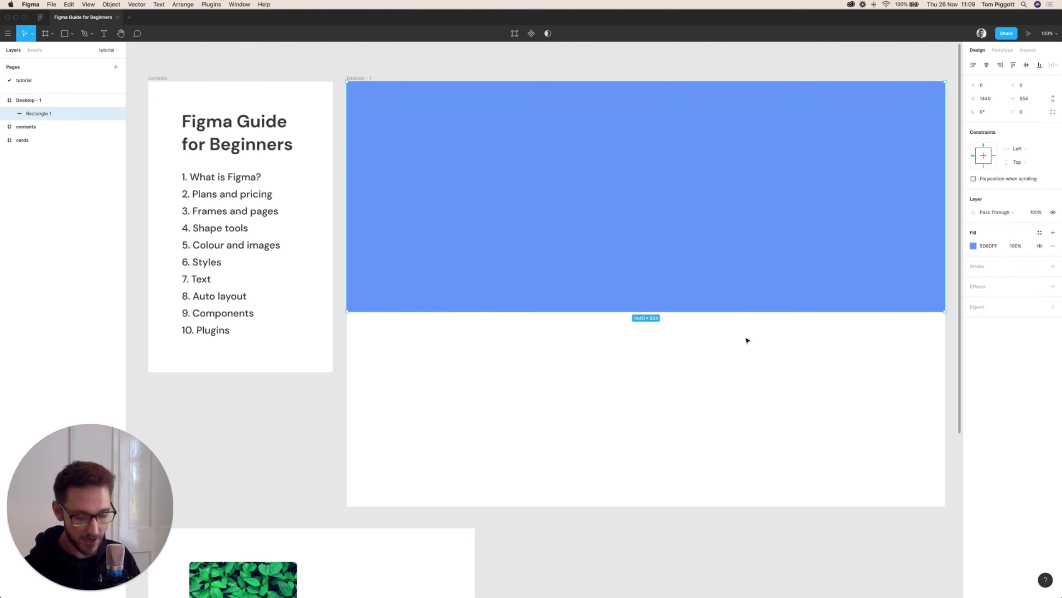
{"action": "key", "text": "shift+x"}
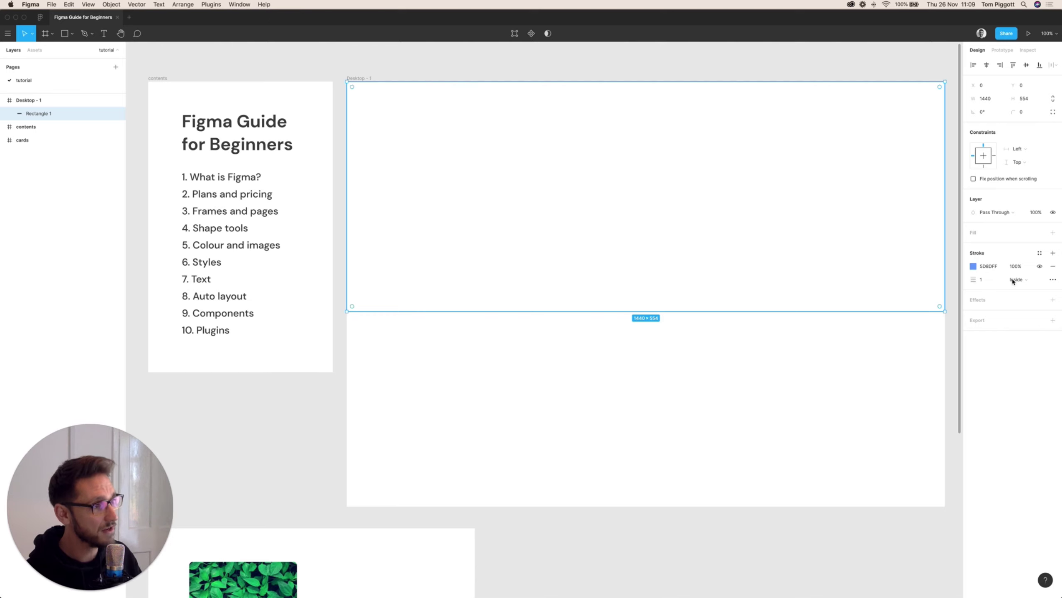
{"action": "left_click", "coordinate": [990, 285]}
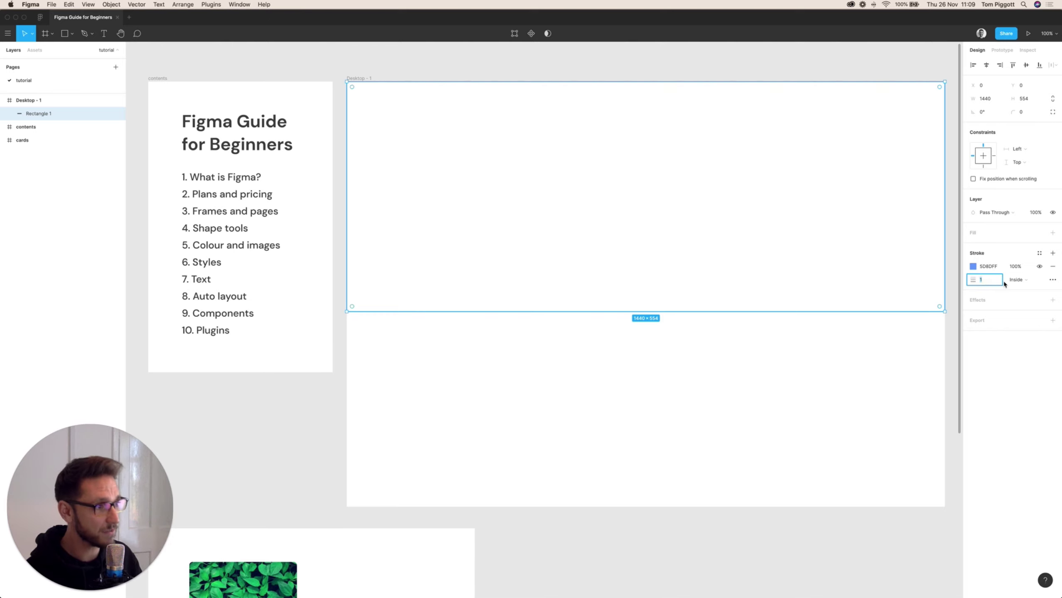
{"action": "key", "text": "Return"}
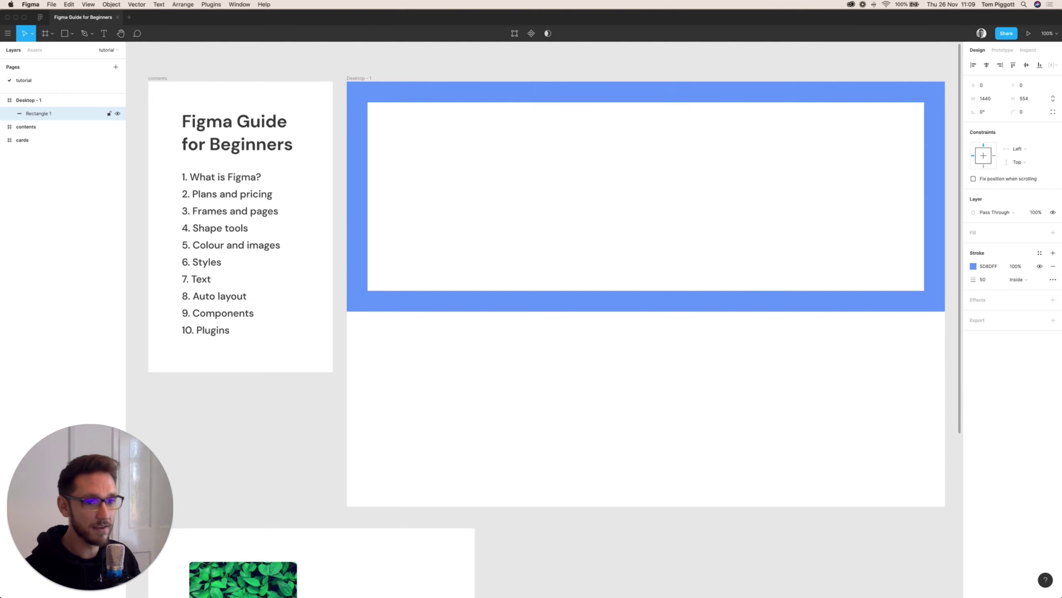
Step: Change the rectangle's stroke colour to the grey-blue 8F96A5
{"action": "left_click", "coordinate": [973, 266]}
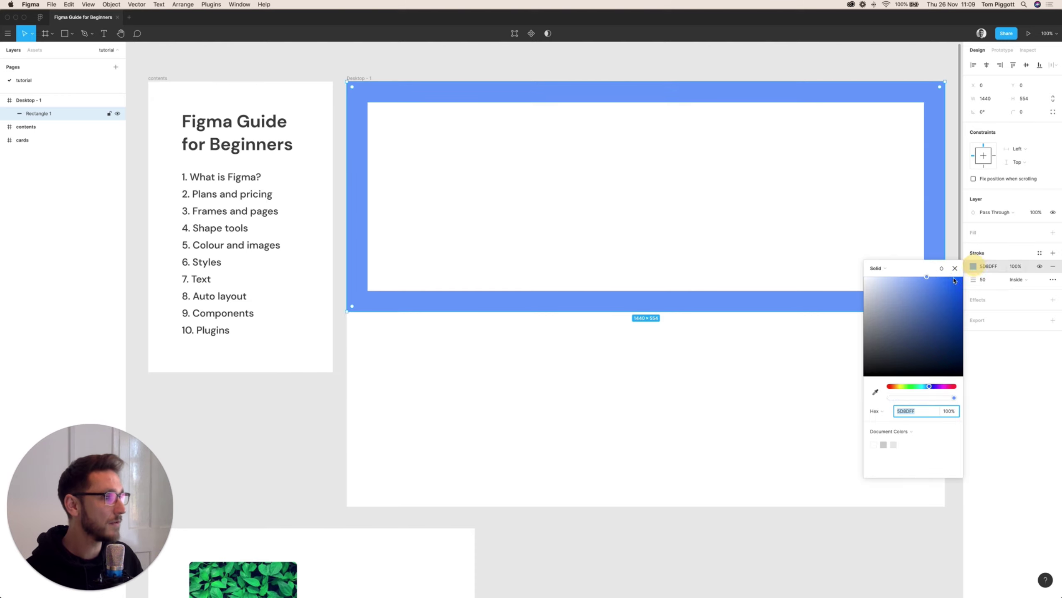
{"action": "left_click", "coordinate": [877, 311]}
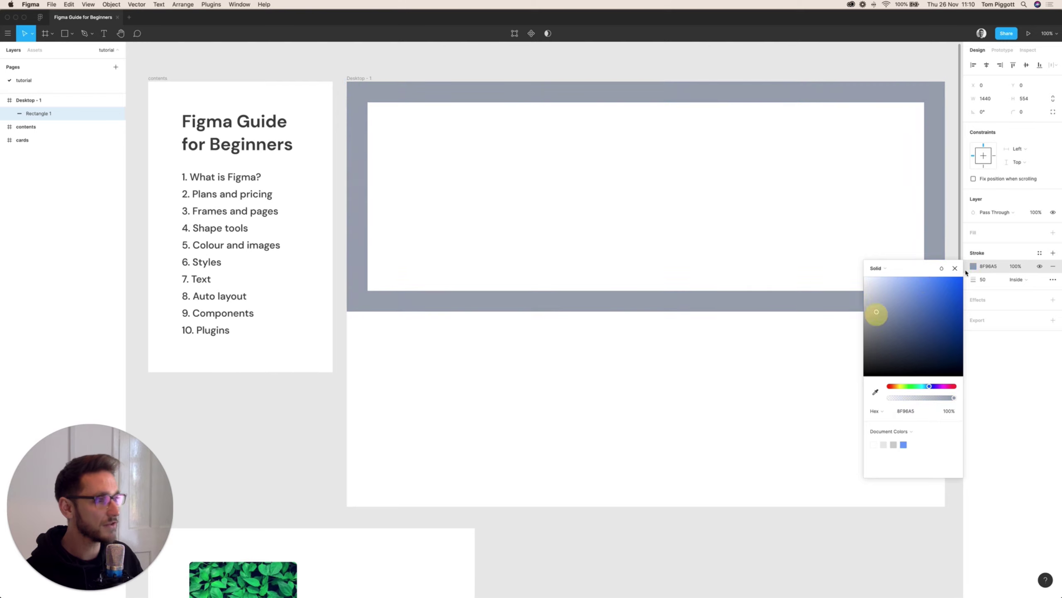
{"action": "left_click", "coordinate": [955, 268]}
Step: Undo the stroke colour and weight changes and swap the rectangle's stroke back to a fill
{"action": "key", "text": "super+z"}
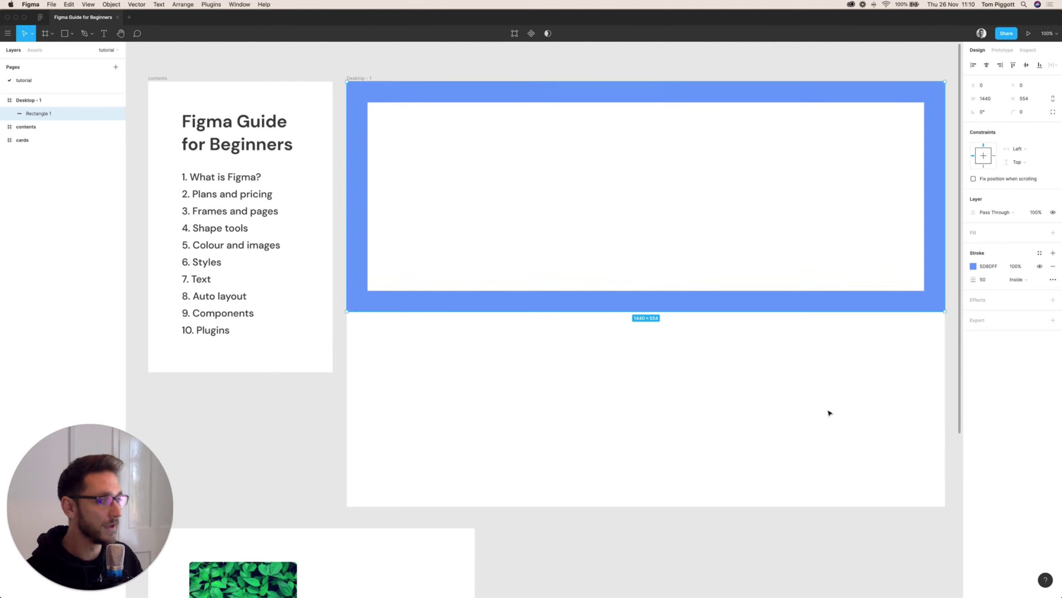
{"action": "key", "text": "super+z"}
{"action": "key", "text": "shift+x"}
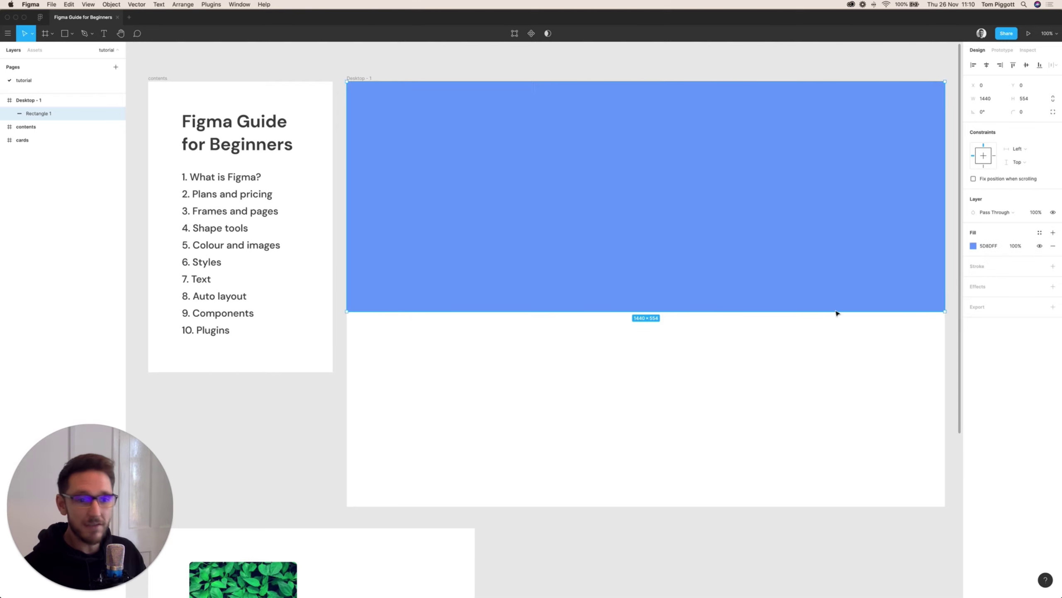
Step: Change the rectangle's fill type from Solid to a Linear gradient
{"action": "left_click", "coordinate": [680, 250]}
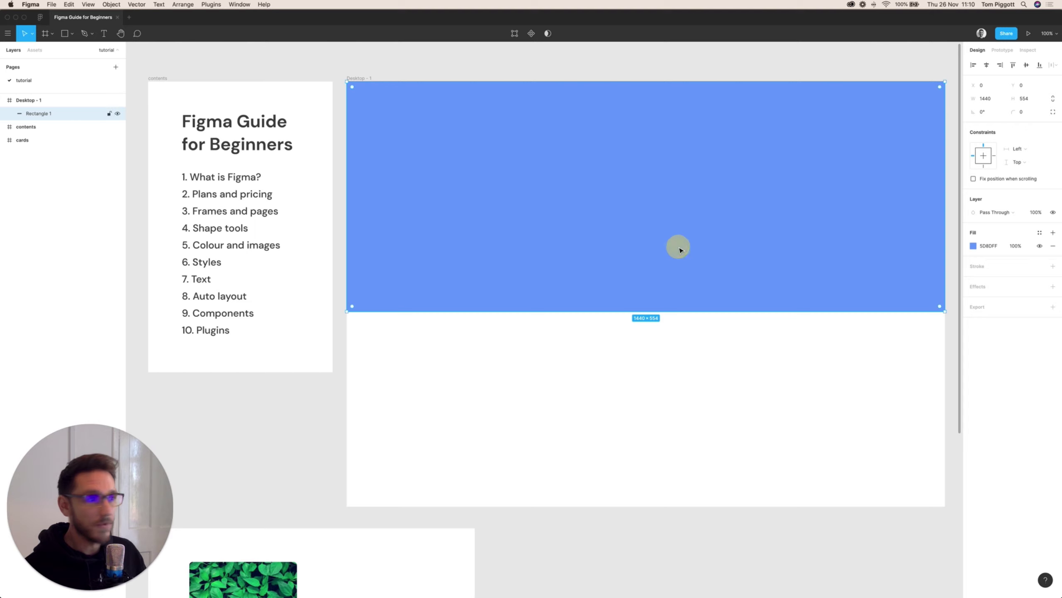
{"action": "left_click", "coordinate": [974, 246]}
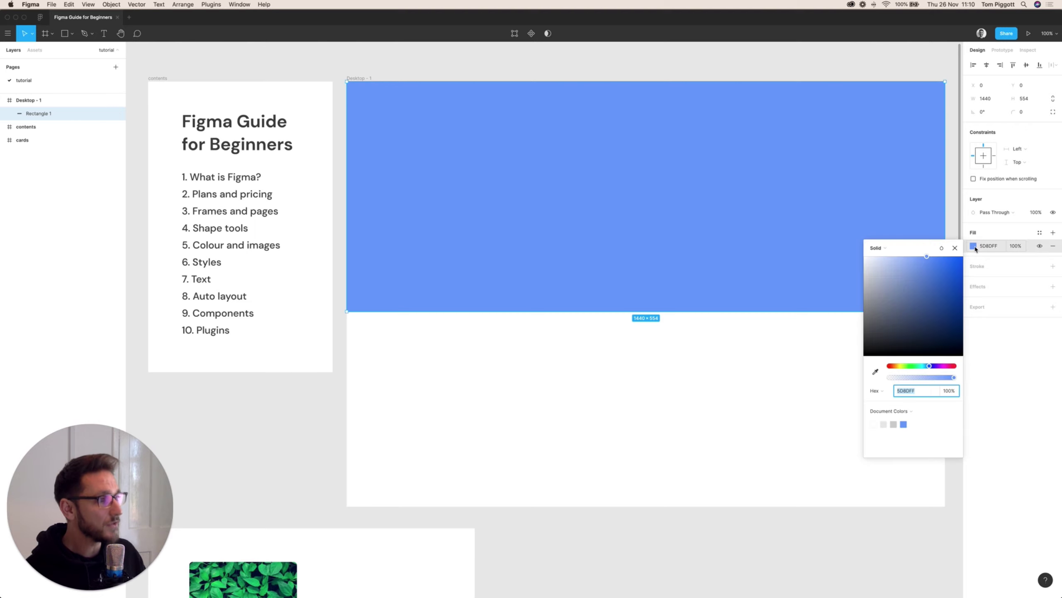
{"action": "left_click", "coordinate": [891, 250]}
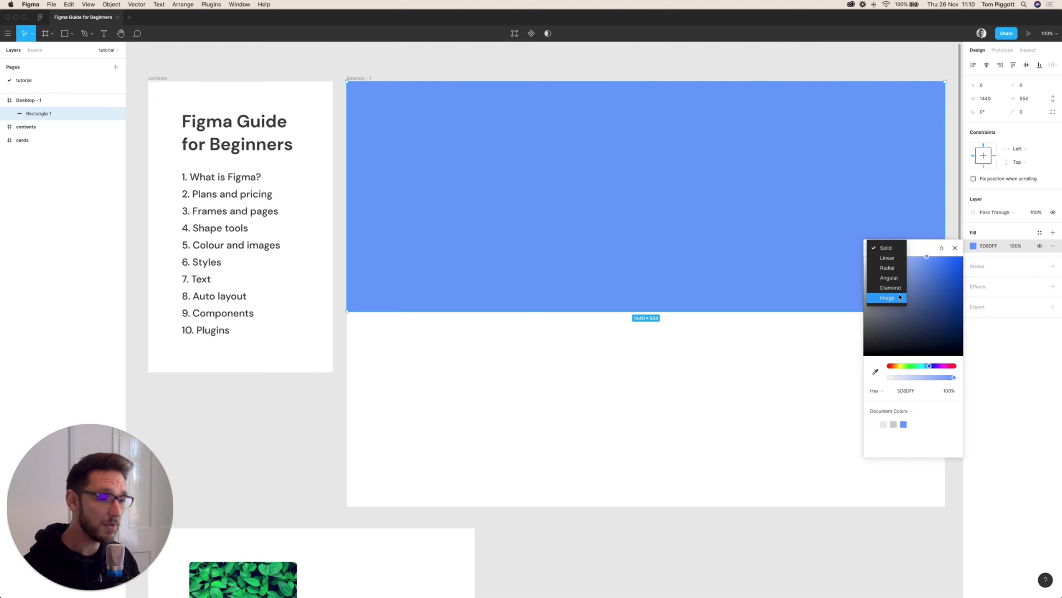
{"action": "left_click", "coordinate": [893, 259]}
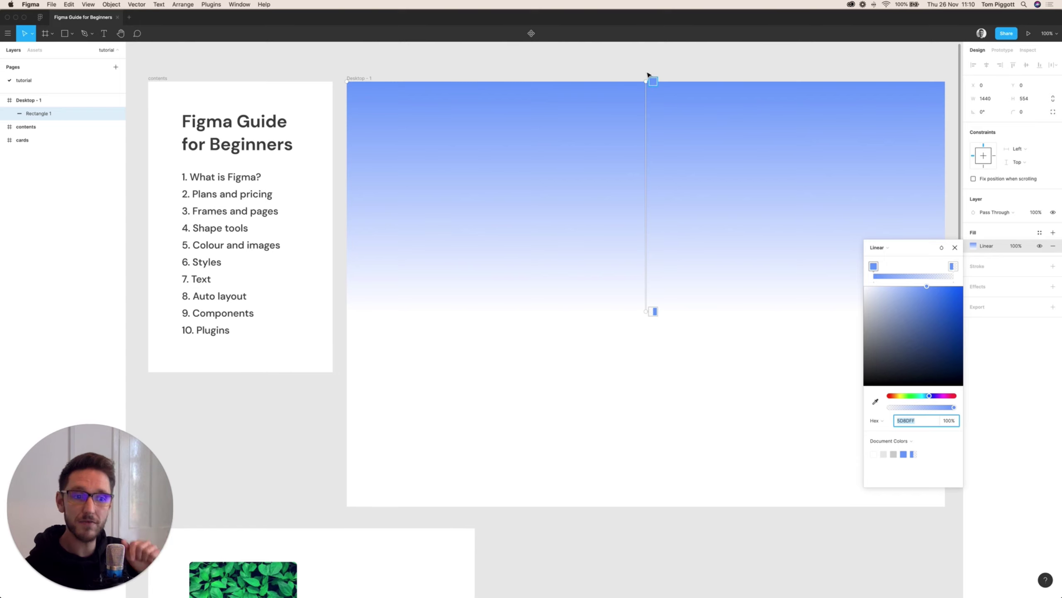
Step: Set the opacity of the gradient's end stop to 50%
{"action": "left_click", "coordinate": [873, 267]}
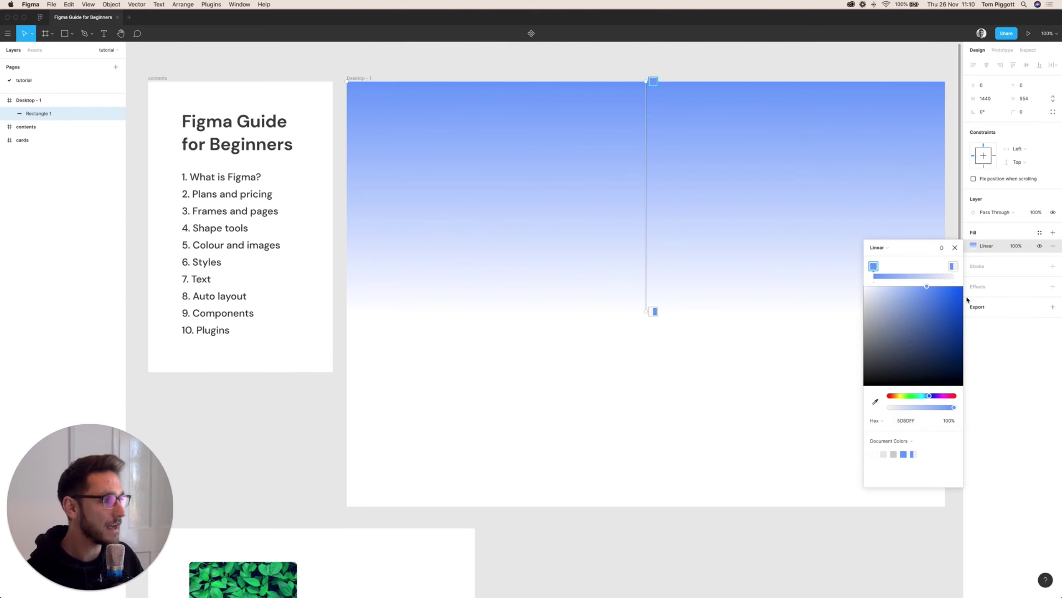
{"action": "left_click", "coordinate": [953, 267]}
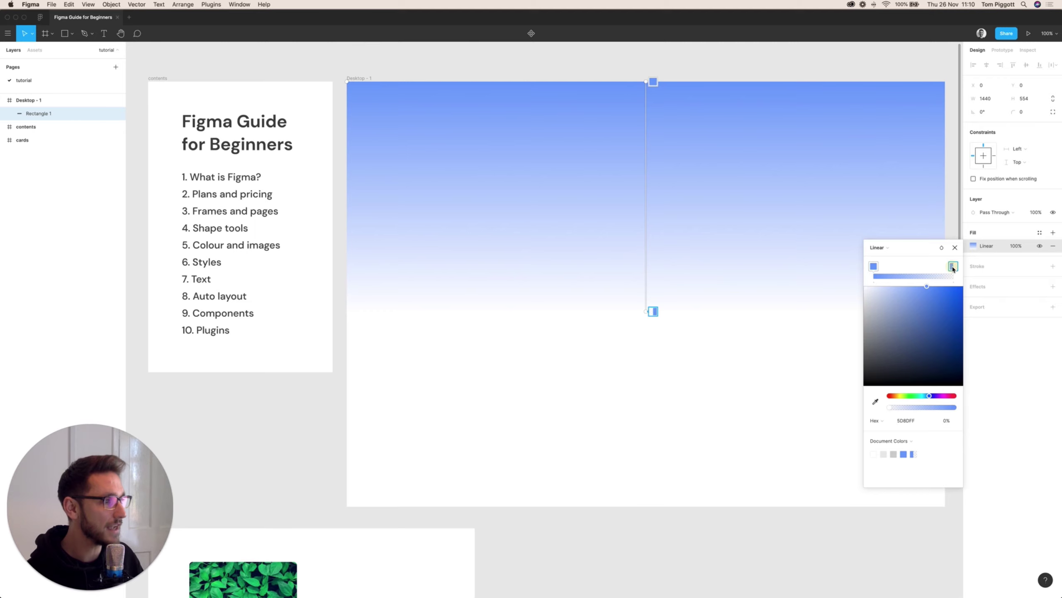
{"action": "left_click", "coordinate": [952, 421]}
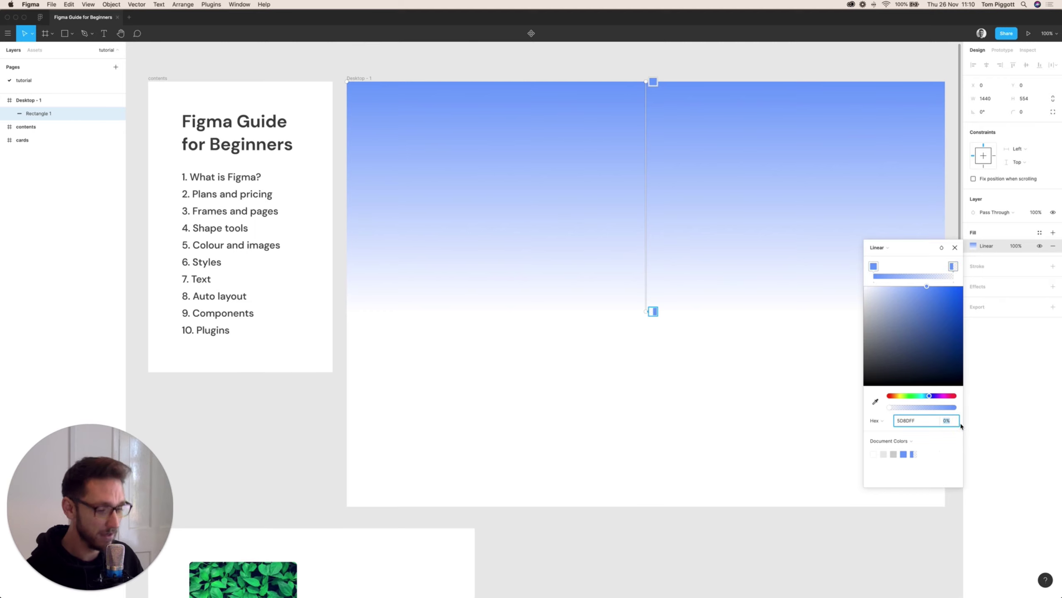
{"action": "type", "text": "50"}
{"action": "key", "text": "Return"}
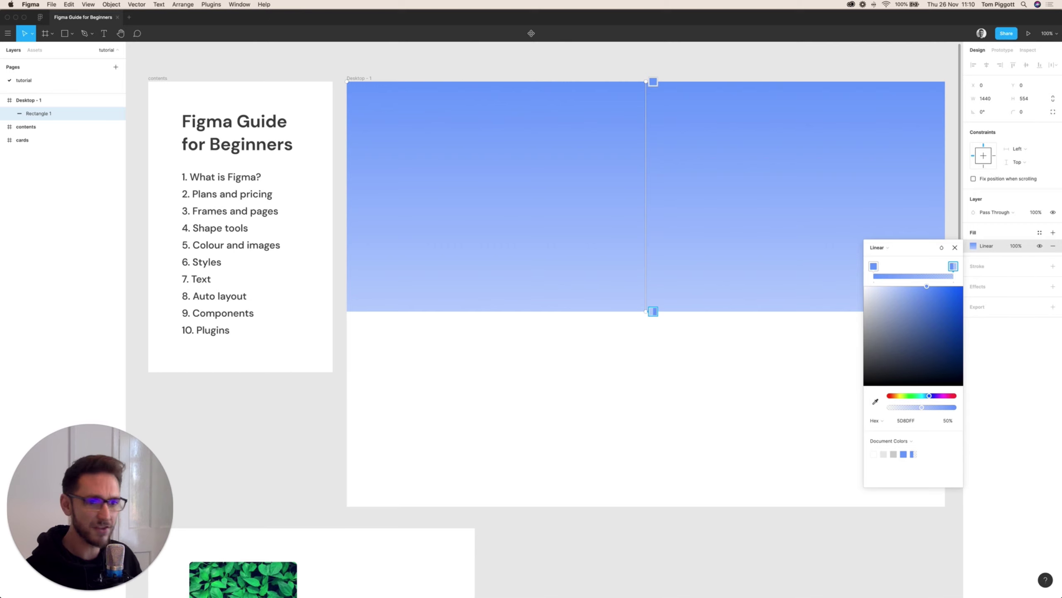
Step: Recolour the gradient's start stop to red FF705D and its end stop to pale blue 90A8DF
{"action": "left_click", "coordinate": [874, 267]}
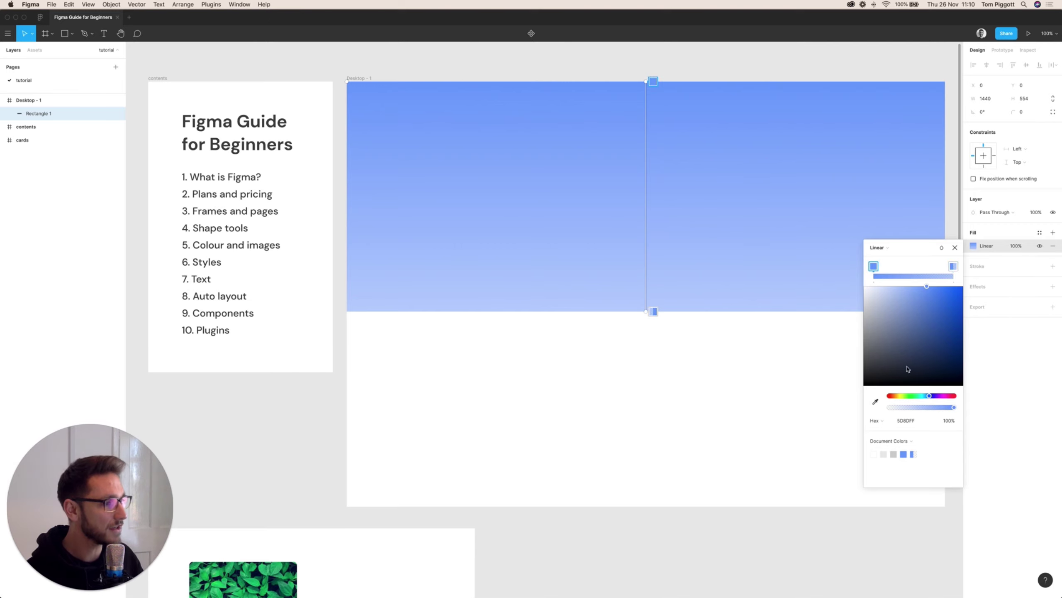
{"action": "left_click", "coordinate": [891, 396]}
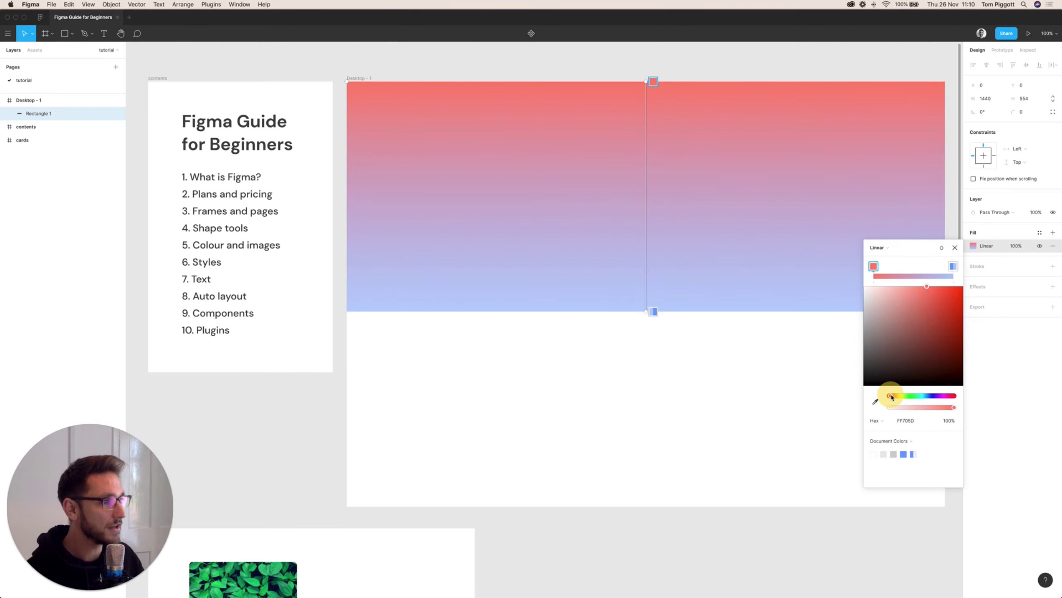
{"action": "left_click", "coordinate": [954, 266]}
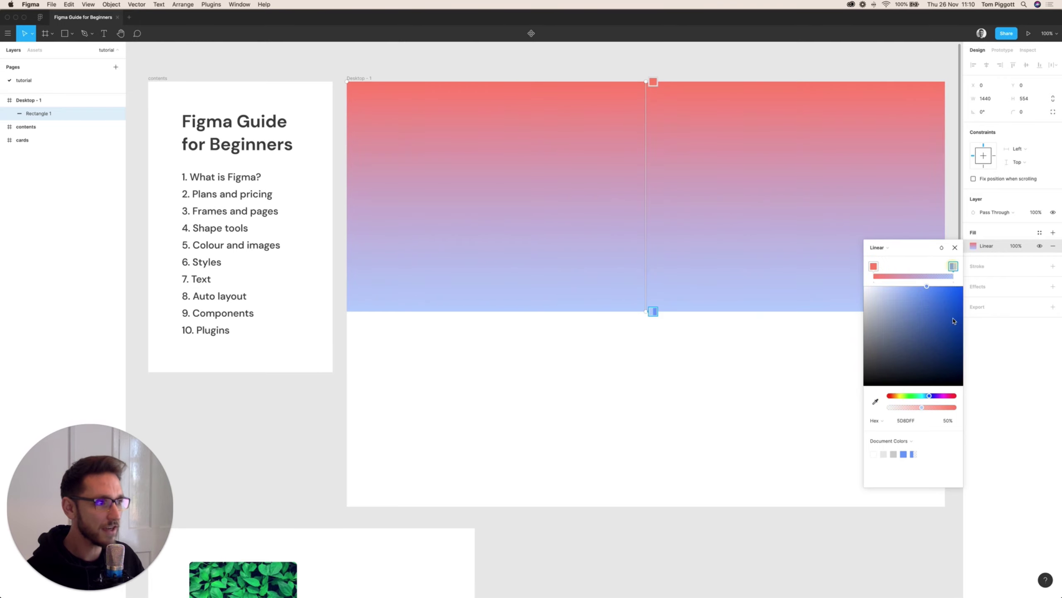
{"action": "left_click_drag", "start_coordinate": [928, 318], "coordinate": [899, 299]}
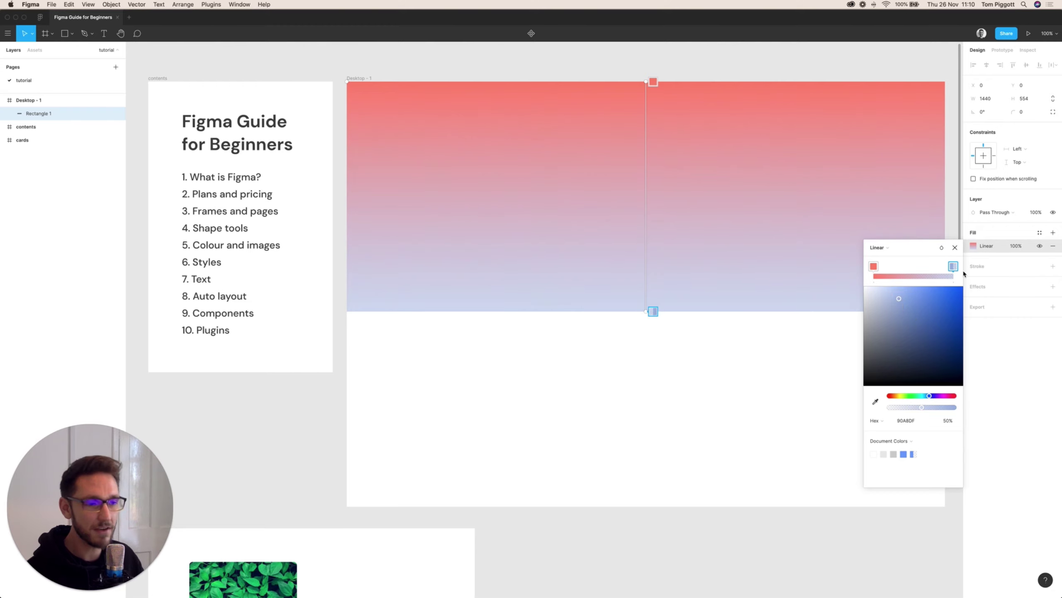
Step: Add a middle stop halfway along the gradient and colour it pale yellow F9FFA9
{"action": "left_click", "coordinate": [873, 266]}
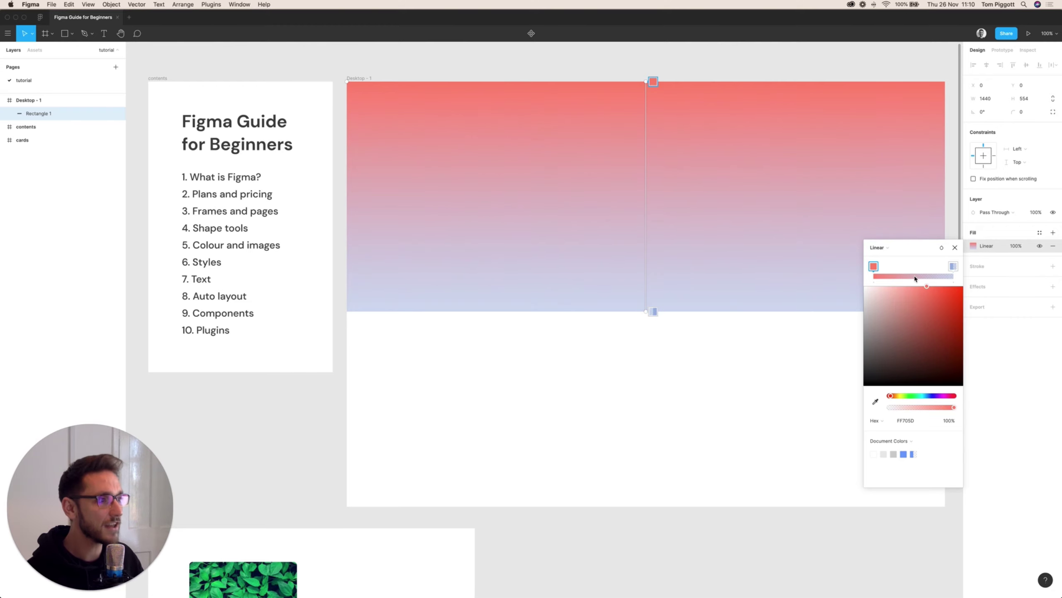
{"action": "left_click", "coordinate": [914, 277]}
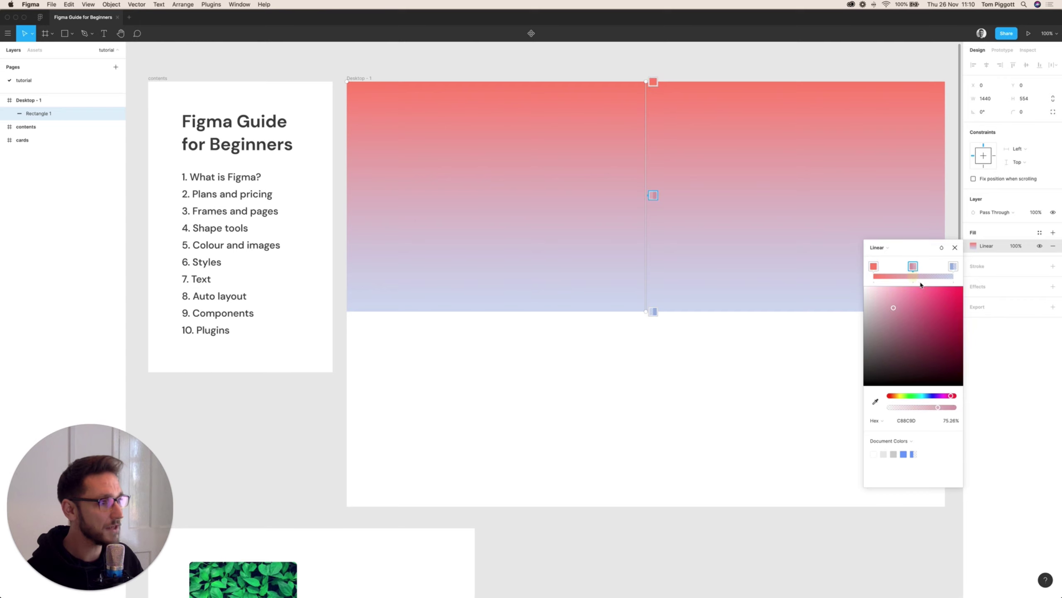
{"action": "left_click", "coordinate": [902, 397]}
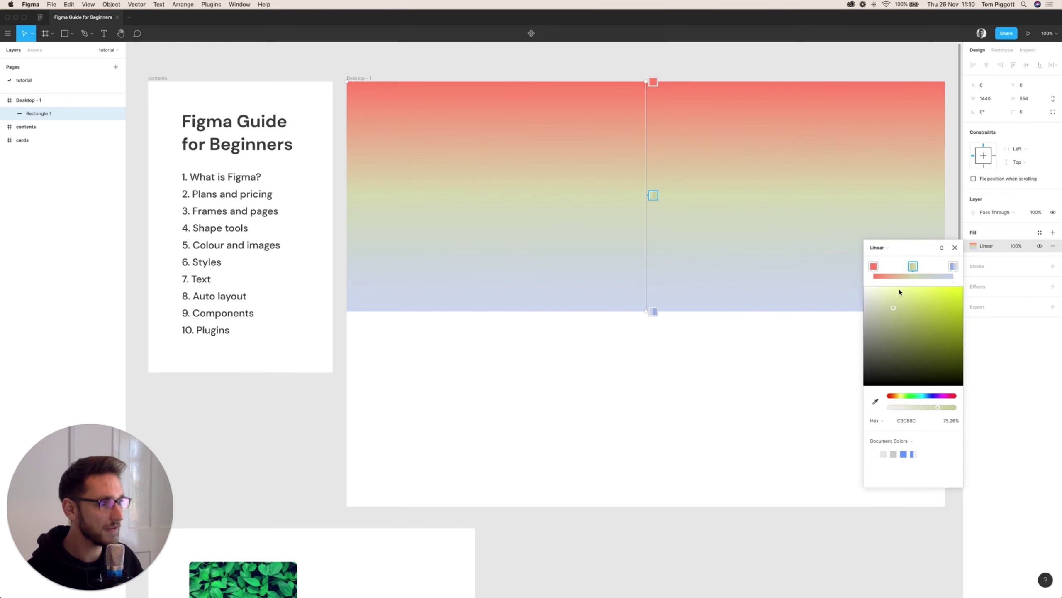
{"action": "left_click", "coordinate": [898, 290]}
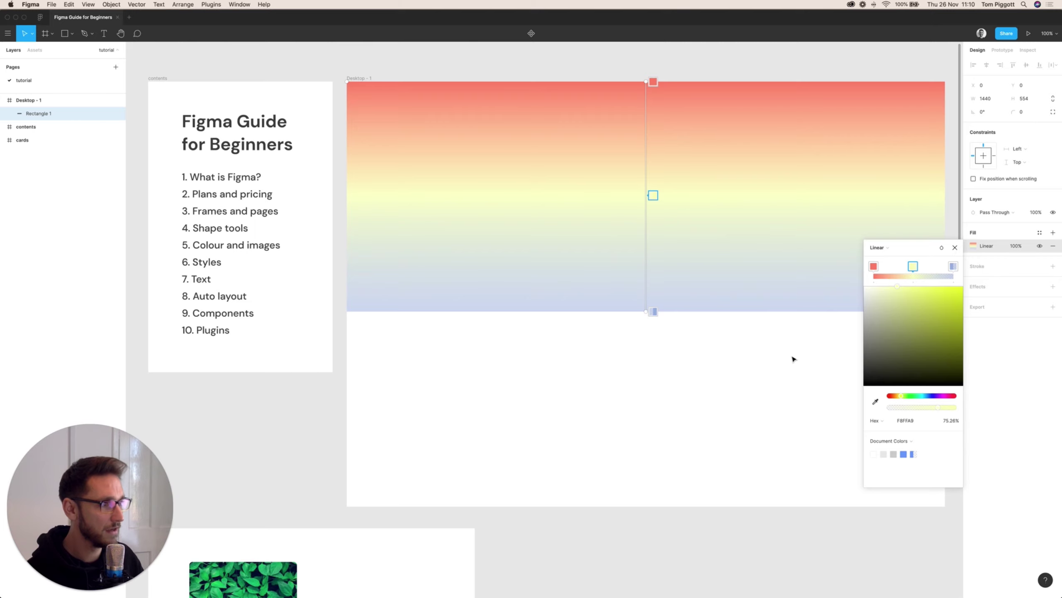
{"action": "key", "text": "Escape"}
{"action": "left_click", "coordinate": [822, 415]}
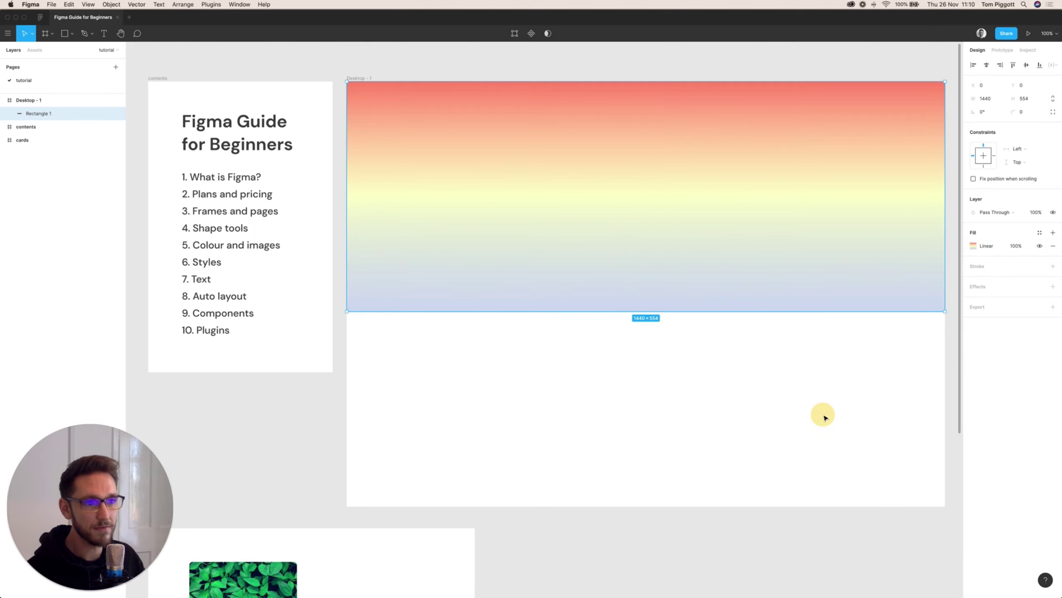
Step: Reorient the linear gradient to run from the rectangle's lower left edge to near its upper-right corner
{"action": "left_click", "coordinate": [800, 270]}
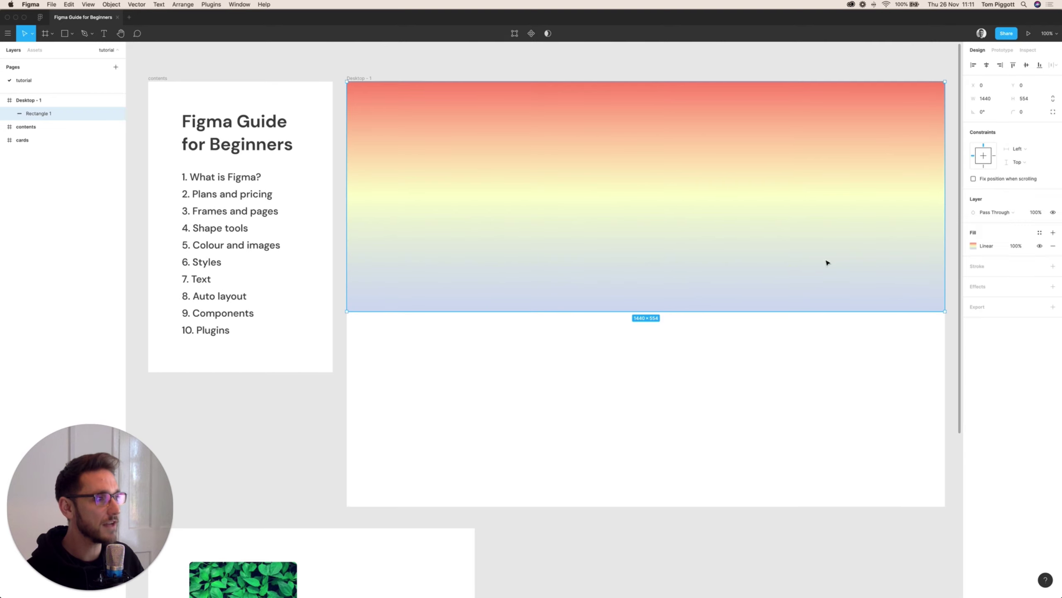
{"action": "left_click", "coordinate": [974, 246]}
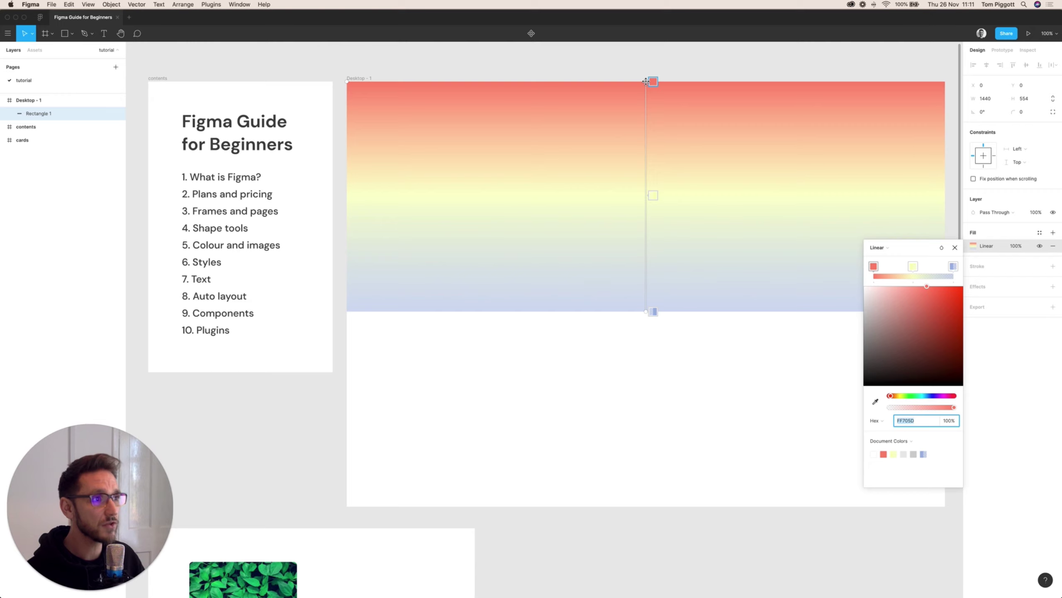
{"action": "left_click_drag", "start_coordinate": [645, 81], "coordinate": [350, 241]}
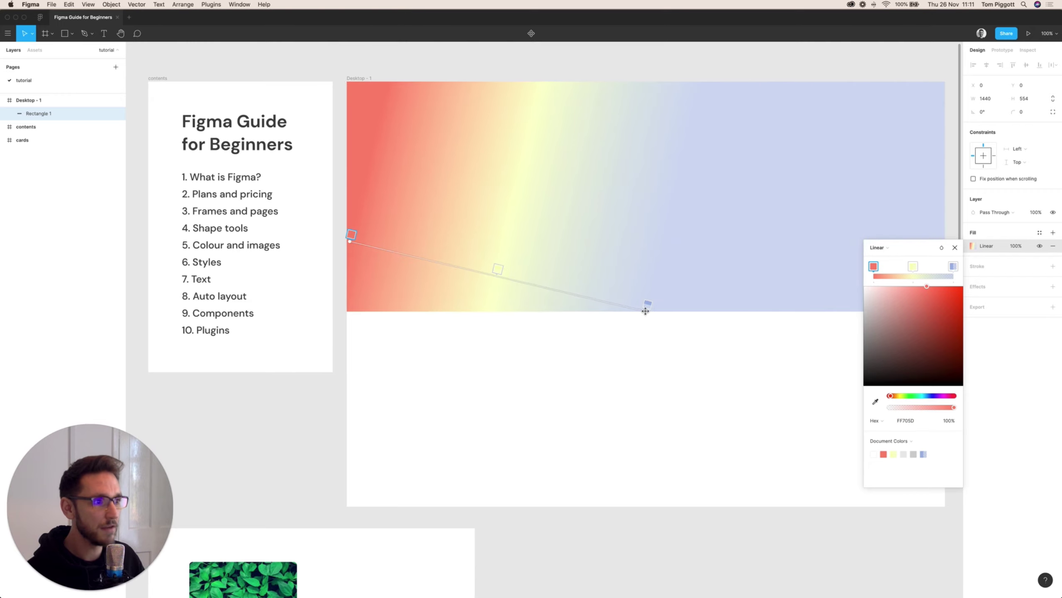
{"action": "left_click_drag", "start_coordinate": [646, 310], "coordinate": [932, 95]}
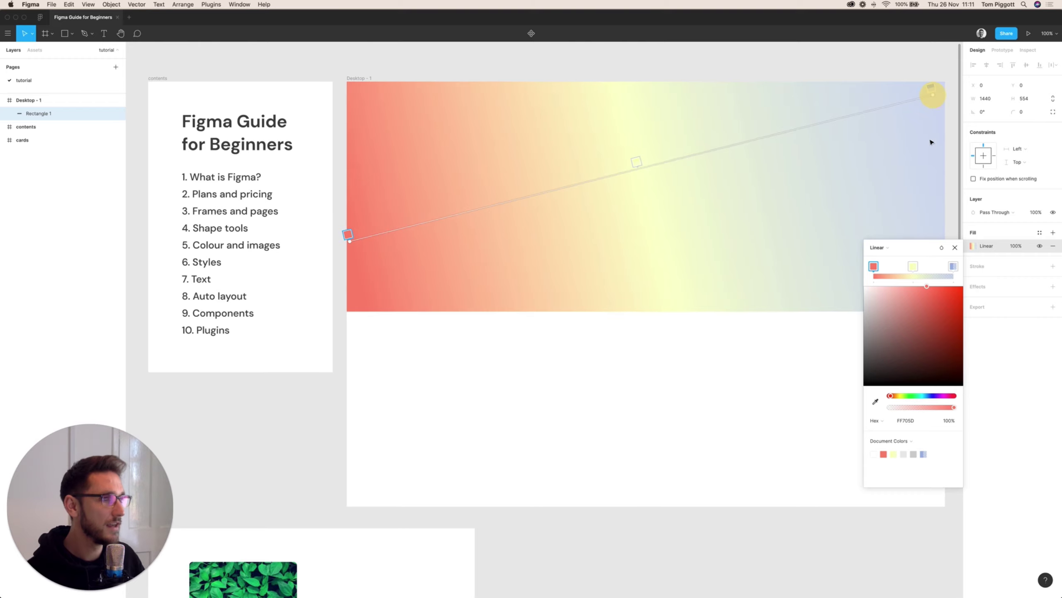
{"action": "left_click", "coordinate": [693, 383]}
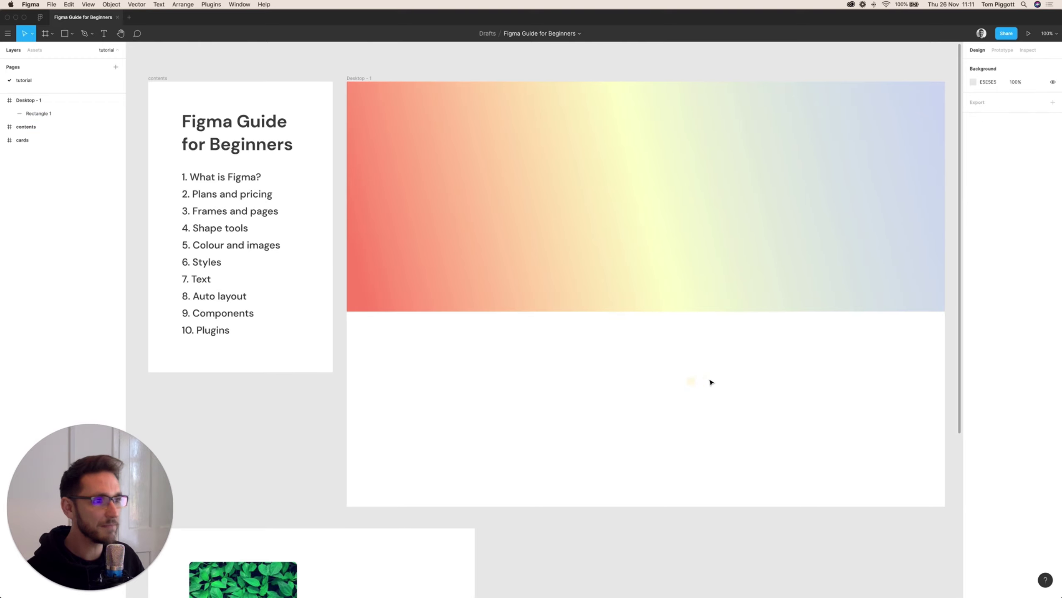
Step: Replace the rectangle's linear gradient with an image fill using the Unsplash leaf JPG from the Desktop folder
{"action": "left_click", "coordinate": [617, 241]}
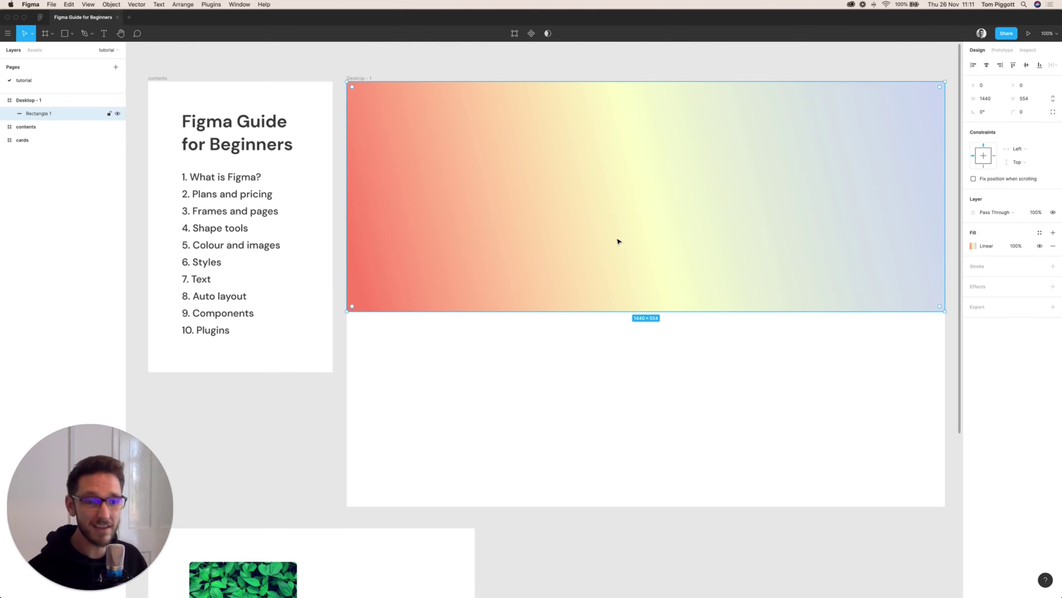
{"action": "left_click", "coordinate": [973, 246]}
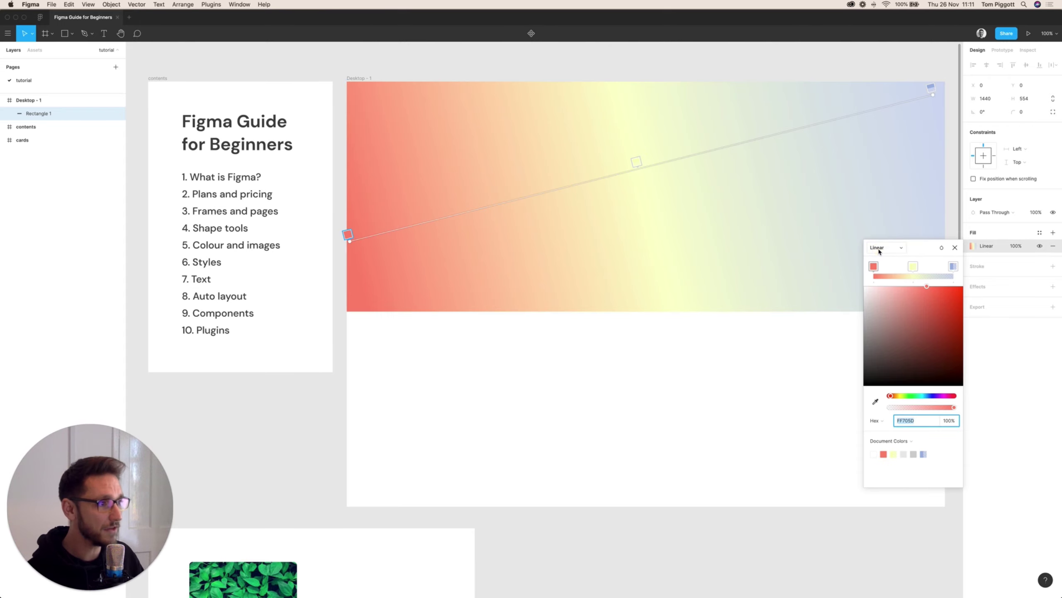
{"action": "left_click", "coordinate": [879, 250]}
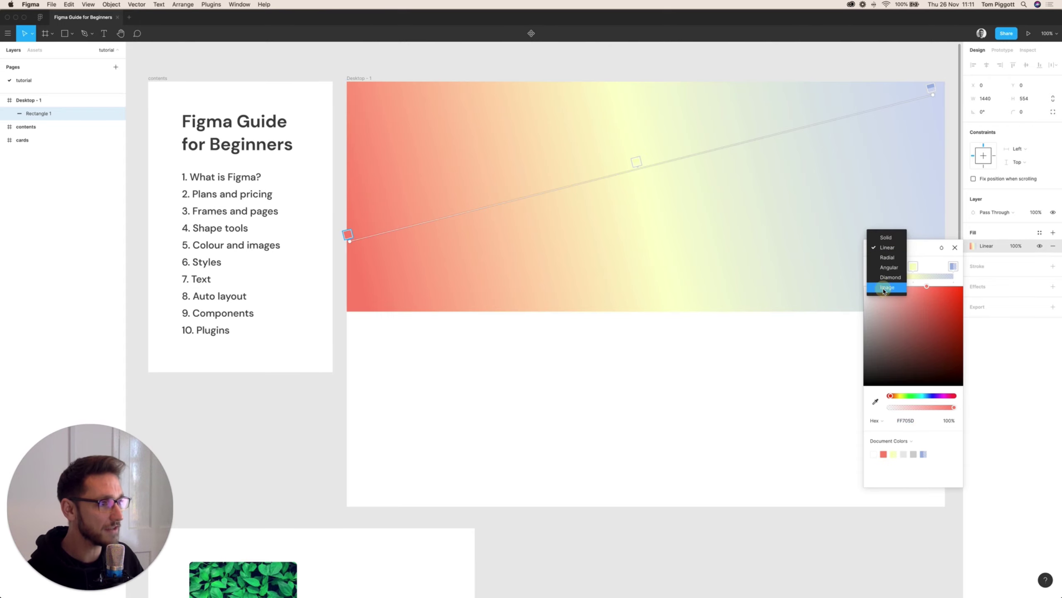
{"action": "left_click", "coordinate": [884, 288]}
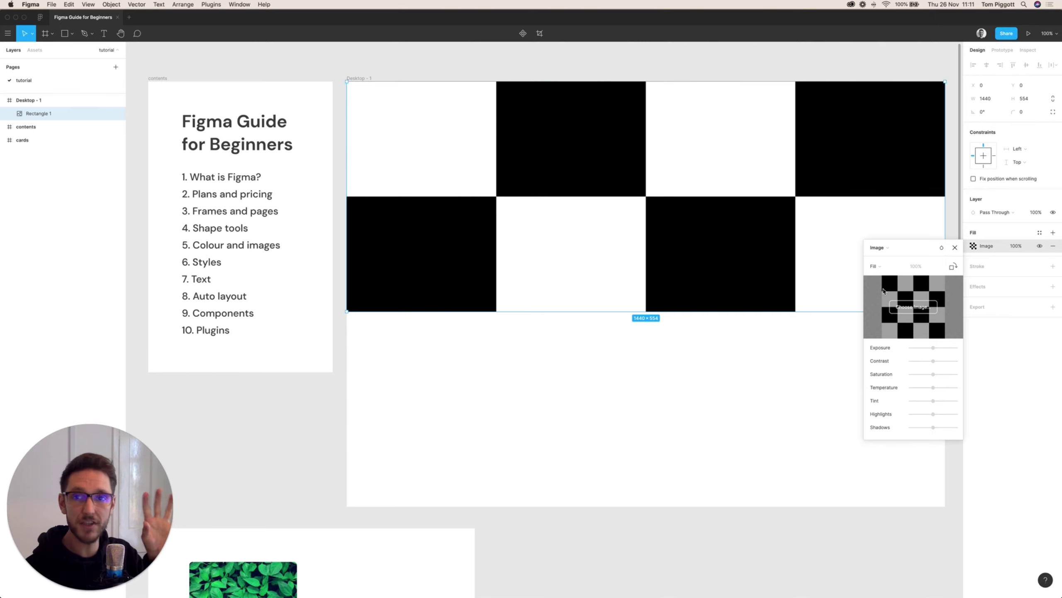
{"action": "left_click", "coordinate": [913, 308]}
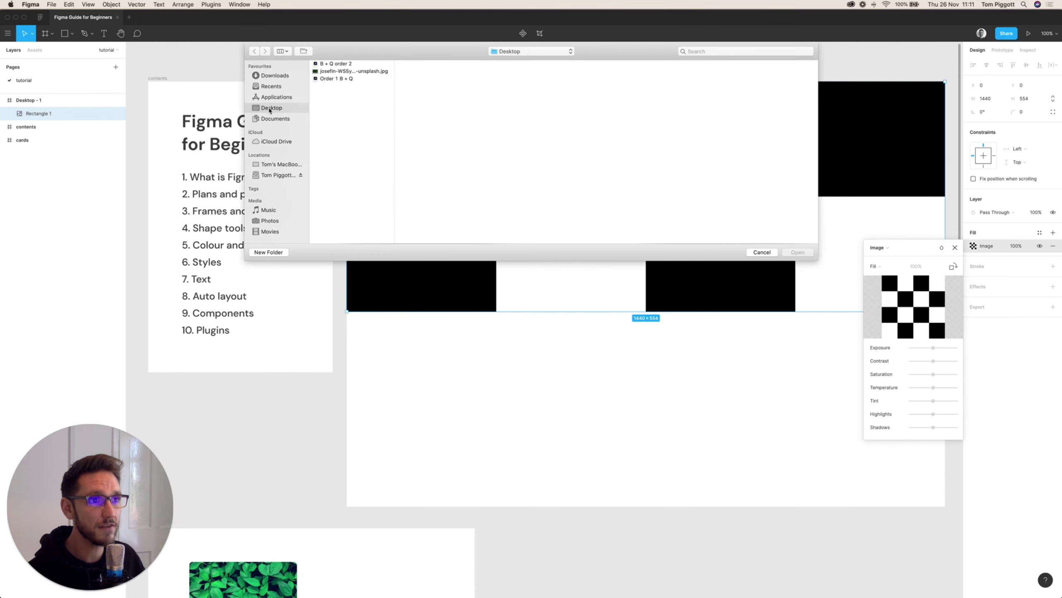
{"action": "left_click", "coordinate": [354, 71]}
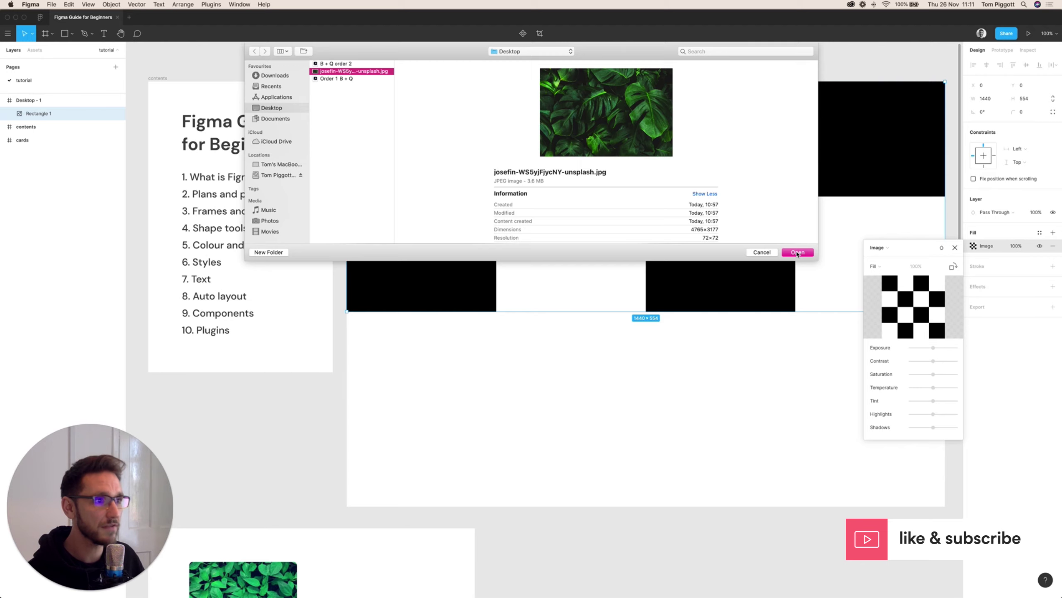
{"action": "left_click", "coordinate": [798, 253]}
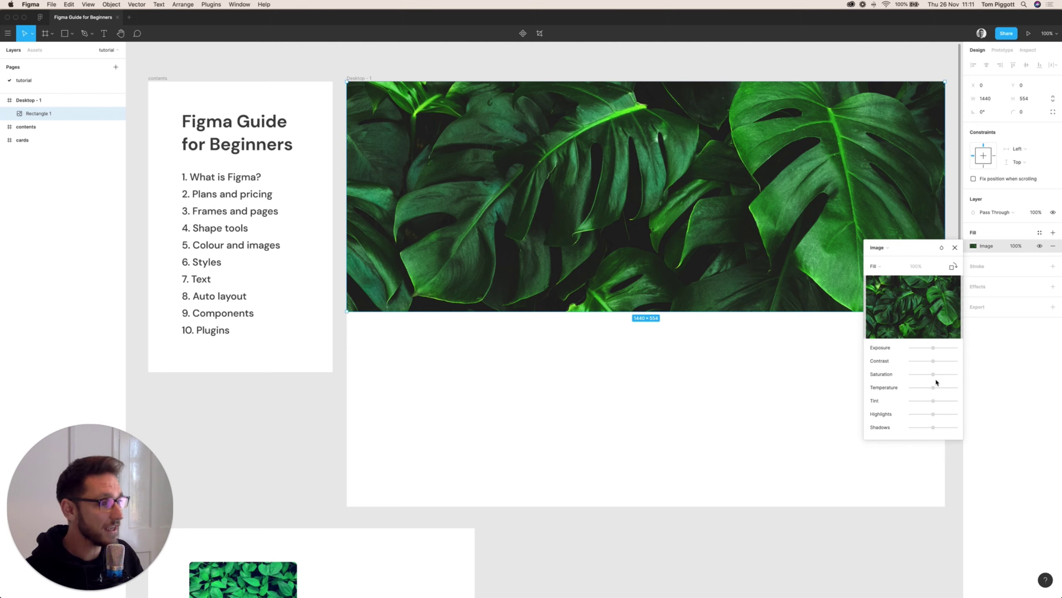
Step: Reduce the image fill's saturation to the minimum and restore it to the neutral midpoint
{"action": "left_click_drag", "start_coordinate": [920, 374], "coordinate": [882, 374]}
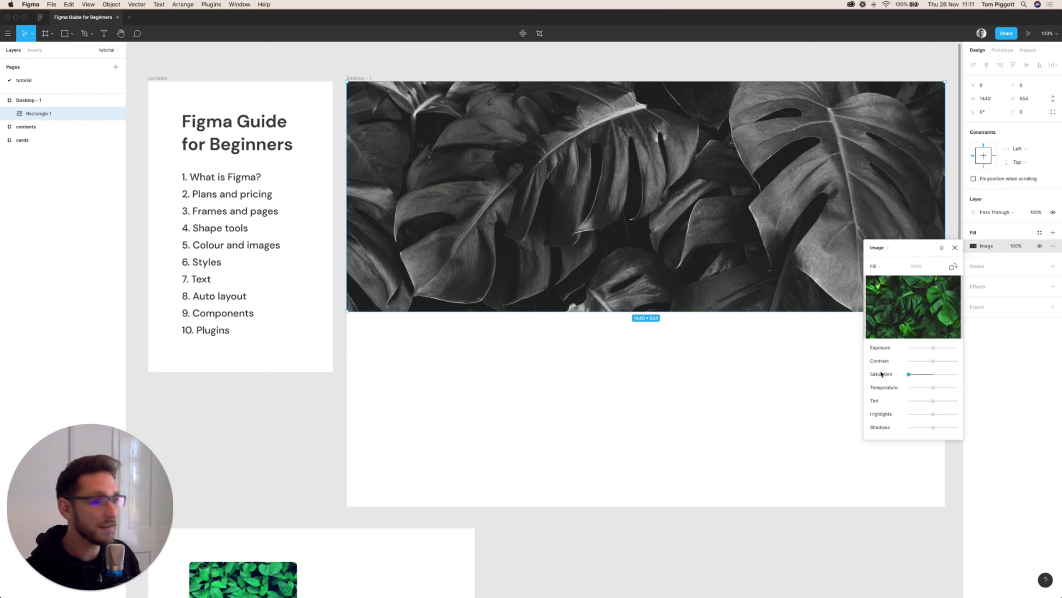
{"action": "left_click", "coordinate": [933, 375]}
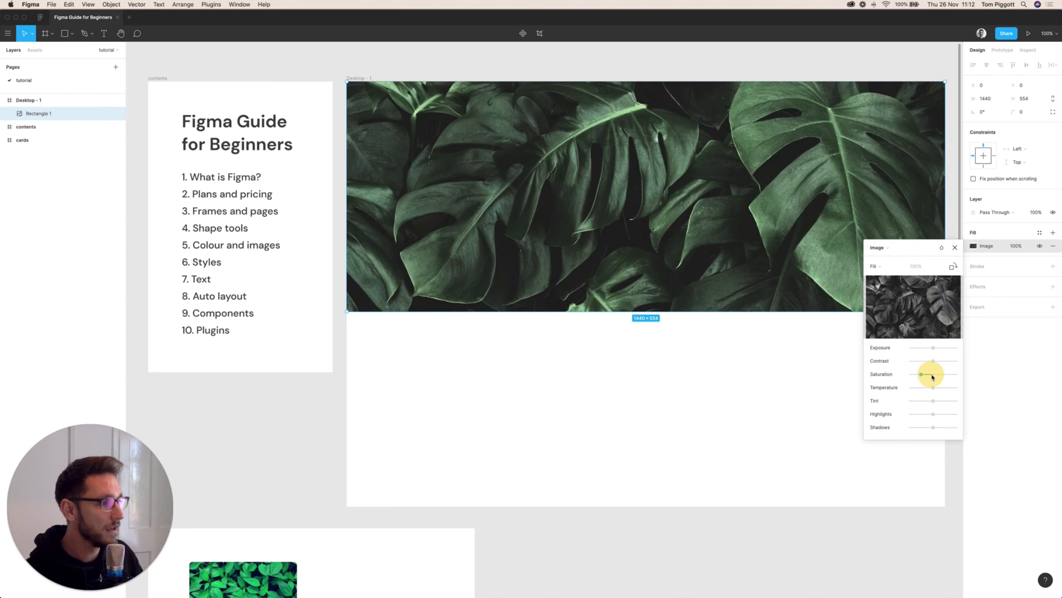
Step: Set the leaf image's scale mode to Fit and switch it to Crop
{"action": "left_click", "coordinate": [889, 267]}
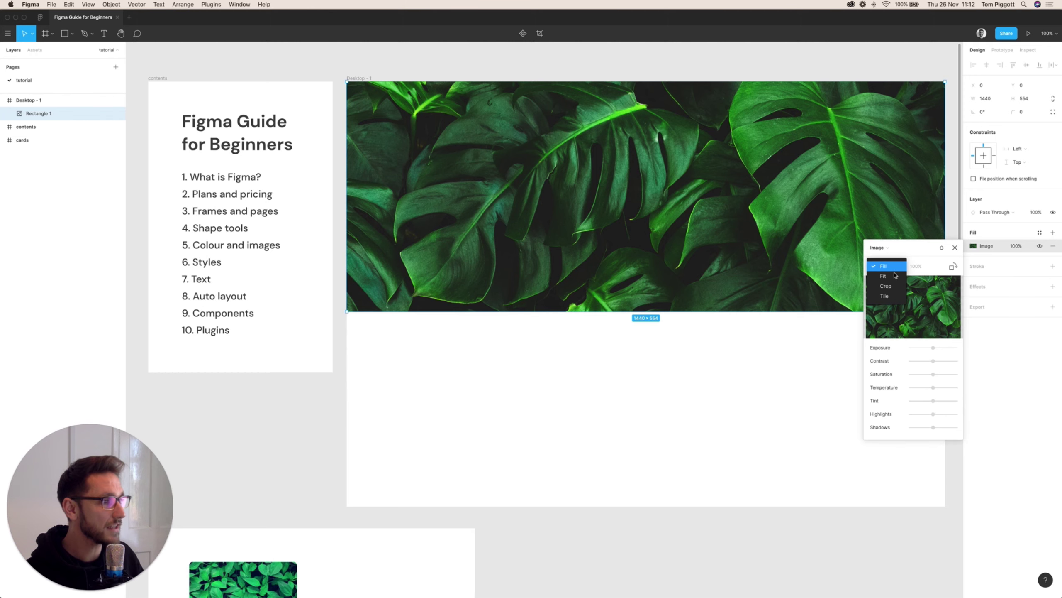
{"action": "left_click", "coordinate": [892, 277]}
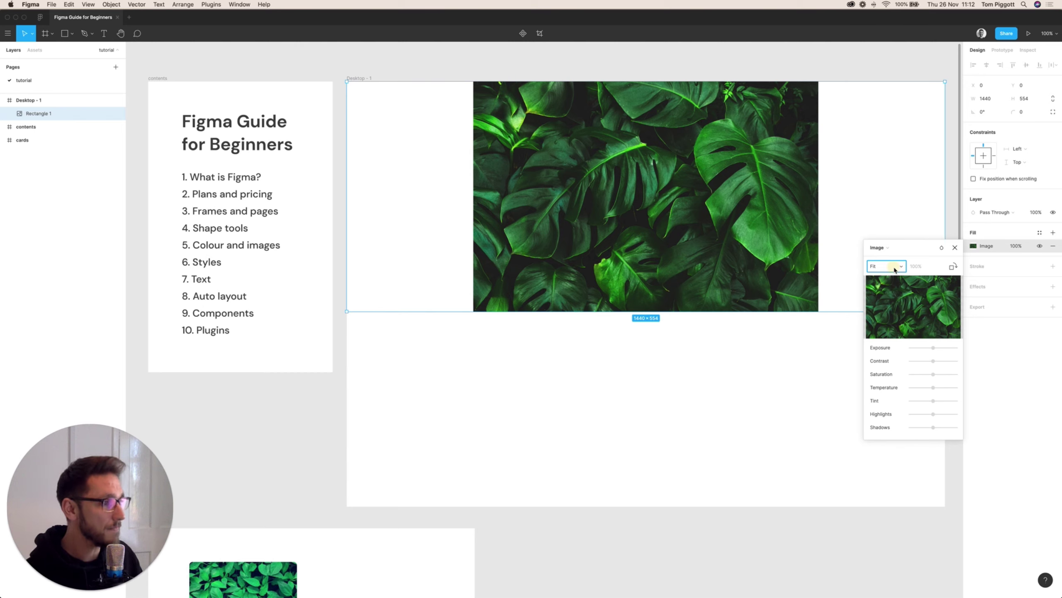
{"action": "left_click", "coordinate": [893, 268]}
{"action": "left_click", "coordinate": [888, 280]}
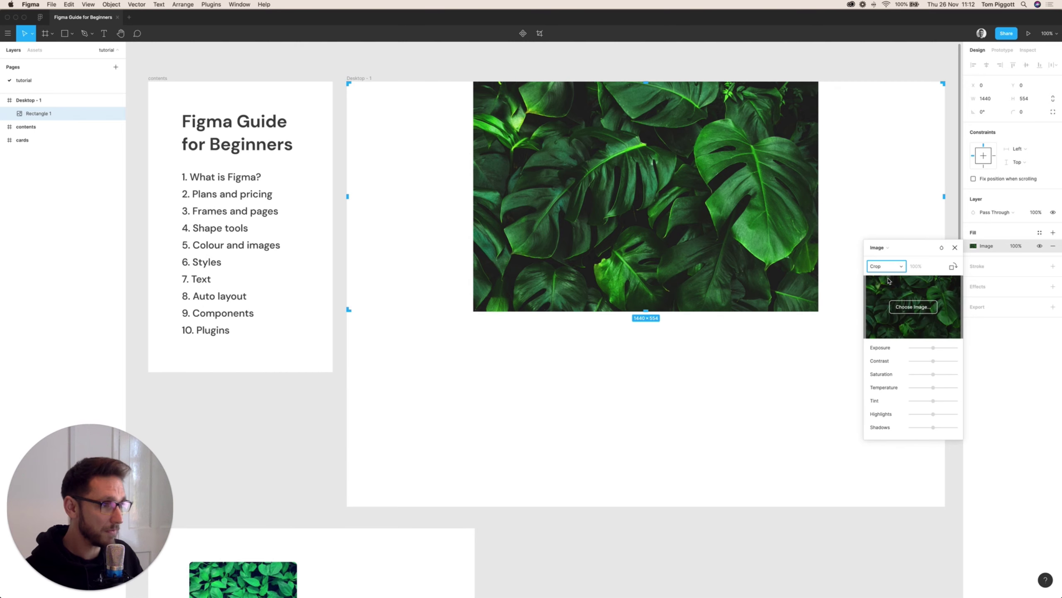
Step: Crop the leaf image by pulling in its right edge and extending the lower edge, making the rectangle about 1072 × 592
{"action": "left_click", "coordinate": [595, 177]}
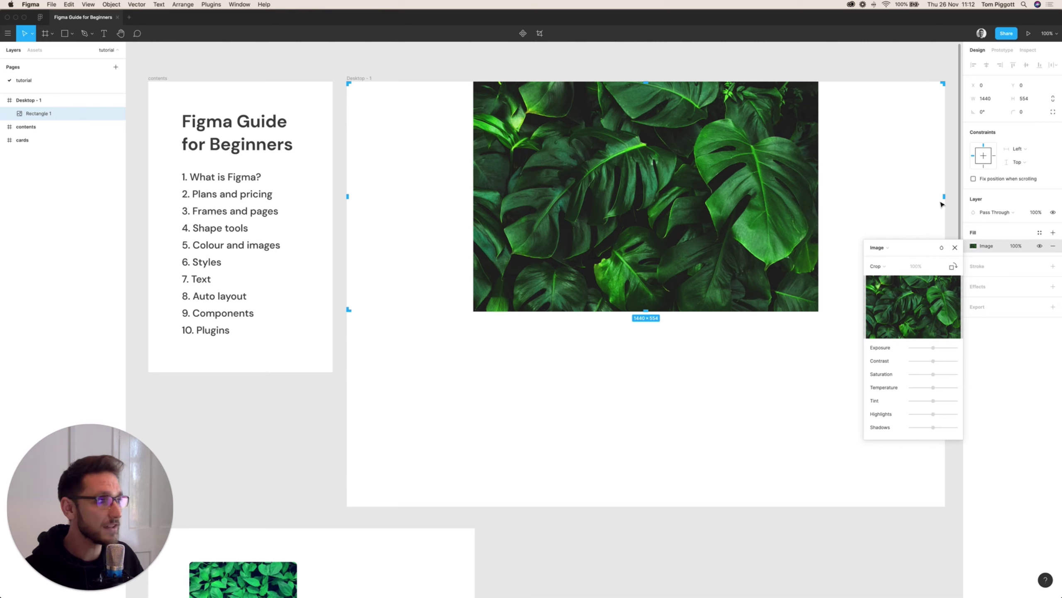
{"action": "left_click_drag", "start_coordinate": [944, 197], "coordinate": [764, 200]}
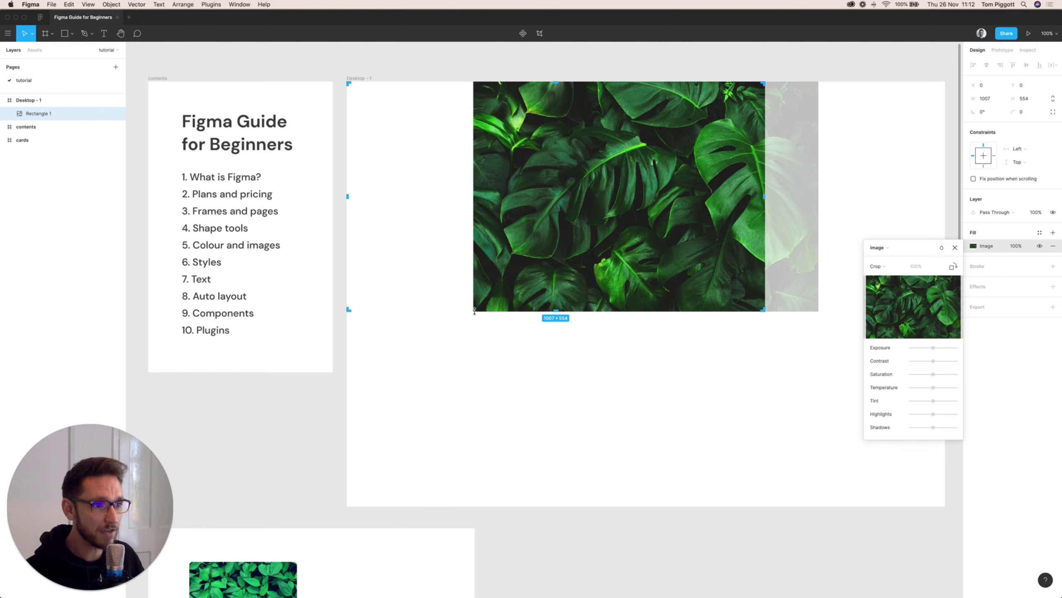
{"action": "mouse_move", "coordinate": [473, 310]}
{"action": "left_mouse_down"}
{"action": "mouse_move", "coordinate": [447, 347]}
{"action": "mouse_move", "coordinate": [474, 311]}
{"action": "left_mouse_up"}
{"action": "left_click", "coordinate": [496, 280]}
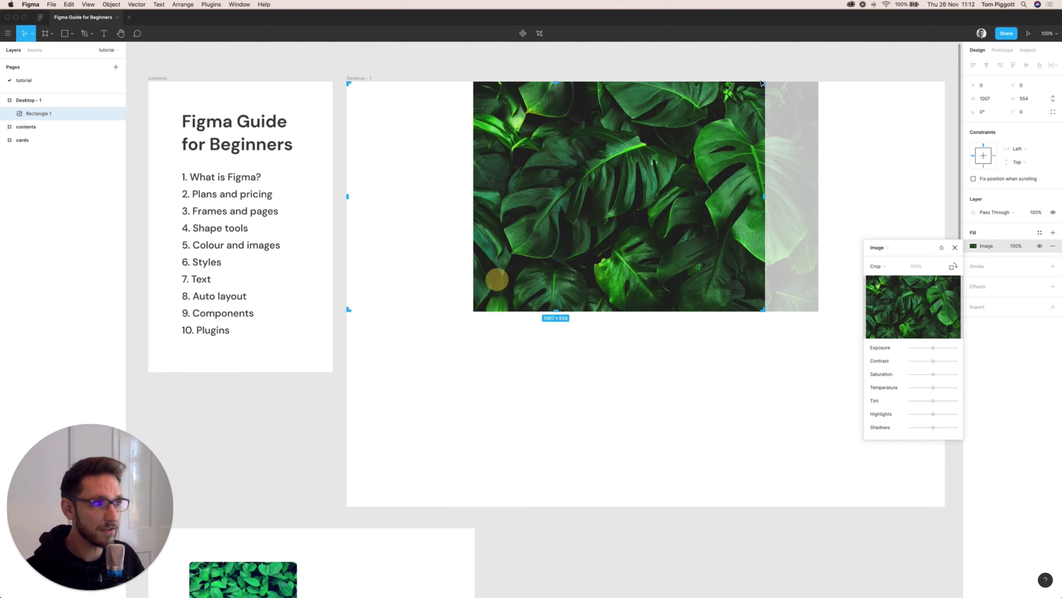
{"action": "left_click_drag", "start_coordinate": [765, 93], "coordinate": [793, 93]}
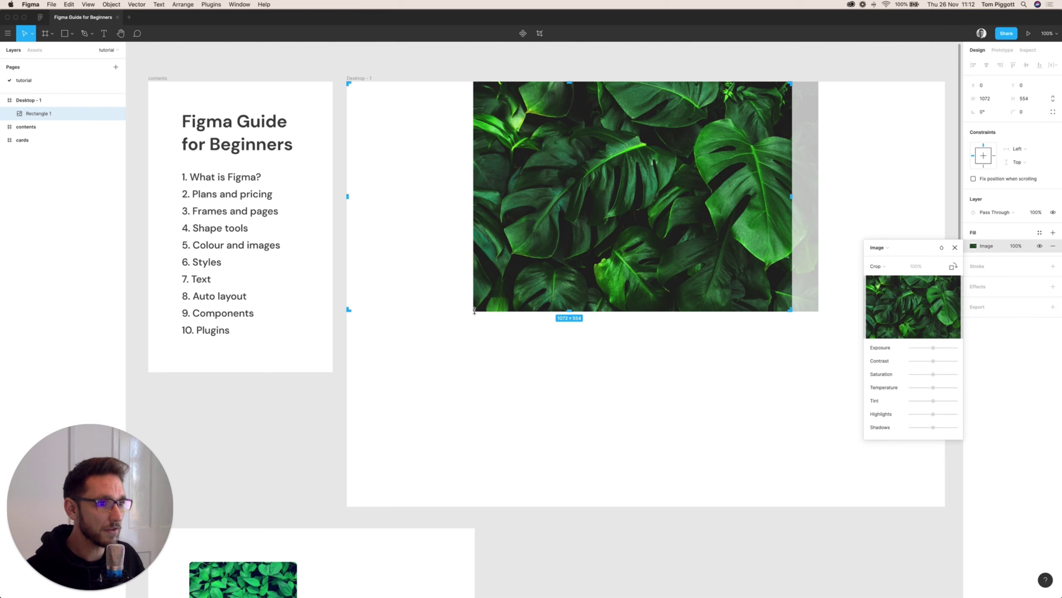
{"action": "left_click_drag", "start_coordinate": [475, 311], "coordinate": [413, 325]}
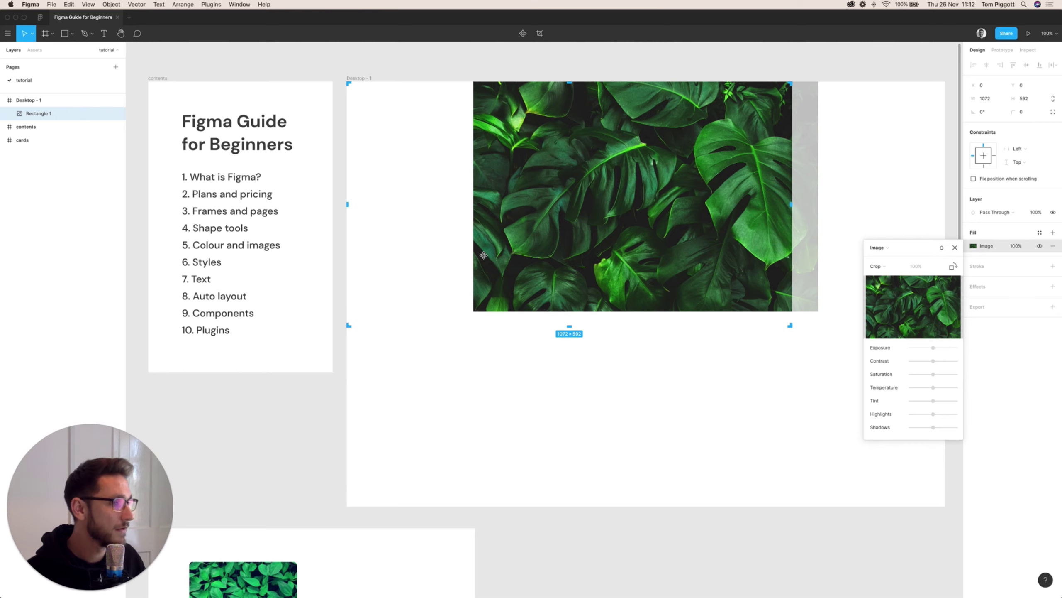
{"action": "key", "text": "Return"}
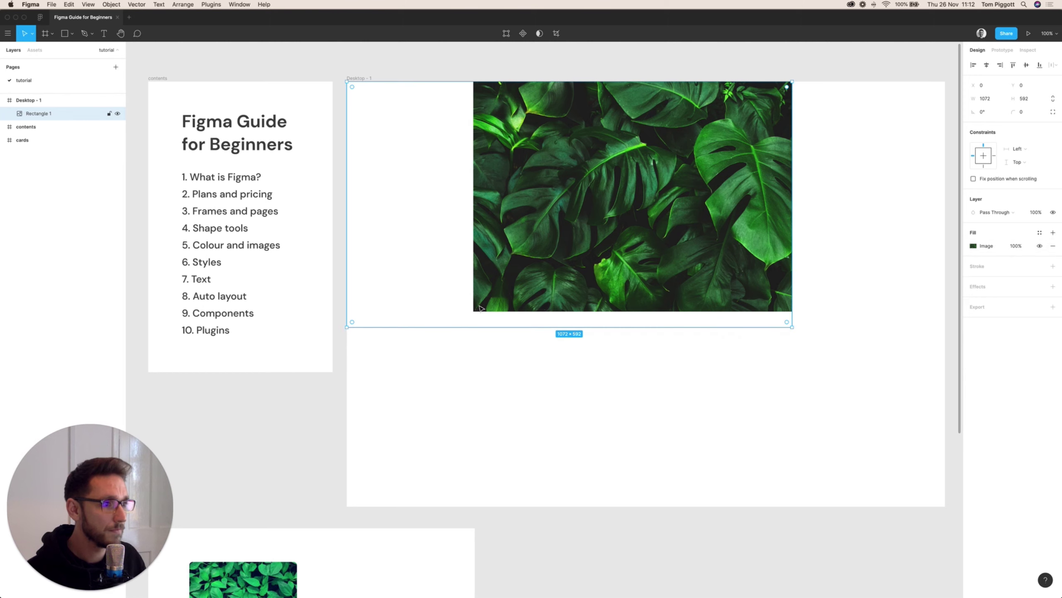
Step: Enlarge the leaf image inside its crop area so it covers the whole rectangle, and finish cropping
{"action": "double_click", "coordinate": [549, 298]}
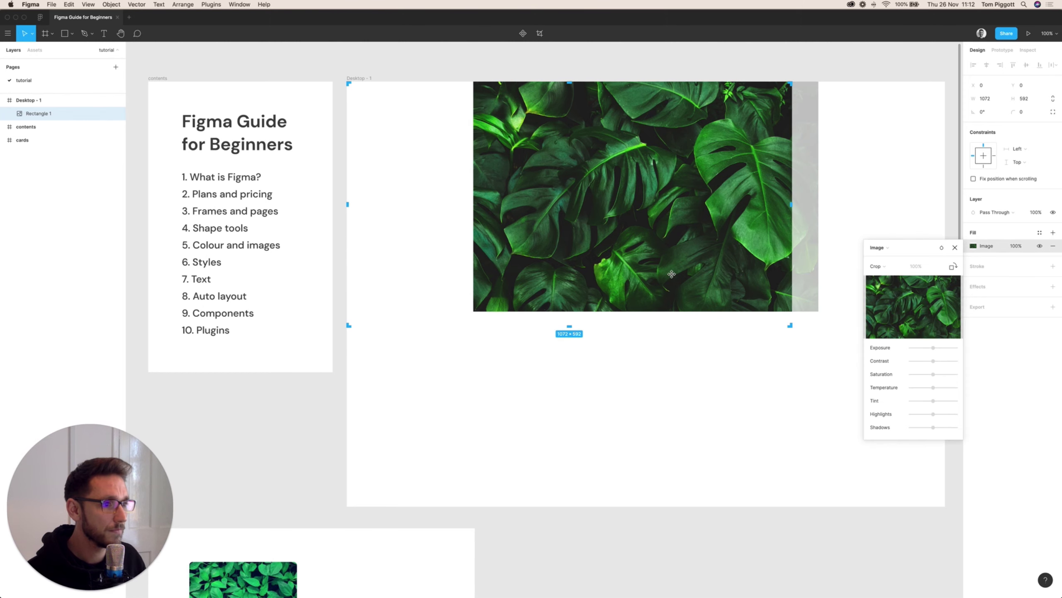
{"action": "left_click", "coordinate": [595, 273]}
{"action": "left_click_drag", "start_coordinate": [471, 311], "coordinate": [312, 385]}
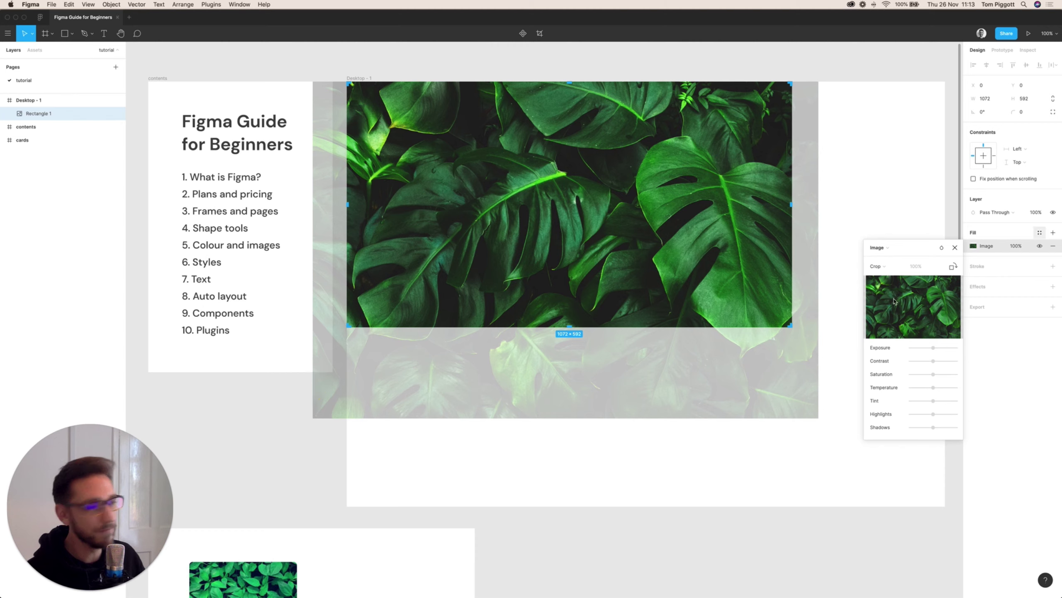
{"action": "left_click", "coordinate": [955, 247]}
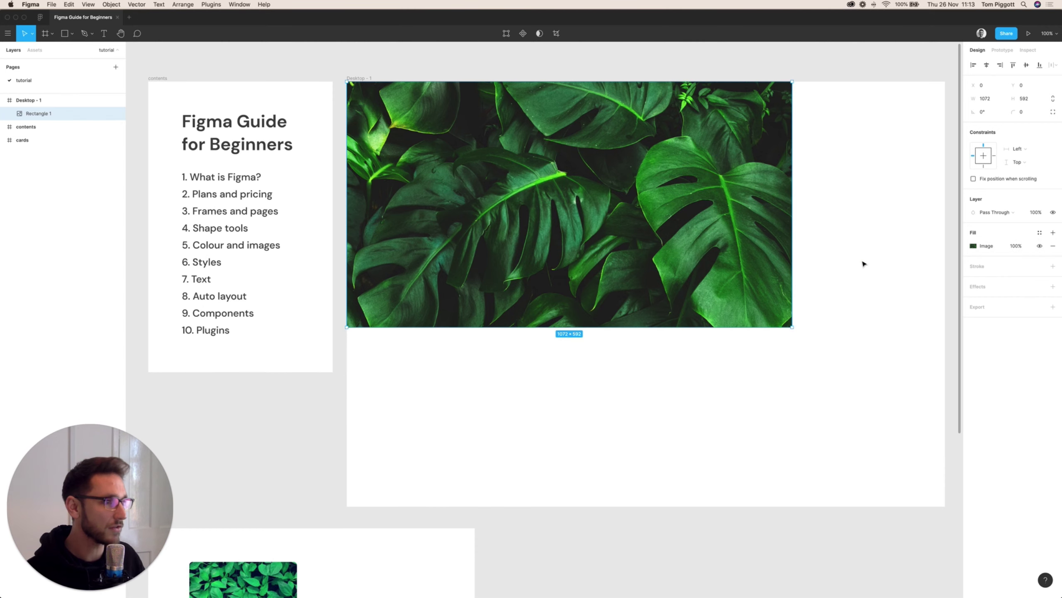
Step: Clear the leaf image rectangle from the Desktop - 1 frame and leave nothing selected
{"action": "left_click", "coordinate": [868, 282]}
{"action": "key", "text": "super+z"}
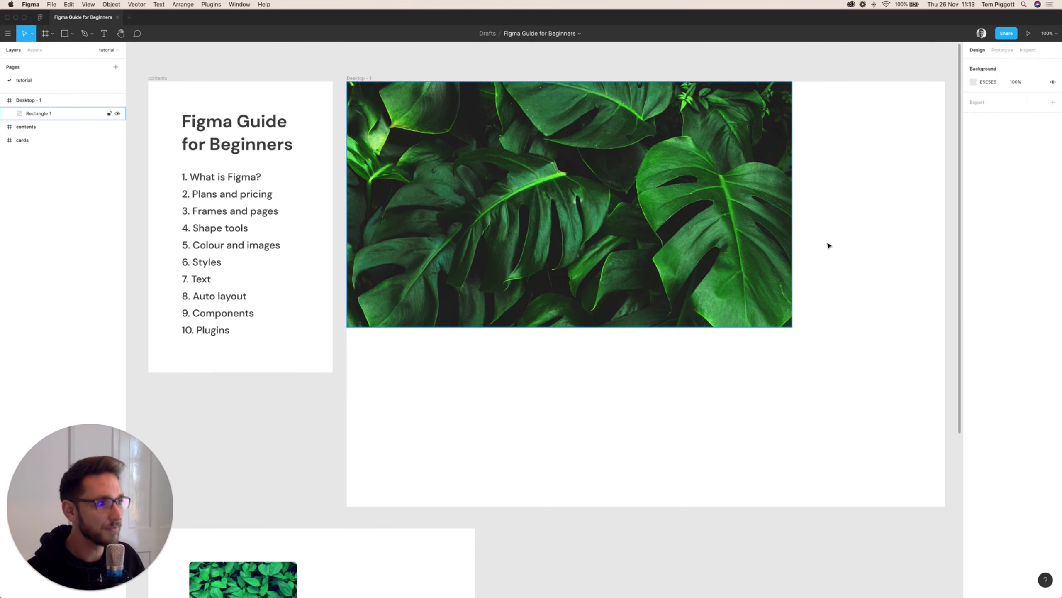
{"action": "key", "text": "super+z"}
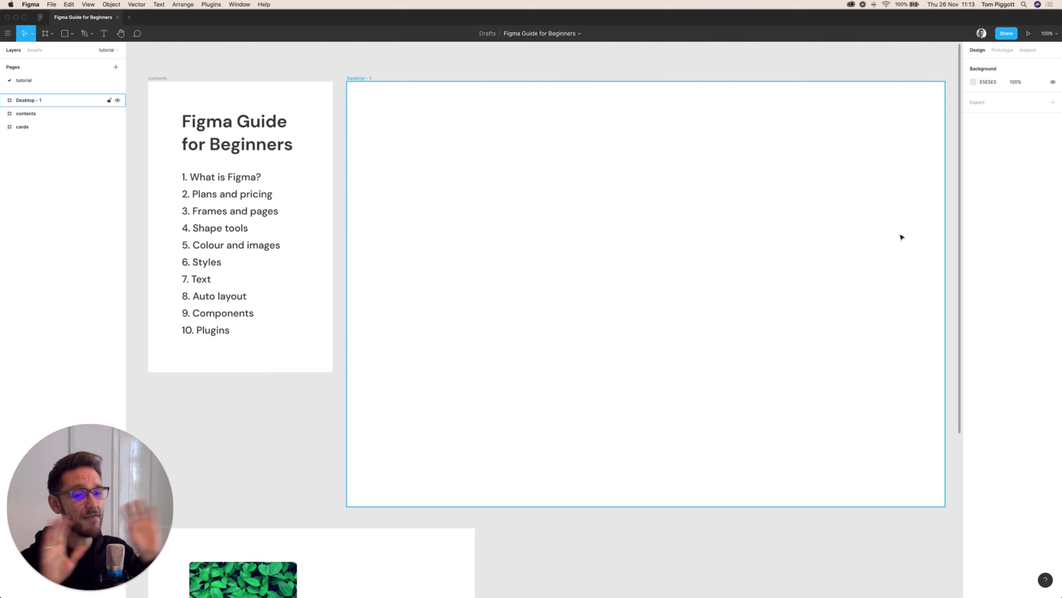
{"action": "key", "text": "Escape"}
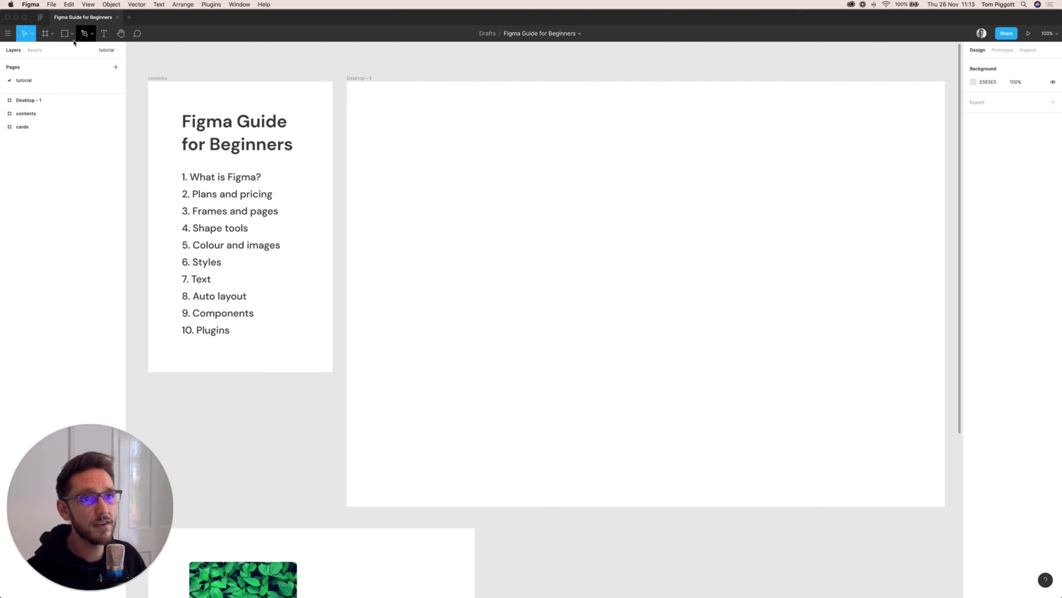
Step: Draw a square about 211 × 211 near the desktop frame's upper-left corner and fill it with blue 5D8DFF
{"action": "left_click", "coordinate": [65, 36]}
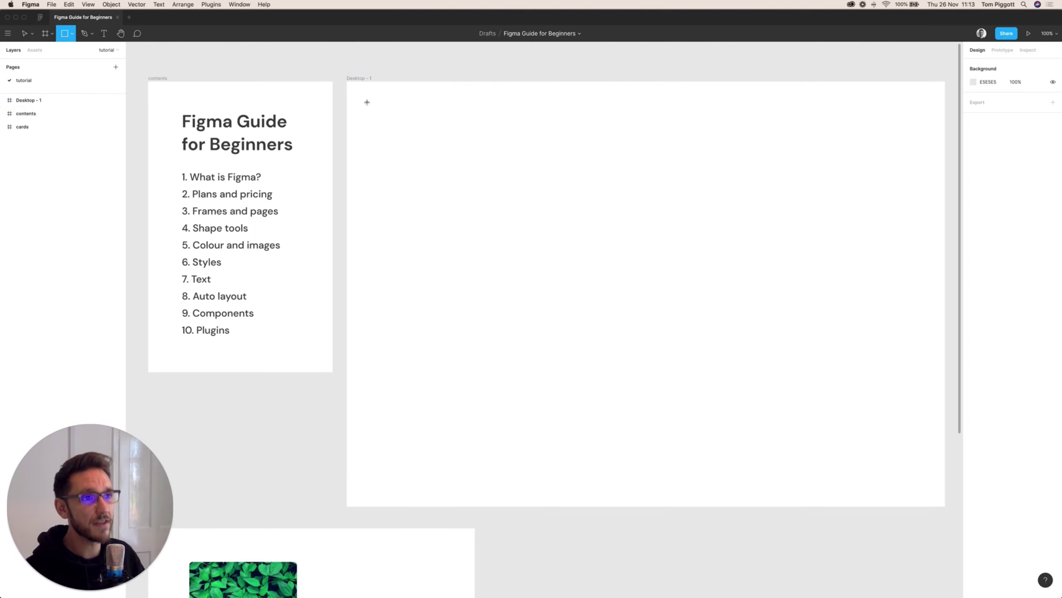
{"action": "left_click_drag", "start_coordinate": [365, 101], "coordinate": [453, 173]}
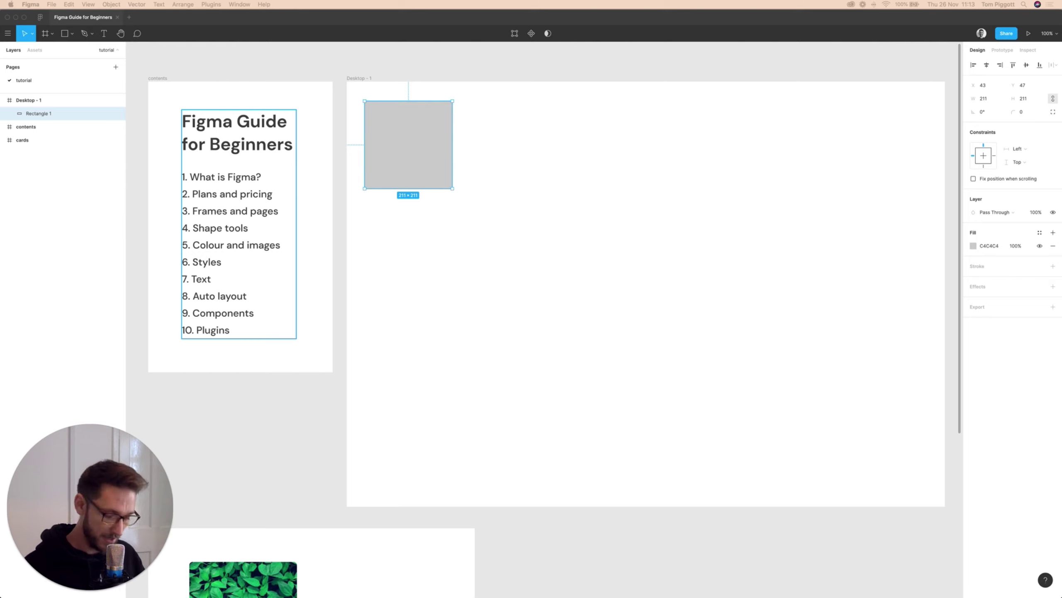
{"action": "left_click", "coordinate": [990, 246]}
{"action": "type", "text": "5D8DFF"}
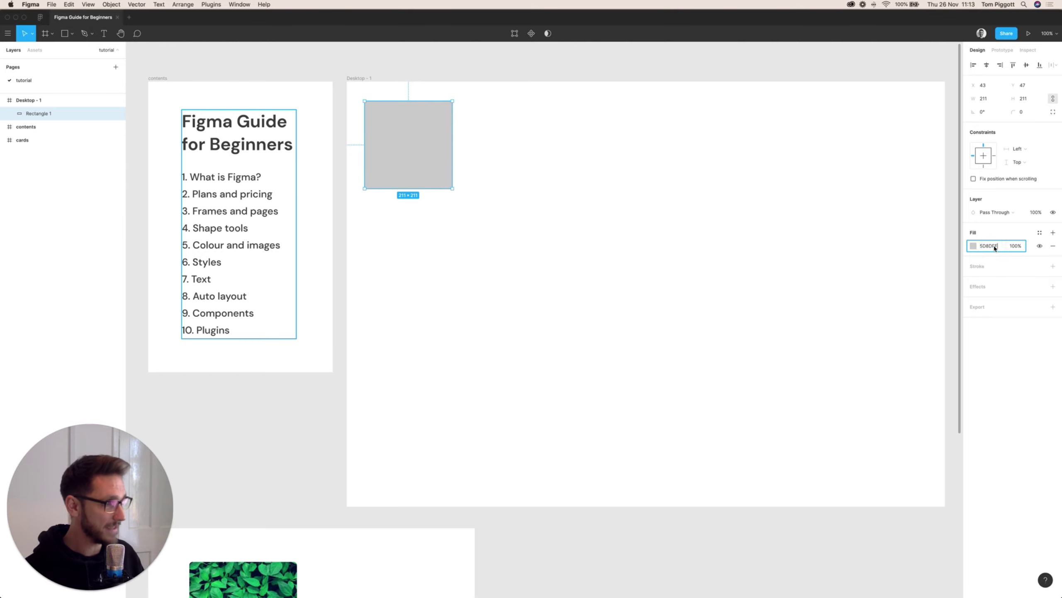
{"action": "key", "text": "Return"}
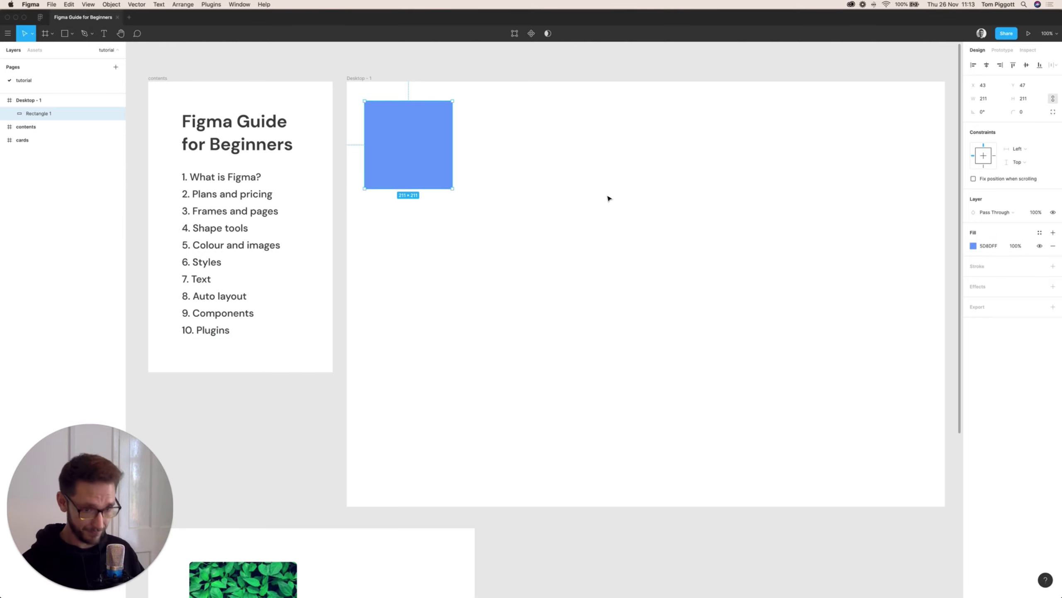
Step: Add a white linear gradient over the square's blue fill, try reorienting it, and remove the gradient again
{"action": "left_click", "coordinate": [1053, 233]}
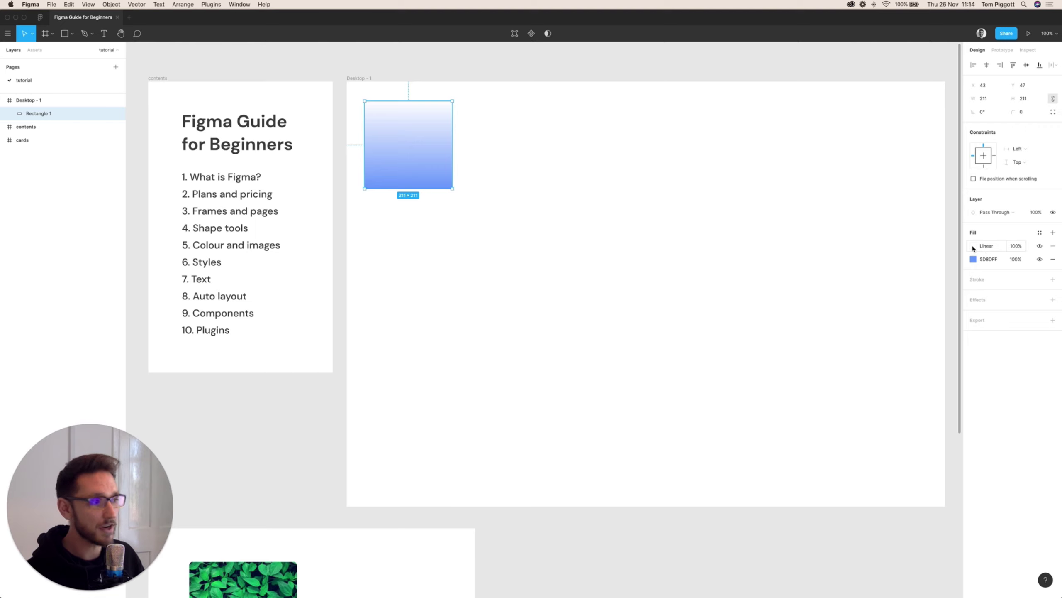
{"action": "left_click", "coordinate": [973, 247]}
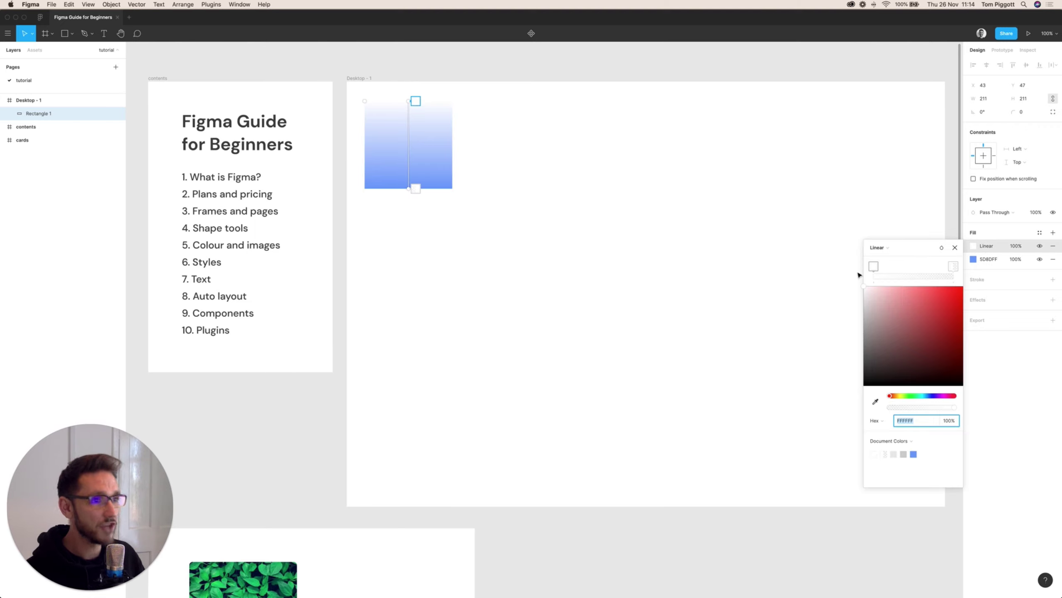
{"action": "left_click_drag", "start_coordinate": [407, 188], "coordinate": [444, 166]}
{"action": "key", "text": "super+z"}
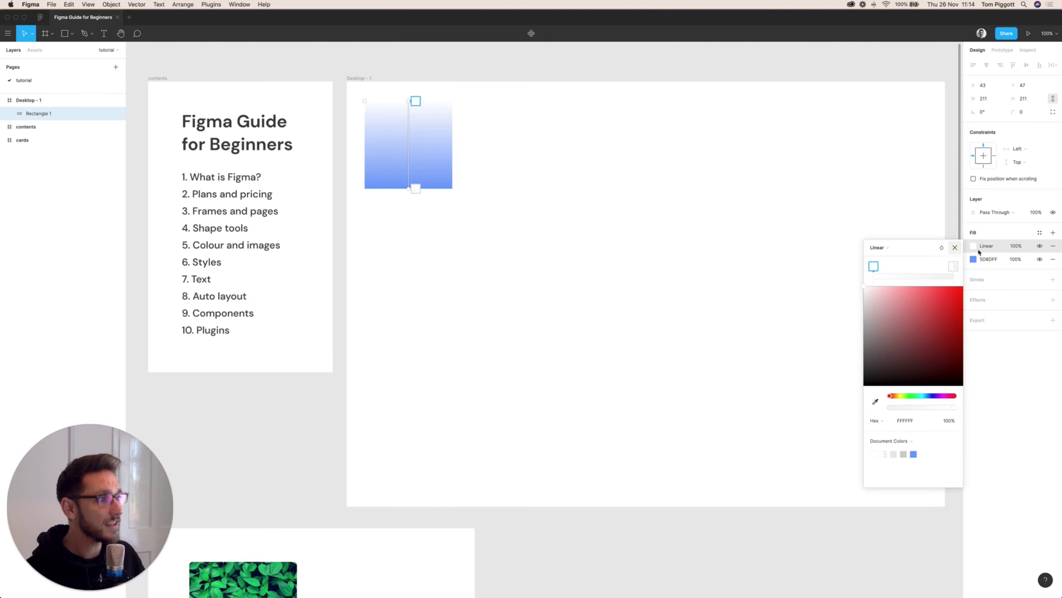
{"action": "key", "text": "Escape"}
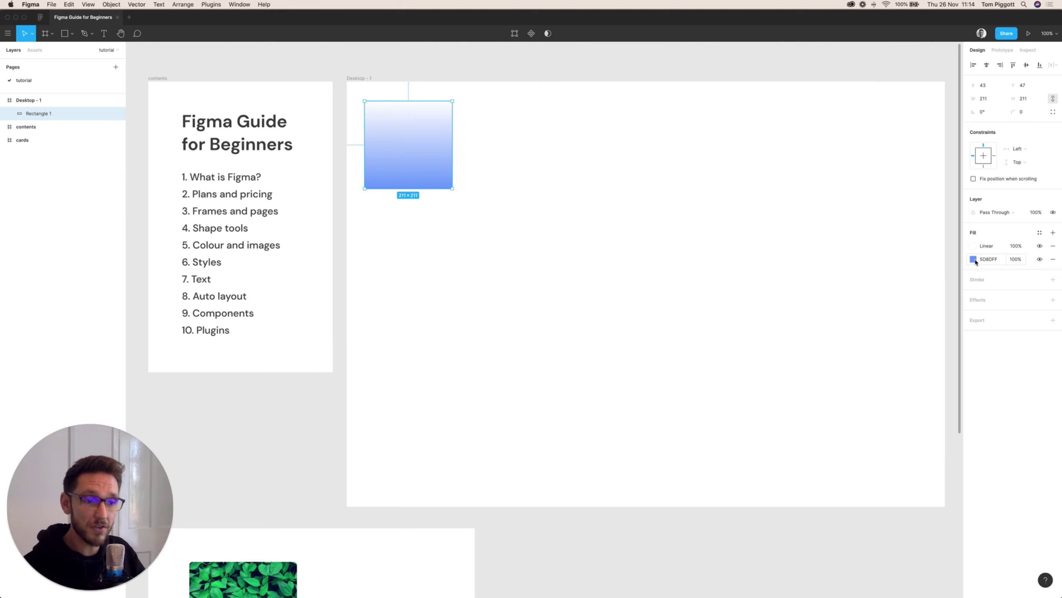
{"action": "left_click", "coordinate": [1053, 245]}
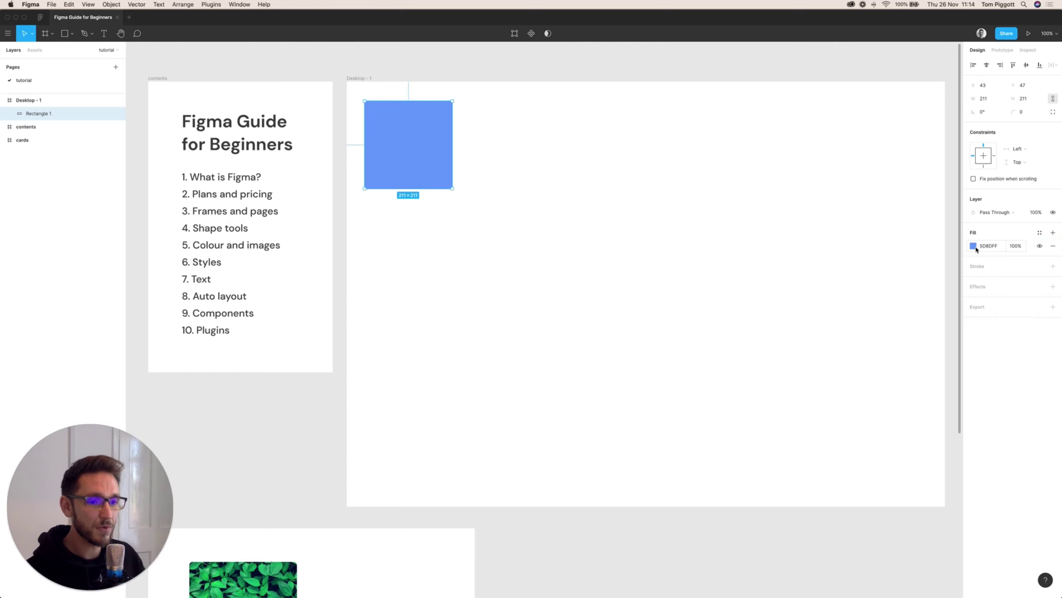
Step: Save the square's blue fill as a new colour style called "brand / blue"
{"action": "left_click", "coordinate": [1041, 234]}
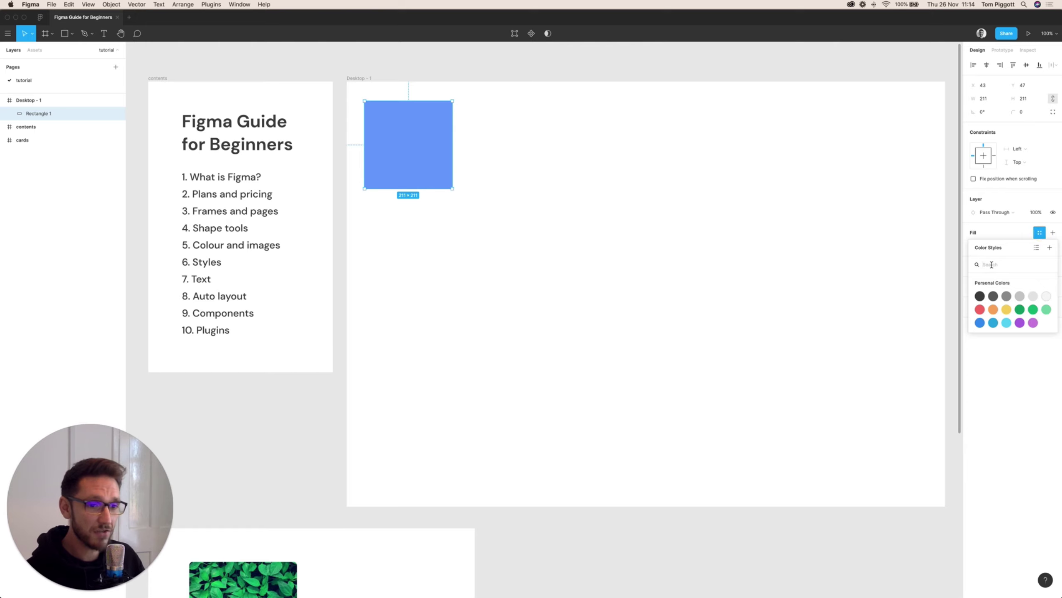
{"action": "left_click", "coordinate": [1050, 248]}
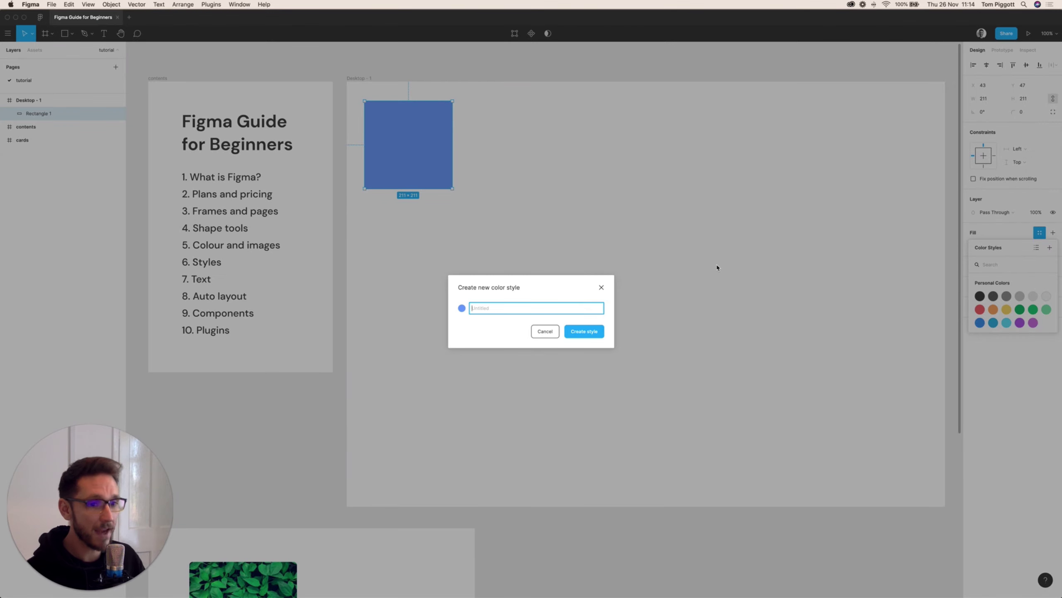
{"action": "type", "text": "blue"}
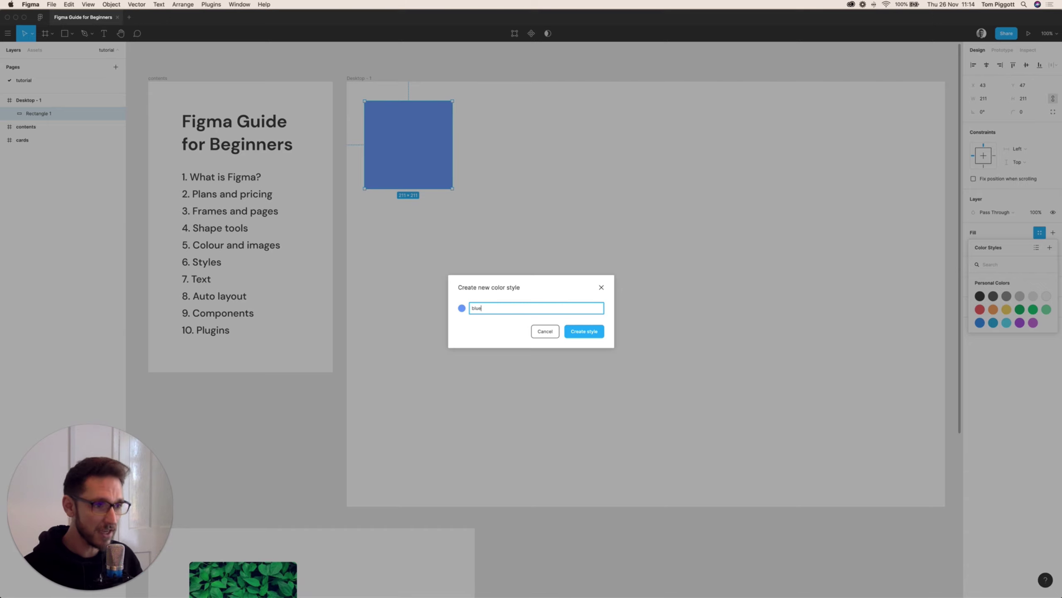
{"action": "key", "text": "super+a"}
{"action": "type", "text": "bran"}
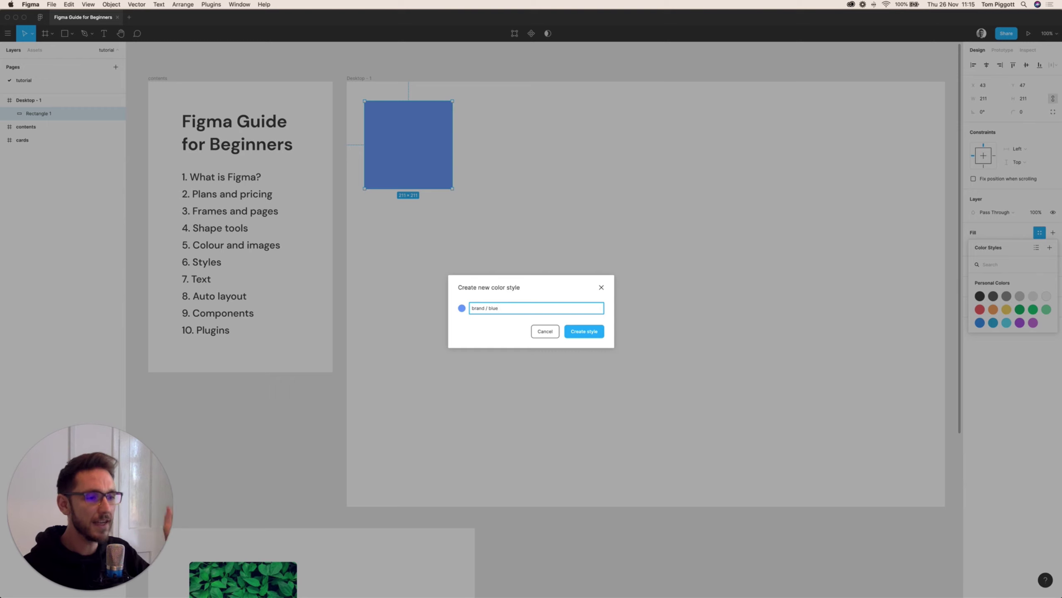
{"action": "left_click", "coordinate": [581, 330]}
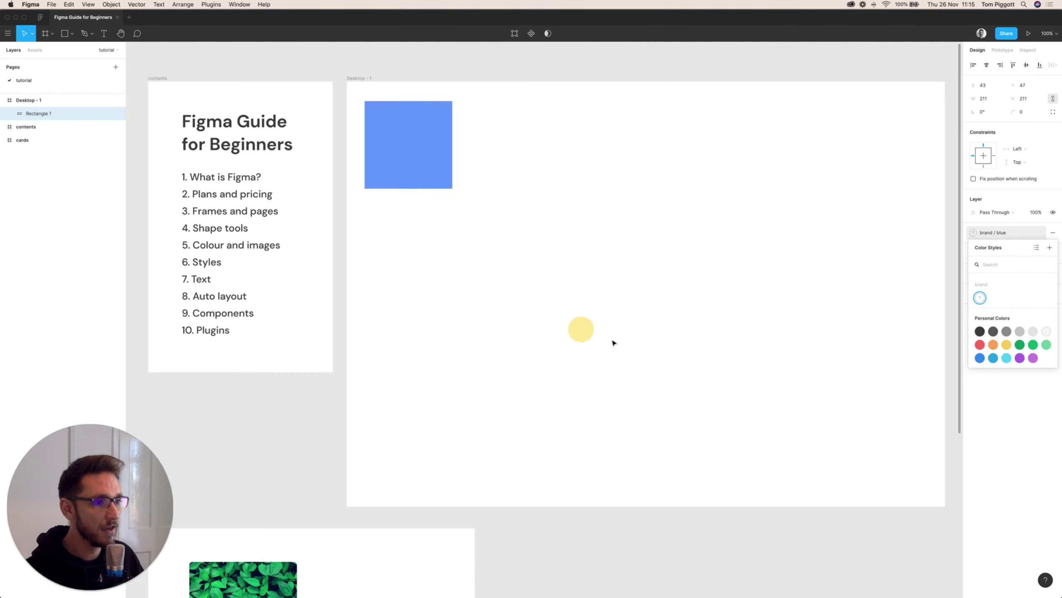
Step: Duplicate the blue square and place the copy to its right, level with the original
{"action": "left_click", "coordinate": [389, 148]}
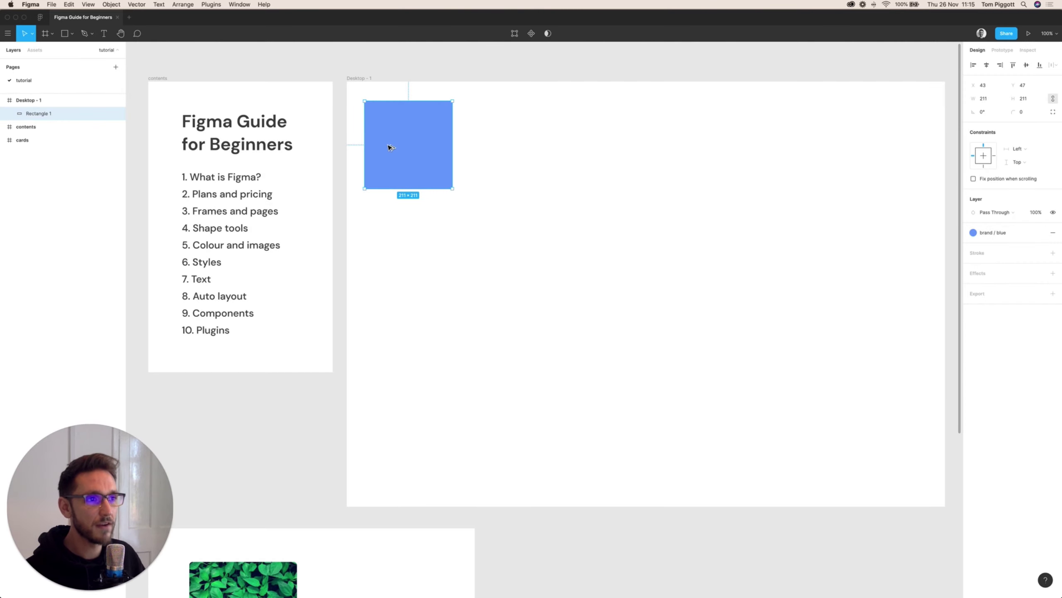
{"action": "left_click_drag", "start_coordinate": [389, 148], "coordinate": [486, 147]}
Step: Try changing the brand / blue style's colour to the darker blue 1C44A3, and undo the change
{"action": "mouse_move", "coordinate": [1000, 234]}
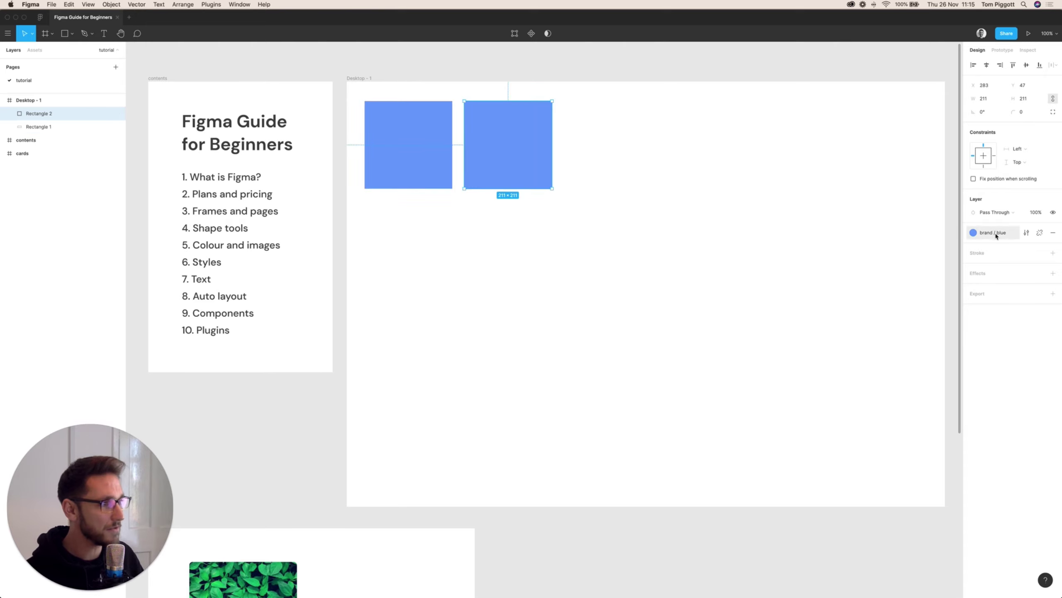
{"action": "left_click", "coordinate": [1027, 233]}
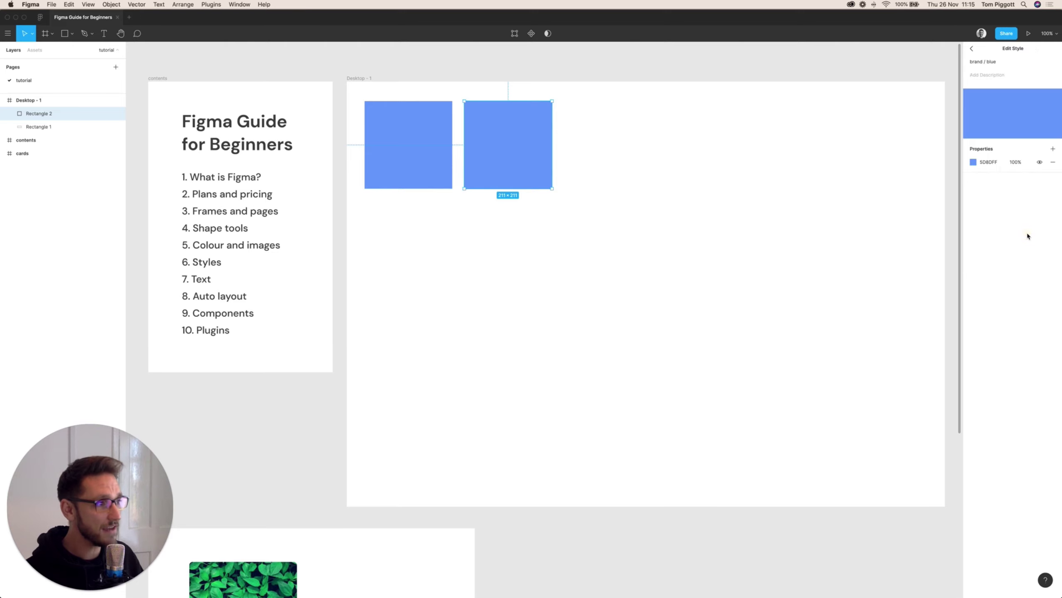
{"action": "left_click", "coordinate": [973, 162]}
{"action": "left_click", "coordinate": [947, 211]}
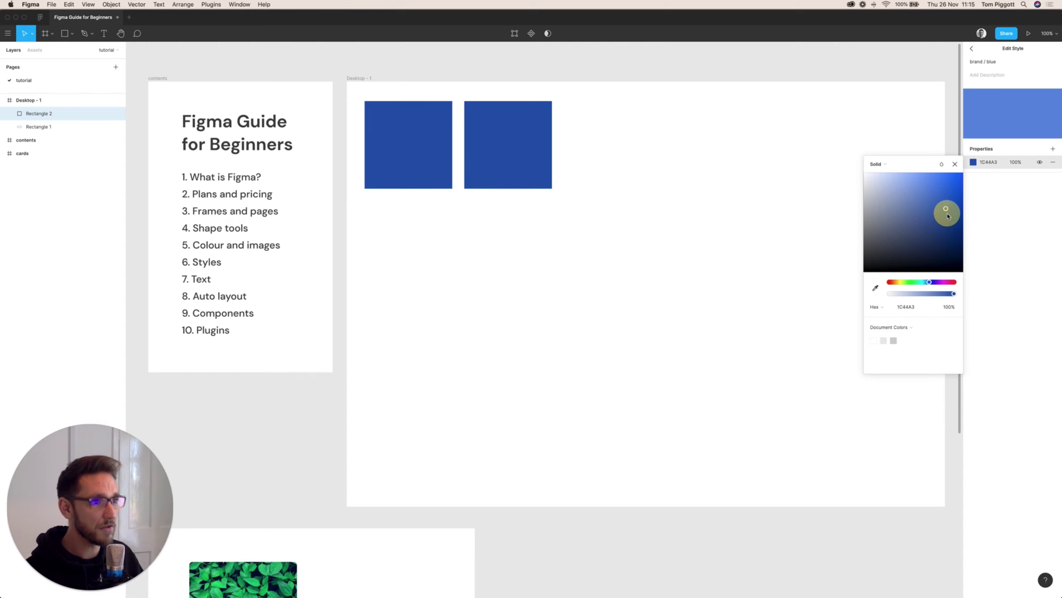
{"action": "left_click", "coordinate": [954, 164]}
{"action": "key", "text": "super+z"}
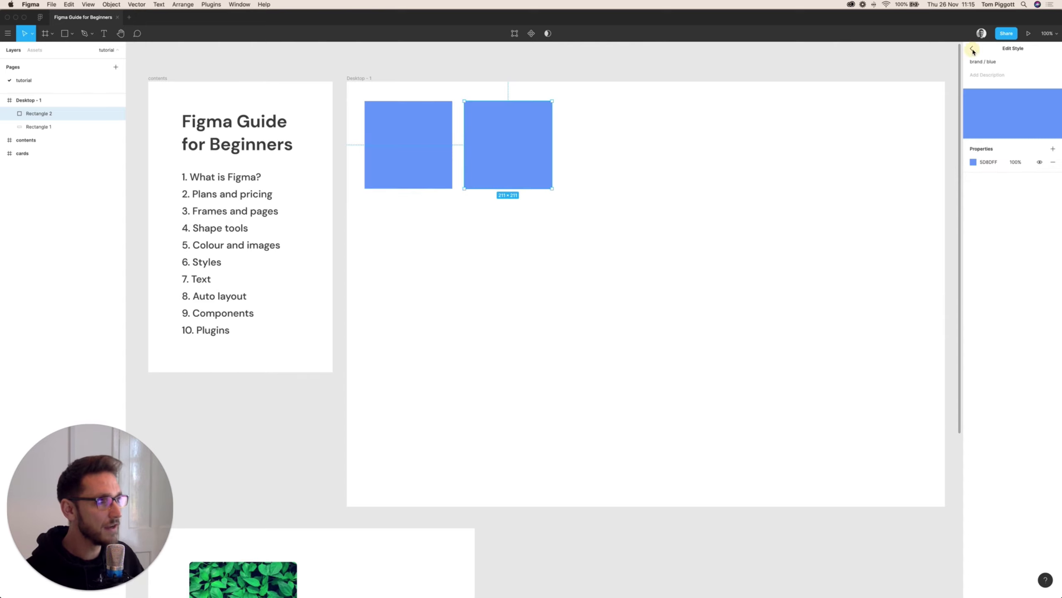
{"action": "left_click", "coordinate": [536, 152]}
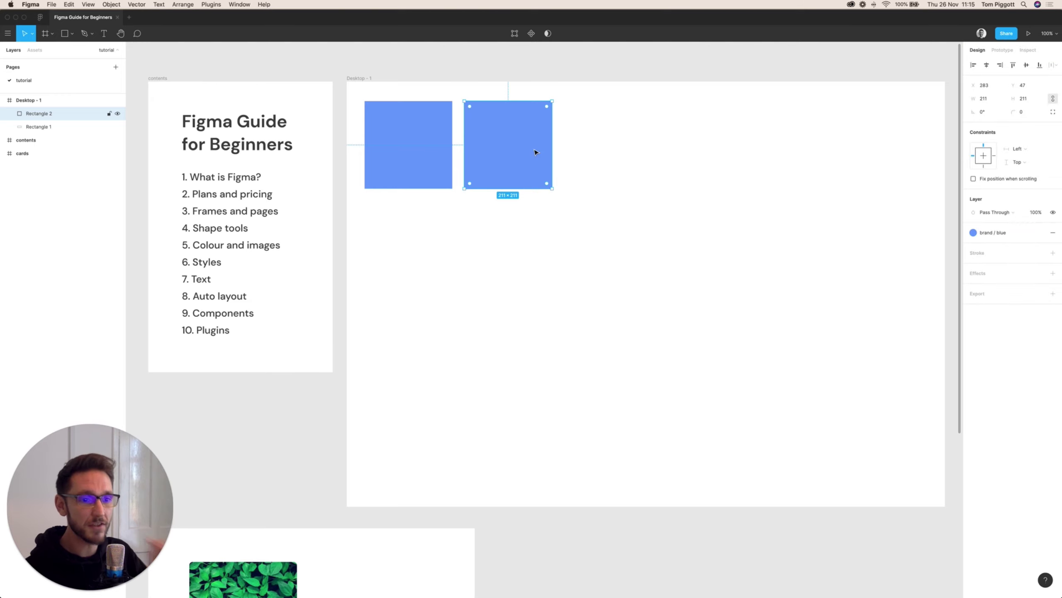
Step: Detach the brand / blue style from the second square and set its fill to 55D6BE
{"action": "mouse_move", "coordinate": [1041, 235]}
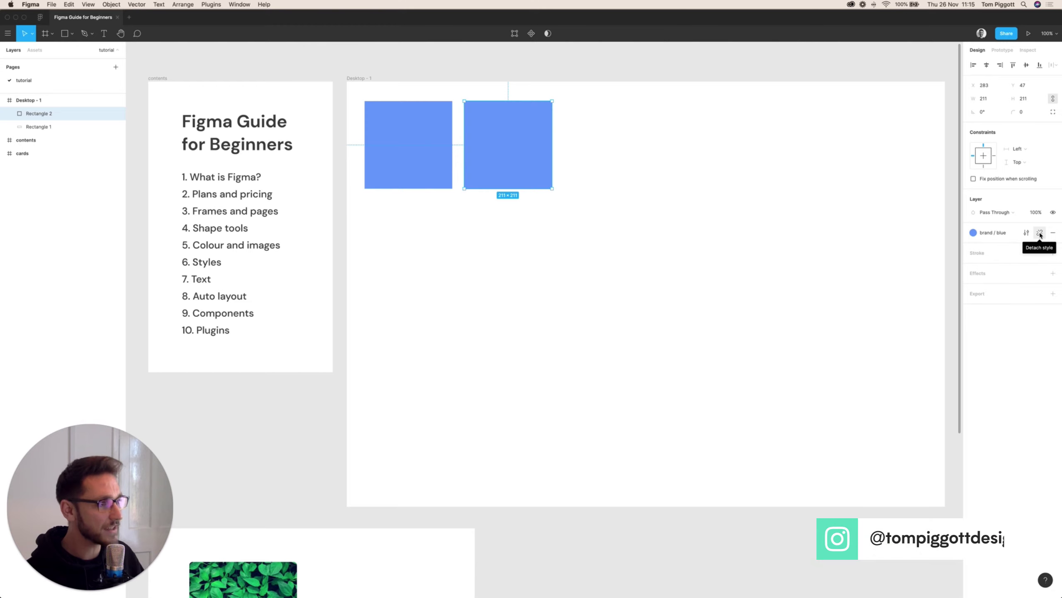
{"action": "left_click", "coordinate": [1040, 233]}
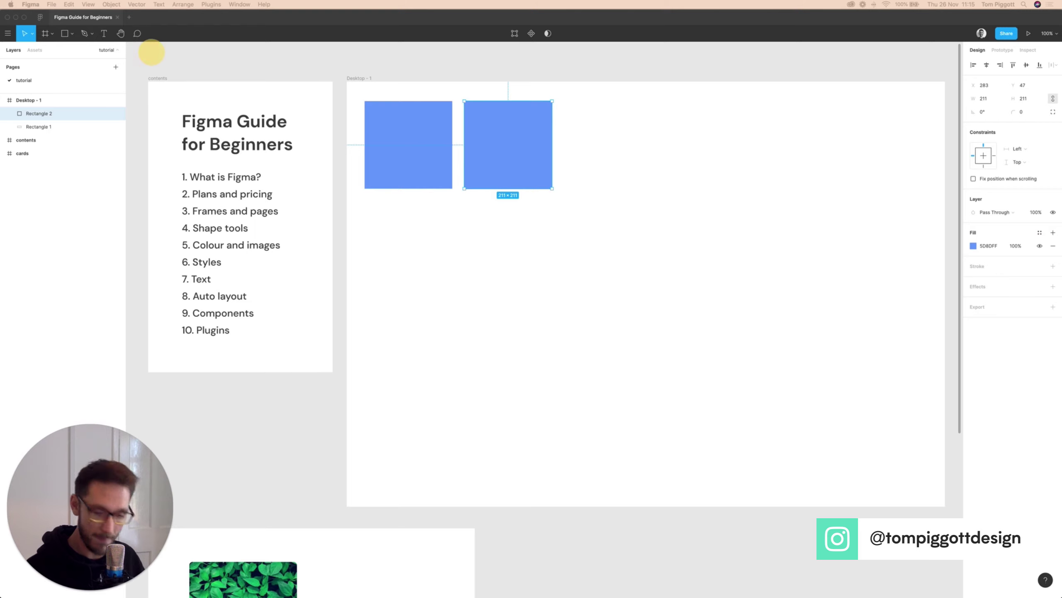
{"action": "left_click", "coordinate": [989, 246]}
{"action": "type", "text": "55D6BE"}
{"action": "key", "text": "Return"}
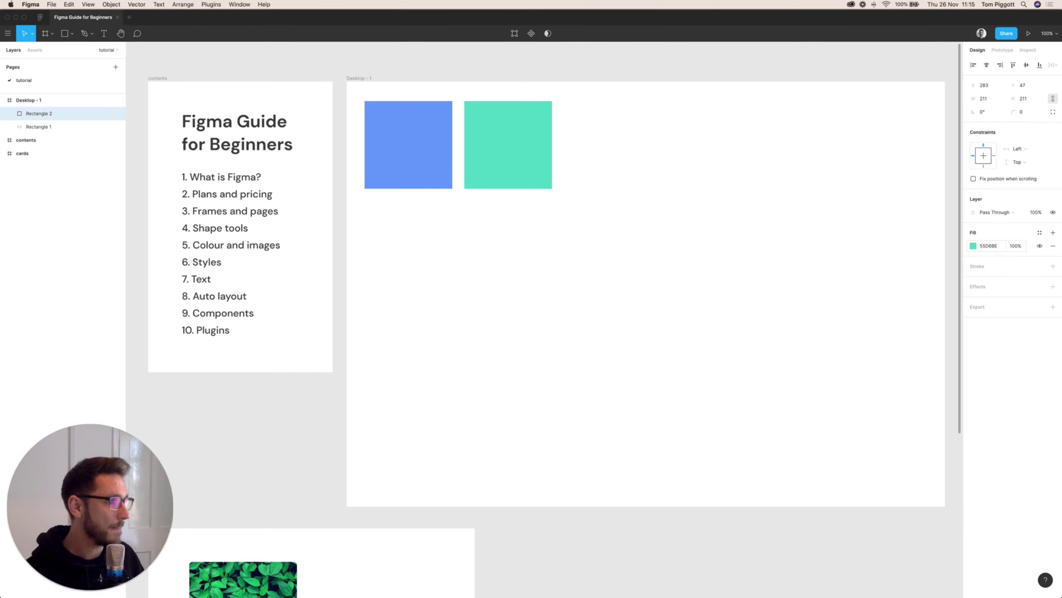
Step: Save the second square's green fill as a colour style called "brand / green" and deselect the square
{"action": "left_click", "coordinate": [1040, 233]}
{"action": "left_click", "coordinate": [1050, 248]}
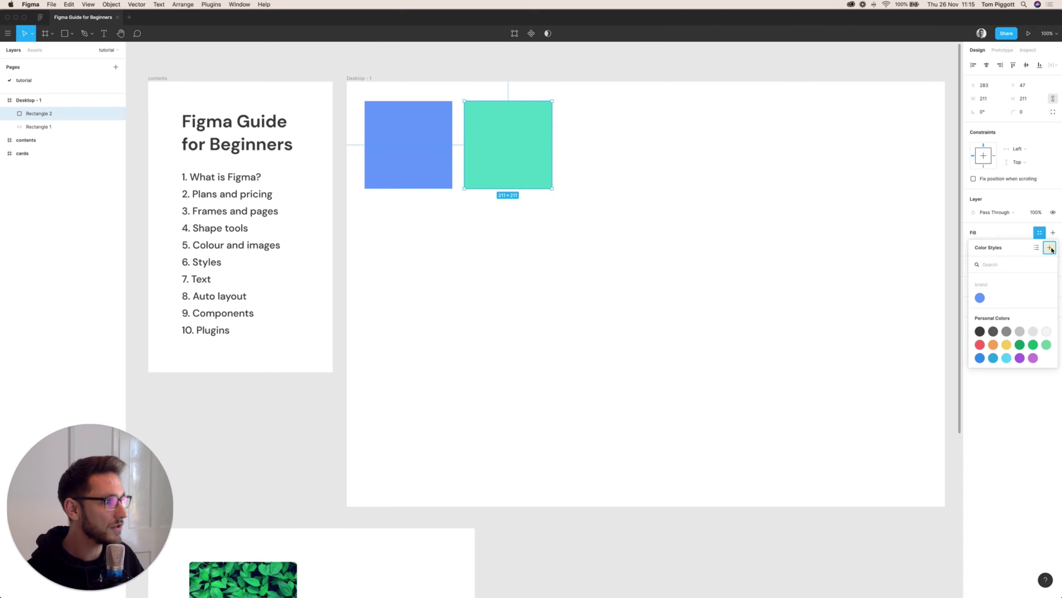
{"action": "type", "text": "brand /"}
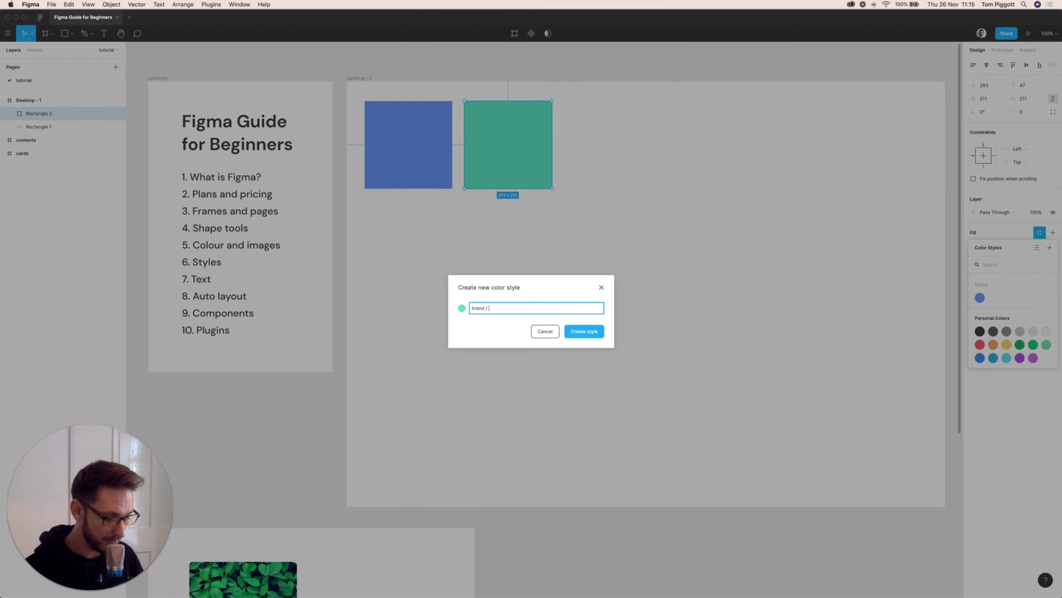
{"action": "type", "text": " green"}
{"action": "key", "text": "Return"}
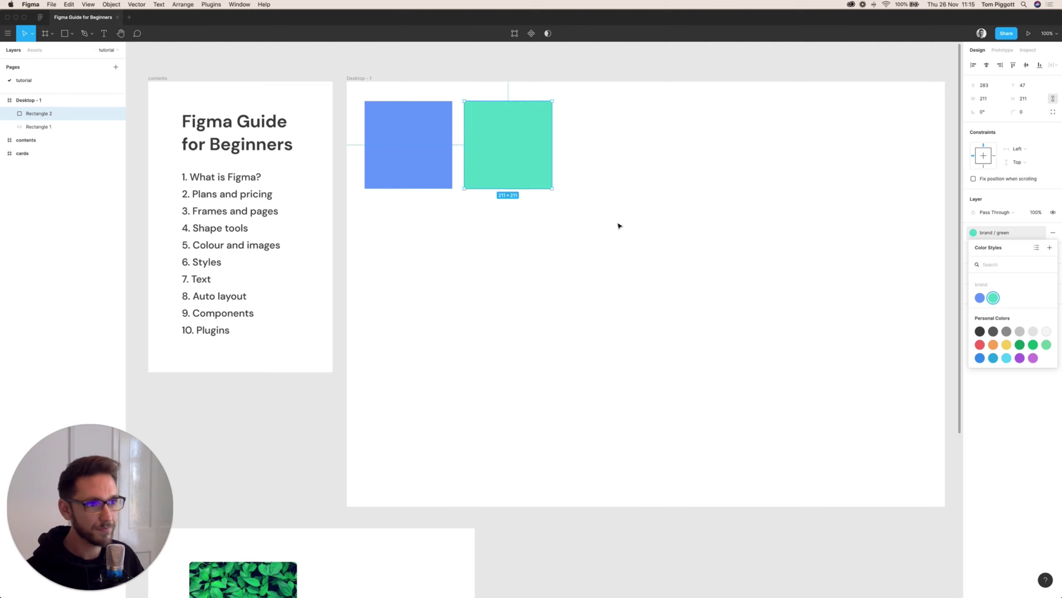
{"action": "left_click", "coordinate": [617, 220]}
Step: Duplicate the blue square directly below the original and give the copy a style-free fill of 212121
{"action": "left_click_drag", "start_coordinate": [420, 144], "coordinate": [414, 231]}
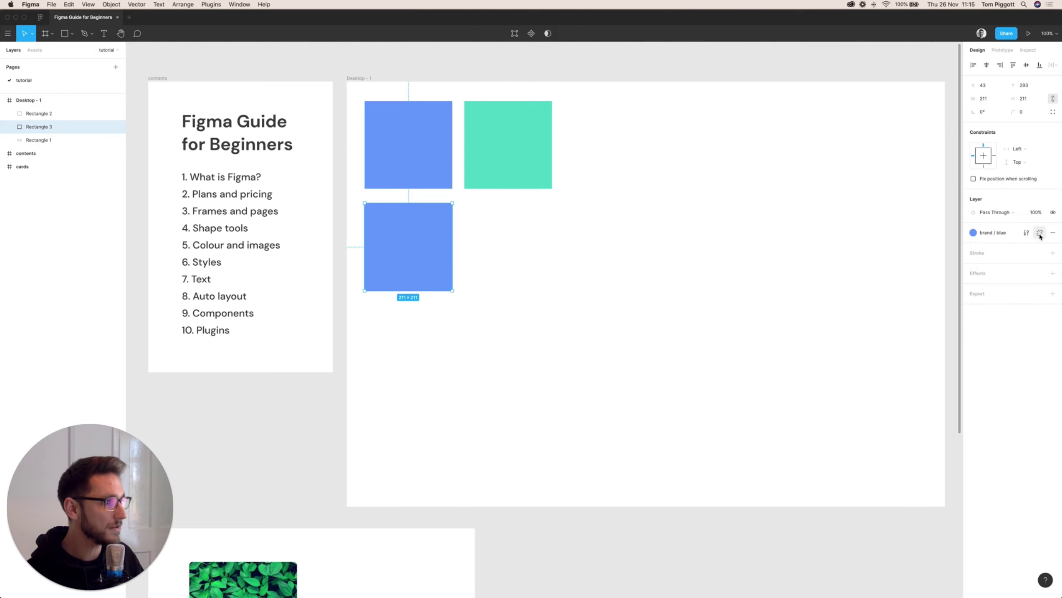
{"action": "left_click", "coordinate": [1040, 233]}
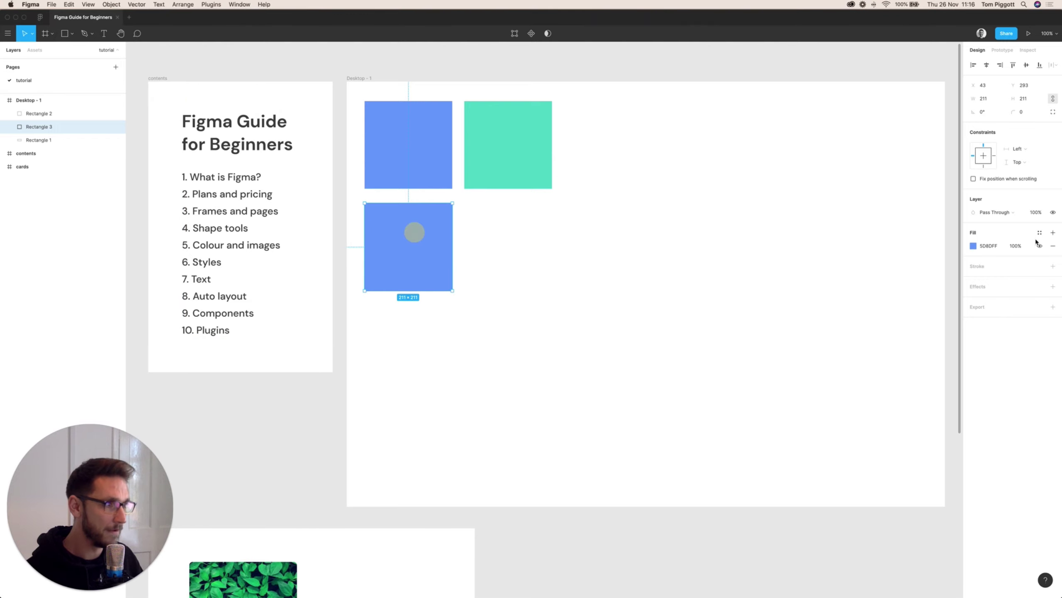
{"action": "left_click", "coordinate": [998, 248]}
{"action": "type", "text": "222"}
{"action": "key", "text": "Return"}
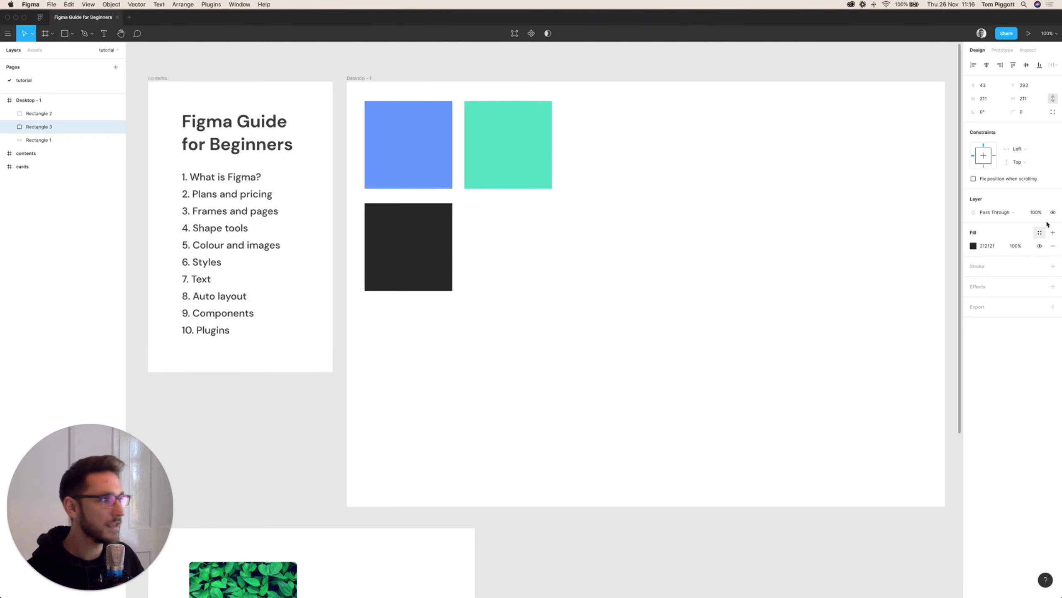
Step: Save the dark square's fill as a colour style called "neutral / black"
{"action": "left_click", "coordinate": [1040, 232]}
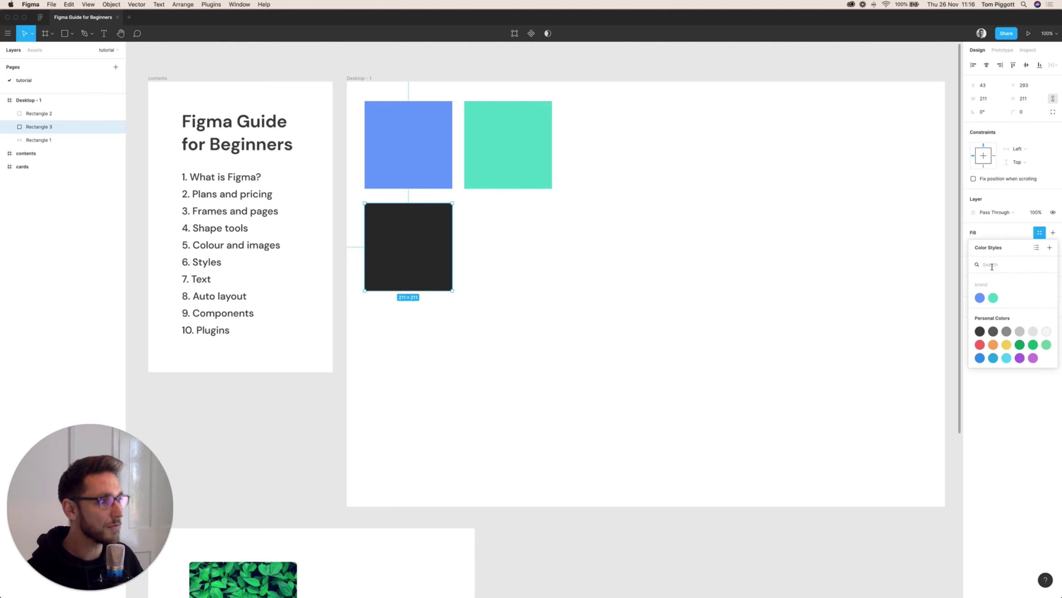
{"action": "left_click", "coordinate": [1050, 247]}
{"action": "type", "text": "neutral / black"}
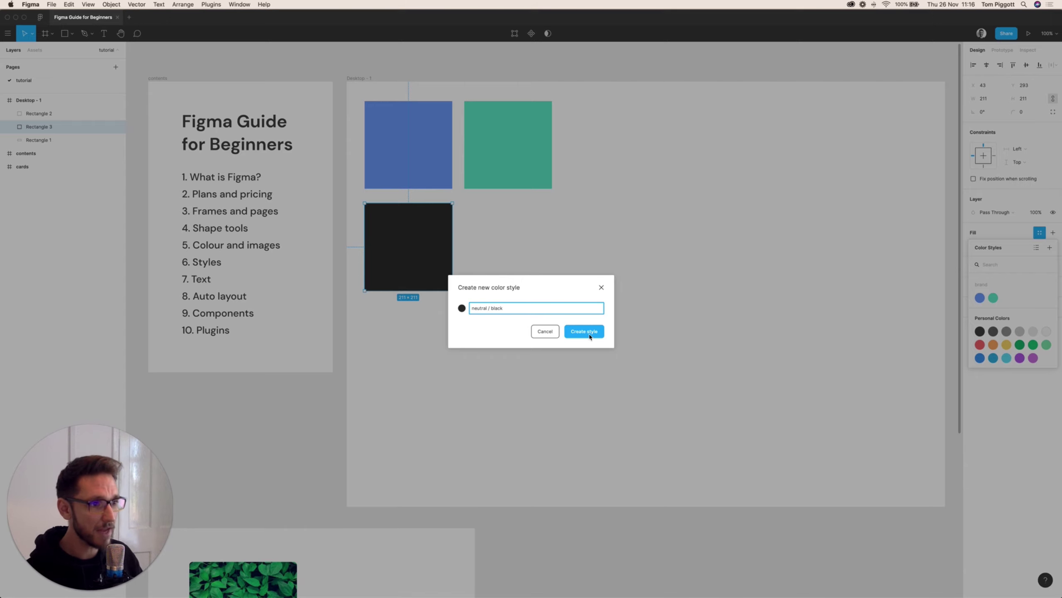
{"action": "left_click", "coordinate": [585, 337]}
{"action": "left_click", "coordinate": [636, 261]}
Step: Duplicate the black square to its right and give the copy a style-free white fill, FFFFFF
{"action": "left_click_drag", "start_coordinate": [423, 257], "coordinate": [498, 246]}
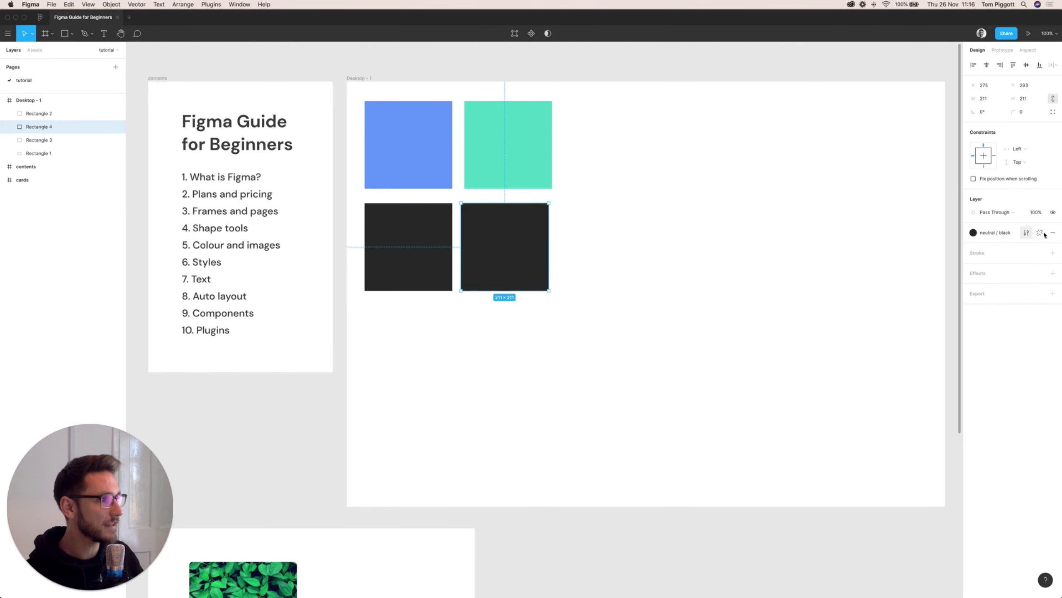
{"action": "left_click", "coordinate": [1039, 232]}
{"action": "left_click", "coordinate": [992, 247]}
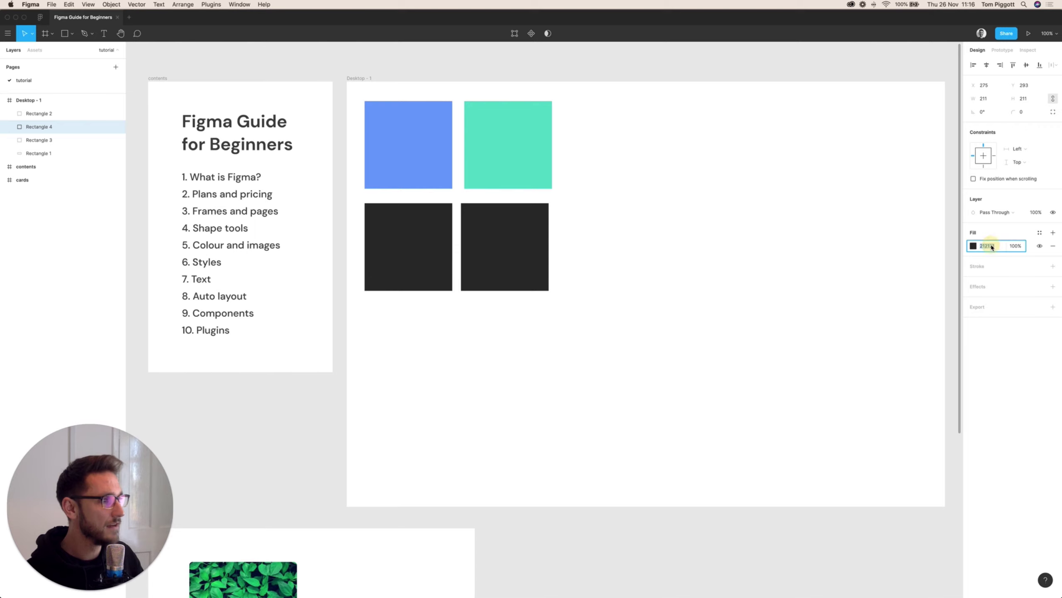
{"action": "type", "text": "ffff"}
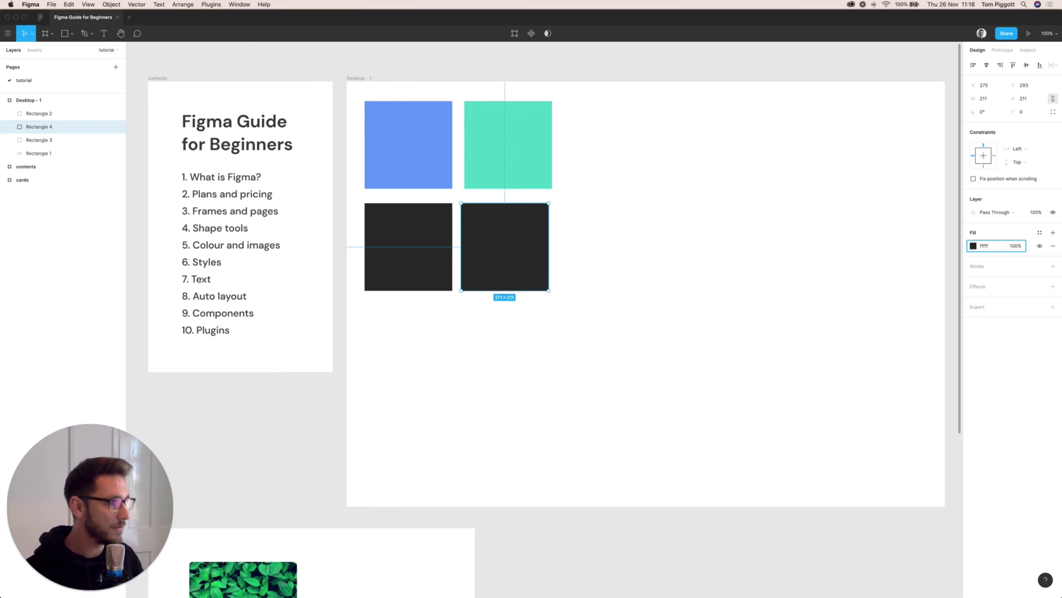
{"action": "type", "text": "ff"}
{"action": "key", "text": "Return"}
Step: Save the white square's fill as a colour style called "neutral / white"
{"action": "left_click", "coordinate": [1039, 232]}
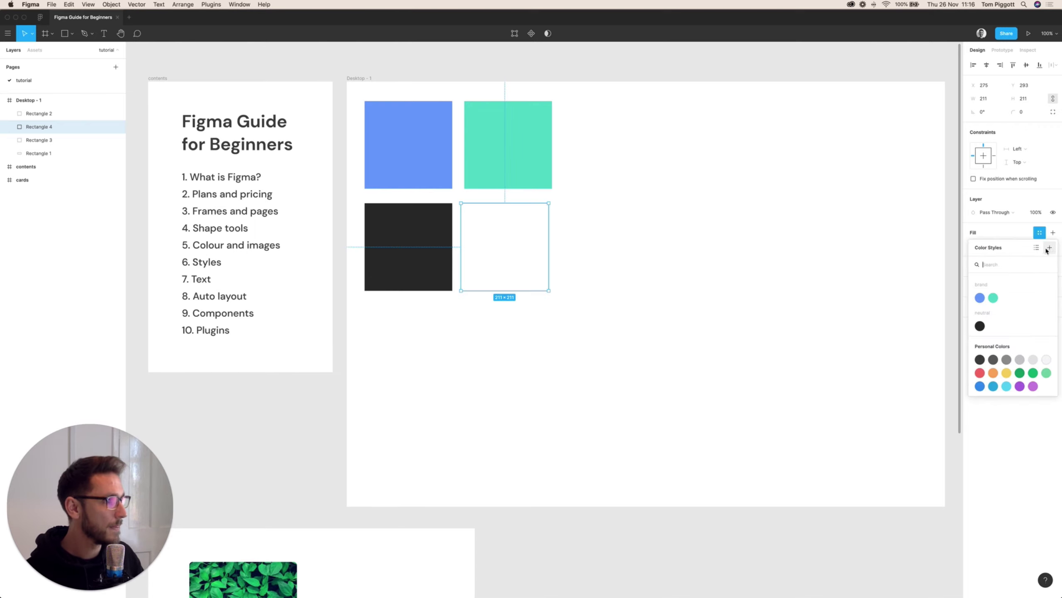
{"action": "left_click", "coordinate": [1050, 248]}
{"action": "type", "text": "neut"}
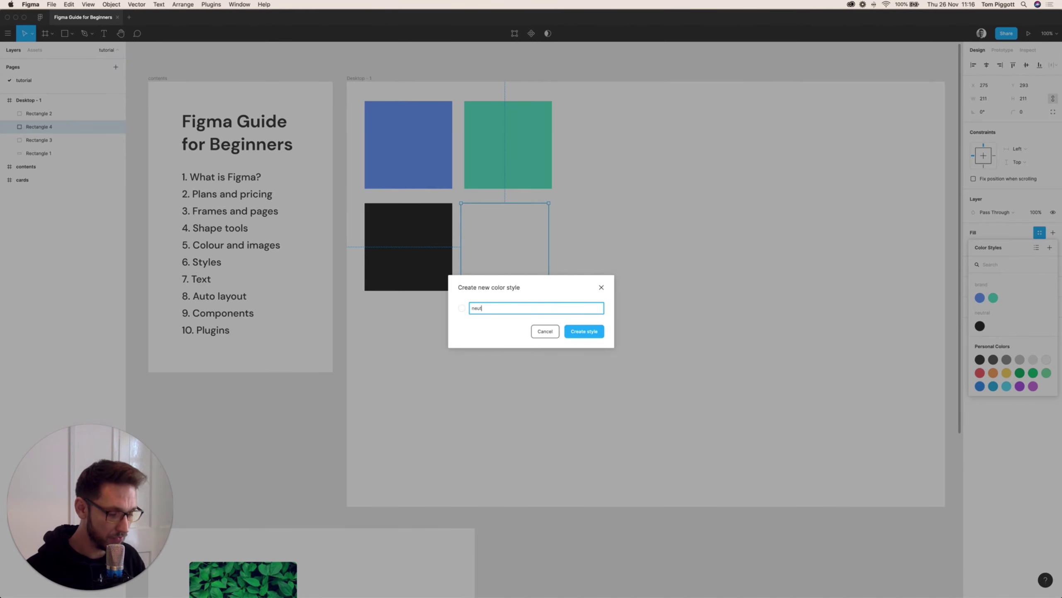
{"action": "type", "text": "ral / white"}
{"action": "key", "text": "Return"}
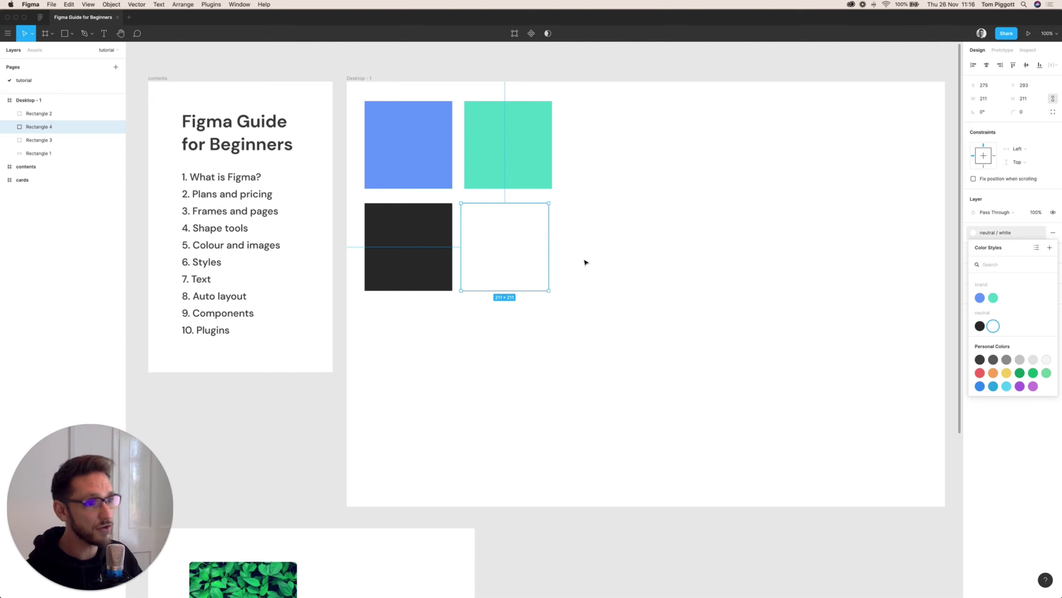
Step: Duplicate the white square to its right and give the copy a style-free light grey fill, EBEBEB
{"action": "left_click", "coordinate": [501, 248]}
{"action": "left_click_drag", "start_coordinate": [480, 235], "coordinate": [587, 235]}
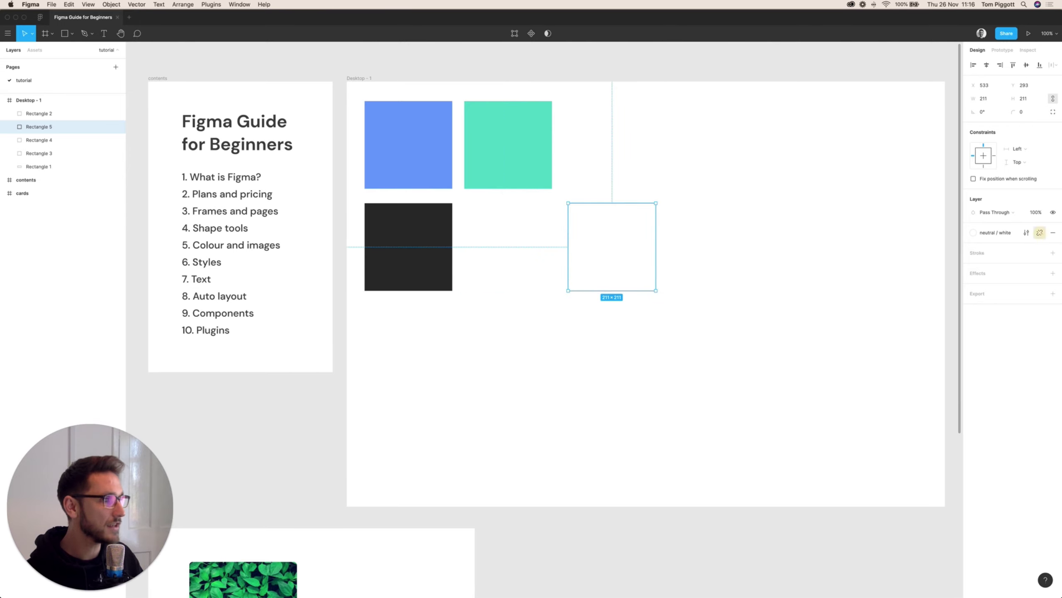
{"action": "left_click", "coordinate": [1040, 233]}
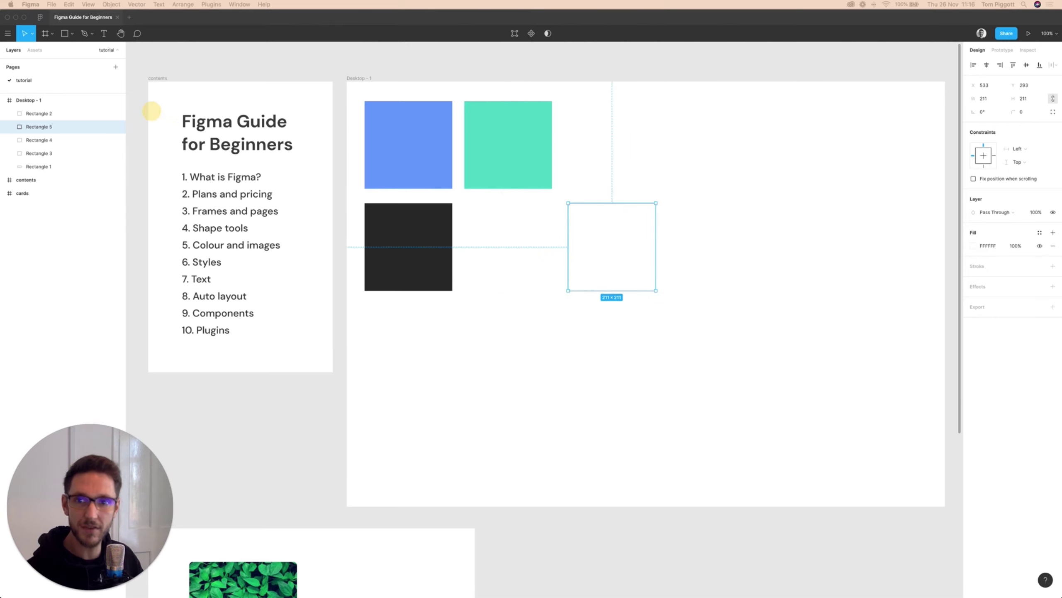
{"action": "left_click", "coordinate": [989, 246]}
{"action": "type", "text": "EBEBEB"}
{"action": "key", "text": "Return"}
Step: Save the light grey square's fill as a colour style called "neutral / soft grey" and deselect the square
{"action": "left_click", "coordinate": [1040, 233]}
{"action": "left_click", "coordinate": [1049, 248]}
{"action": "type", "text": "neutral / soft grey"}
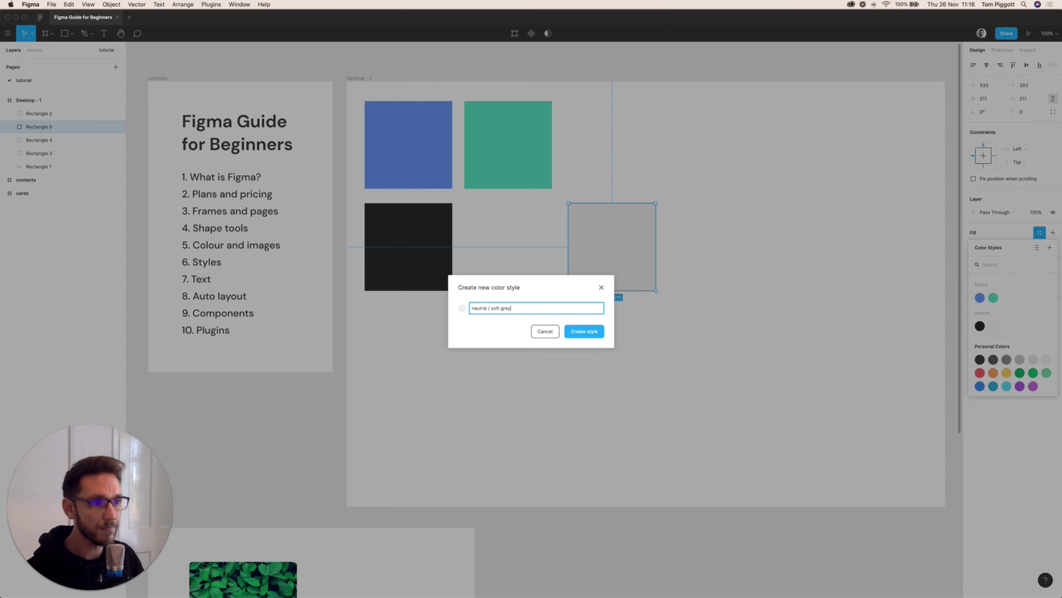
{"action": "key", "text": "Return"}
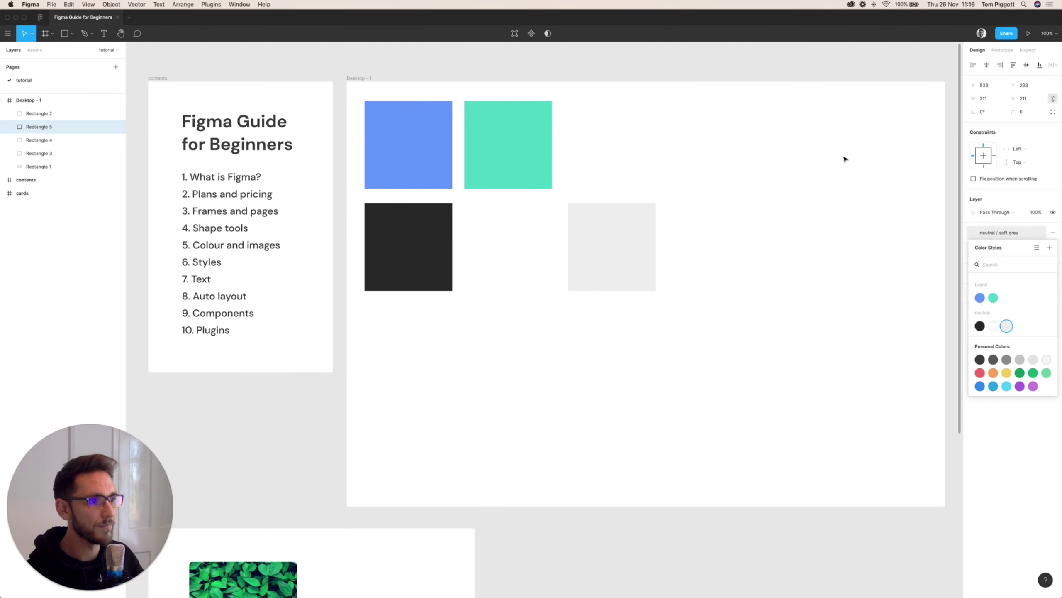
{"action": "left_click", "coordinate": [681, 200]}
Step: Draw a circle about 324 × 324 with the Ellipse tool in the empty area right of the colour squares
{"action": "left_click_drag", "start_coordinate": [717, 225], "coordinate": [657, 242]}
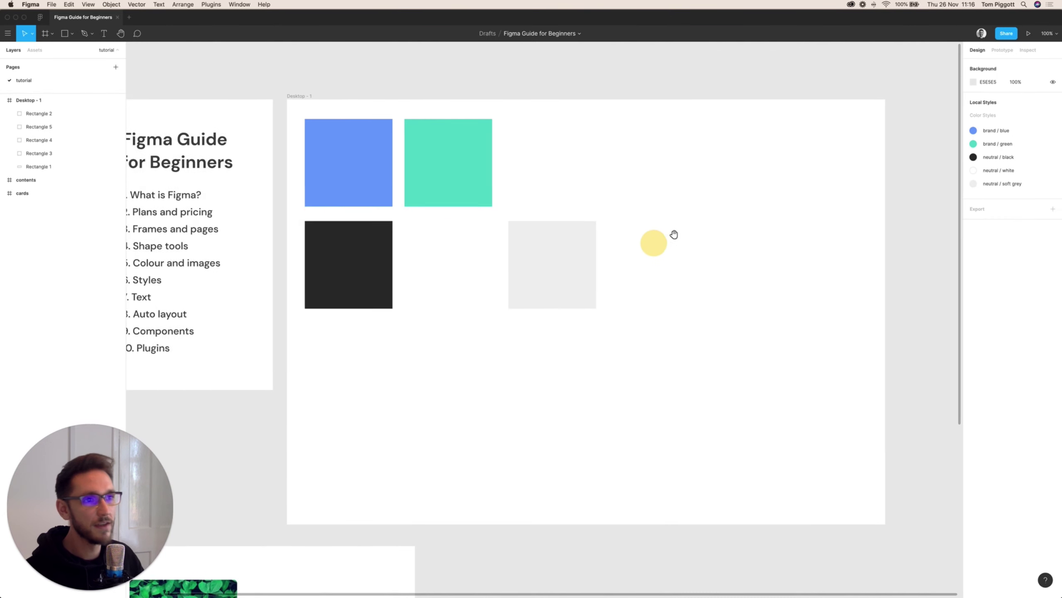
{"action": "left_click", "coordinate": [66, 35]}
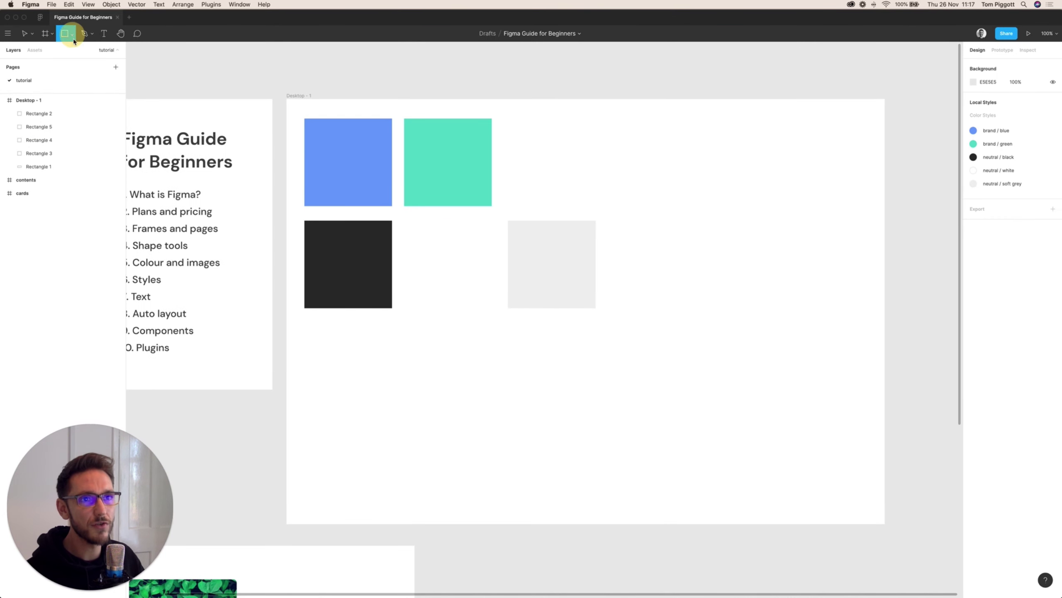
{"action": "left_click", "coordinate": [72, 36]}
{"action": "left_click", "coordinate": [66, 78]}
{"action": "mouse_move", "coordinate": [668, 155]}
{"action": "left_mouse_down"}
{"action": "mouse_move", "coordinate": [800, 268]}
{"action": "mouse_move", "coordinate": [801, 289]}
{"action": "left_mouse_up"}
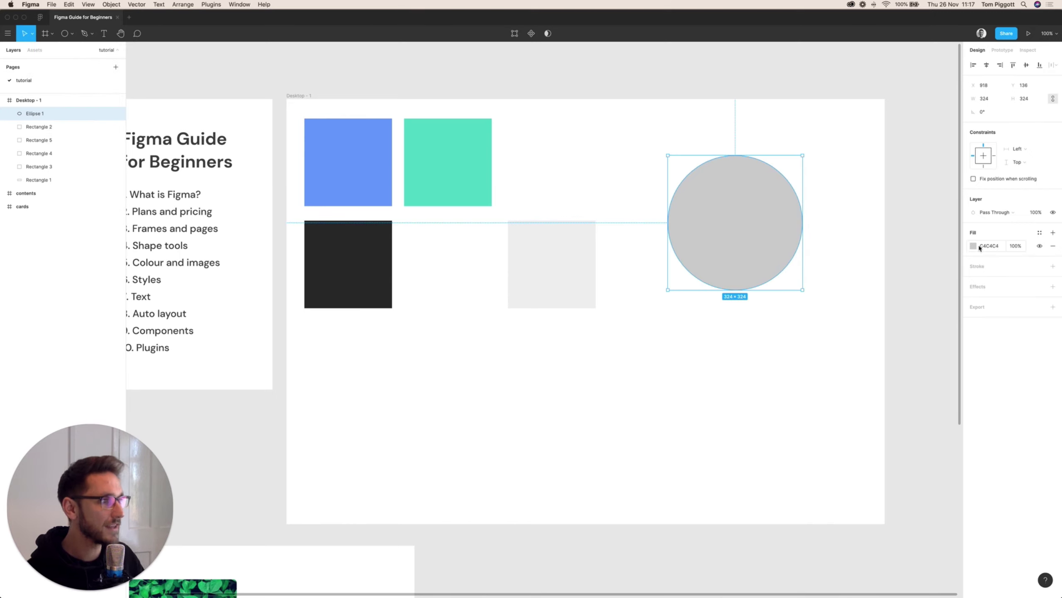
Step: Apply the brand / blue, brand / green and neutral / black colour styles to the circle in turn, and deselect it
{"action": "left_click", "coordinate": [1040, 232]}
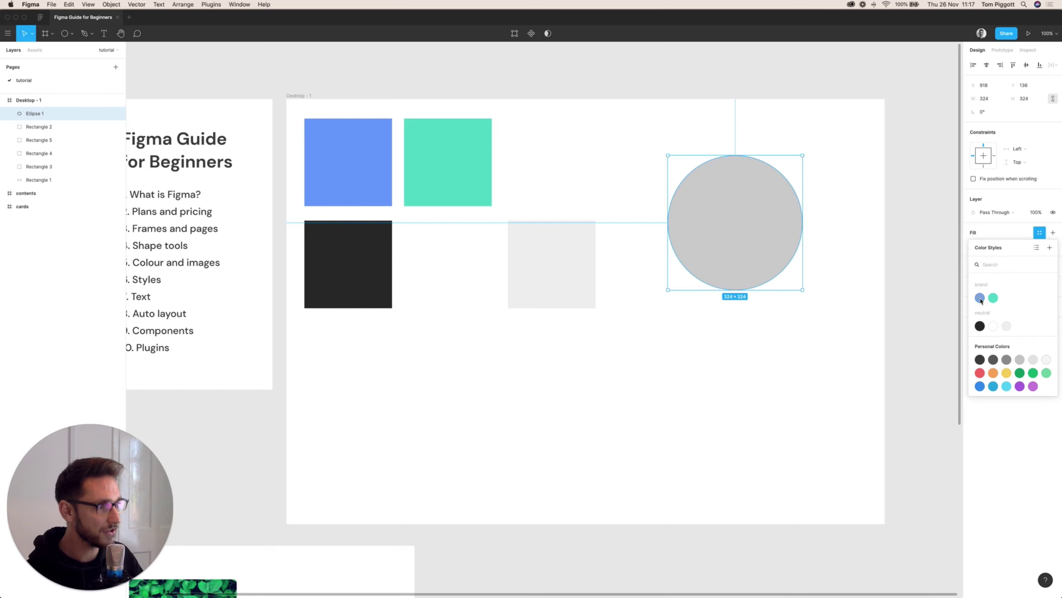
{"action": "left_click", "coordinate": [980, 297]}
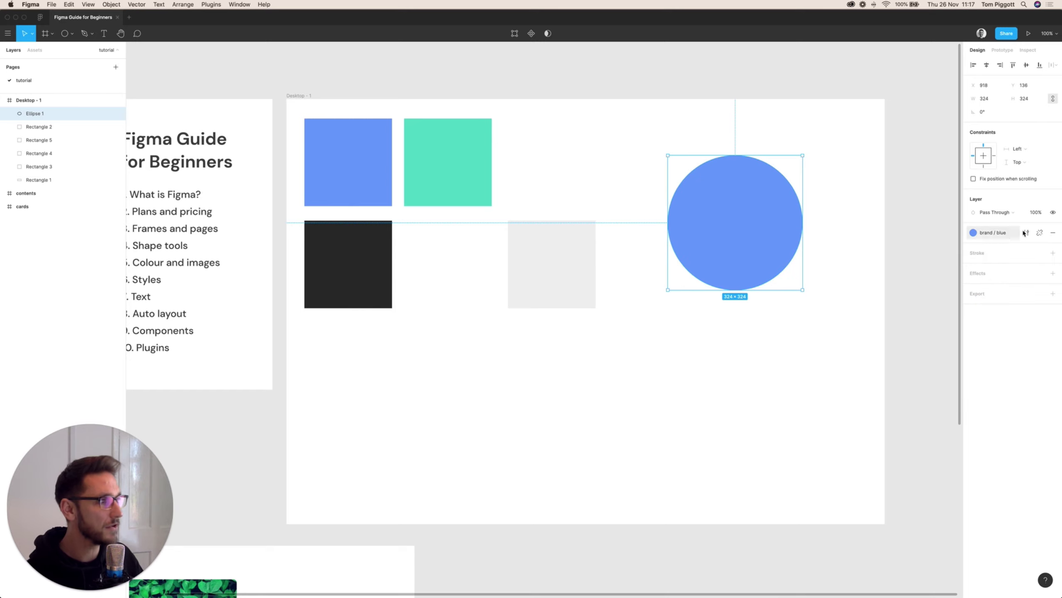
{"action": "left_click", "coordinate": [1004, 232]}
{"action": "left_click", "coordinate": [995, 298]}
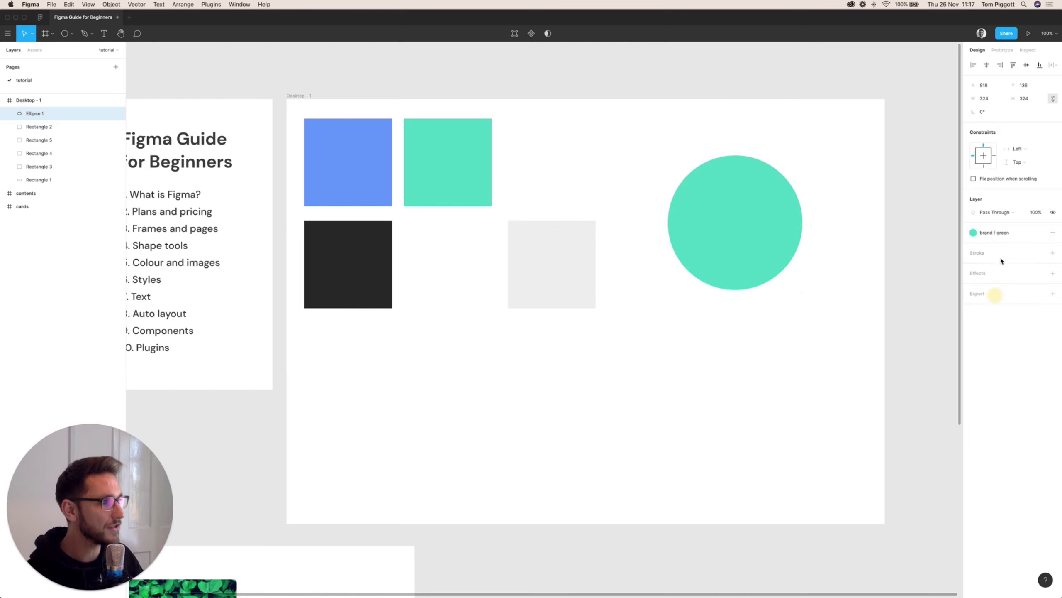
{"action": "left_click", "coordinate": [1002, 232]}
{"action": "left_click", "coordinate": [980, 326]}
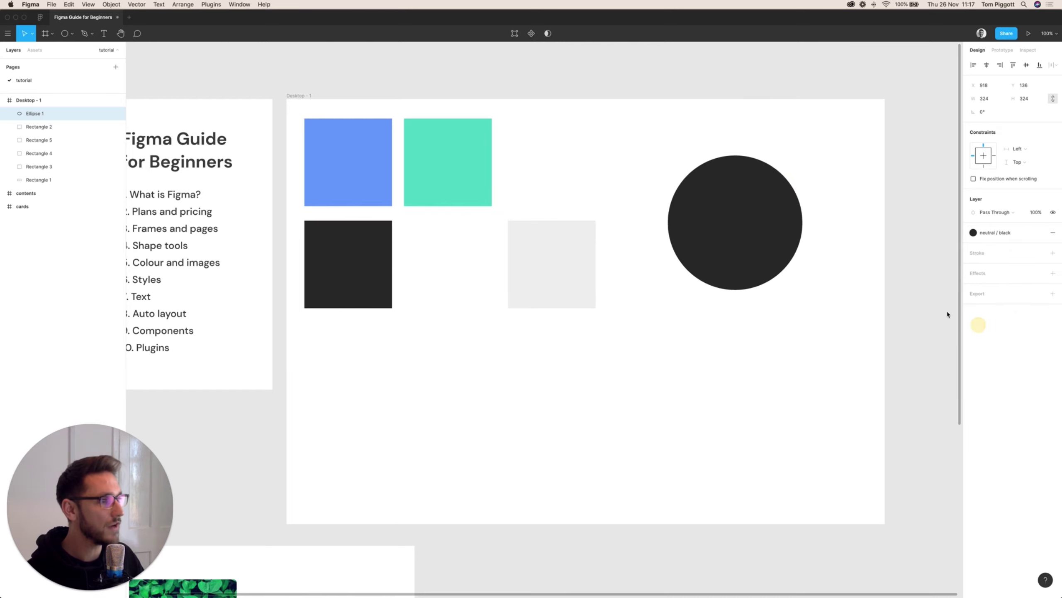
{"action": "key", "text": "Escape"}
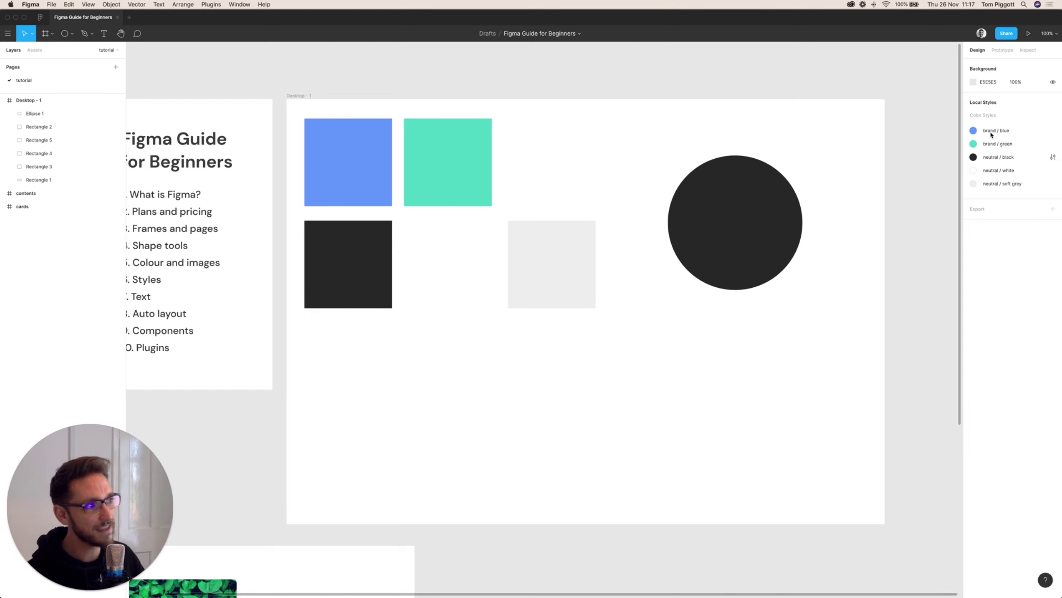
Step: Try changing the neutral / black colour style to B2A7A7, undo the change and leave the style editor
{"action": "left_click", "coordinate": [1054, 158]}
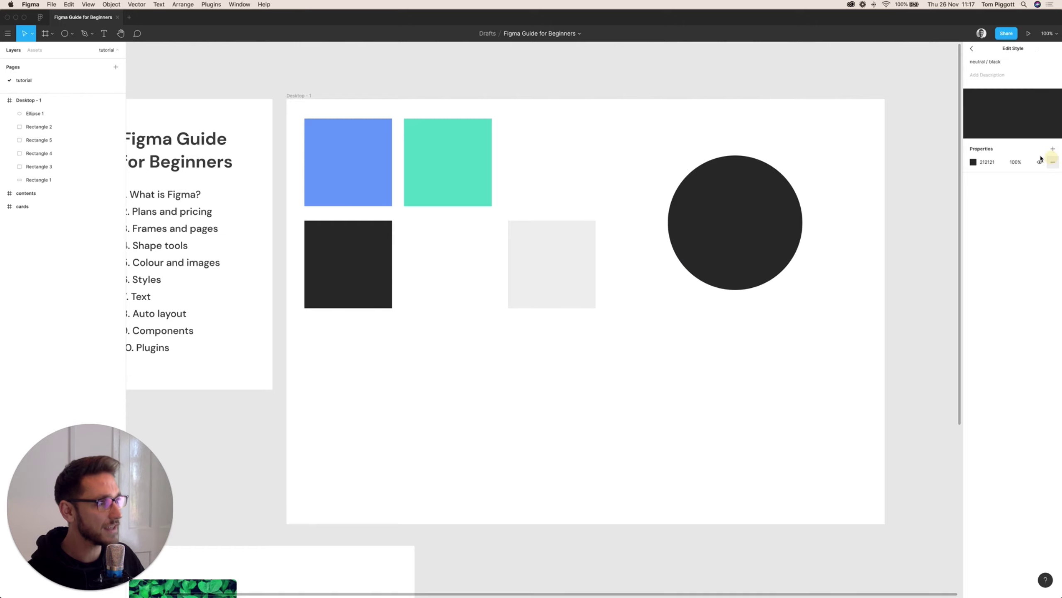
{"action": "left_click", "coordinate": [973, 161]}
{"action": "left_click_drag", "start_coordinate": [873, 253], "coordinate": [870, 207]}
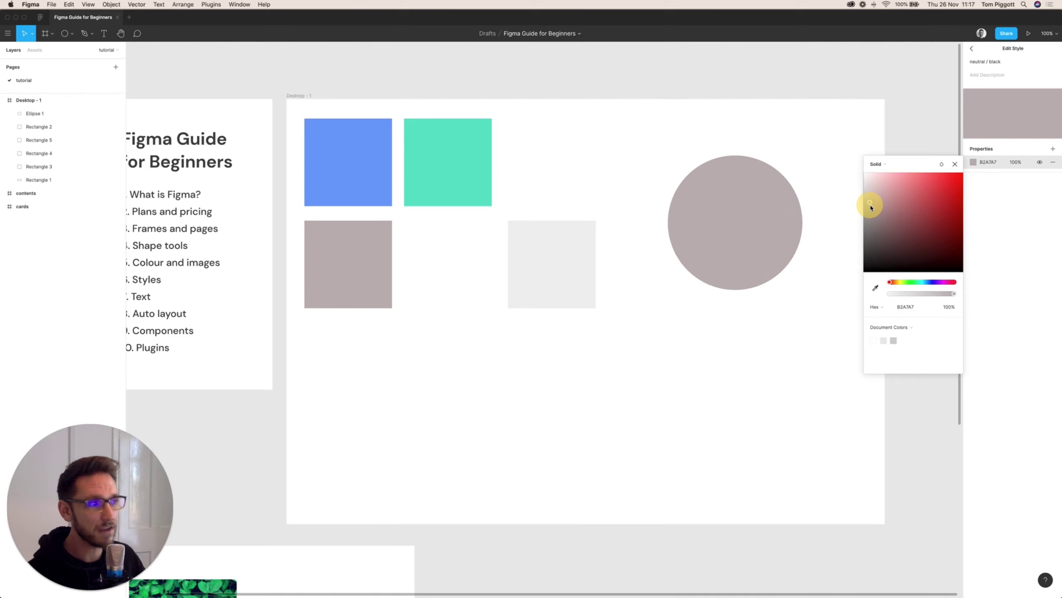
{"action": "left_click", "coordinate": [955, 164]}
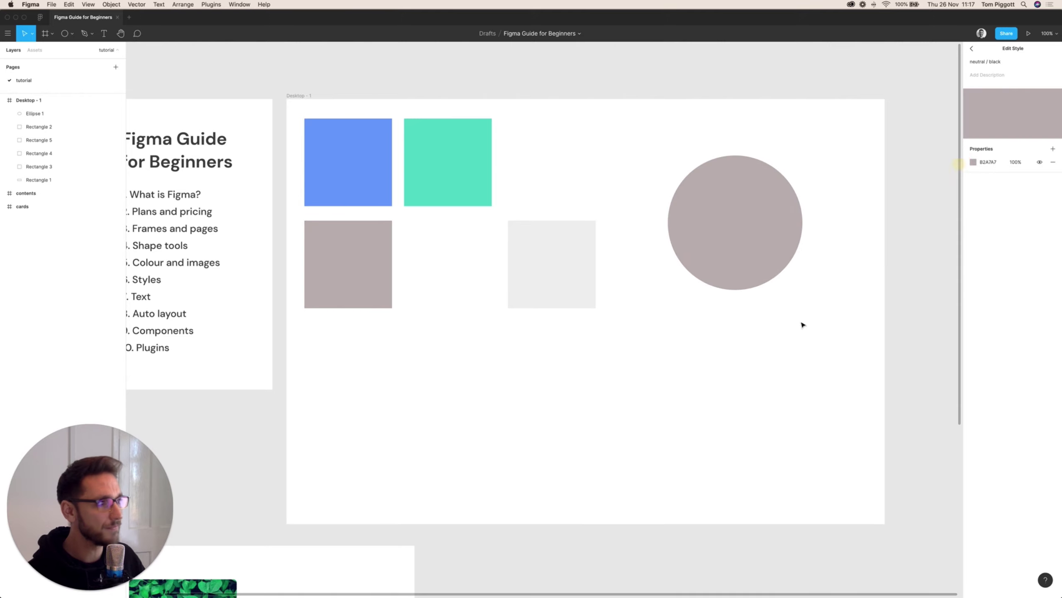
{"action": "key", "text": "super+z"}
{"action": "left_click", "coordinate": [698, 341]}
Step: Delete the black circle from the desktop frame
{"action": "left_click_drag", "start_coordinate": [742, 336], "coordinate": [805, 338]}
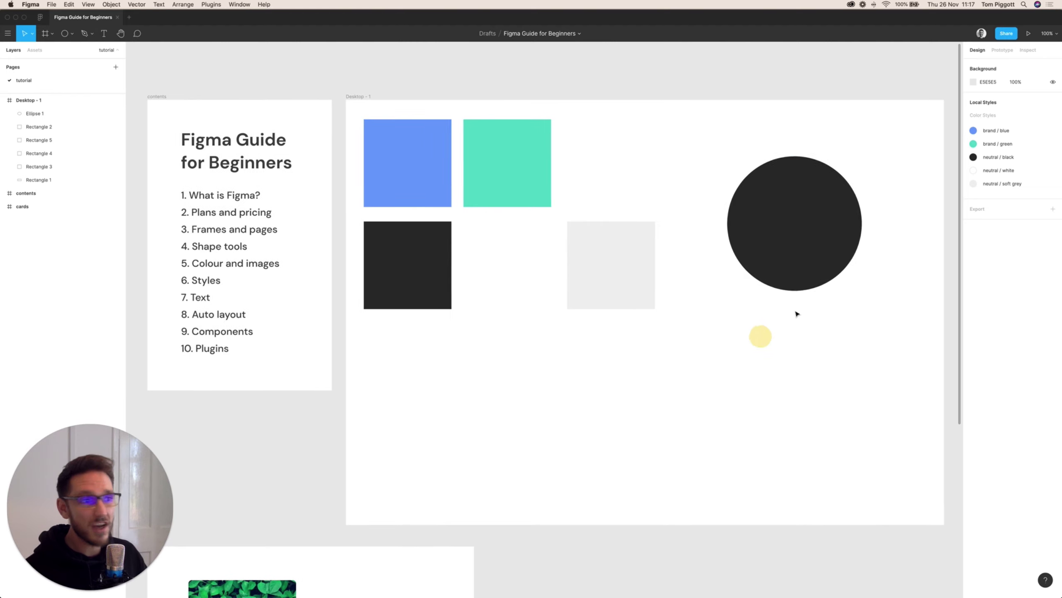
{"action": "left_click", "coordinate": [811, 256]}
{"action": "key", "text": "Delete"}
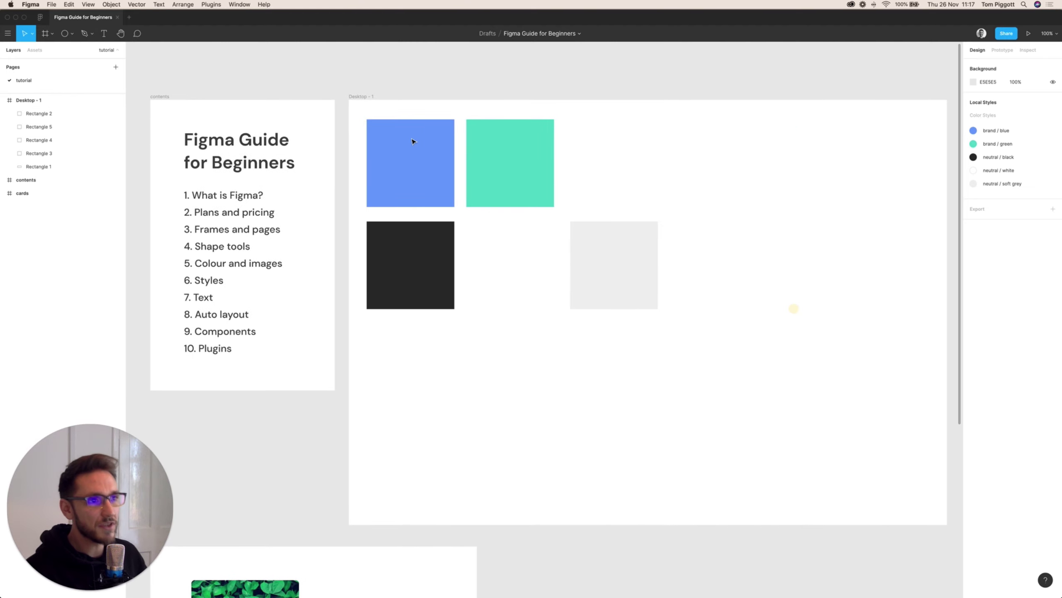
Step: Rename the desktop frame as "colours"
{"action": "double_click", "coordinate": [355, 98]}
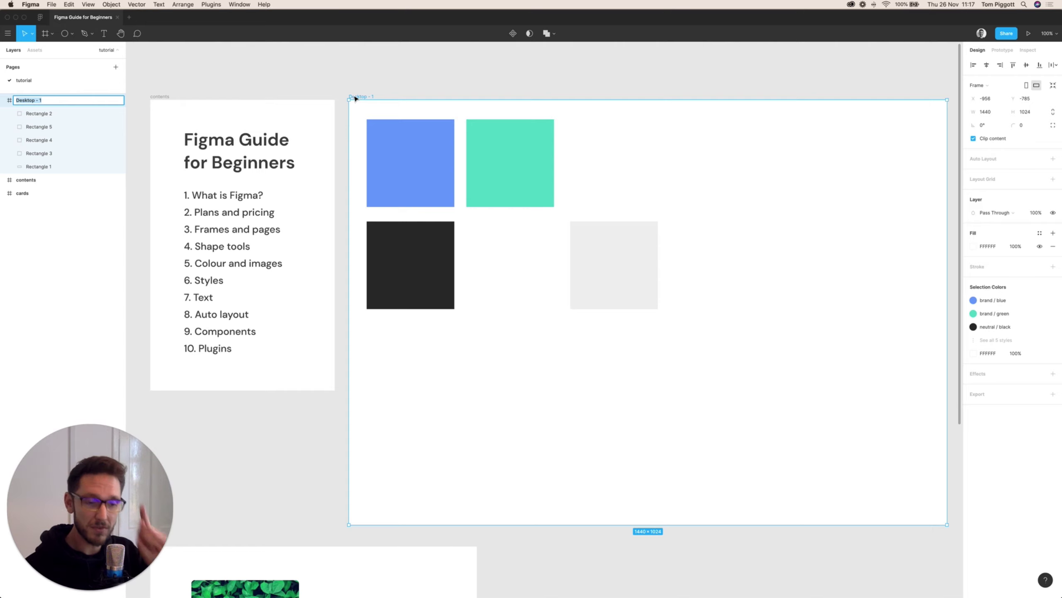
{"action": "type", "text": "colours"}
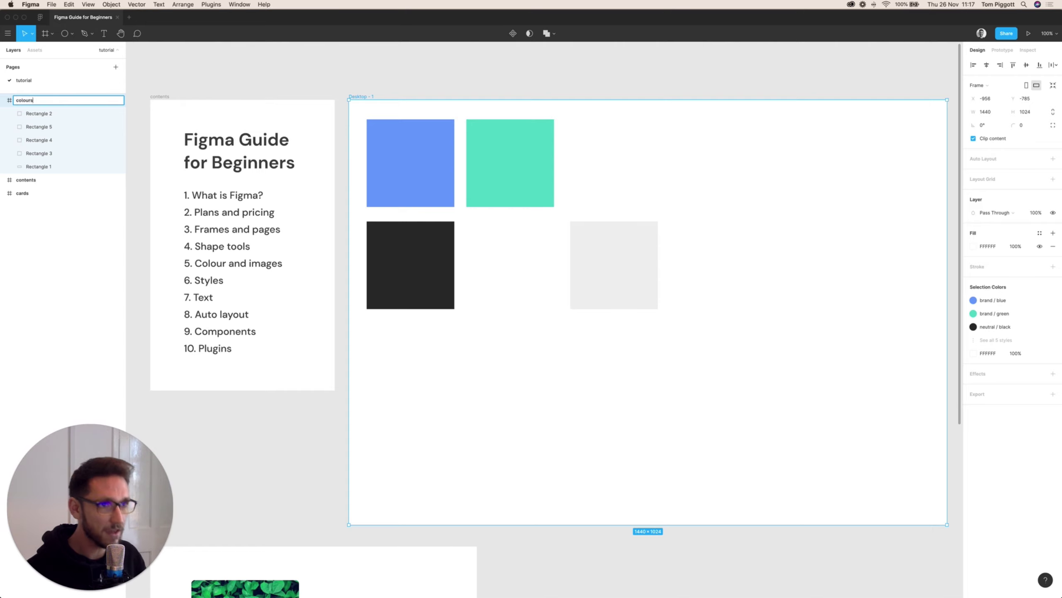
{"action": "key", "text": "Return"}
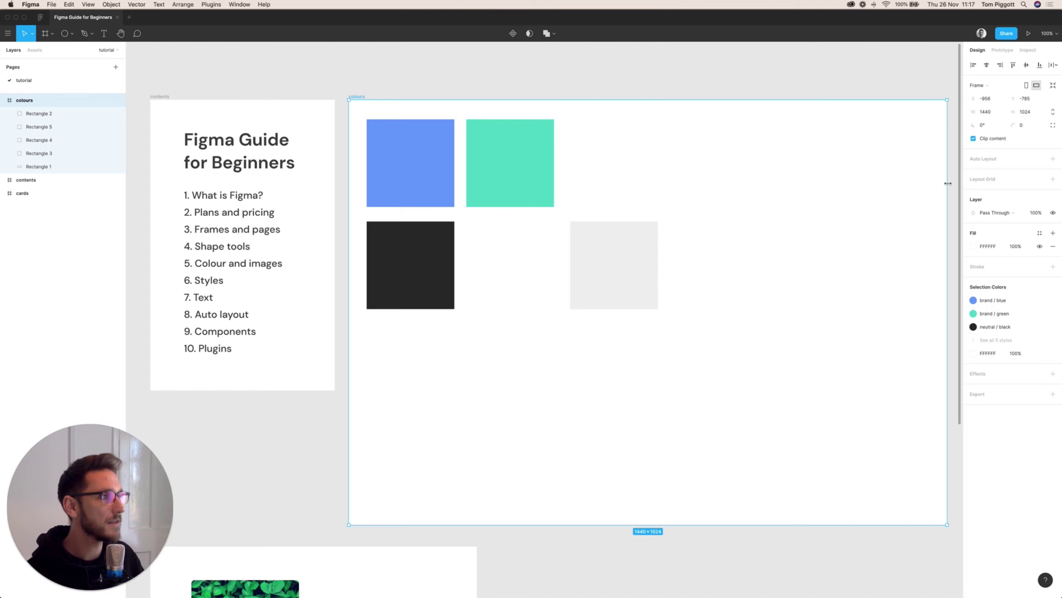
Step: Shrink the colours frame to about 818 wide, shorten it to end just below the squares, and deselect it
{"action": "left_click_drag", "start_coordinate": [948, 184], "coordinate": [689, 211]}
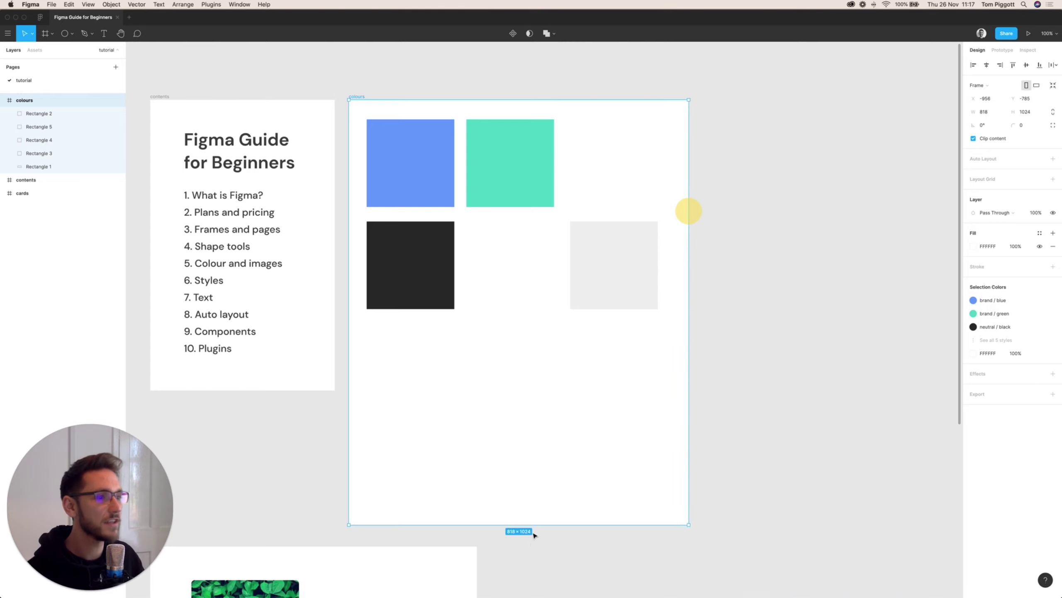
{"action": "left_click_drag", "start_coordinate": [549, 525], "coordinate": [561, 342]}
{"action": "left_click", "coordinate": [674, 409]}
{"action": "left_click", "coordinate": [765, 390]}
Step: Duplicate the contents frame, rename the copy as "text" and deselect it
{"action": "left_click", "coordinate": [160, 97]}
{"action": "key", "text": "super+d"}
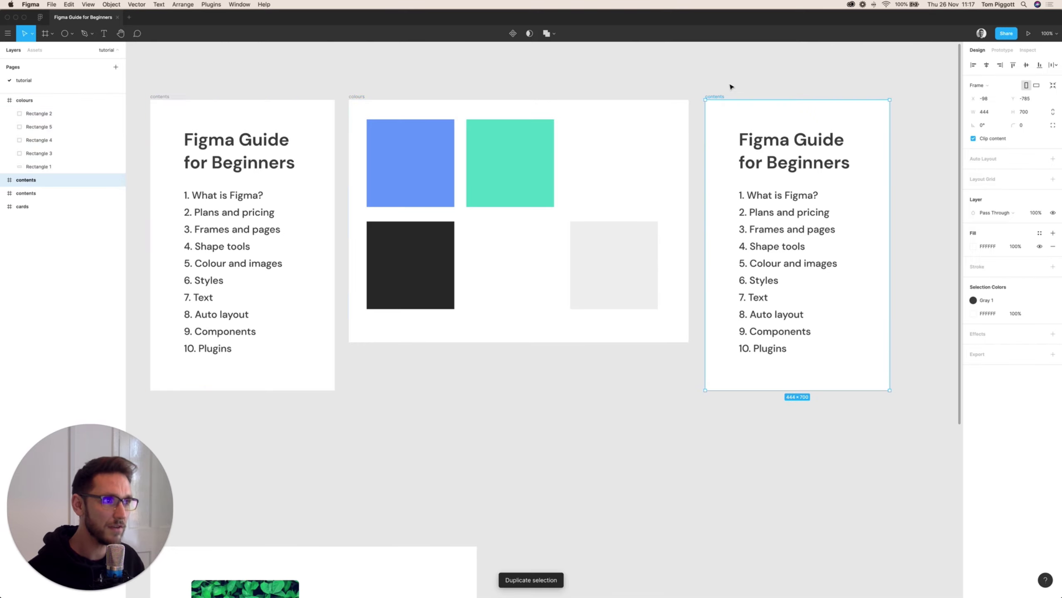
{"action": "key", "text": "super+r"}
{"action": "type", "text": "te"}
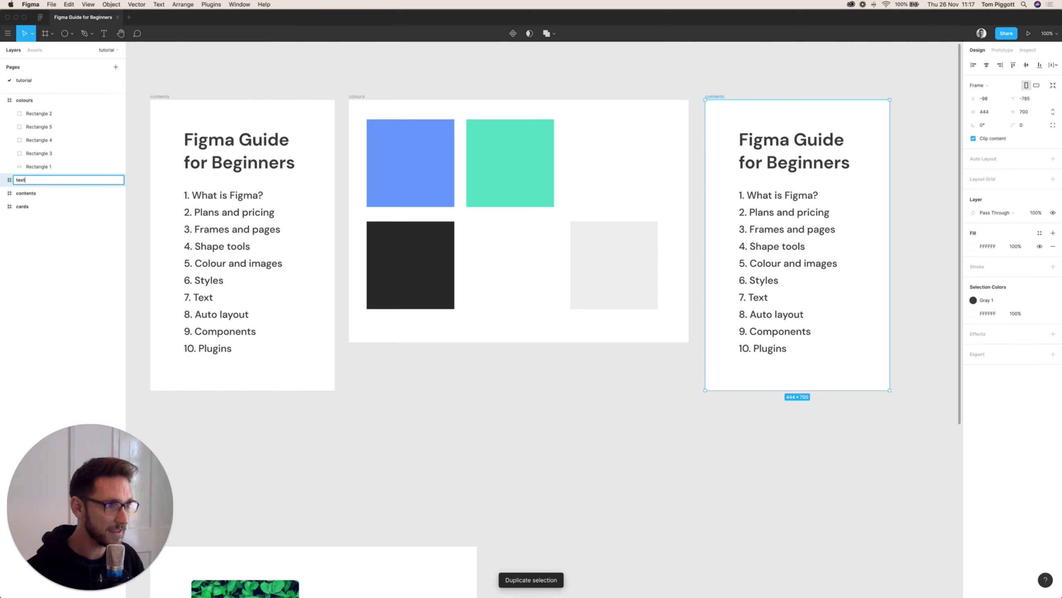
{"action": "key", "text": "Return"}
{"action": "key", "text": "Escape"}
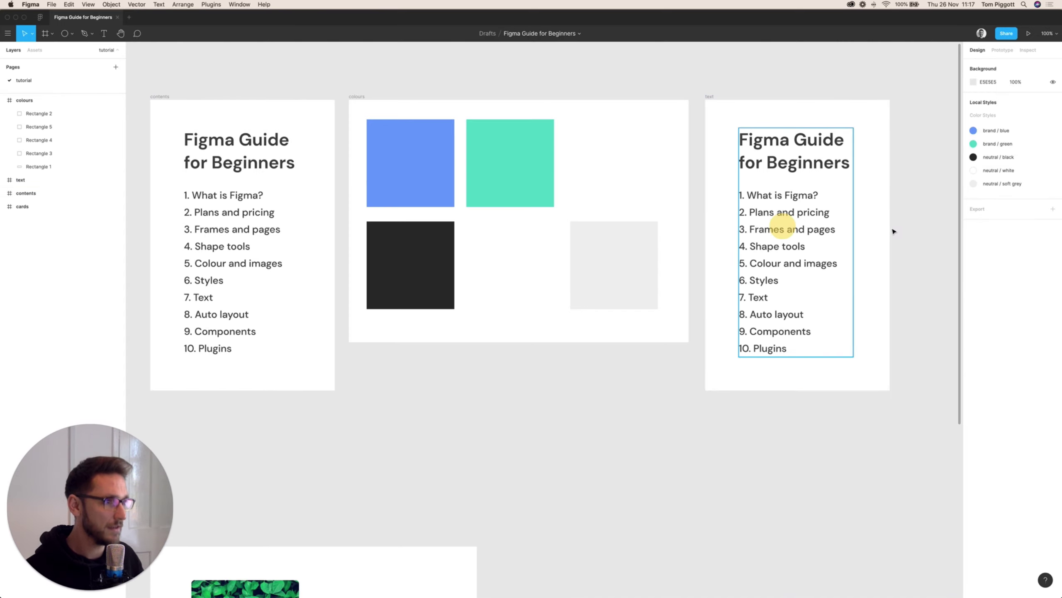
Step: Delete the numbered list from the text frame and replace its title with "This is a heading"
{"action": "left_click", "coordinate": [795, 229]}
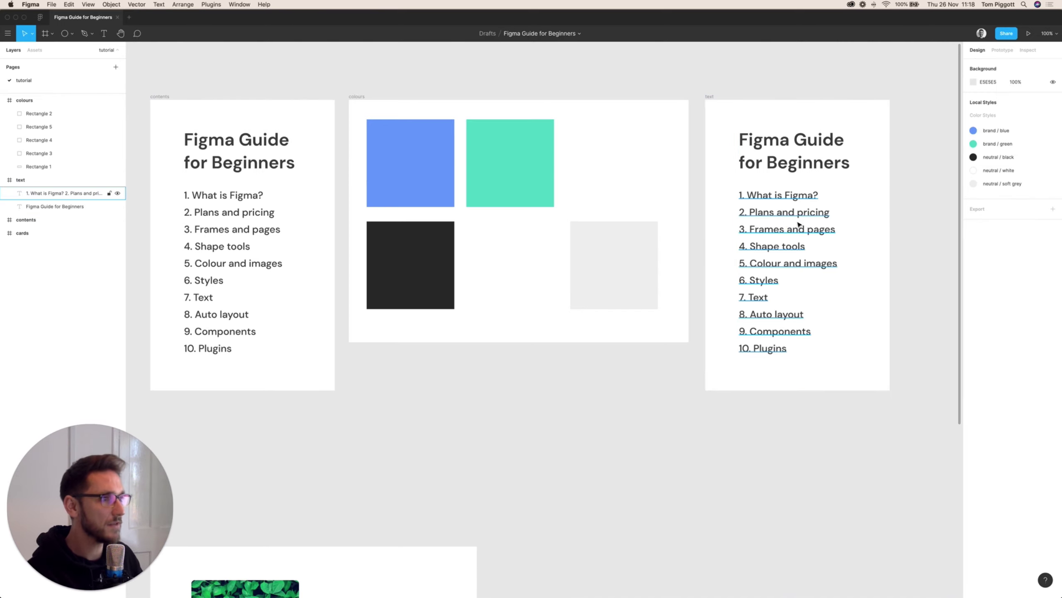
{"action": "key", "text": "Delete"}
{"action": "left_click", "coordinate": [801, 166]}
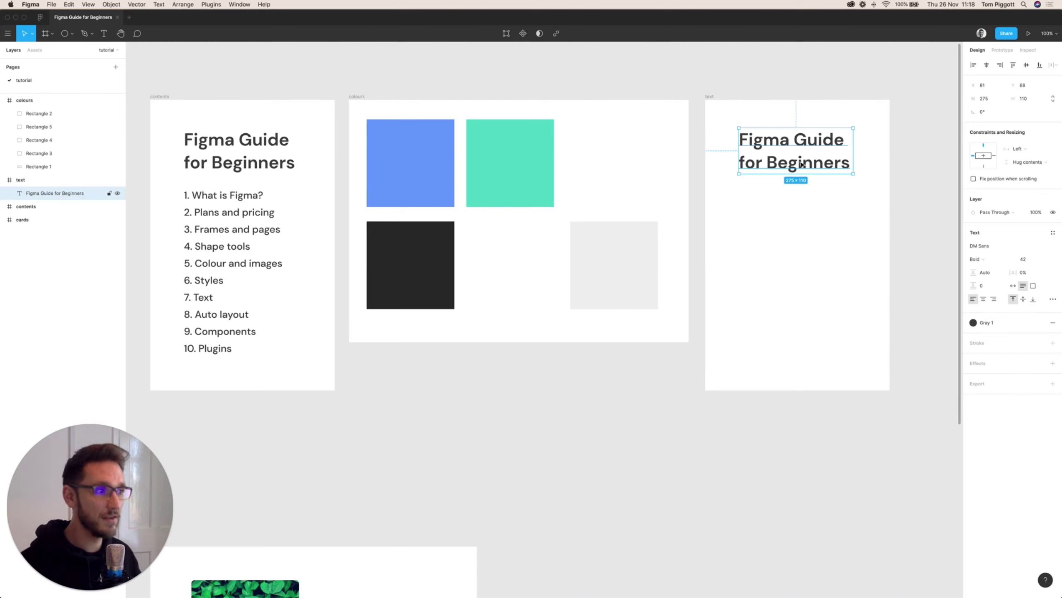
{"action": "double_click", "coordinate": [800, 161]}
{"action": "type", "text": "This i"}
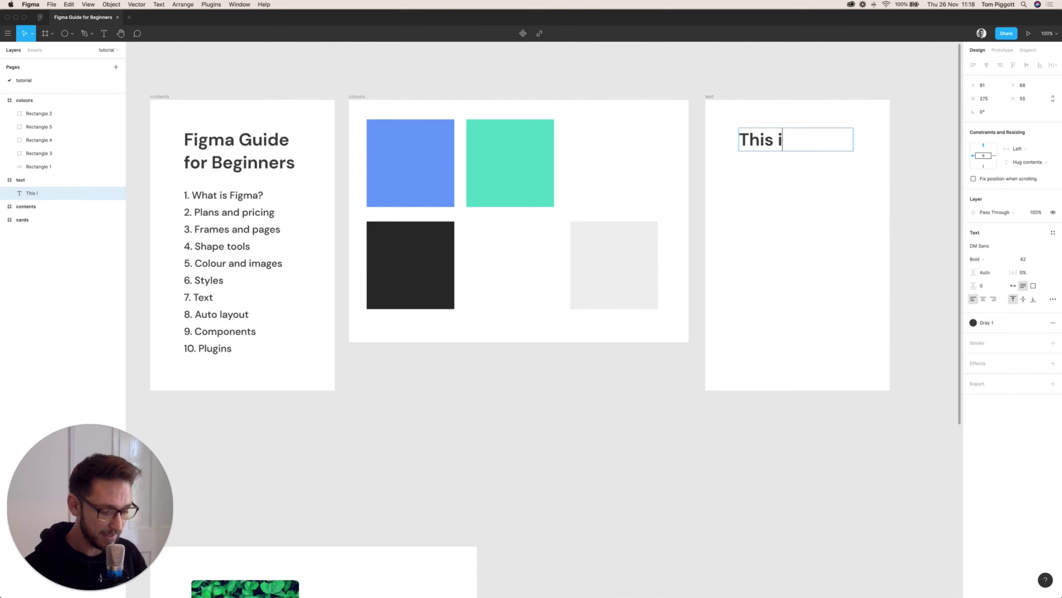
{"action": "type", "text": "s a heading"}
{"action": "key", "text": "Escape"}
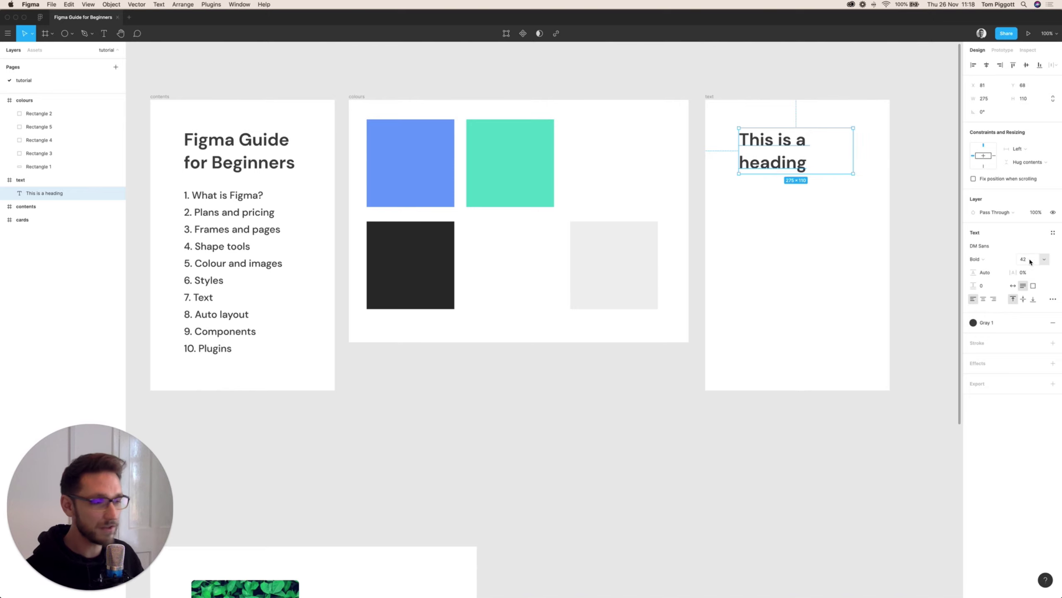
Step: Set the heading's line height to 140%
{"action": "left_click", "coordinate": [990, 273]}
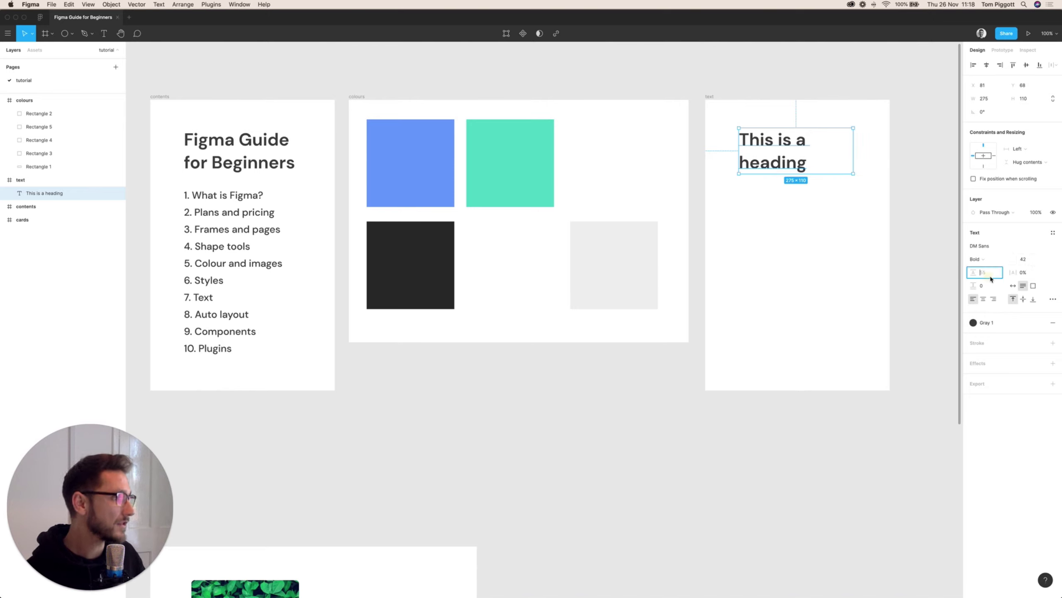
{"action": "type", "text": "14"}
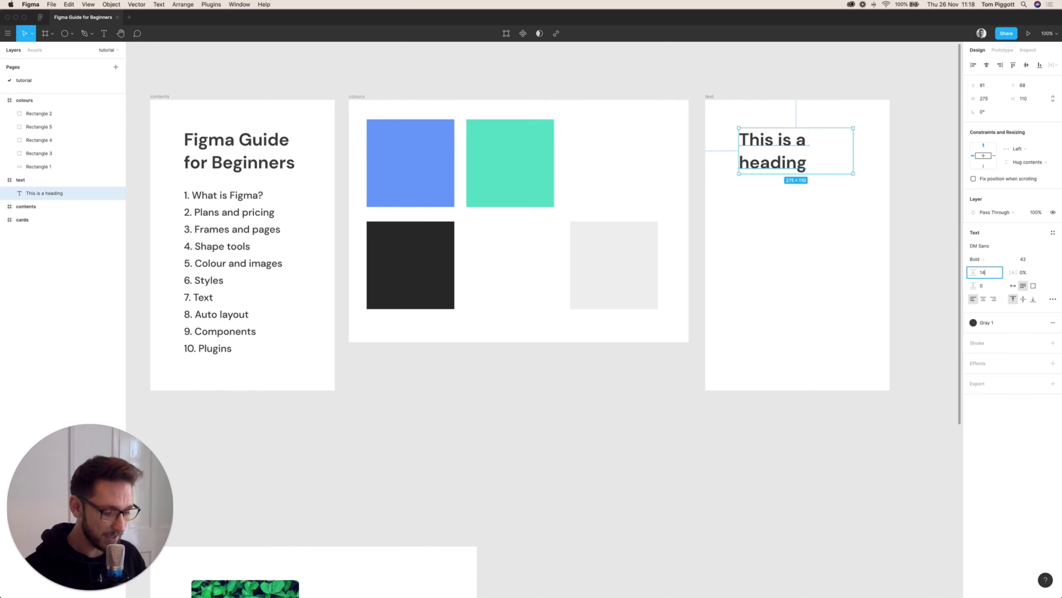
{"action": "type", "text": "0%"}
{"action": "key", "text": "Return"}
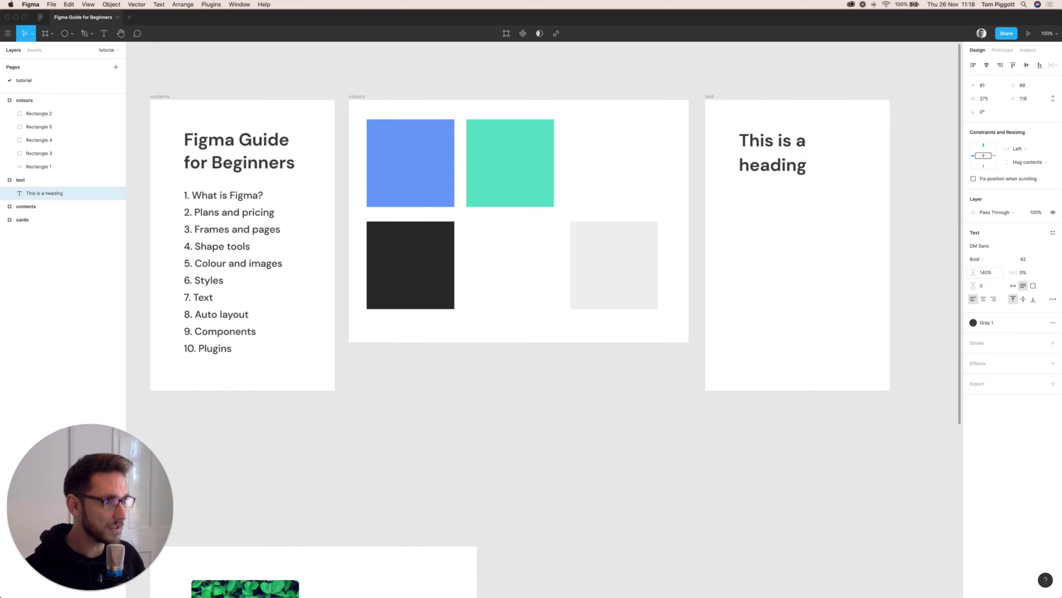
Step: Set the heading's line height to 130%
{"action": "left_click", "coordinate": [993, 276]}
{"action": "type", "text": "1"}
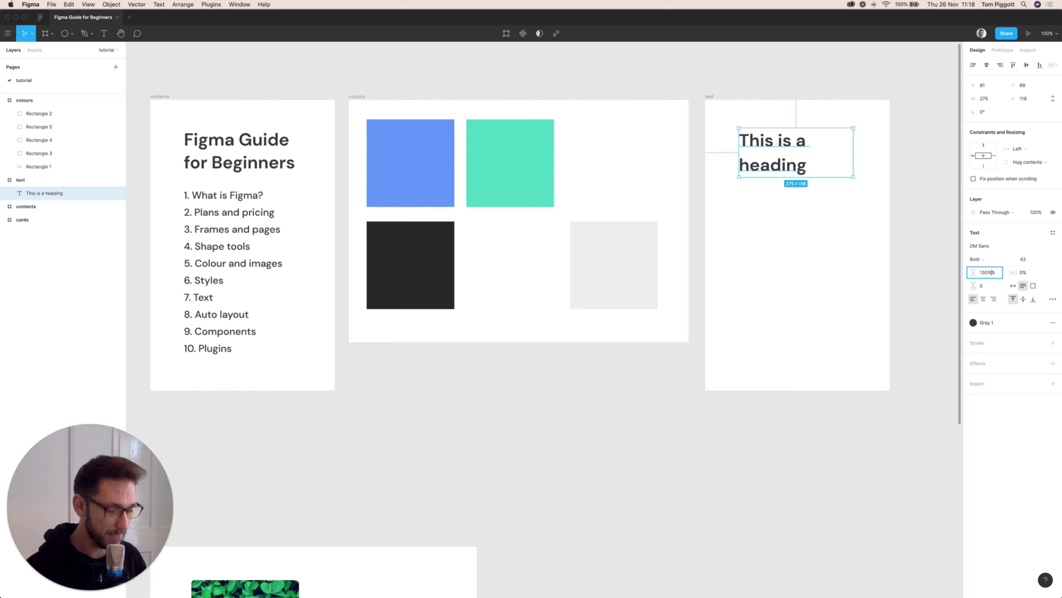
{"action": "key", "text": "Return"}
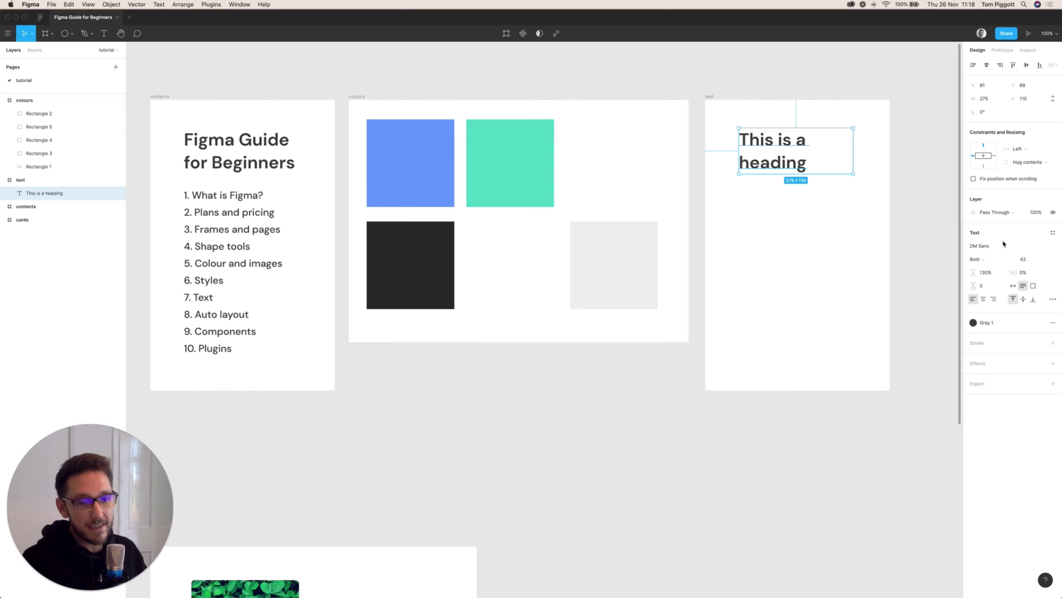
Step: Try centre and right alignment on the heading, and return it to left alignment
{"action": "left_click", "coordinate": [983, 299]}
{"action": "left_click", "coordinate": [994, 298]}
{"action": "left_click", "coordinate": [973, 299]}
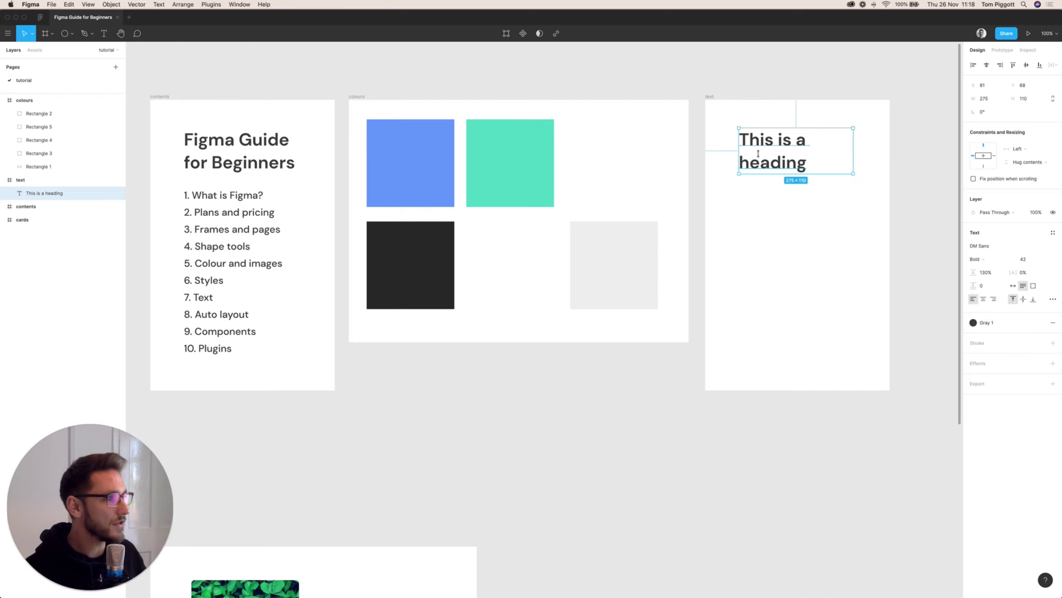
Step: Try auto width and auto height resizing on the heading, ending with its text box narrowed to about 232 wide
{"action": "left_click", "coordinate": [1013, 286]}
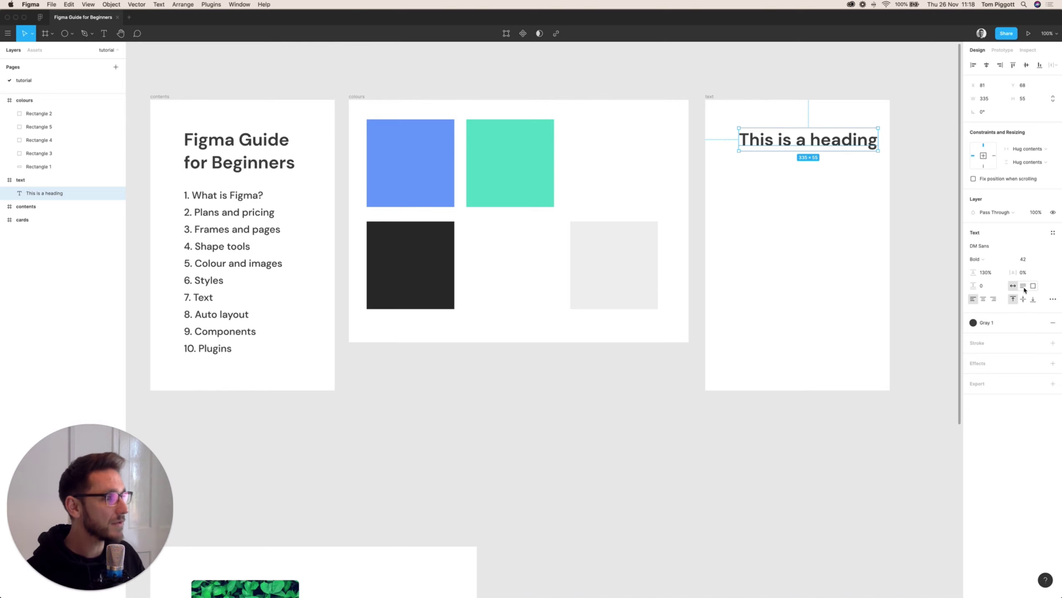
{"action": "left_click", "coordinate": [1023, 288]}
{"action": "left_click_drag", "start_coordinate": [879, 139], "coordinate": [829, 139]}
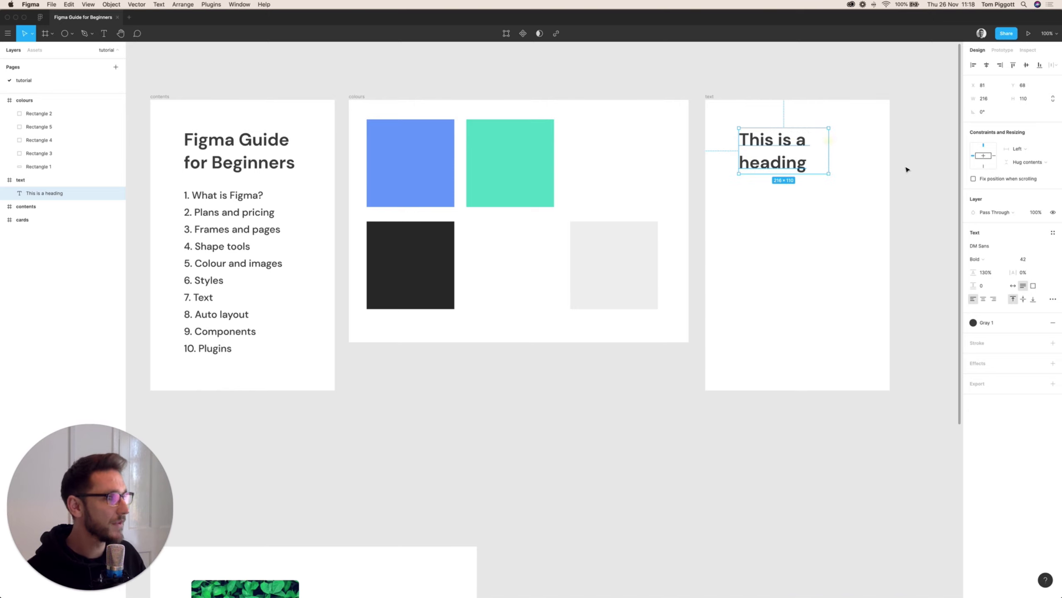
{"action": "left_click", "coordinate": [1013, 286]}
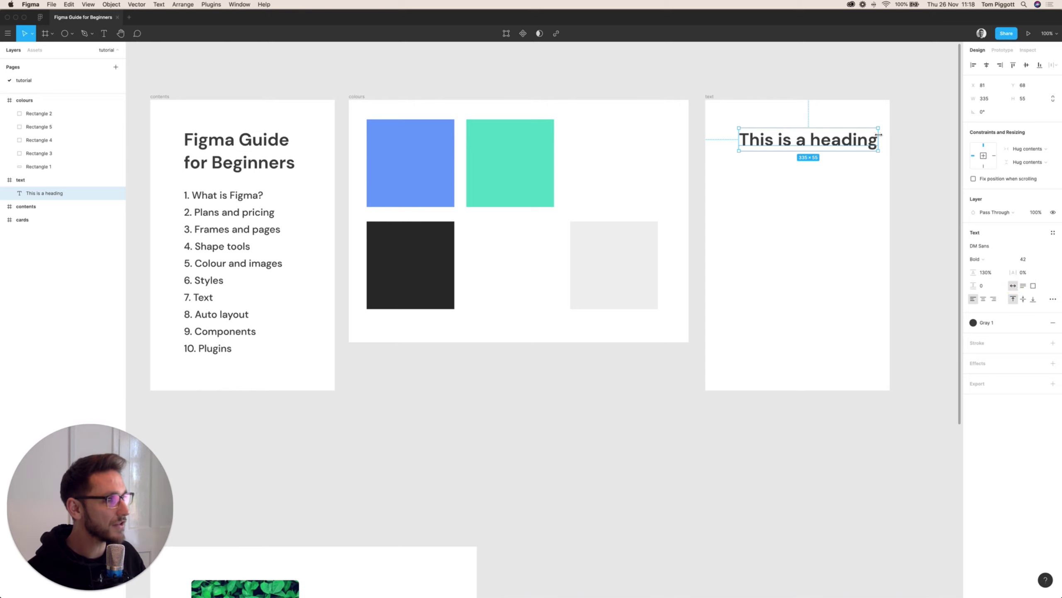
{"action": "left_click_drag", "start_coordinate": [879, 135], "coordinate": [835, 135]}
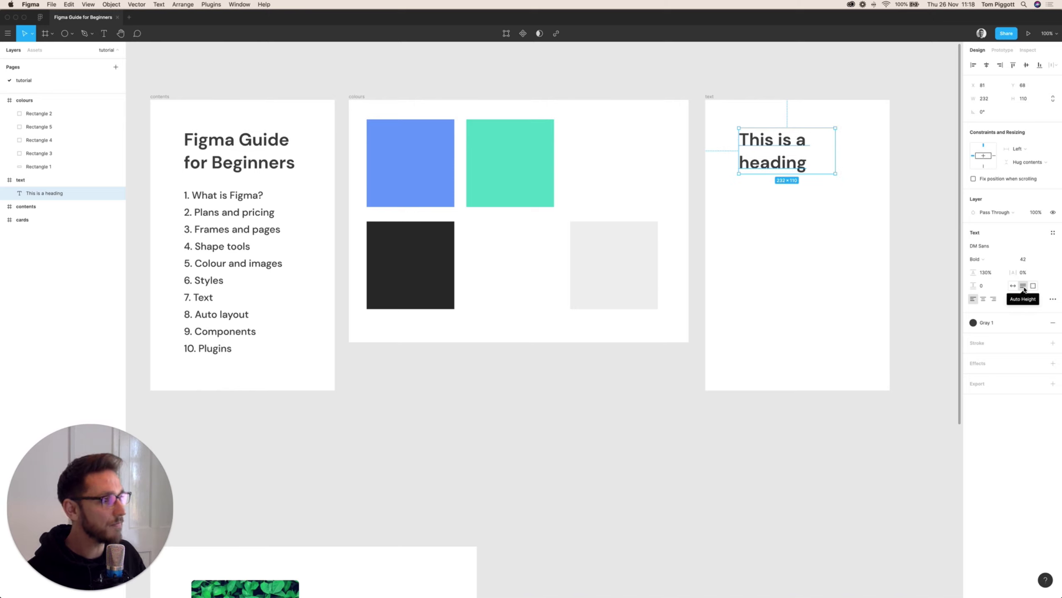
Step: Switch the heading's text box to fixed size and set its width to 300
{"action": "scroll", "coordinate": [838, 166], "scroll_direction": "left", "scroll_amount": 1}
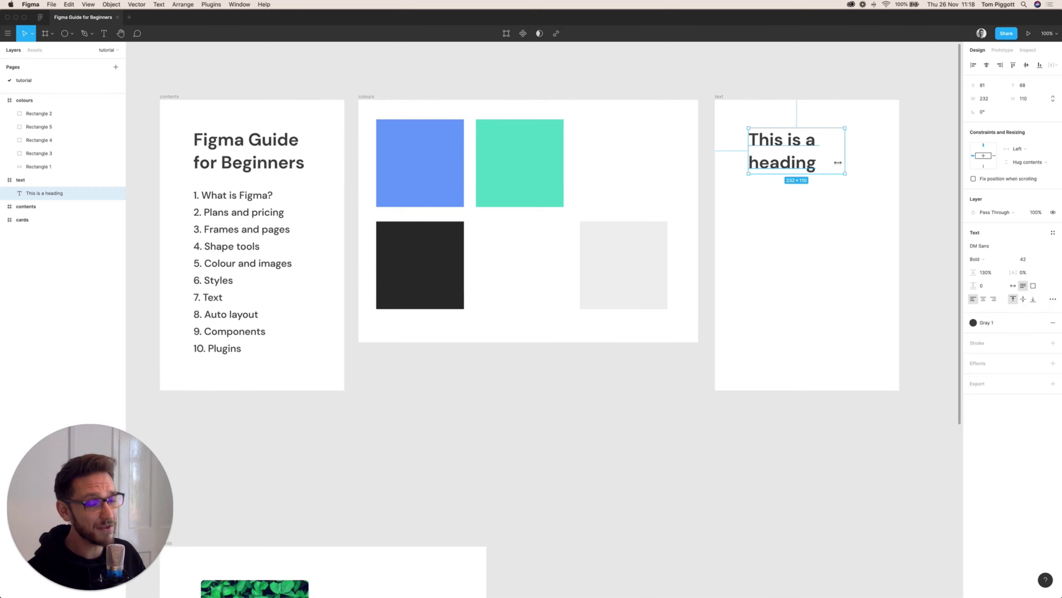
{"action": "scroll", "coordinate": [844, 154], "scroll_direction": "down", "scroll_amount": 1}
{"action": "left_click", "coordinate": [1033, 286]}
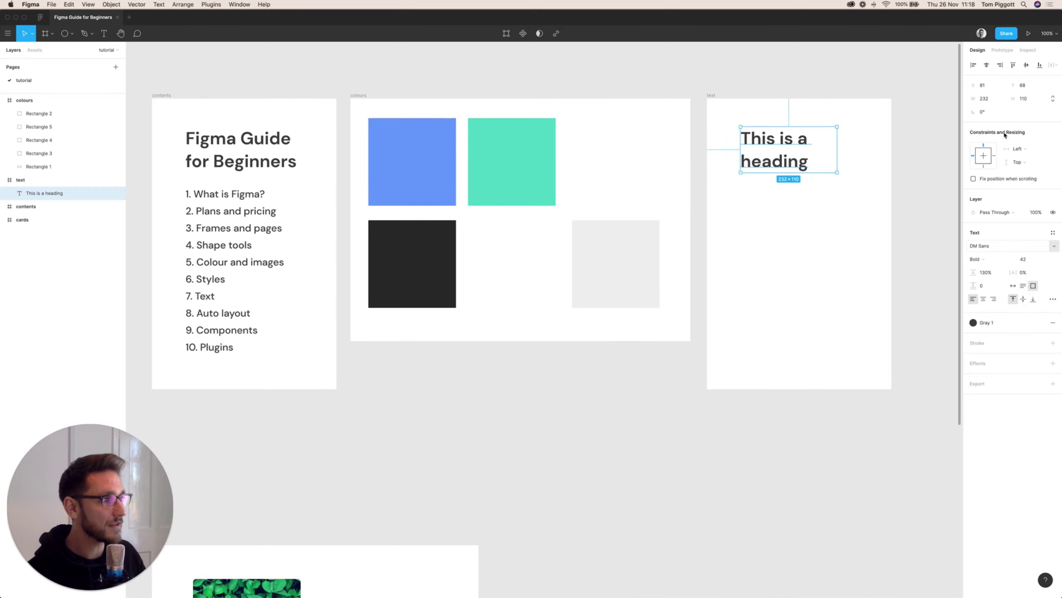
{"action": "left_click", "coordinate": [995, 100]}
{"action": "type", "text": "300"}
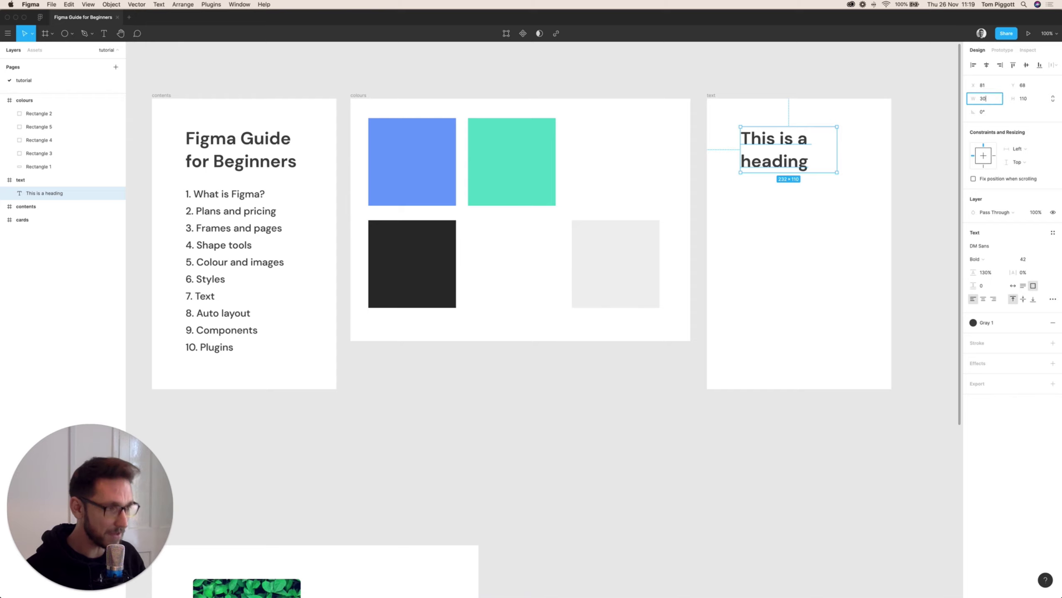
{"action": "key", "text": "Return"}
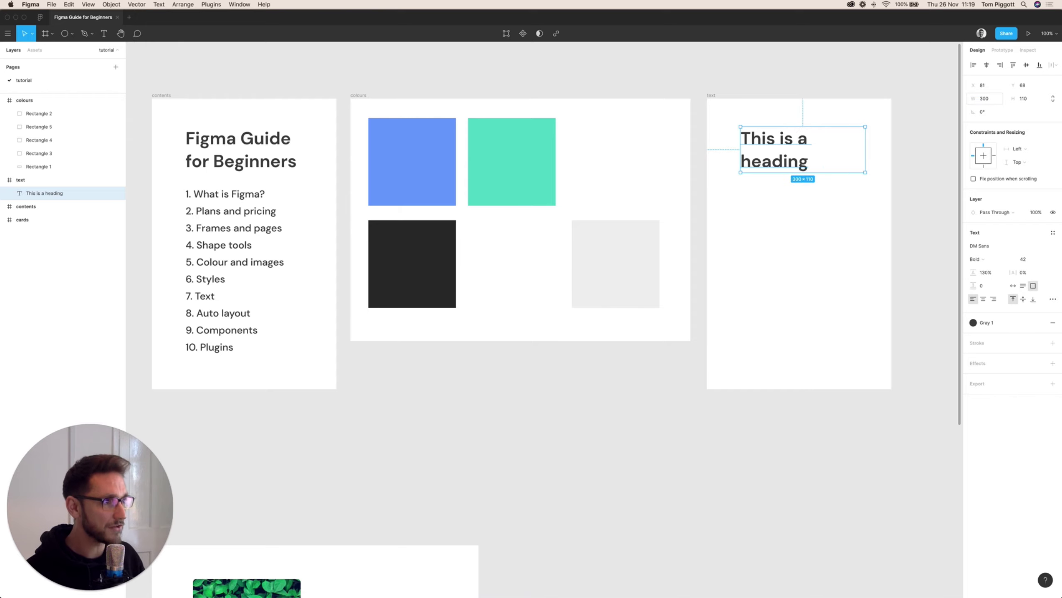
Step: Switch the heading's text box to auto height and extend its text to "This is a heading 1"
{"action": "left_click", "coordinate": [1024, 286]}
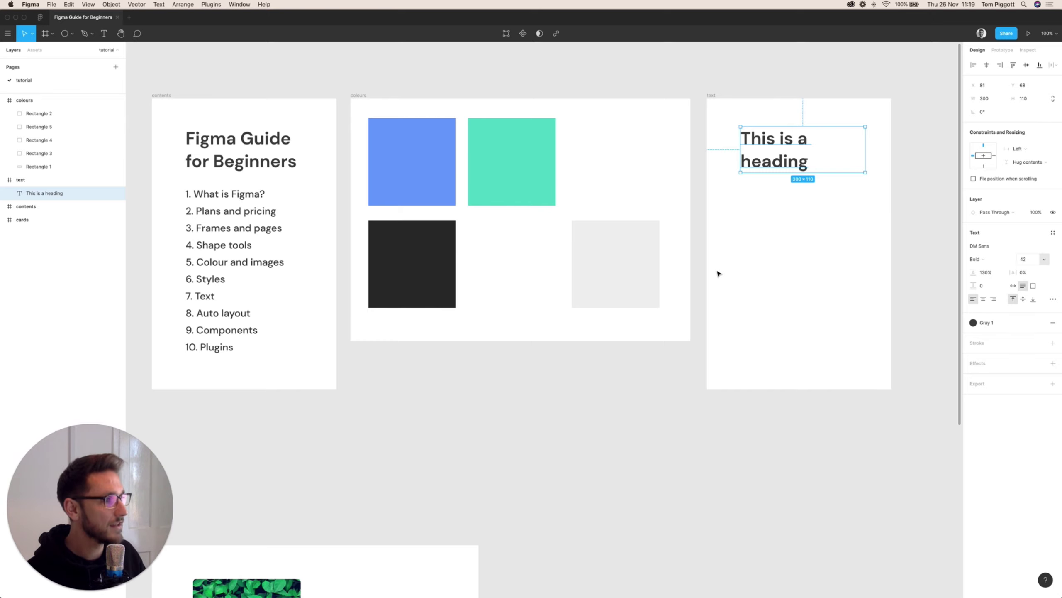
{"action": "left_click", "coordinate": [807, 162]}
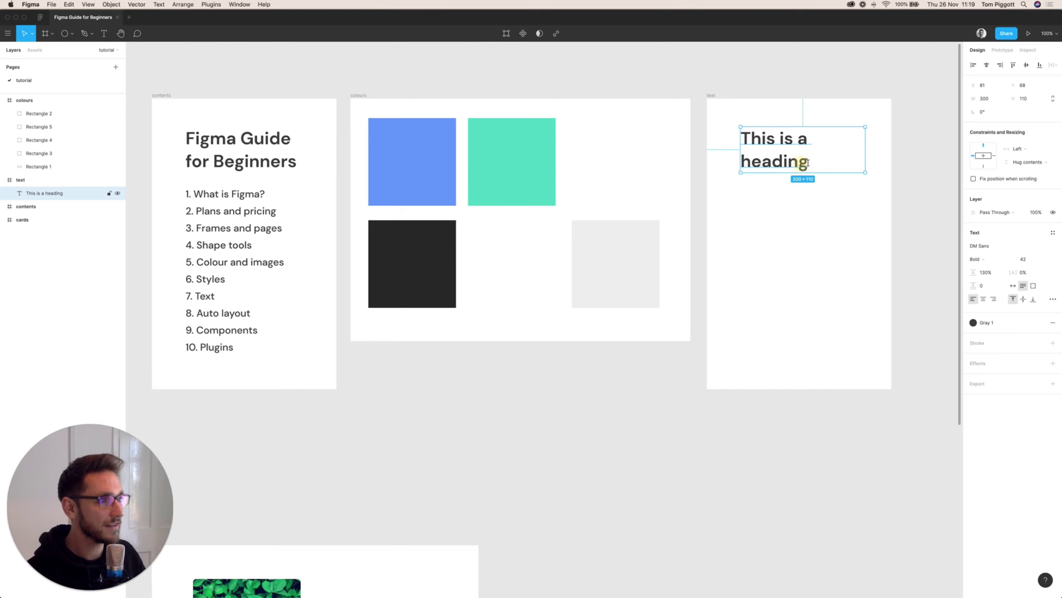
{"action": "type", "text": "1"}
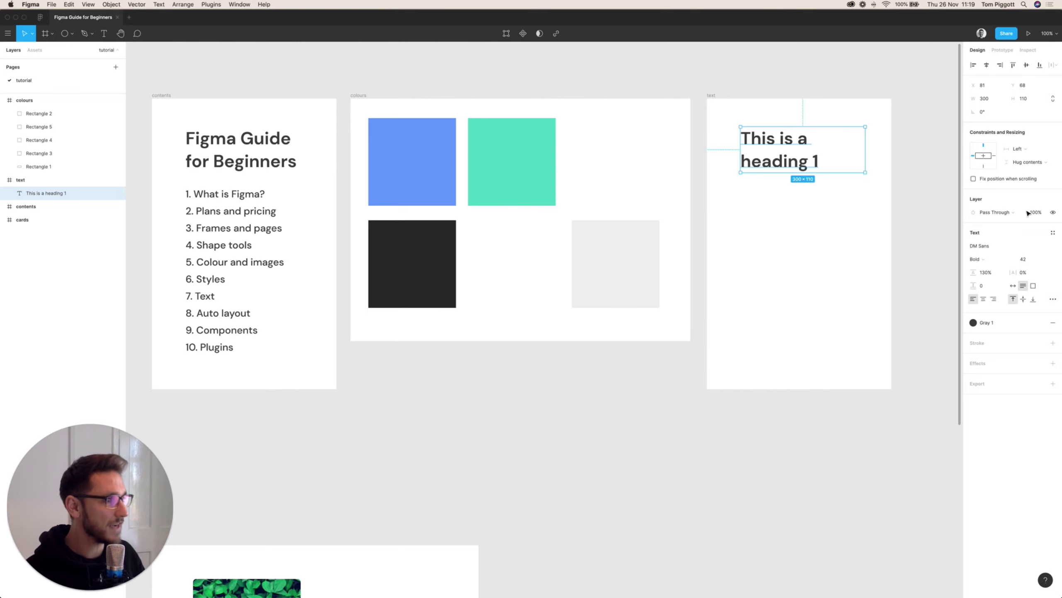
Step: Save the heading's formatting as a new text style named "h1"
{"action": "left_click", "coordinate": [1053, 233]}
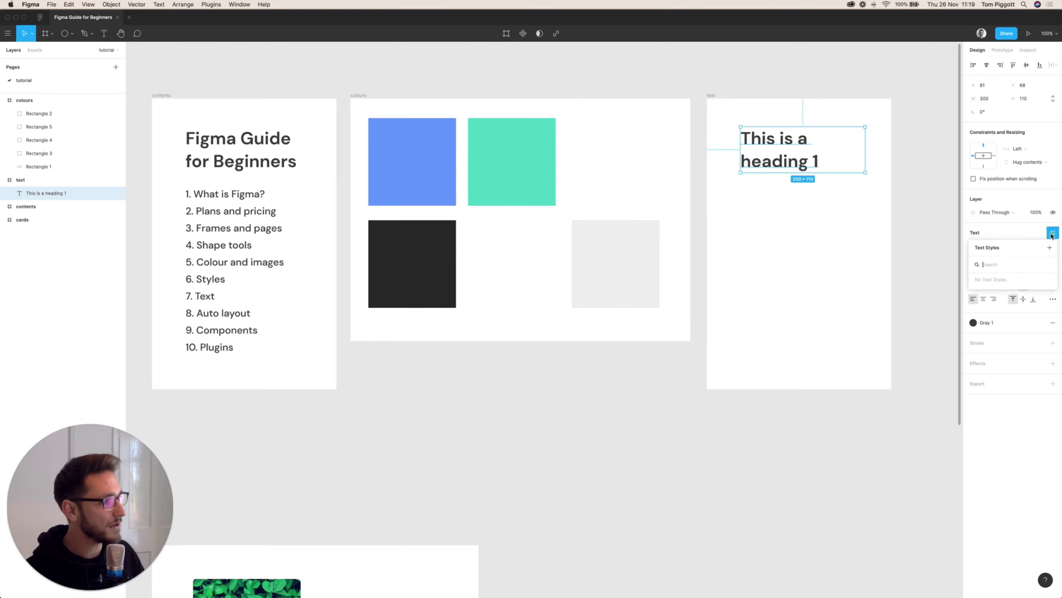
{"action": "left_click", "coordinate": [1050, 248]}
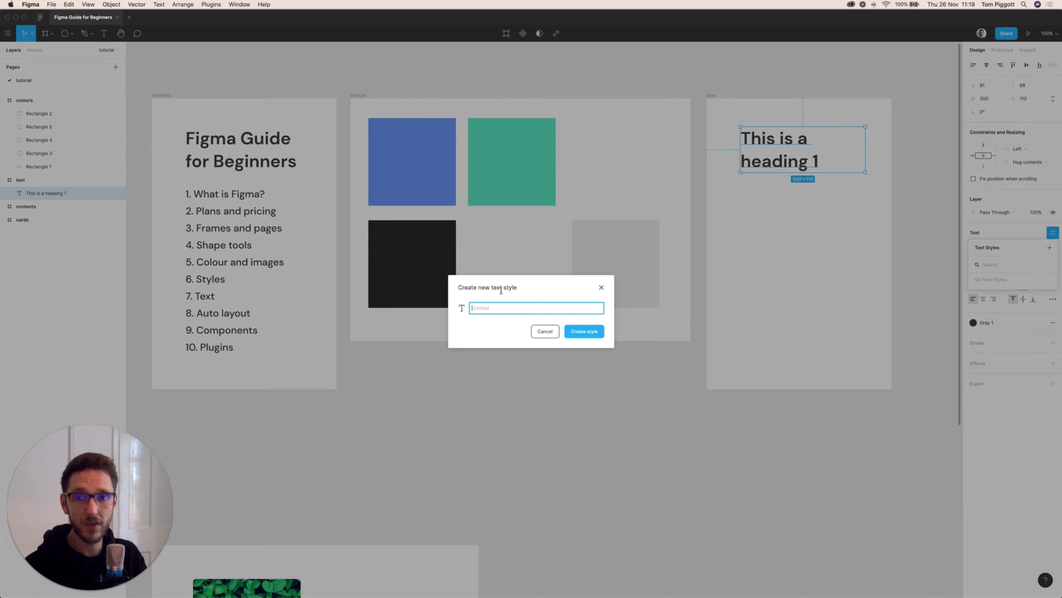
{"action": "type", "text": "headings / h1"}
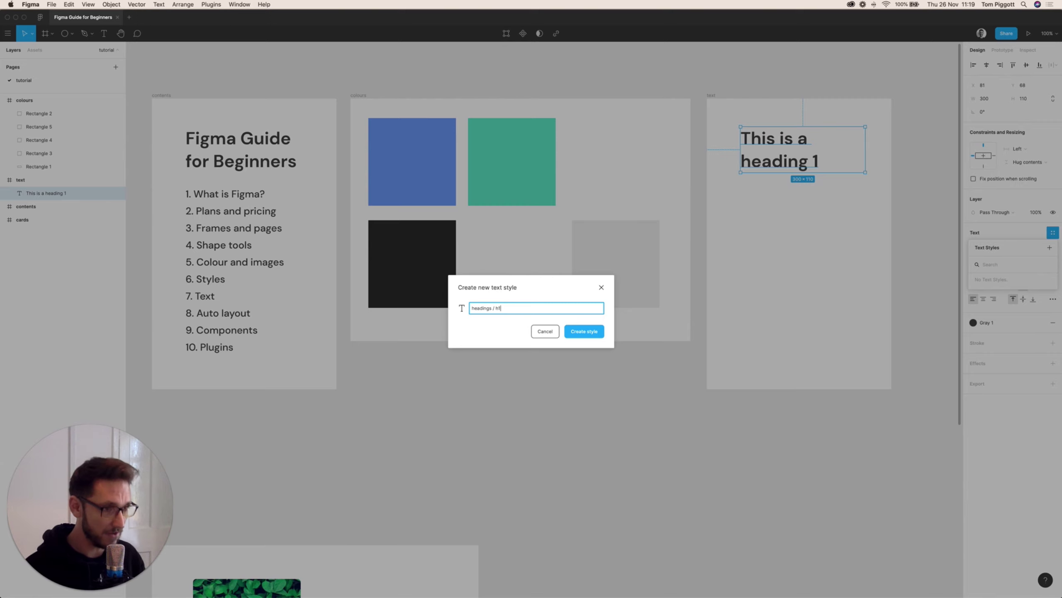
{"action": "key", "text": "super+a"}
{"action": "type", "text": "h1"}
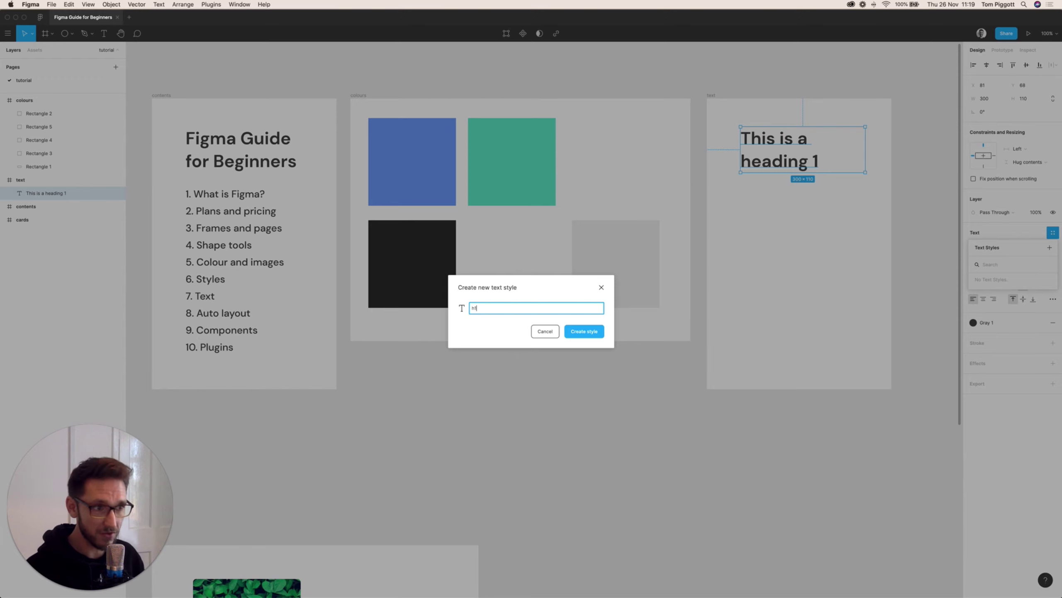
{"action": "key", "text": "Return"}
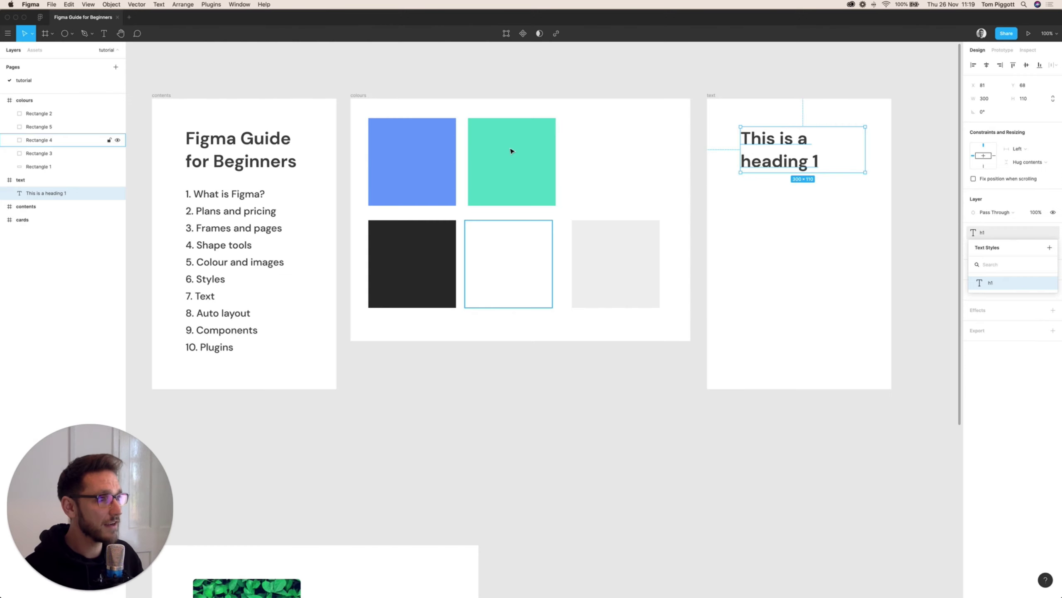
{"action": "left_click", "coordinate": [686, 72]}
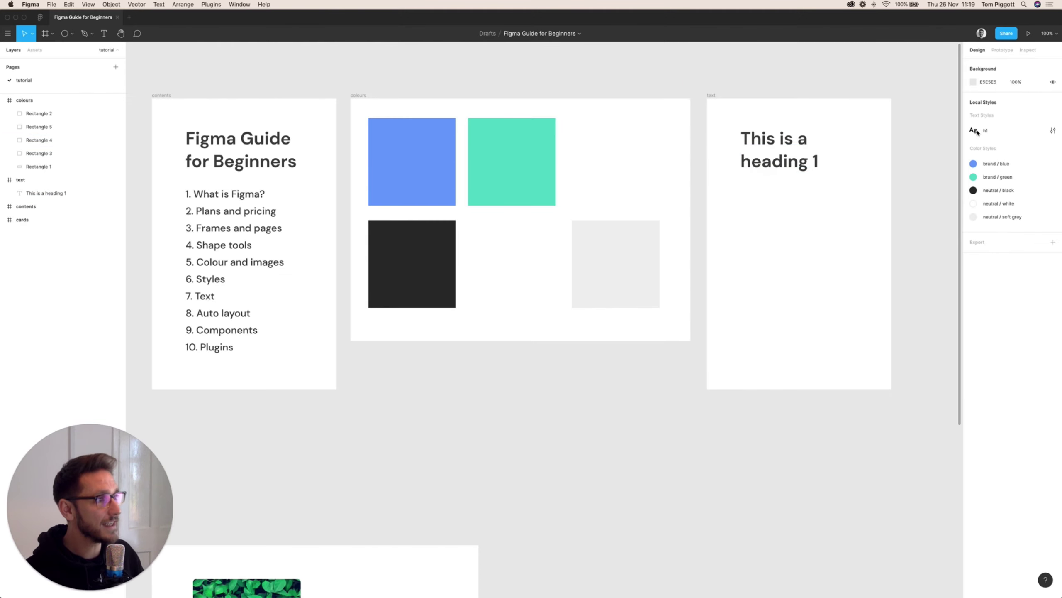
Step: Duplicate the heading and place the copy directly below the original in the text frame, at Y 216
{"action": "left_click", "coordinate": [784, 144]}
{"action": "key", "text": "super+d"}
{"action": "left_click_drag", "start_coordinate": [784, 143], "coordinate": [784, 206]}
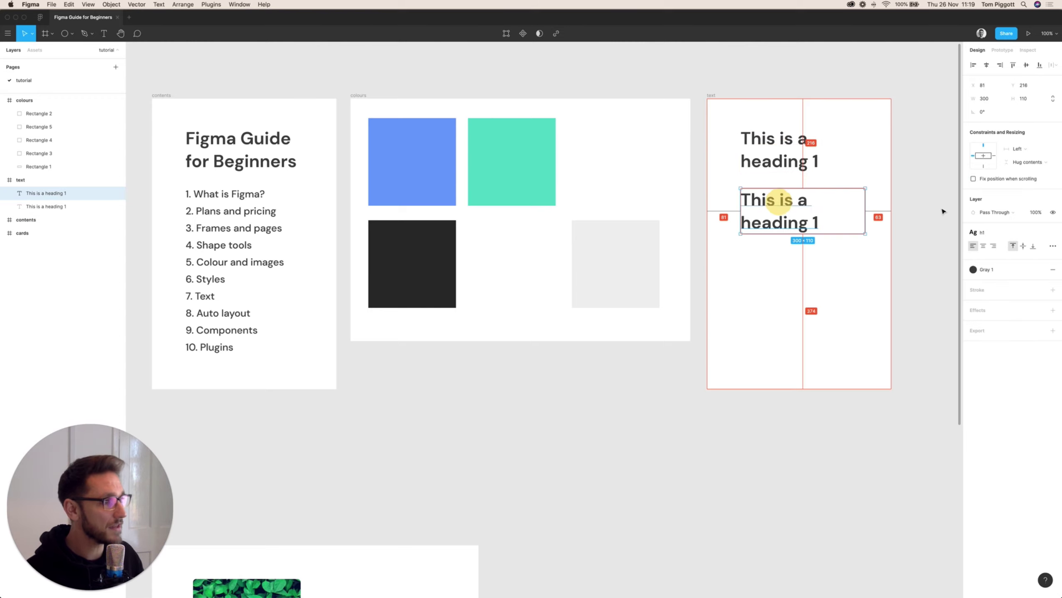
Step: Detach the copied heading from the h1 style and set its font size to 36
{"action": "left_click", "coordinate": [1054, 233]}
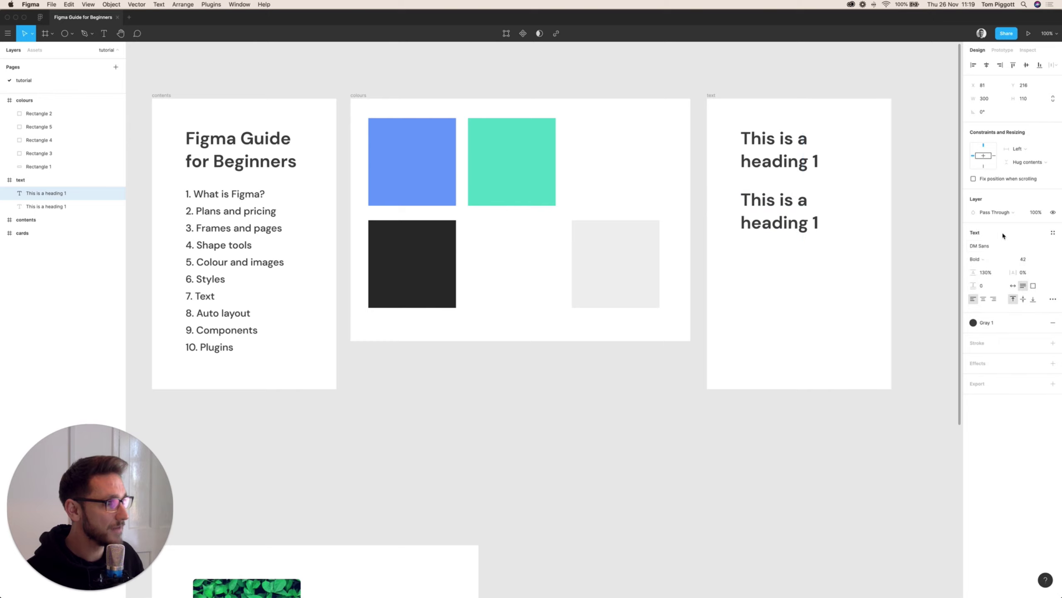
{"action": "left_click", "coordinate": [1029, 260]}
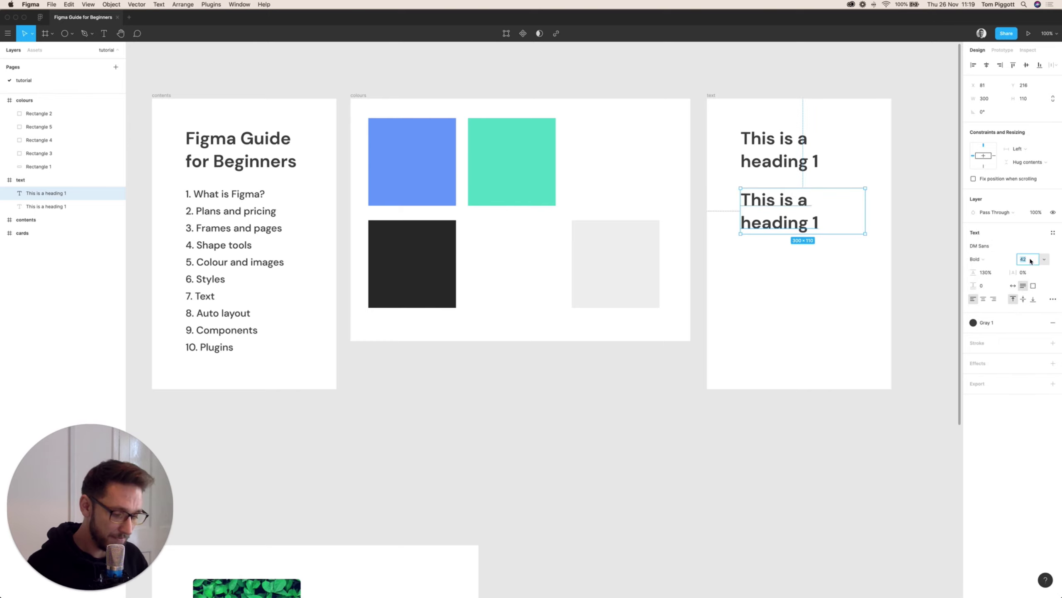
{"action": "key", "text": "Return"}
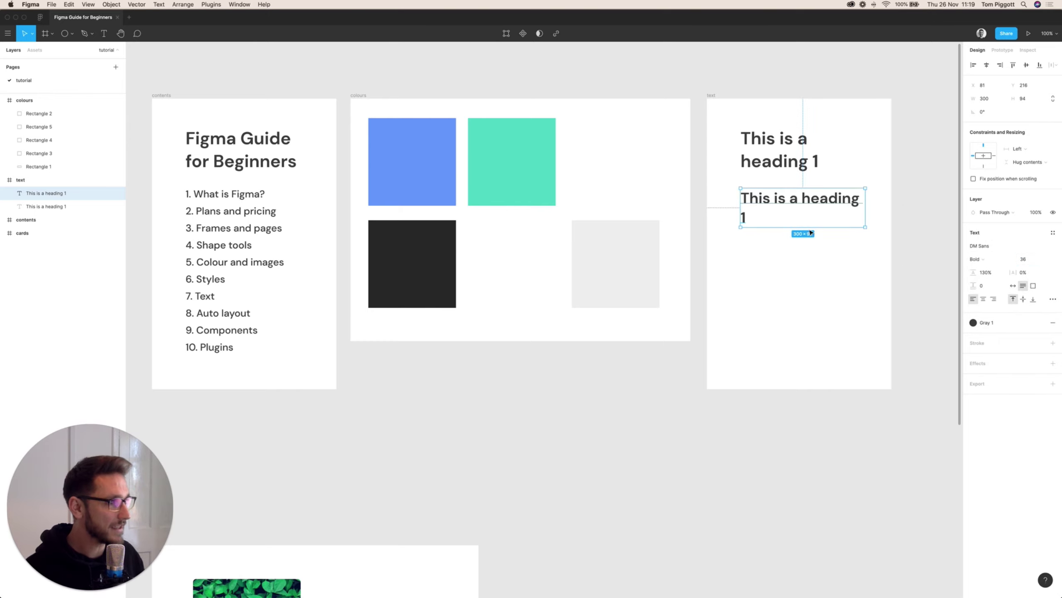
Step: Replace the copied heading's text with "This is an H2"
{"action": "double_click", "coordinate": [757, 217]}
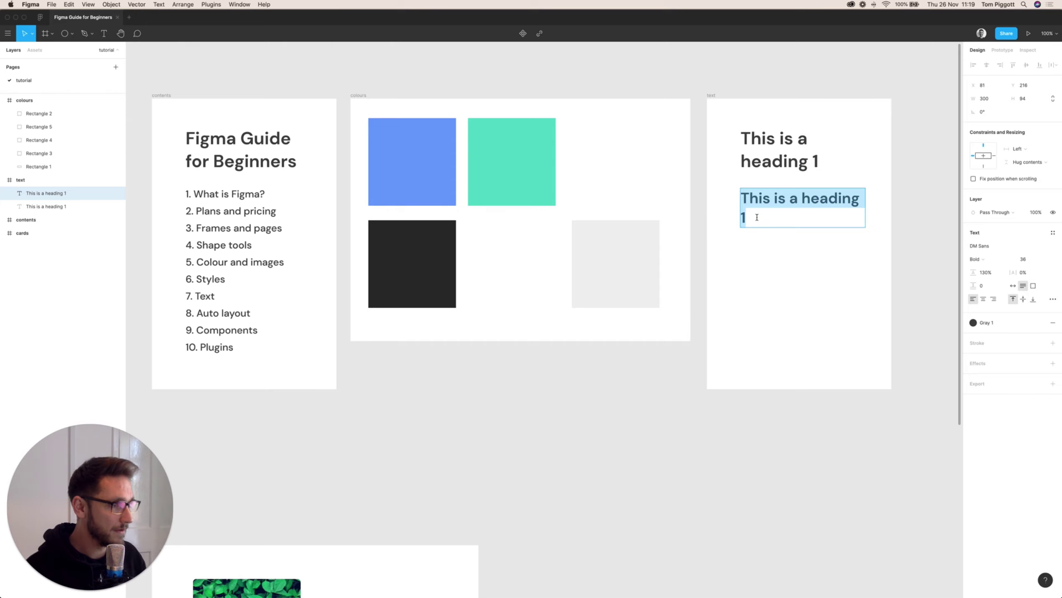
{"action": "type", "text": "This is an H2"}
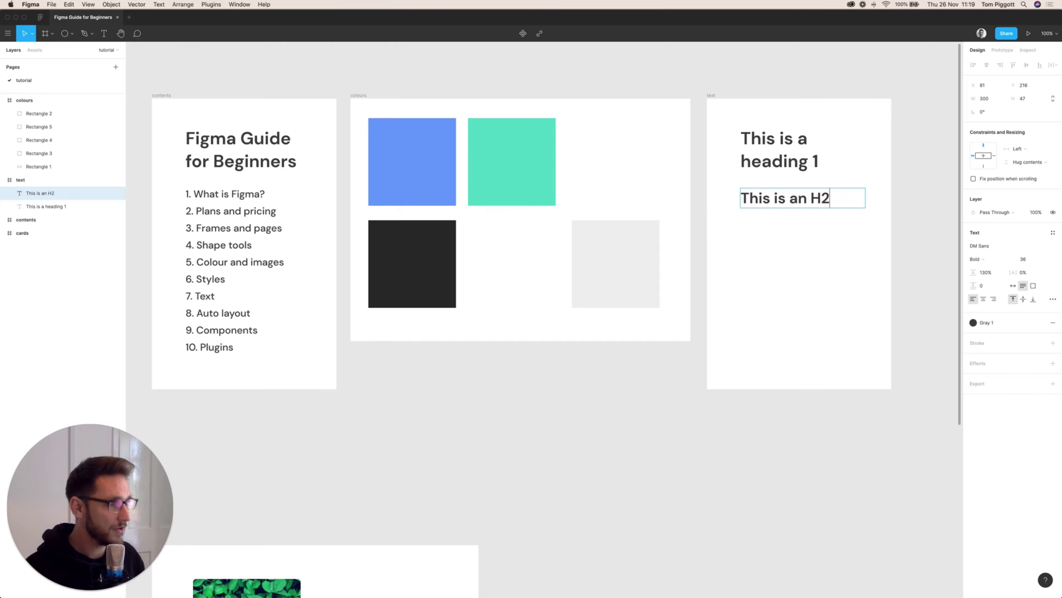
{"action": "key", "text": "Escape"}
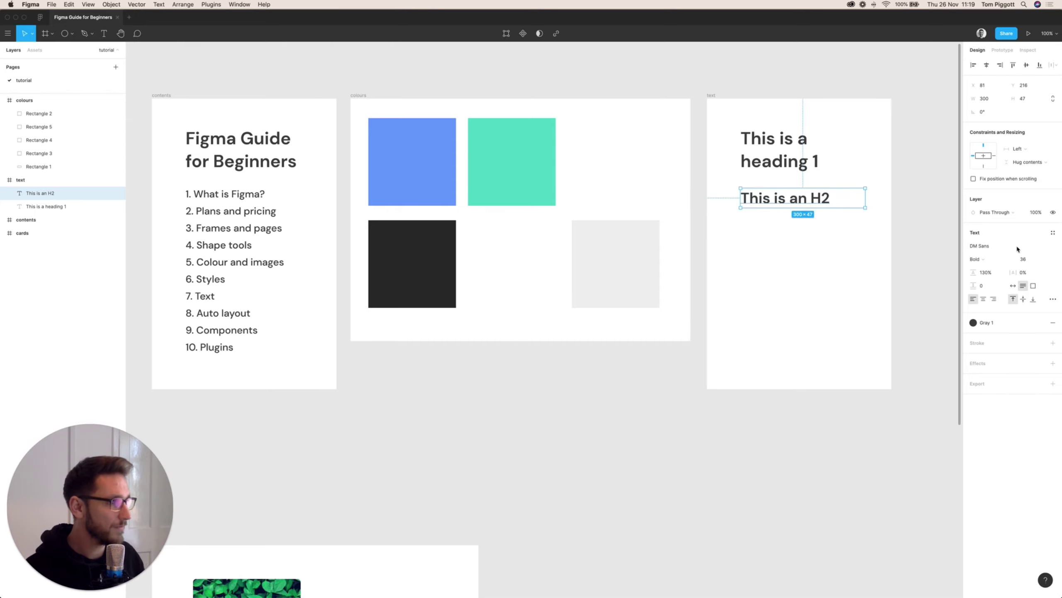
Step: Save the second heading's formatting as a new text style named "h2"
{"action": "left_click", "coordinate": [1052, 232]}
{"action": "left_click", "coordinate": [1049, 248]}
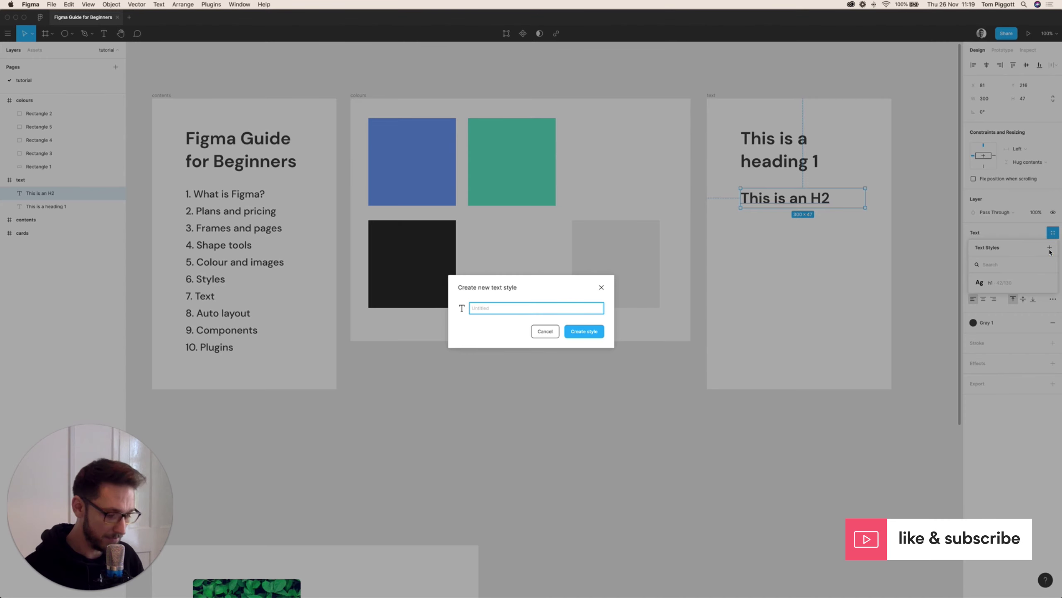
{"action": "type", "text": "h2"}
{"action": "key", "text": "Return"}
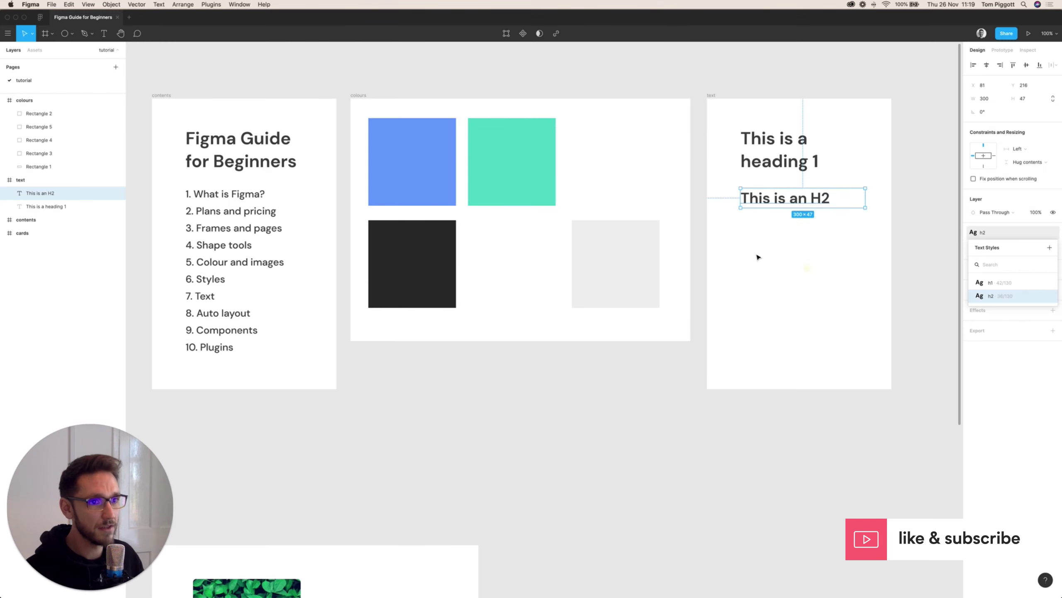
{"action": "left_click", "coordinate": [807, 272]}
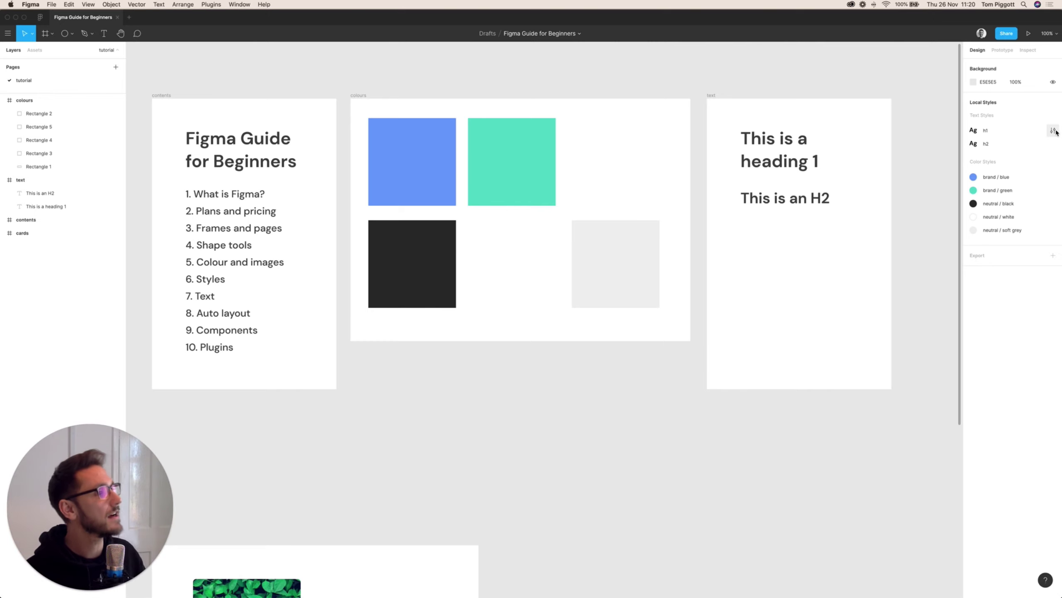
Step: Review the font properties of the h1 text style and return to the local styles list
{"action": "left_click", "coordinate": [1052, 130]}
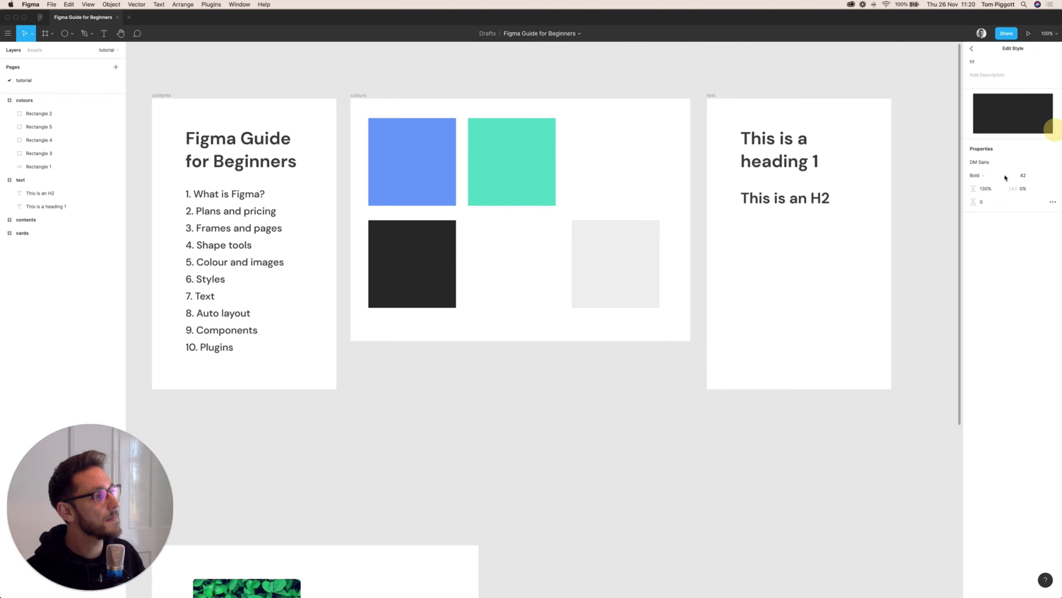
{"action": "left_click", "coordinate": [971, 48]}
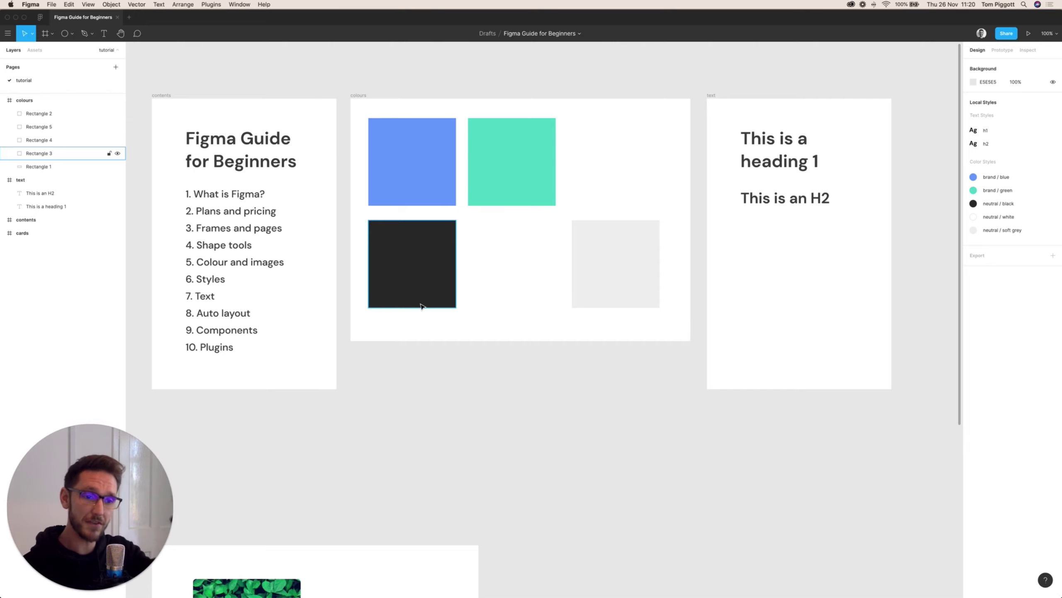
{"action": "left_click", "coordinate": [483, 470]}
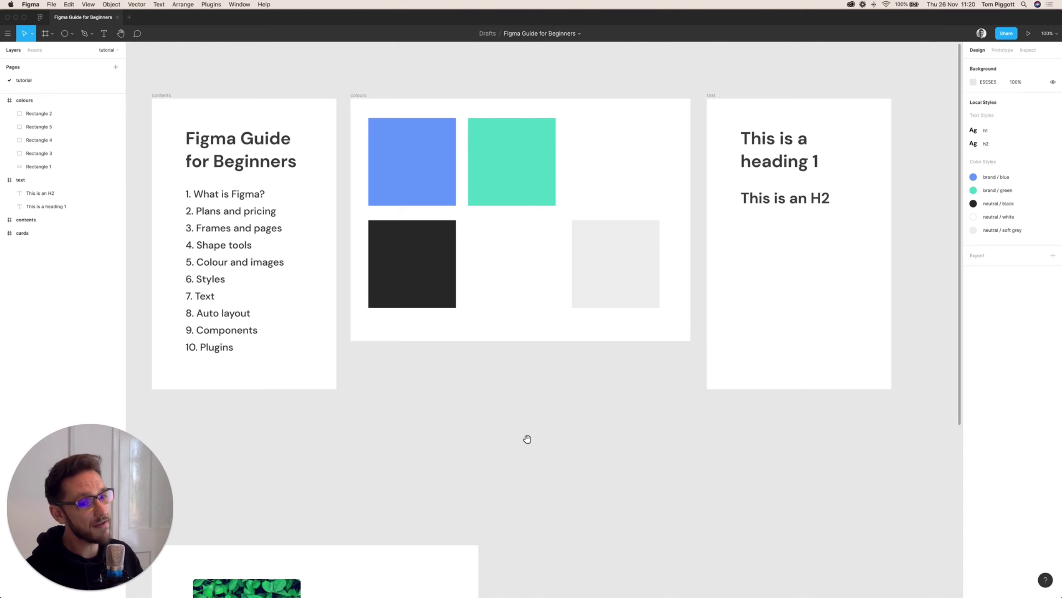
Step: Draw a rectangle about 208 × 174 in the cards frame, to the right of the plant card and aligned with its top
{"action": "left_click_drag", "start_coordinate": [526, 439], "coordinate": [552, 280]}
{"action": "key", "text": "z"}
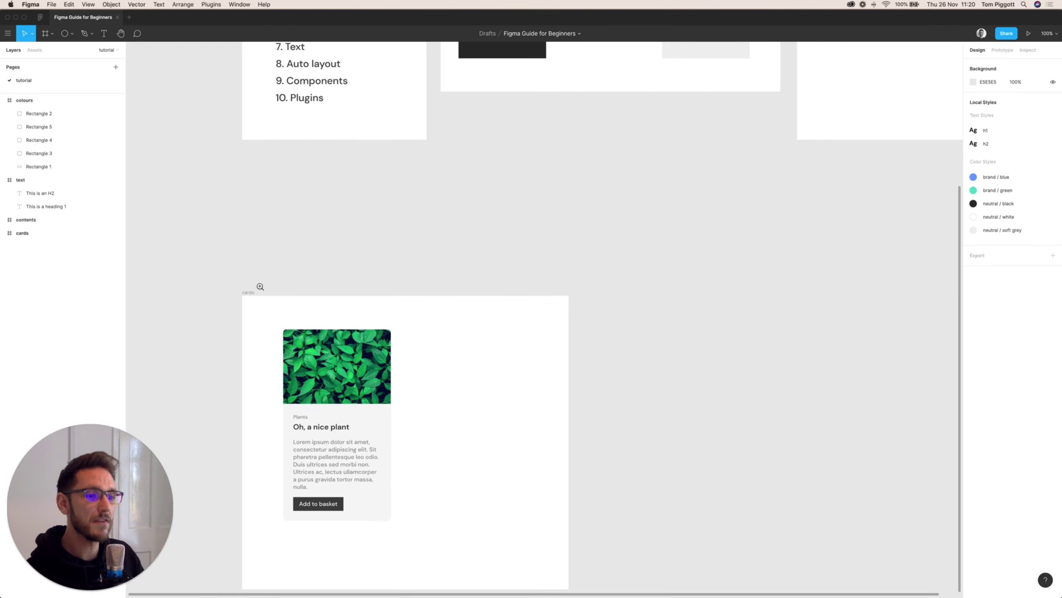
{"action": "left_click_drag", "start_coordinate": [238, 294], "coordinate": [456, 535]}
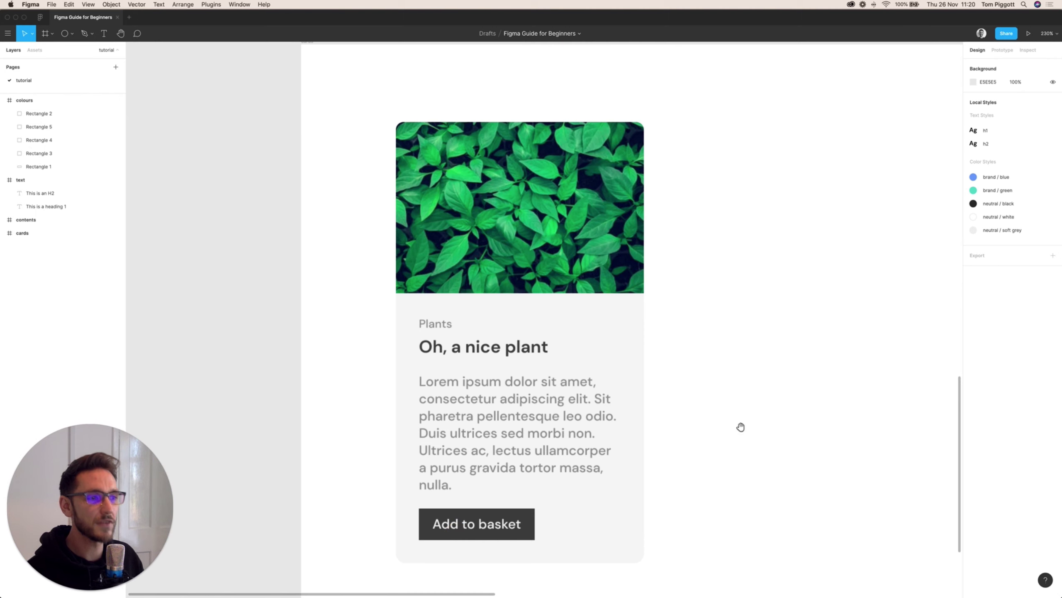
{"action": "left_click_drag", "start_coordinate": [711, 424], "coordinate": [697, 420]}
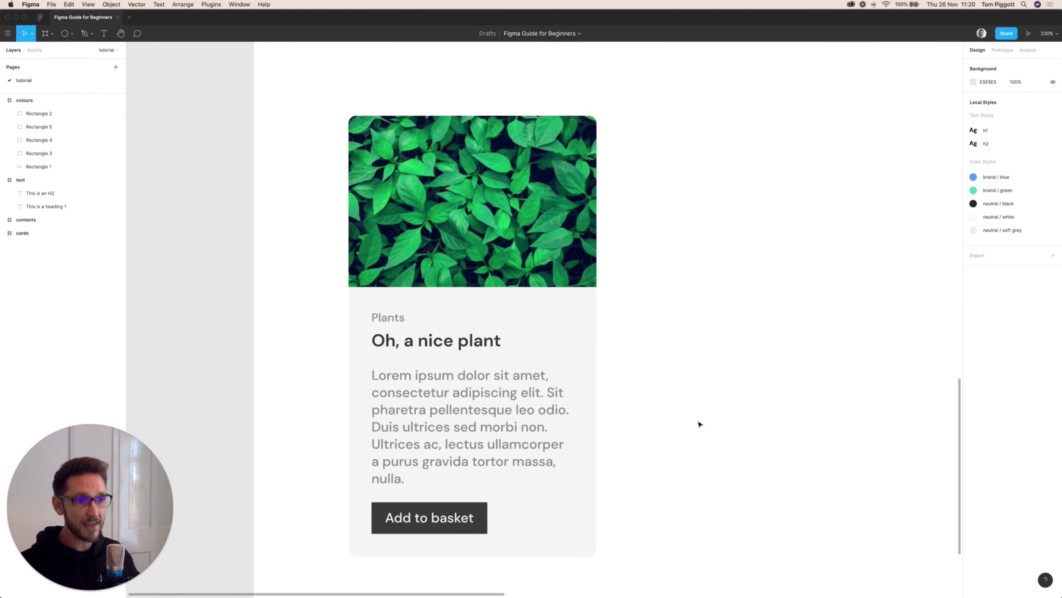
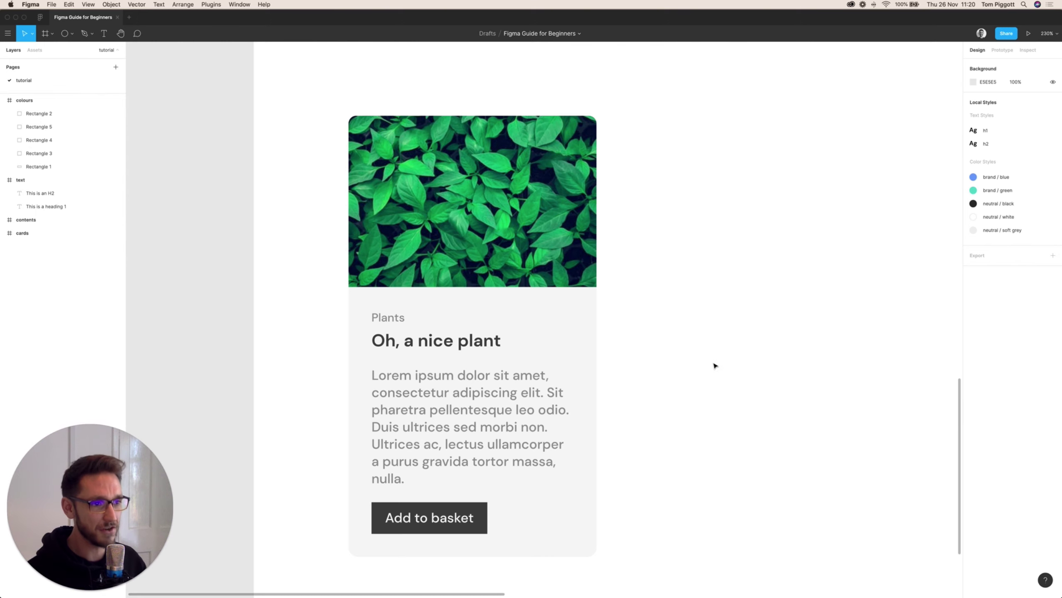
{"action": "left_click_drag", "start_coordinate": [737, 279], "coordinate": [616, 286]}
{"action": "left_click", "coordinate": [72, 37]}
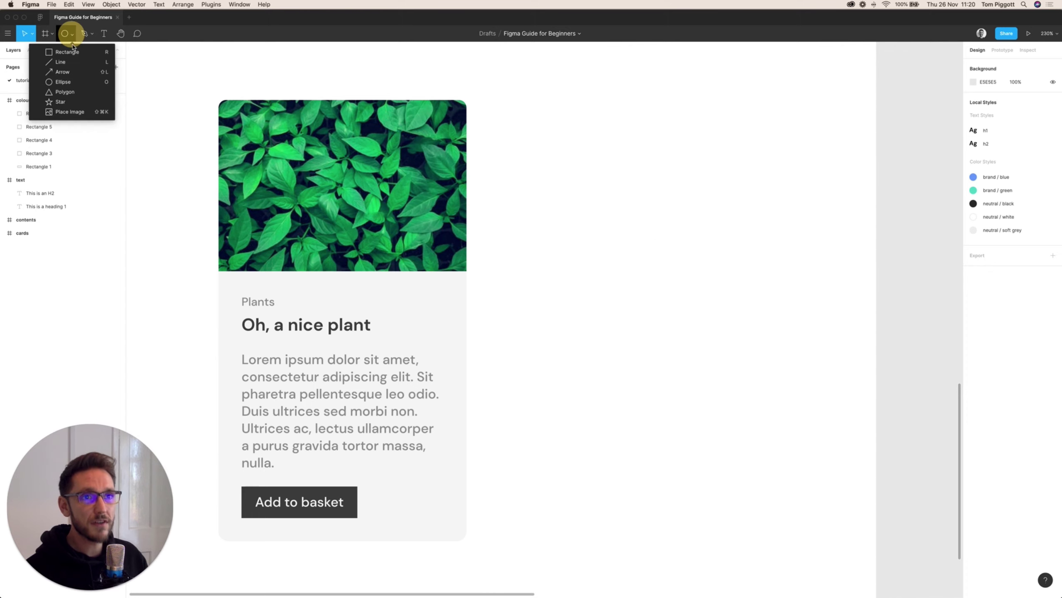
{"action": "left_click", "coordinate": [71, 49]}
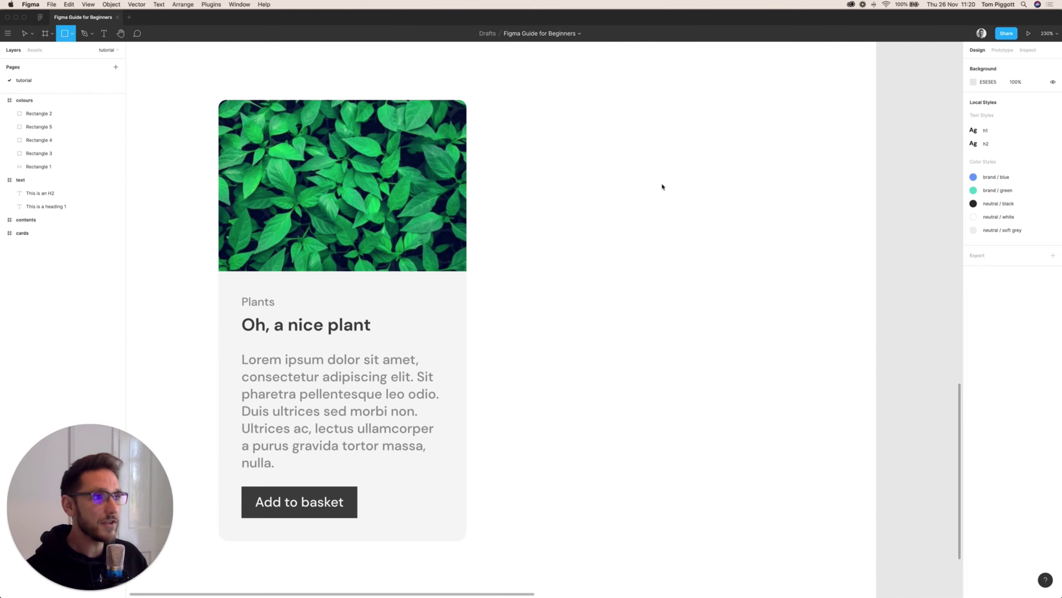
{"action": "mouse_move", "coordinate": [522, 101]}
{"action": "left_mouse_down"}
{"action": "mouse_move", "coordinate": [704, 230]}
{"action": "mouse_move", "coordinate": [722, 267]}
{"action": "left_mouse_up"}
Step: Set the new rectangle's width to 200
{"action": "left_click", "coordinate": [992, 98]}
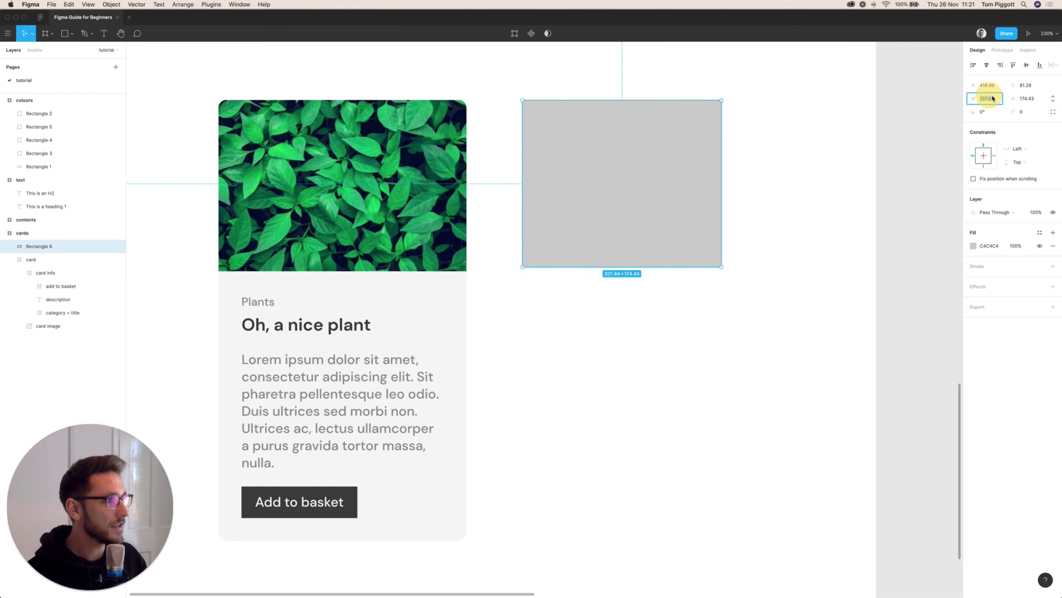
{"action": "type", "text": "200"}
{"action": "key", "text": "Return"}
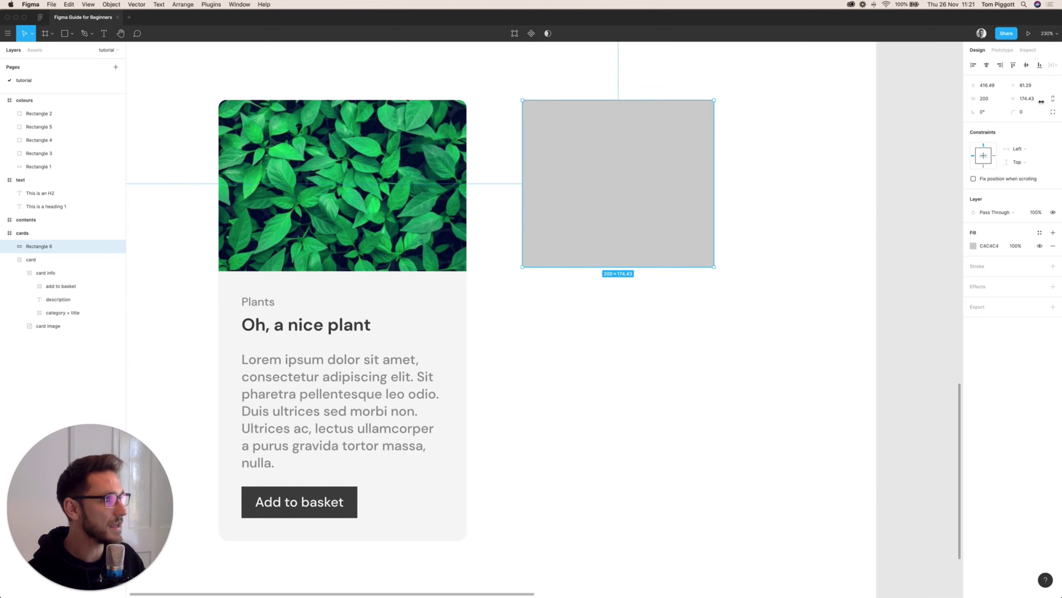
Step: Try a uniform corner radius of 8 on the rectangle
{"action": "left_click", "coordinate": [1022, 112]}
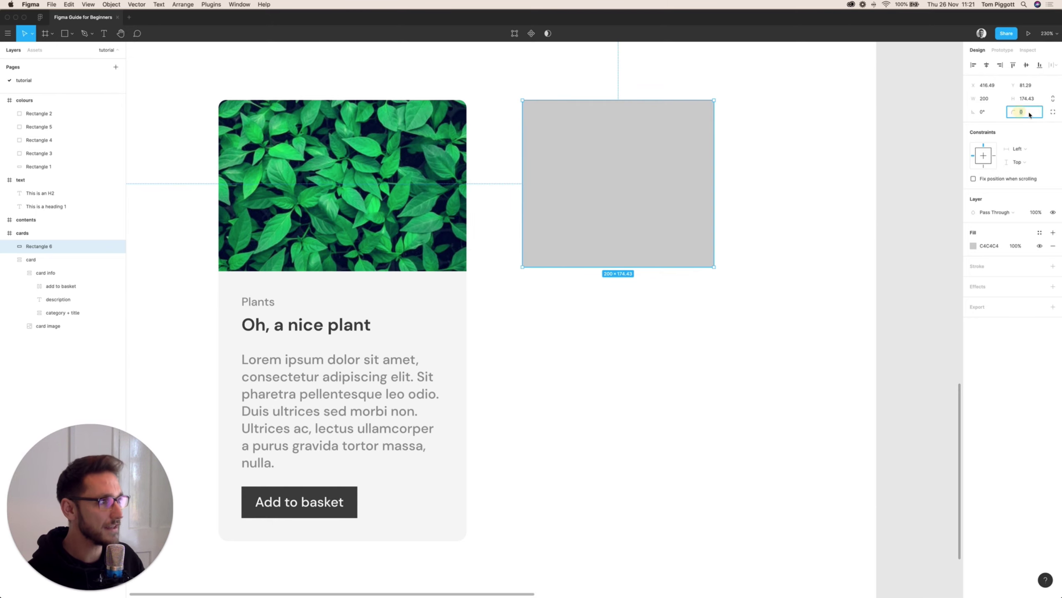
{"action": "type", "text": "8"}
{"action": "key", "text": "Return"}
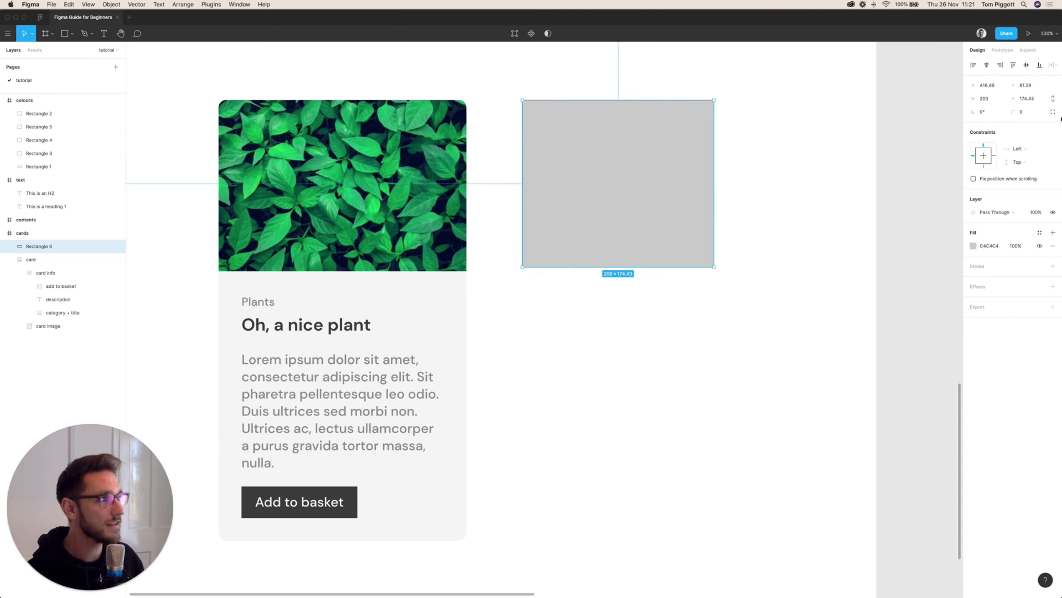
Step: Enable independent corner radii on the rectangle and set its two top corners to 8
{"action": "left_click", "coordinate": [1053, 112]}
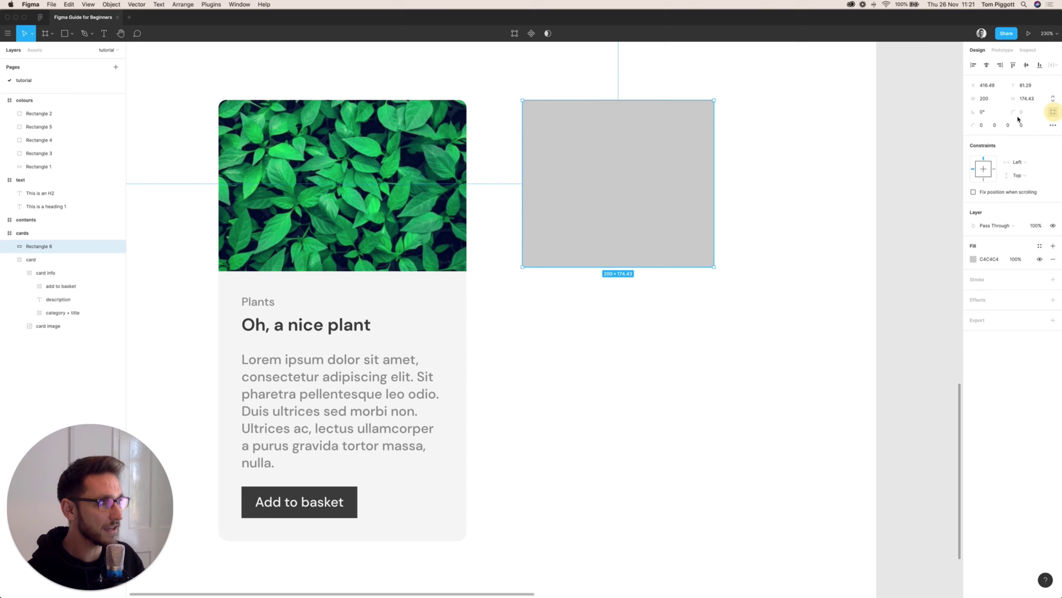
{"action": "left_click", "coordinate": [983, 126]}
{"action": "type", "text": "8"}
{"action": "key", "text": "Tab"}
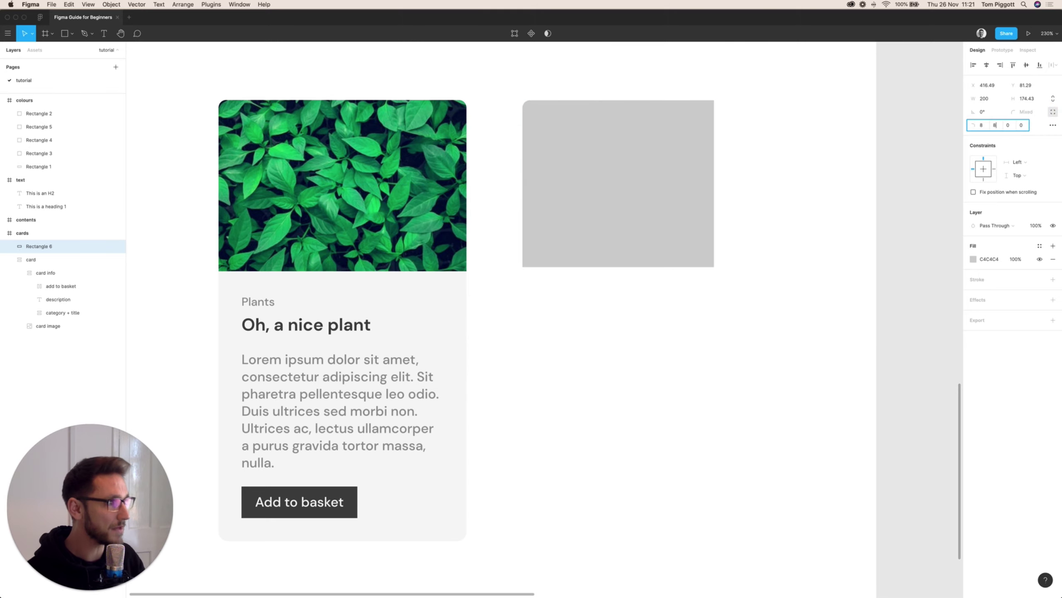
{"action": "type", "text": "8"}
{"action": "key", "text": "Tab"}
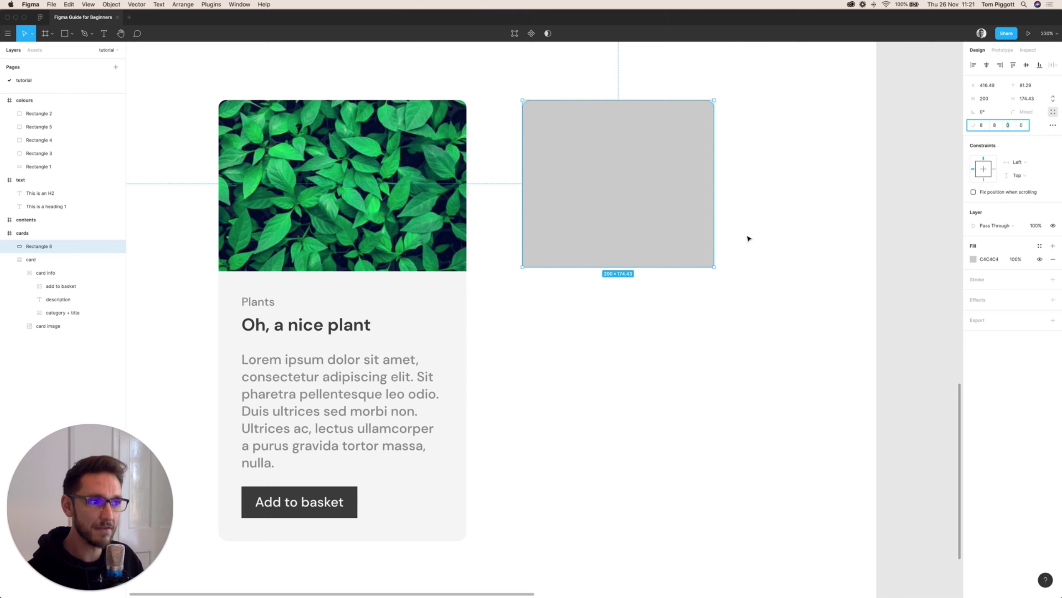
Step: Replace the rectangle's solid fill with an image fill using the photo of dark green monstera leaves
{"action": "left_click", "coordinate": [974, 259]}
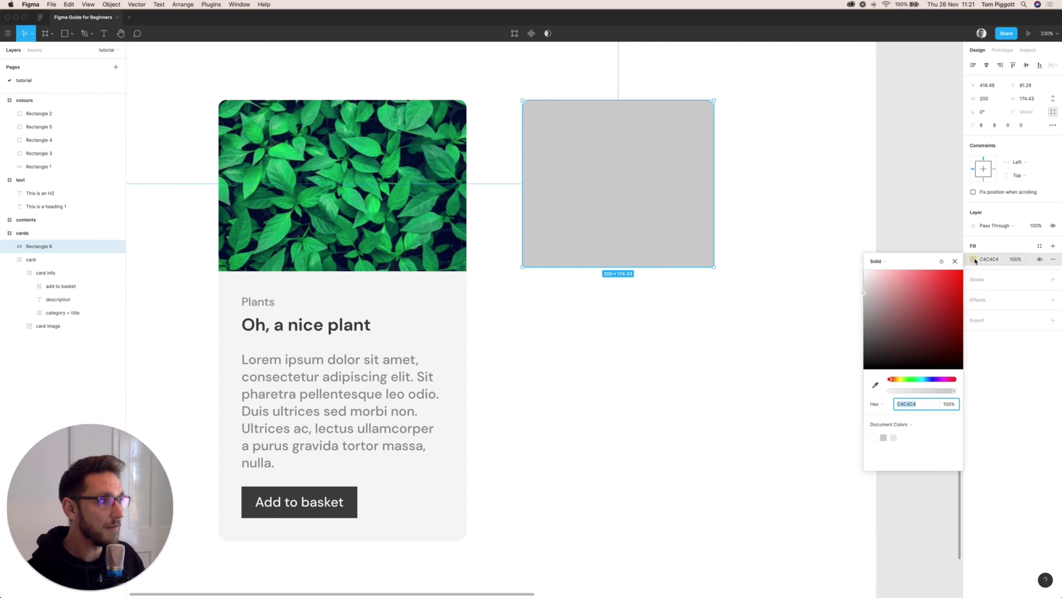
{"action": "left_click", "coordinate": [874, 262]}
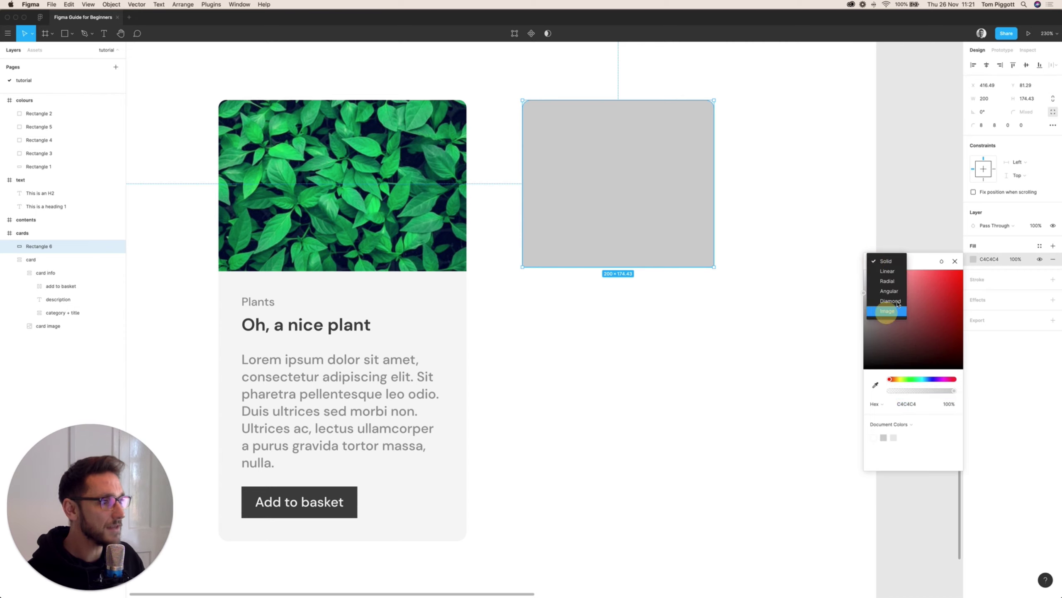
{"action": "left_click", "coordinate": [895, 311]}
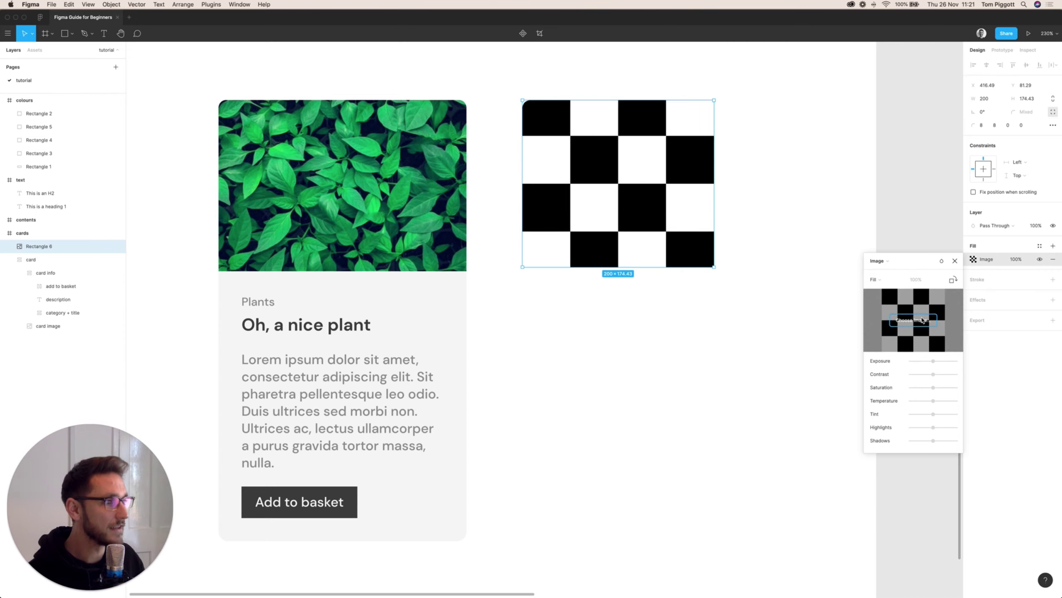
{"action": "left_click", "coordinate": [913, 319]}
{"action": "double_click", "coordinate": [368, 72]}
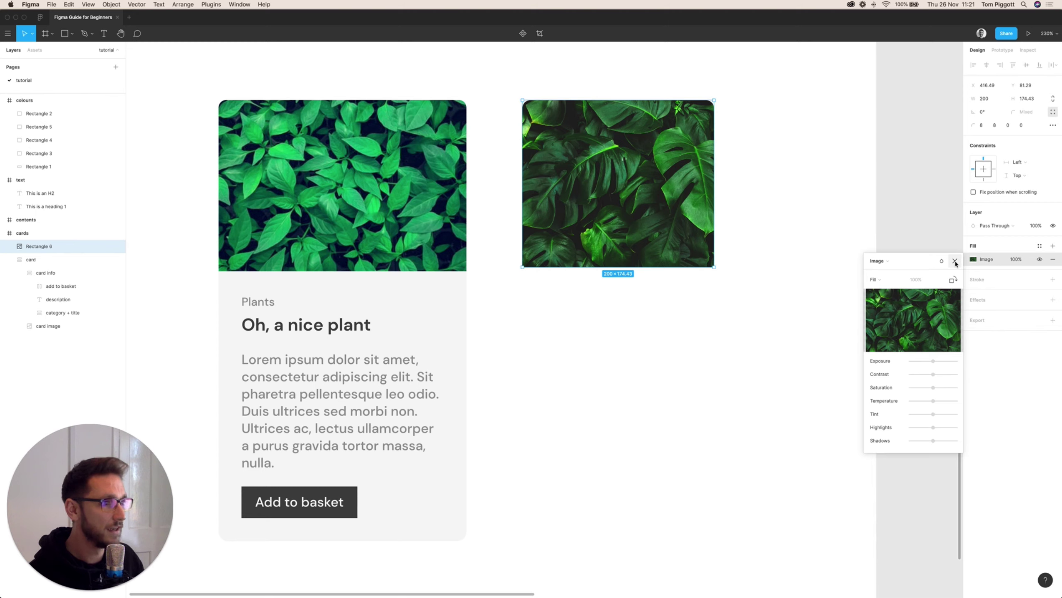
{"action": "left_click", "coordinate": [954, 261]}
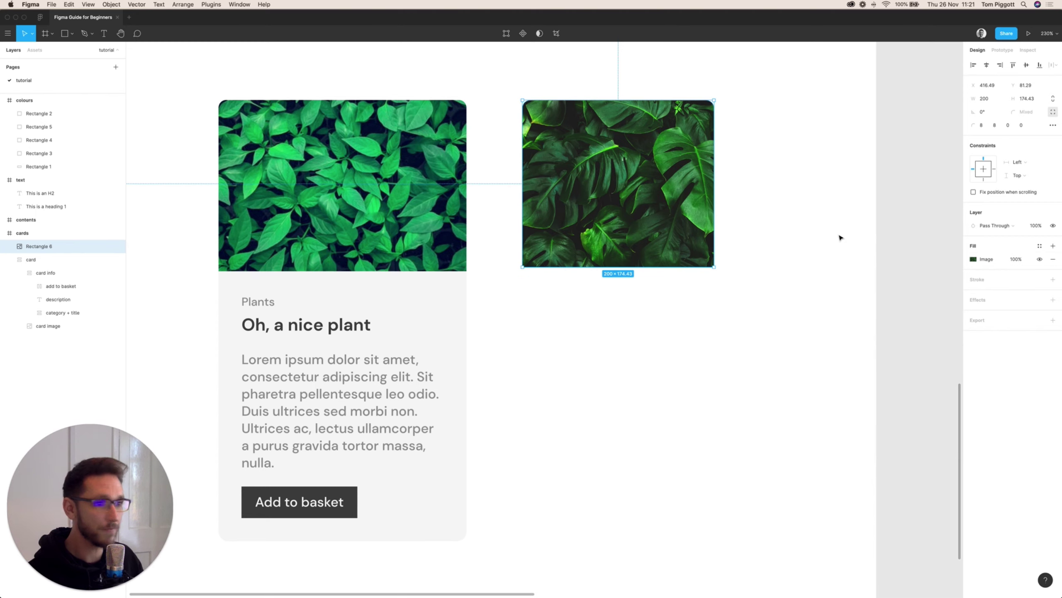
{"action": "left_click", "coordinate": [661, 359]}
Step: Set the width of the leaf image rectangle to 250
{"action": "left_click", "coordinate": [652, 150]}
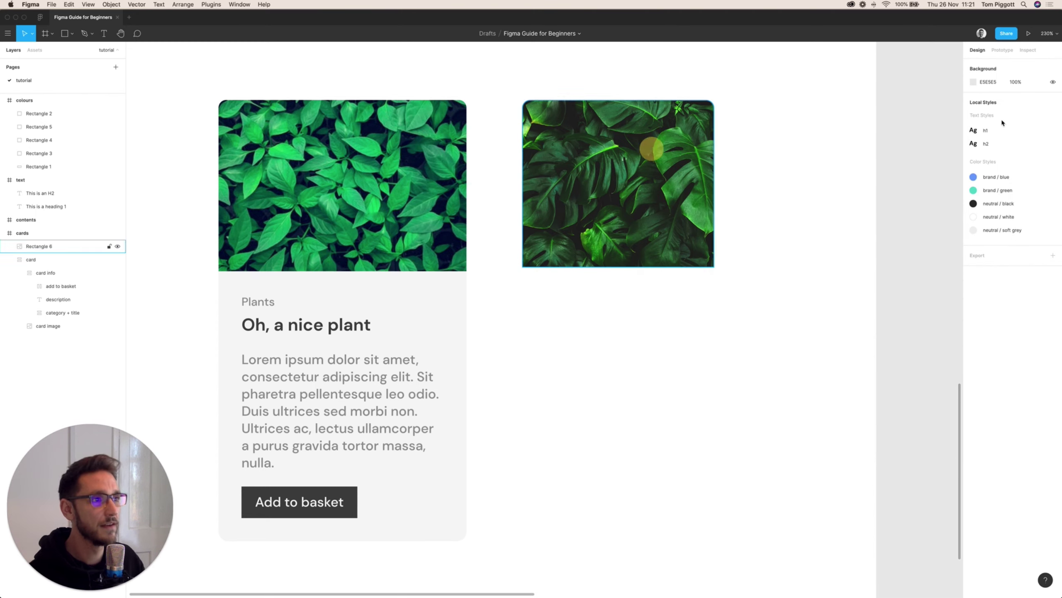
{"action": "left_click", "coordinate": [994, 100]}
{"action": "type", "text": "250"}
{"action": "key", "text": "Return"}
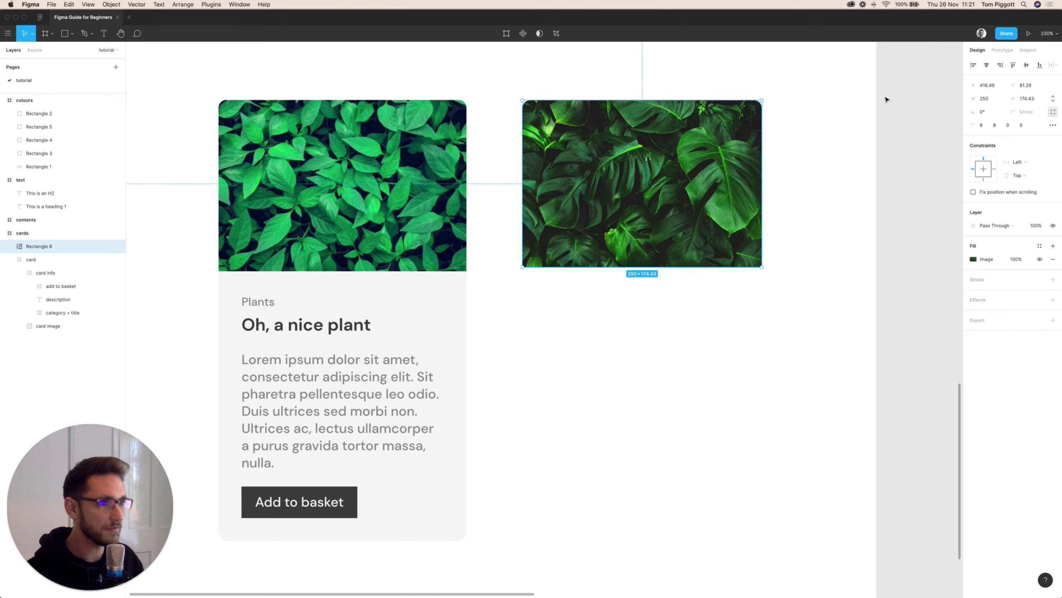
{"action": "left_click", "coordinate": [672, 346]}
Step: Add the text "Plants" below the new leaf image, slightly inset from its left edge, and detach it from the h2 text style
{"action": "key", "text": "t"}
{"action": "left_click", "coordinate": [550, 305]}
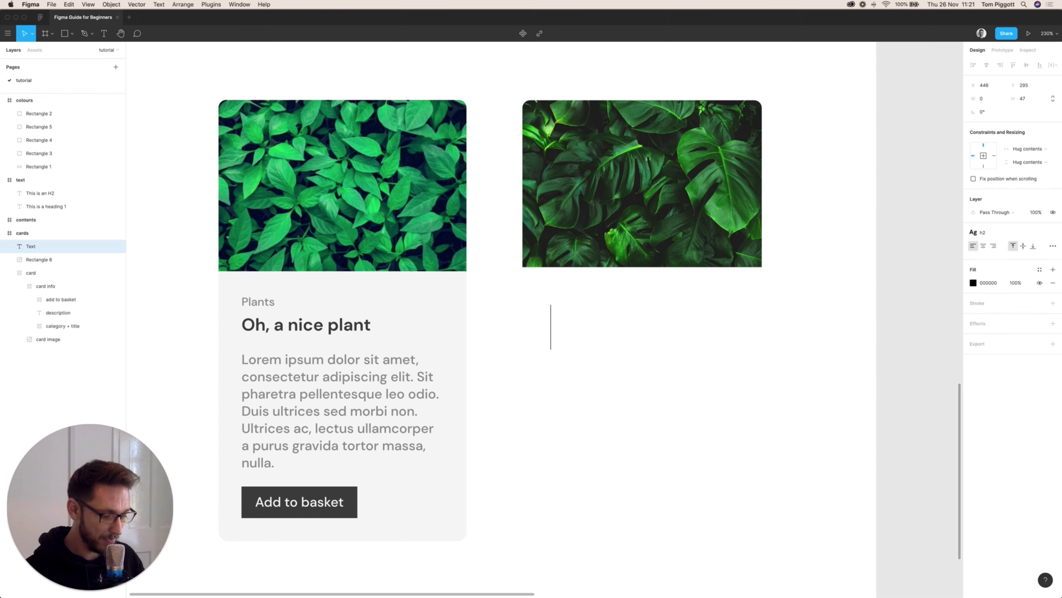
{"action": "type", "text": "Plants"}
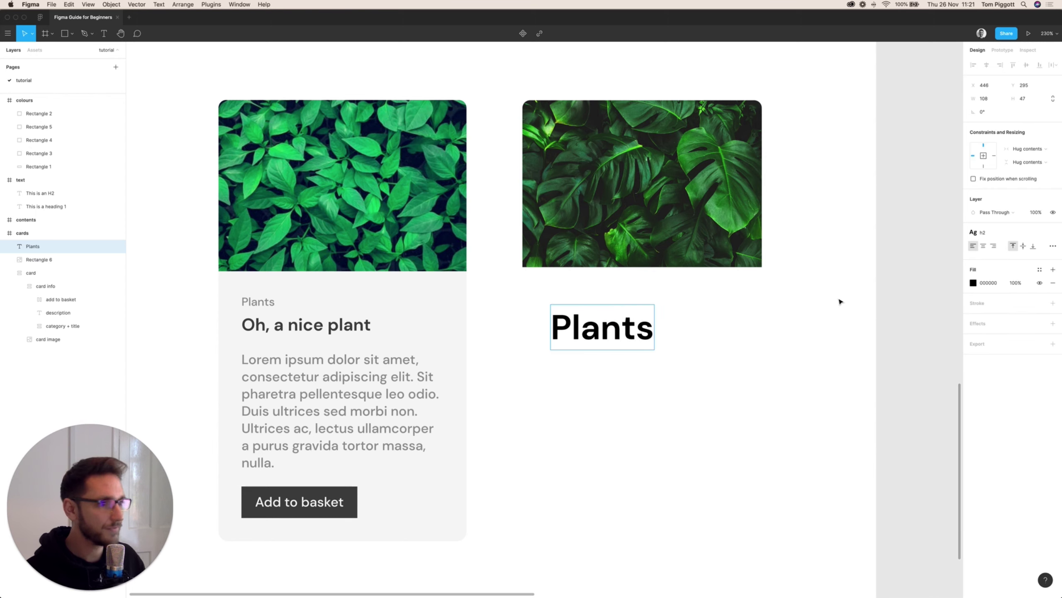
{"action": "key", "text": "Escape"}
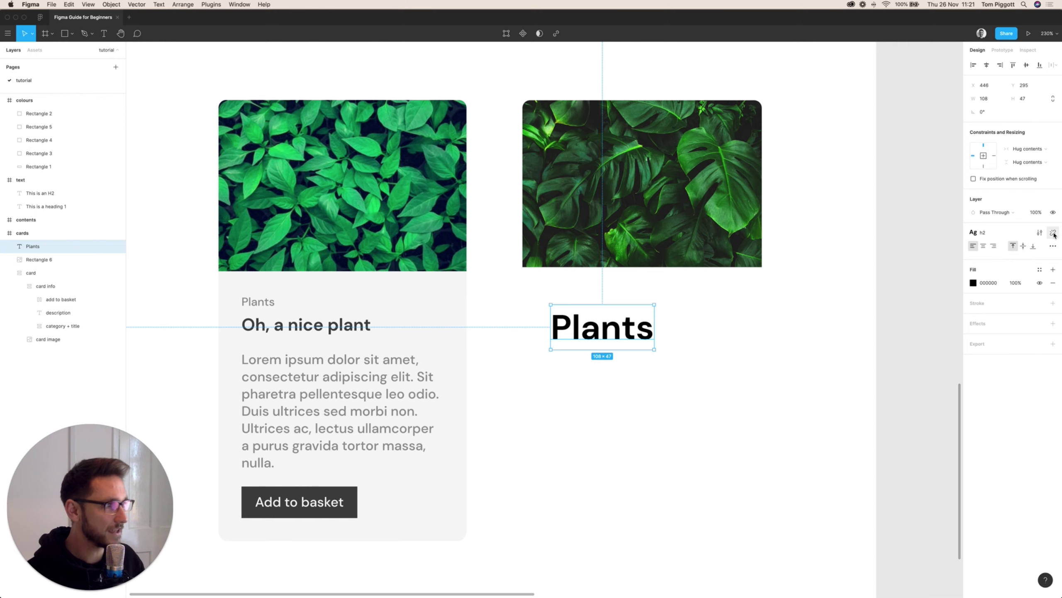
{"action": "left_click", "coordinate": [1054, 233]}
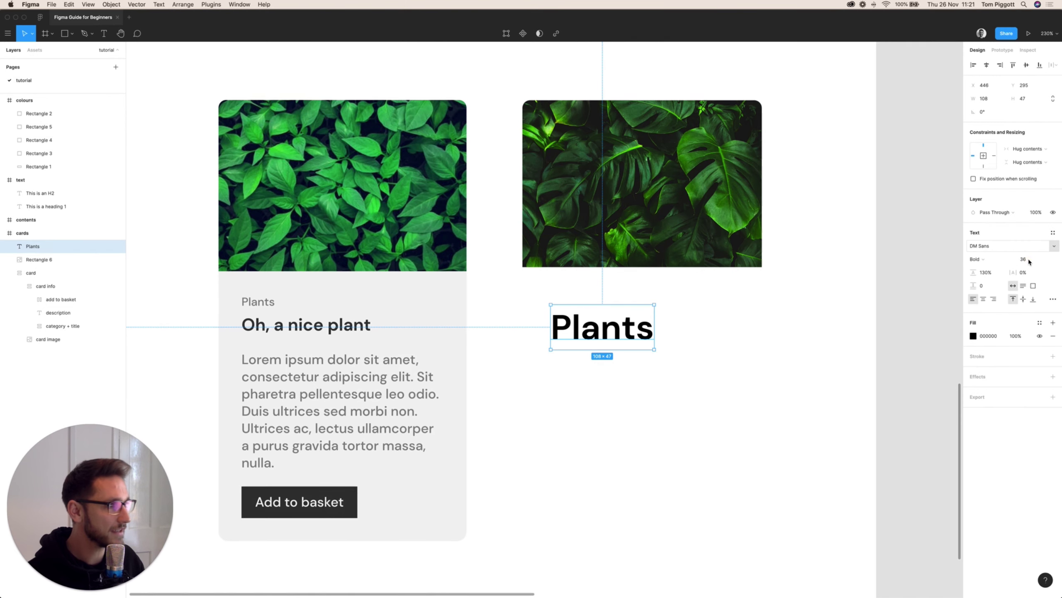
Step: Set the large "Plants" label to 12 Medium and fill it with the Gray 3 colour style
{"action": "left_click", "coordinate": [1026, 259]}
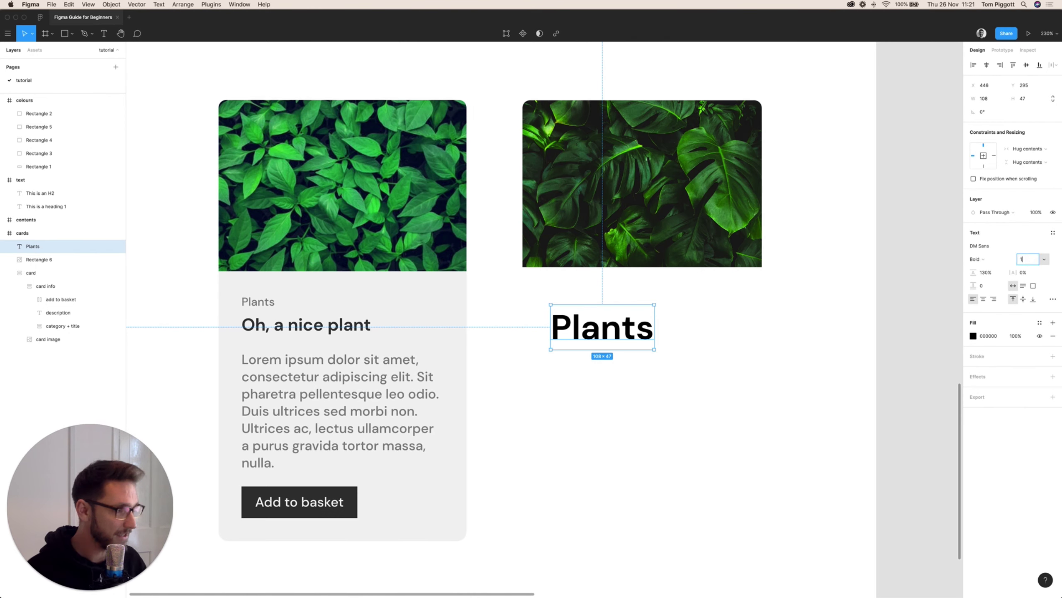
{"action": "type", "text": "12"}
{"action": "key", "text": "Return"}
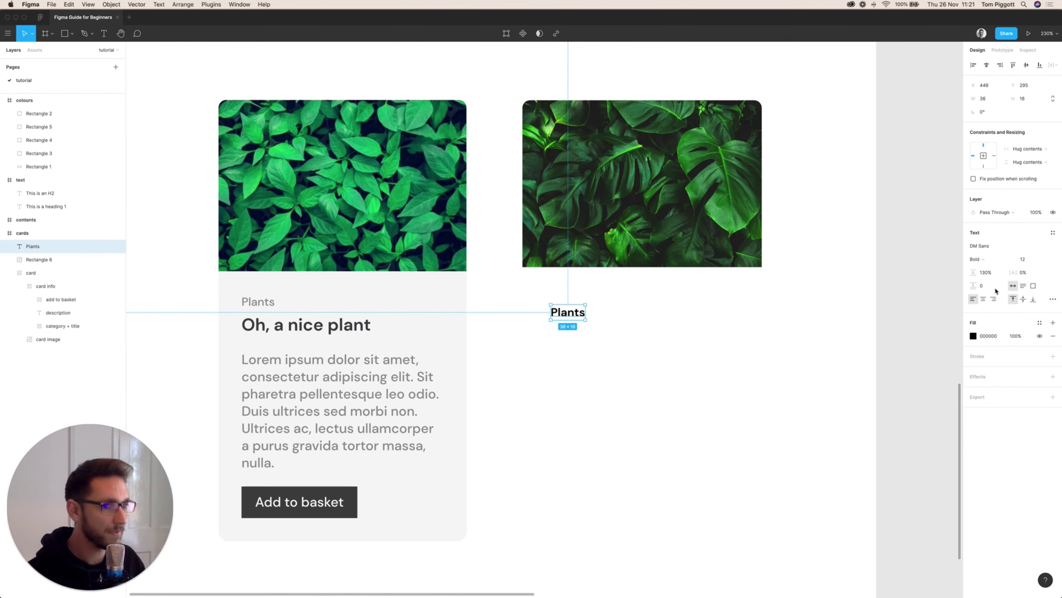
{"action": "left_click", "coordinate": [993, 258]}
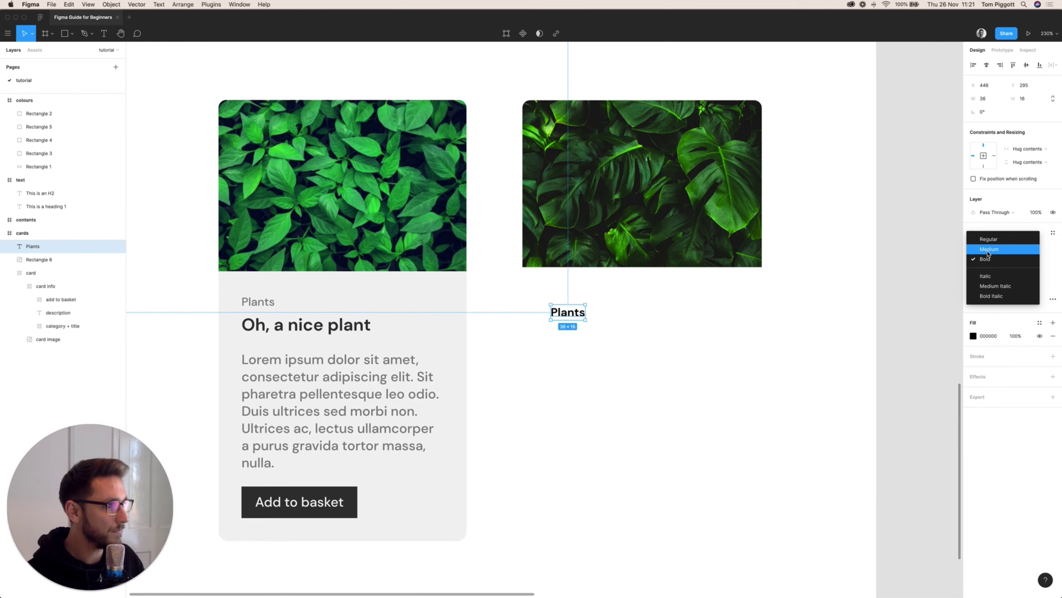
{"action": "left_click", "coordinate": [988, 253]}
{"action": "left_click", "coordinate": [1040, 322]}
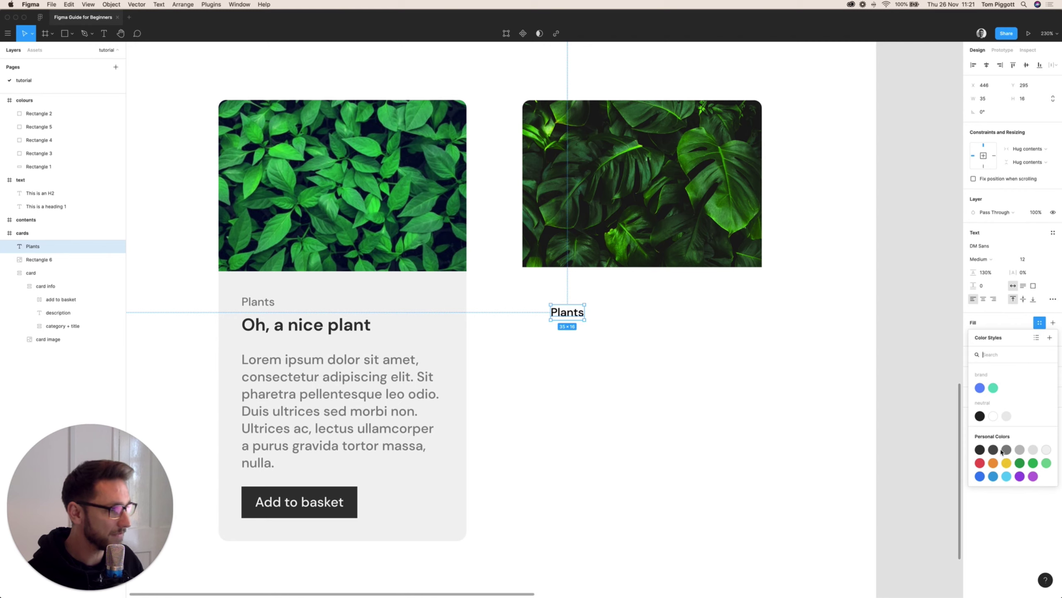
{"action": "left_click", "coordinate": [1007, 449]}
{"action": "left_click", "coordinate": [710, 345]}
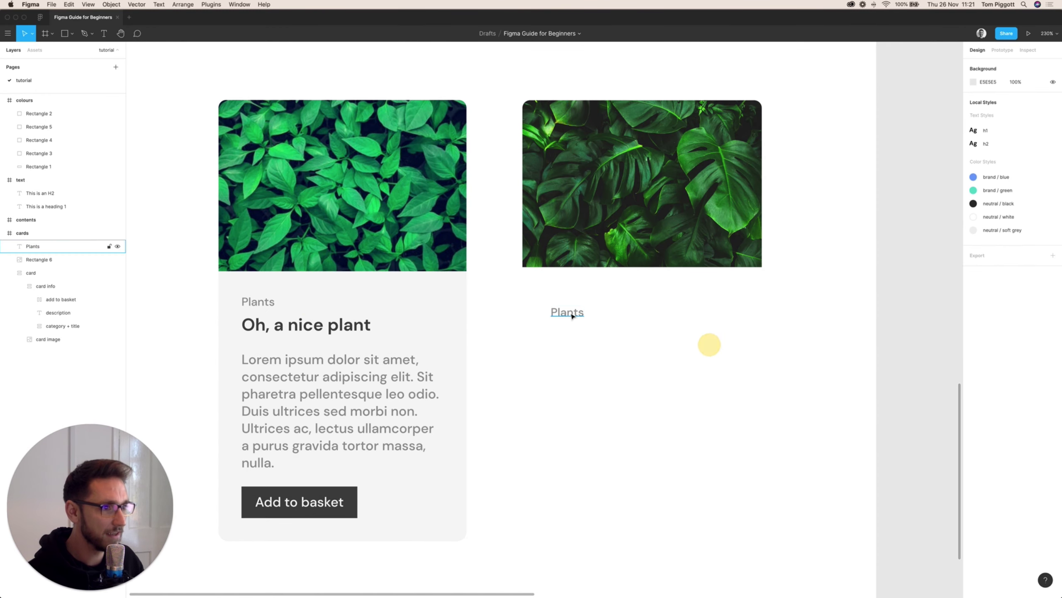
Step: Move the new "Plants" label closer beneath the image, duplicate it just below, and change the copy's text to "Title of the plant"
{"action": "left_click", "coordinate": [563, 298]}
{"action": "mouse_move", "coordinate": [571, 310]}
{"action": "left_mouse_down"}
{"action": "mouse_move", "coordinate": [565, 300]}
{"action": "mouse_move", "coordinate": [559, 320]}
{"action": "left_mouse_up"}
{"action": "left_click", "coordinate": [621, 303]}
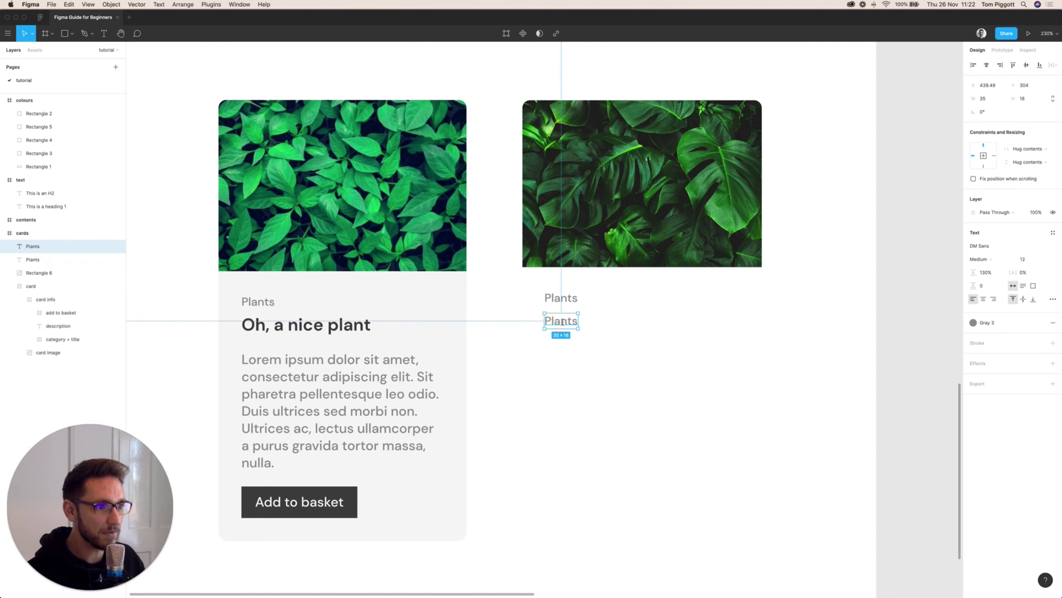
{"action": "double_click", "coordinate": [557, 320]}
{"action": "type", "text": "Title of the plant"}
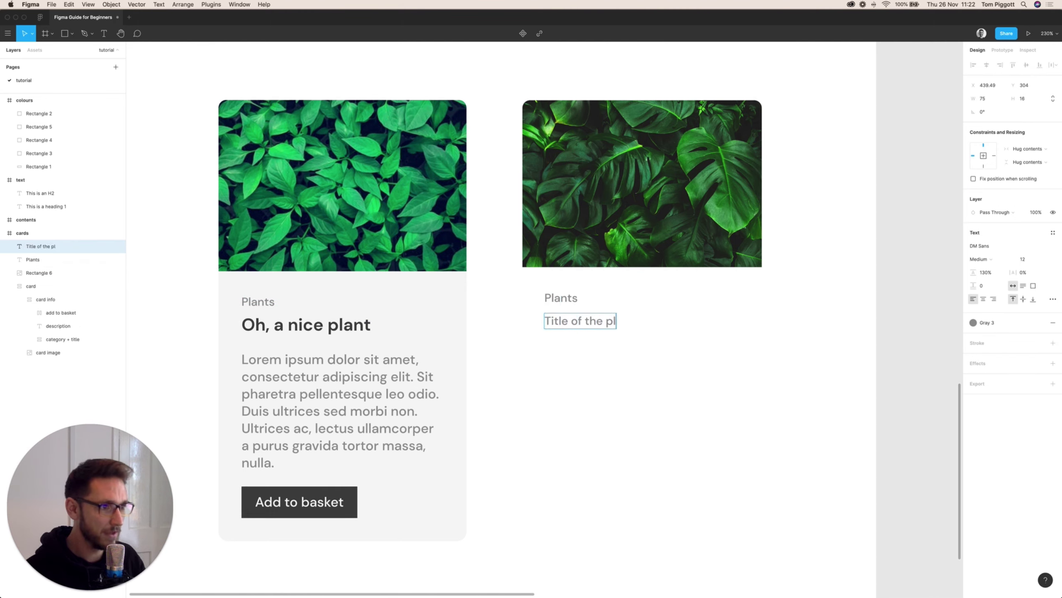
{"action": "key", "text": "Escape"}
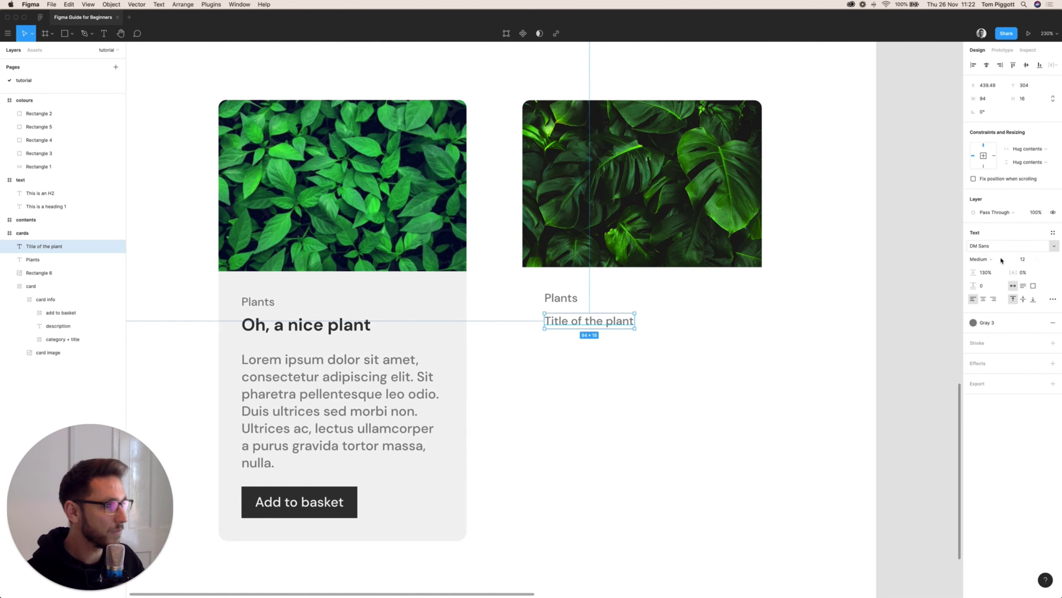
Step: Apply the h2 text style to the plant title, detach the style, and set the font size to 18
{"action": "left_click", "coordinate": [981, 259]}
{"action": "left_click", "coordinate": [1053, 234]}
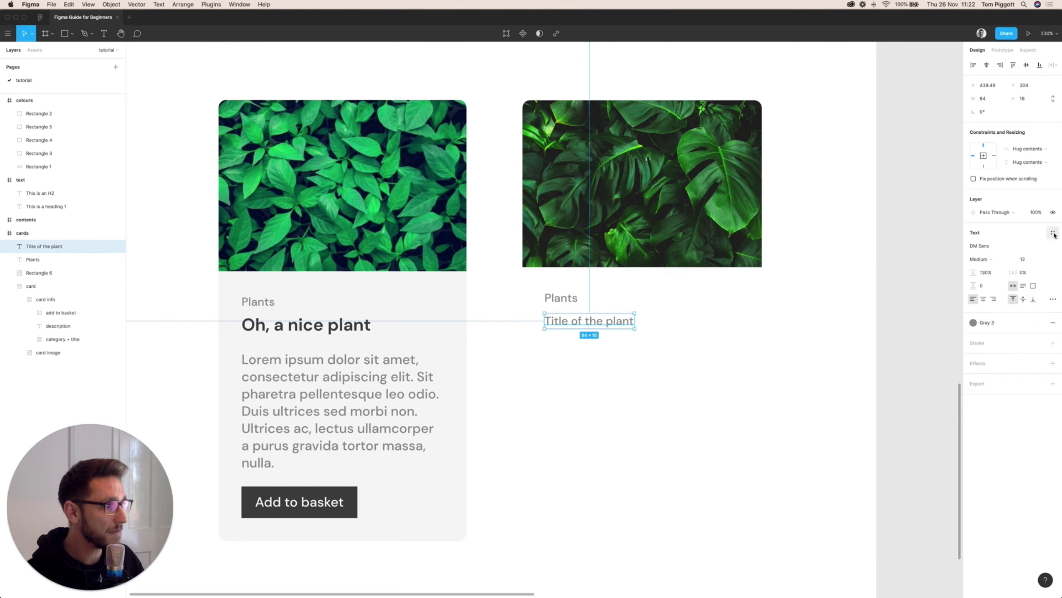
{"action": "left_click", "coordinate": [1054, 233]}
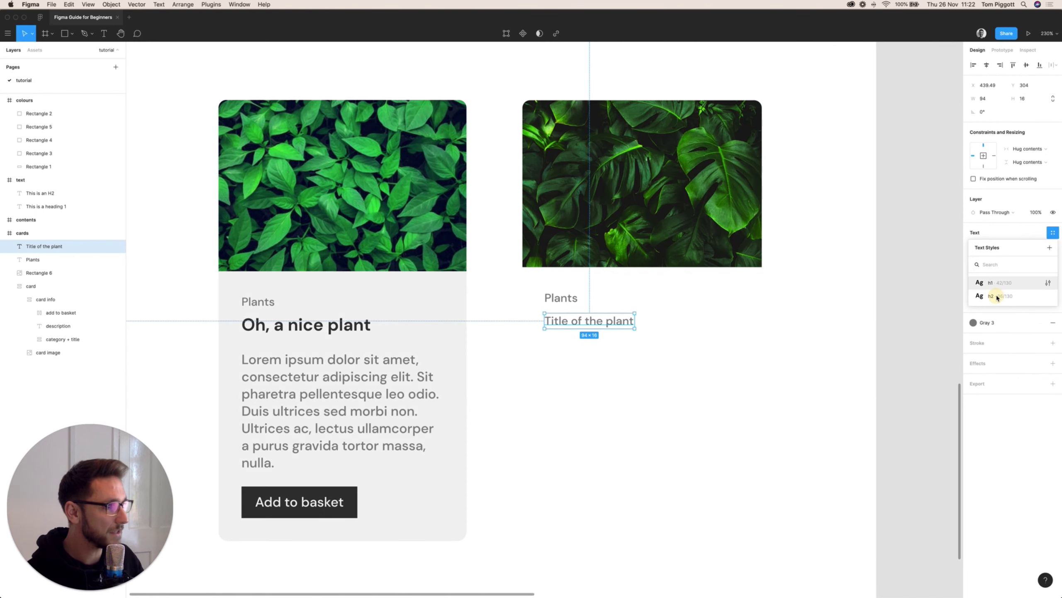
{"action": "left_click", "coordinate": [997, 297]}
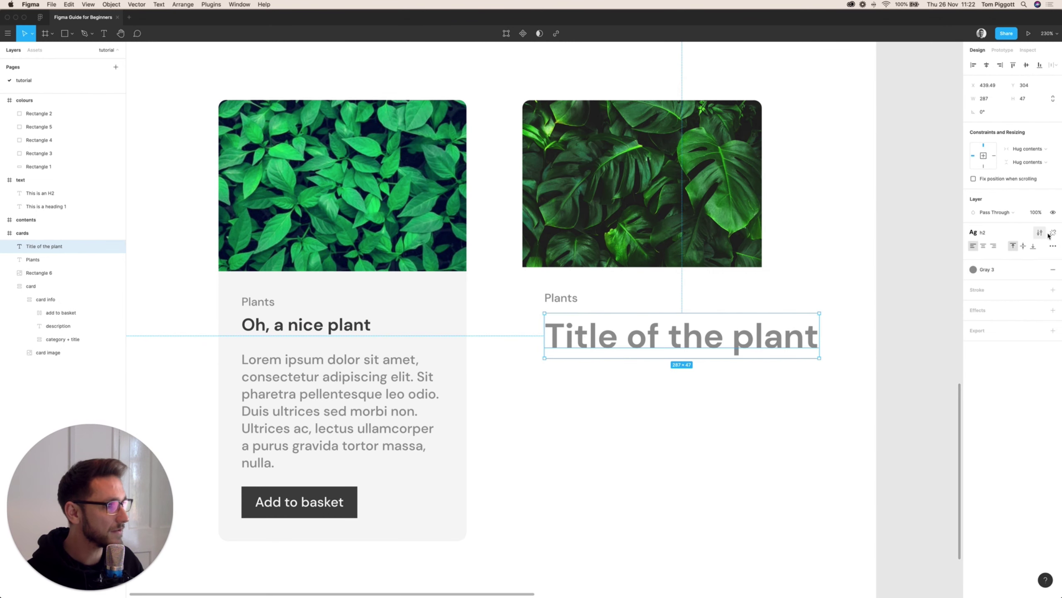
{"action": "left_click", "coordinate": [1042, 233]}
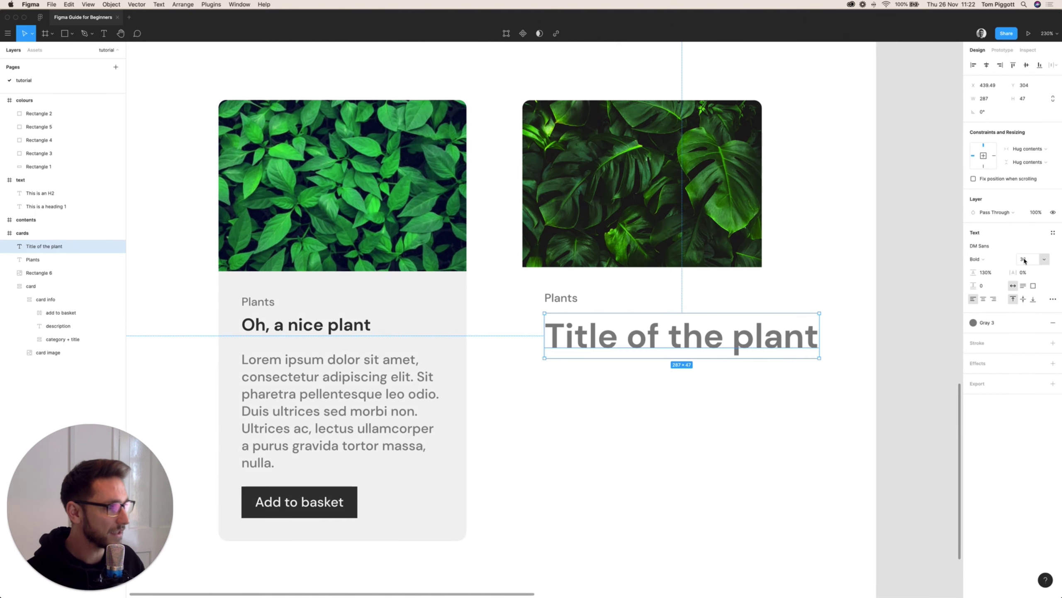
{"action": "left_click", "coordinate": [1026, 259]}
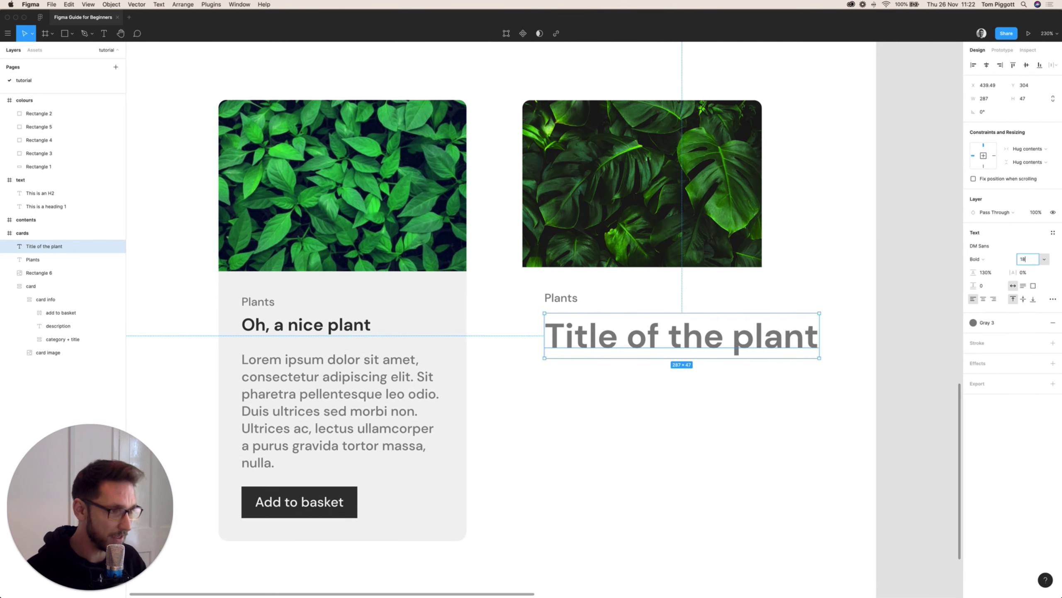
{"action": "key", "text": "Return"}
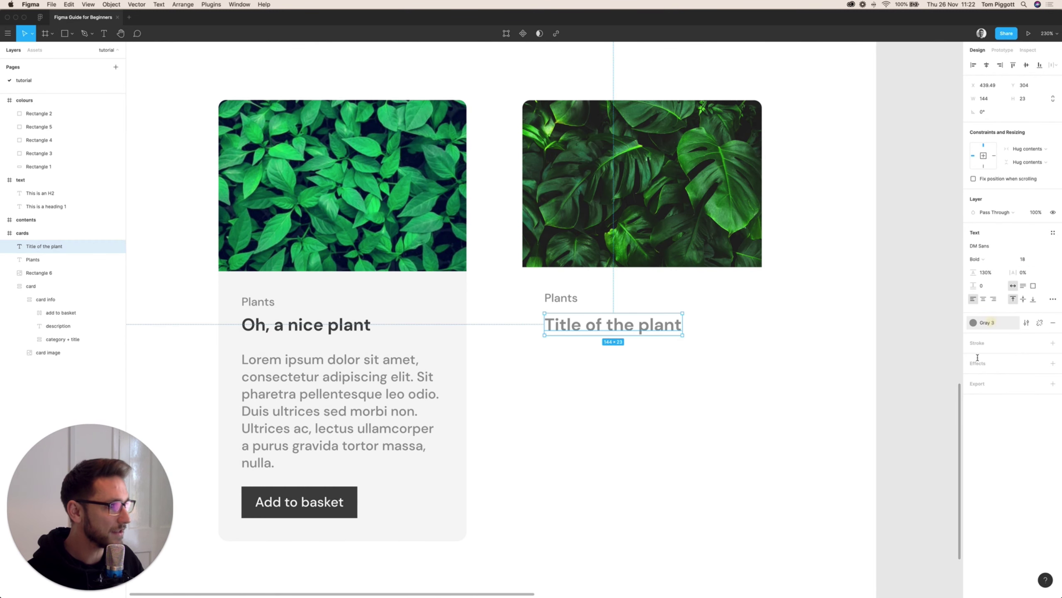
Step: Change the plant title's fill to the neutral / black colour style
{"action": "left_click", "coordinate": [988, 322]}
{"action": "left_click", "coordinate": [978, 414]}
{"action": "key", "text": "Escape"}
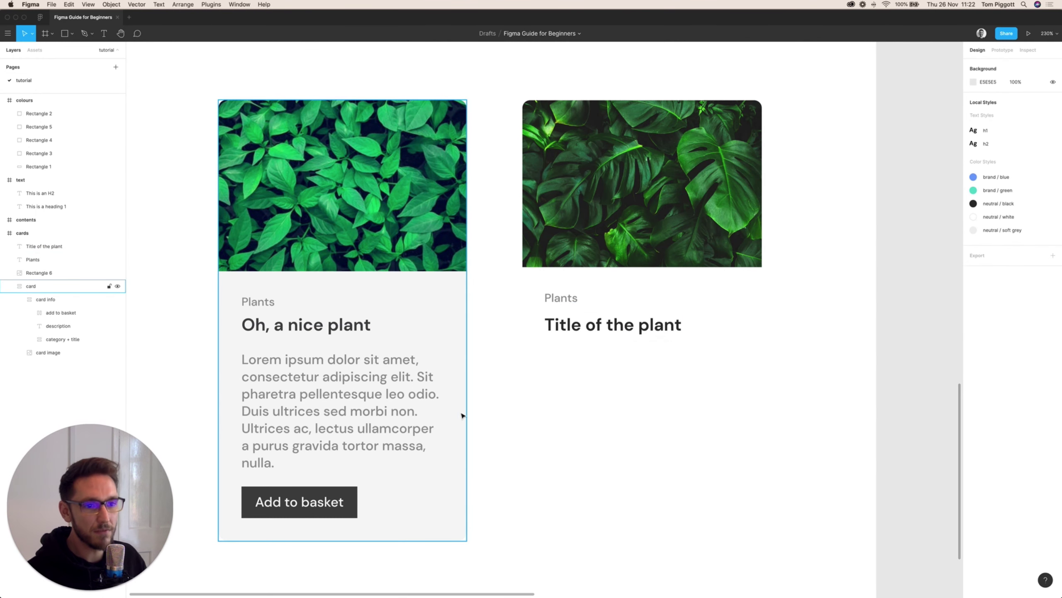
{"action": "left_click", "coordinate": [640, 395]}
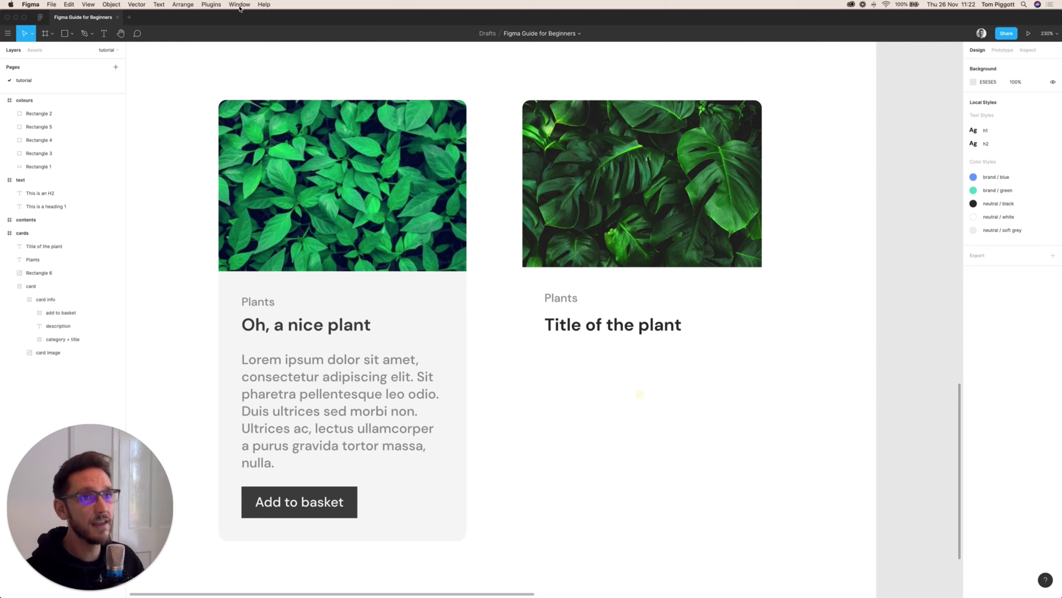
{"action": "left_click", "coordinate": [220, 5]}
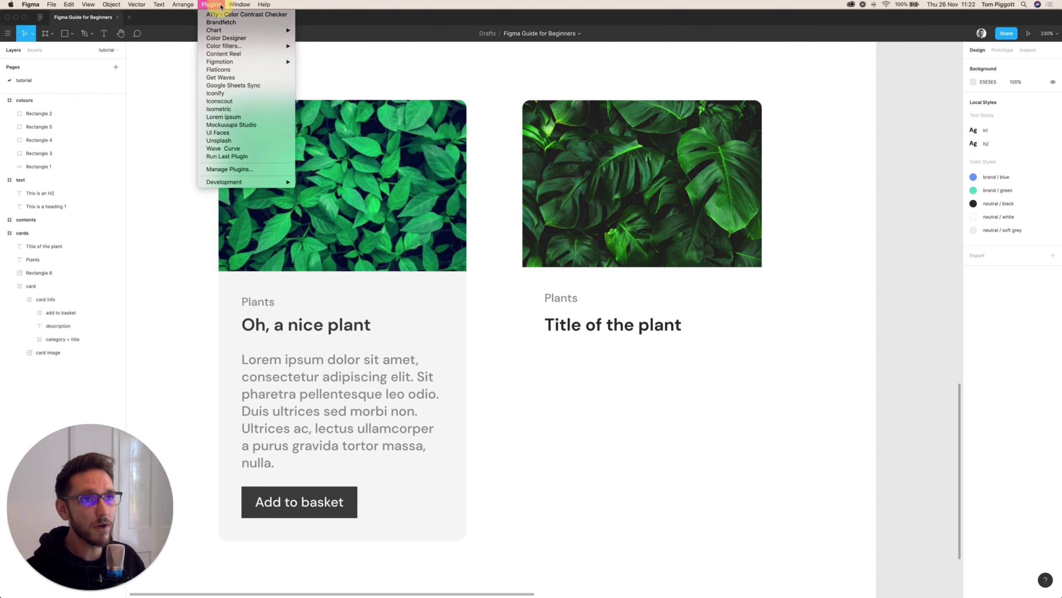
{"action": "key", "text": "Escape"}
{"action": "left_click", "coordinate": [237, 120]}
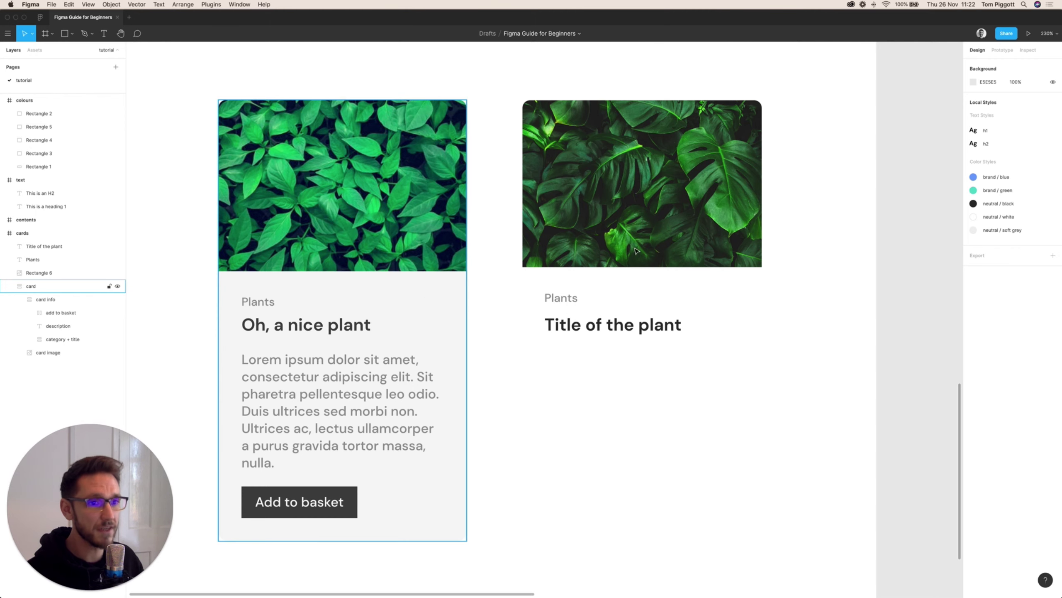
{"action": "left_click", "coordinate": [538, 286]}
Step: Launch the Lorem ipsum plugin and draw a text box about 179 × 77 below the plant title
{"action": "left_click", "coordinate": [211, 4]}
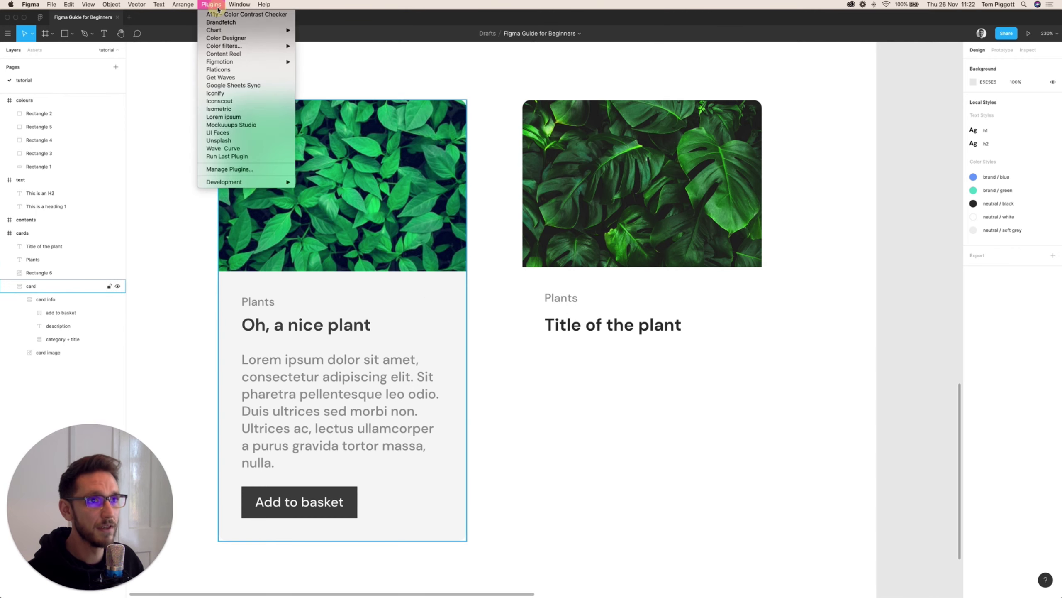
{"action": "left_click", "coordinate": [224, 117]}
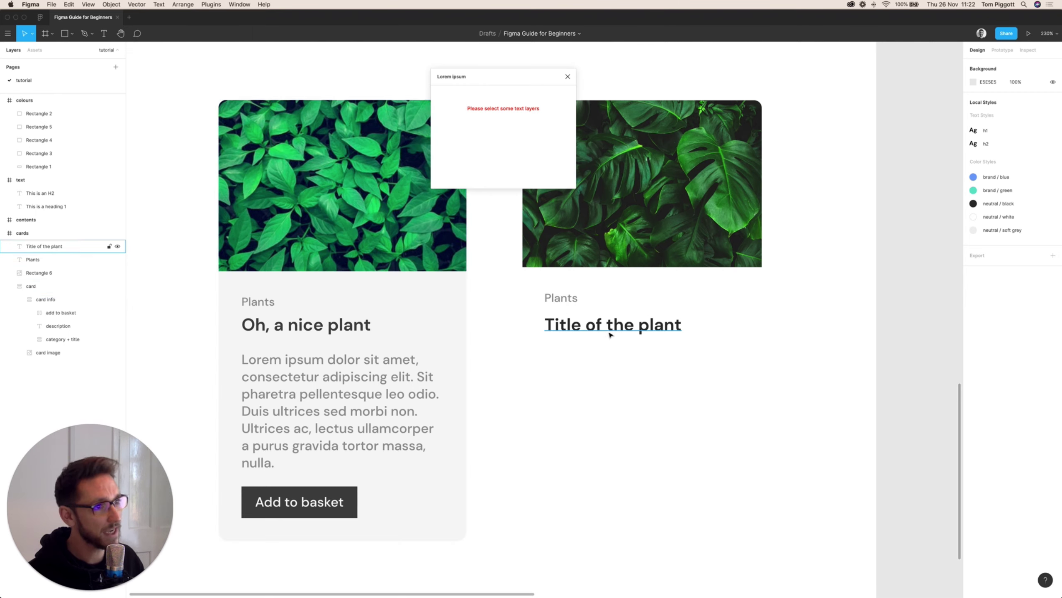
{"action": "left_click", "coordinate": [567, 369]}
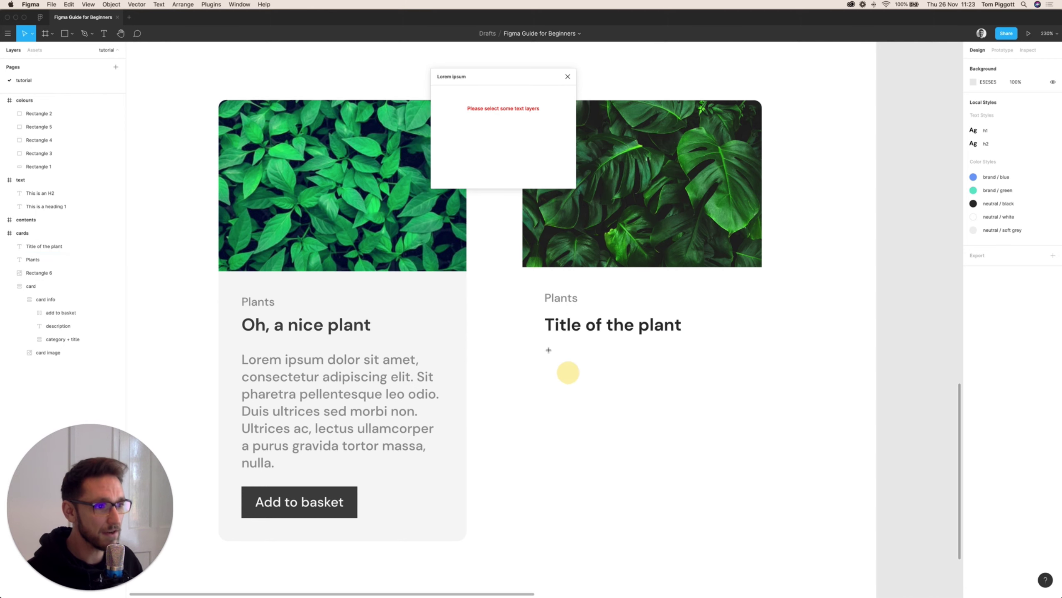
{"action": "key", "text": "t"}
{"action": "left_click_drag", "start_coordinate": [547, 346], "coordinate": [720, 422]}
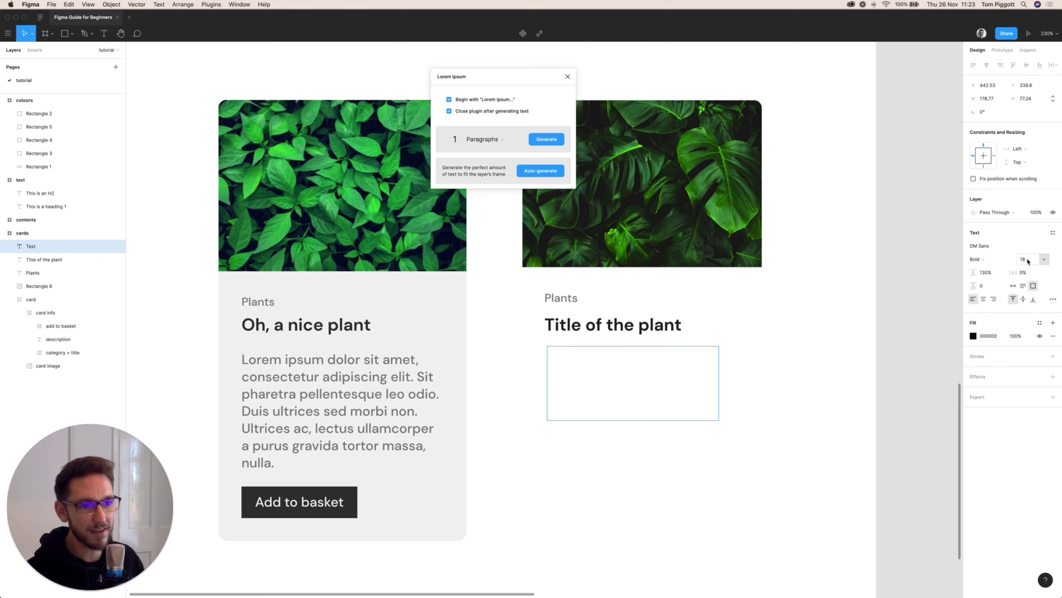
Step: Set the text box to font size 14 with 160% line height, and auto-generate placeholder text to fit its frame
{"action": "left_click", "coordinate": [1027, 260]}
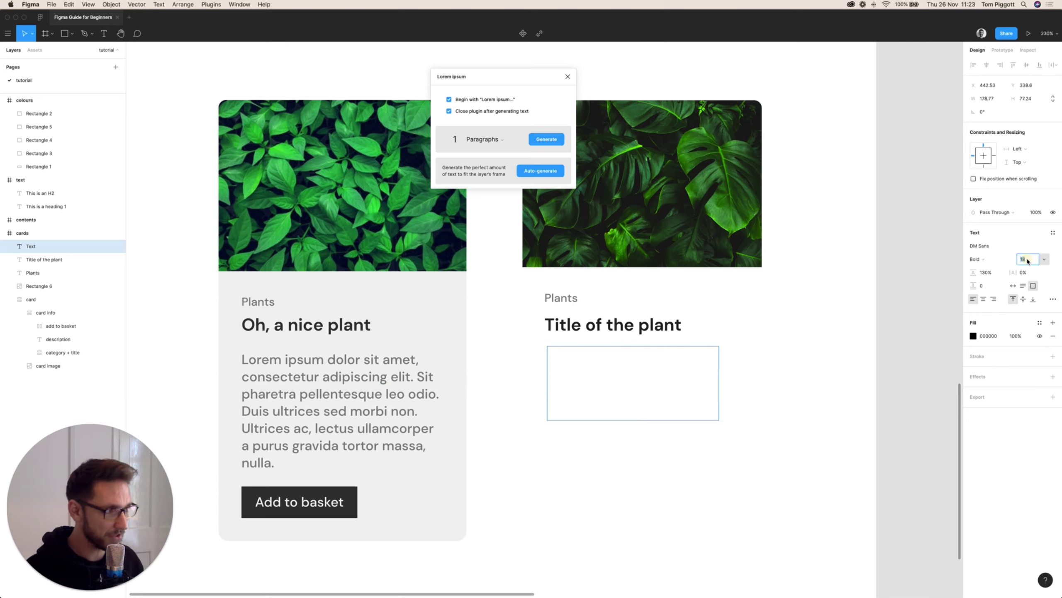
{"action": "type", "text": "14"}
{"action": "key", "text": "Tab"}
{"action": "type", "text": "160%"}
{"action": "key", "text": "Return"}
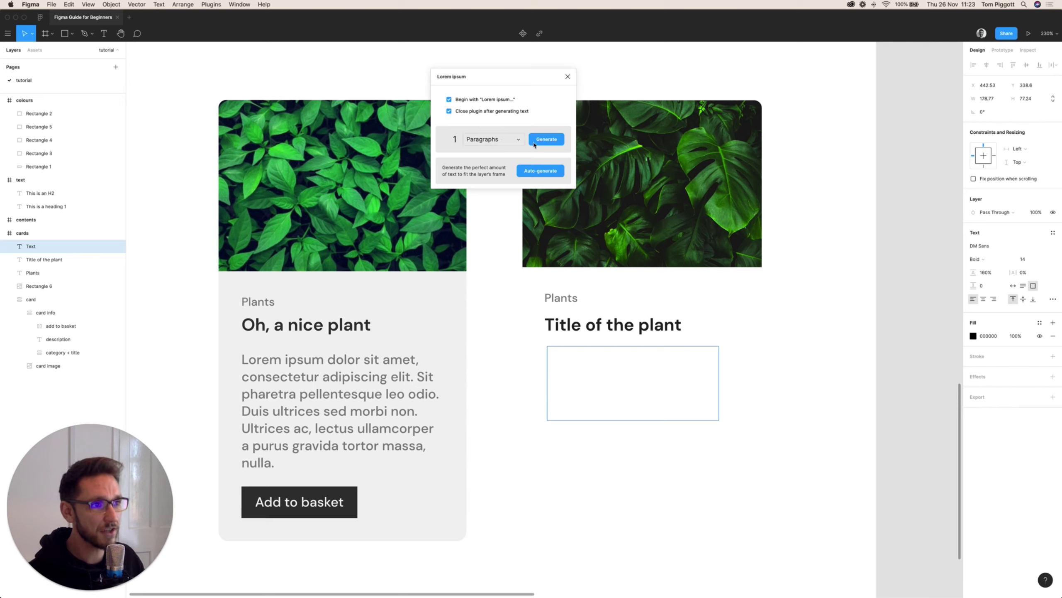
{"action": "left_click", "coordinate": [539, 172]}
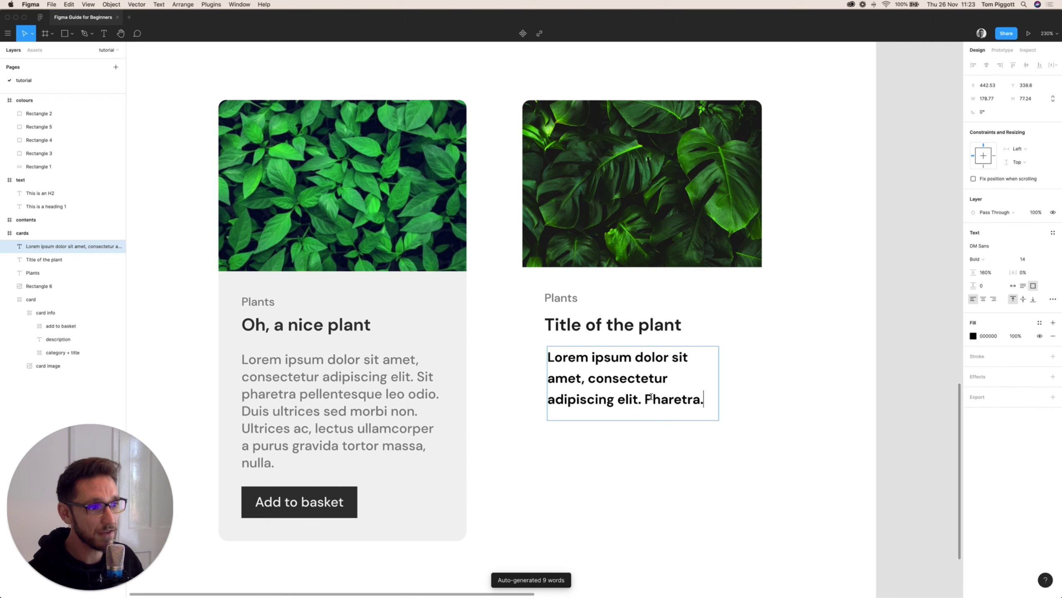
{"action": "key", "text": "Escape"}
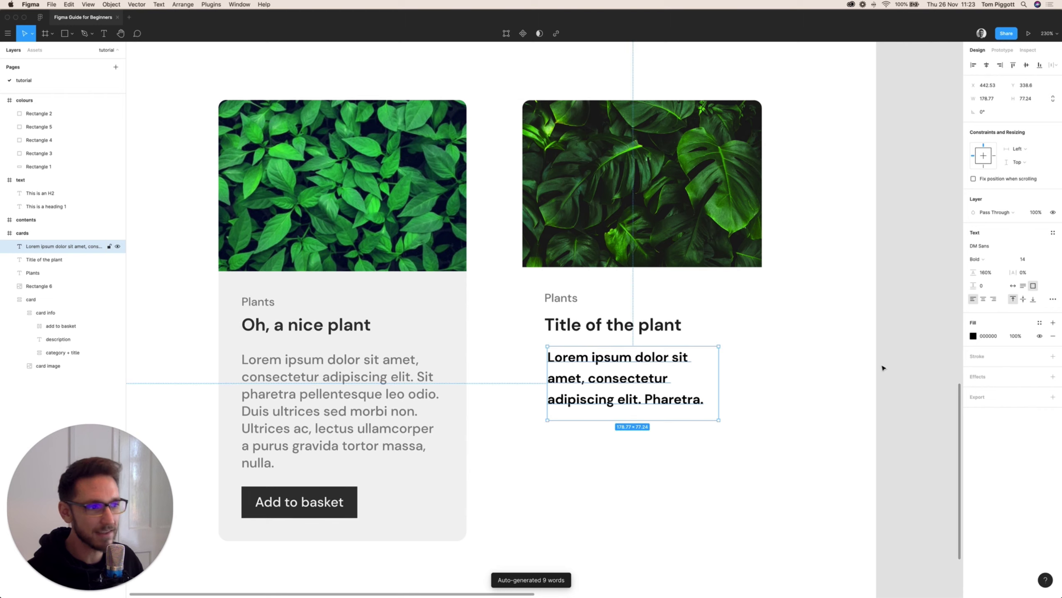
Step: Format the placeholder paragraph with Medium weight, Gray 3 fill and 140% line height
{"action": "left_click", "coordinate": [983, 259]}
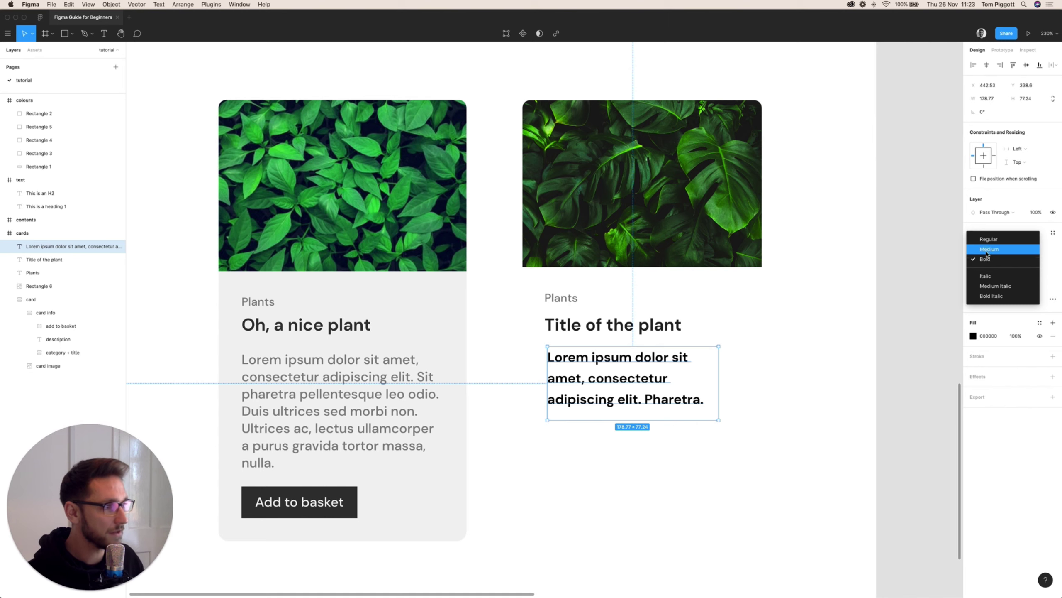
{"action": "left_click", "coordinate": [988, 250]}
{"action": "left_click", "coordinate": [1041, 326]}
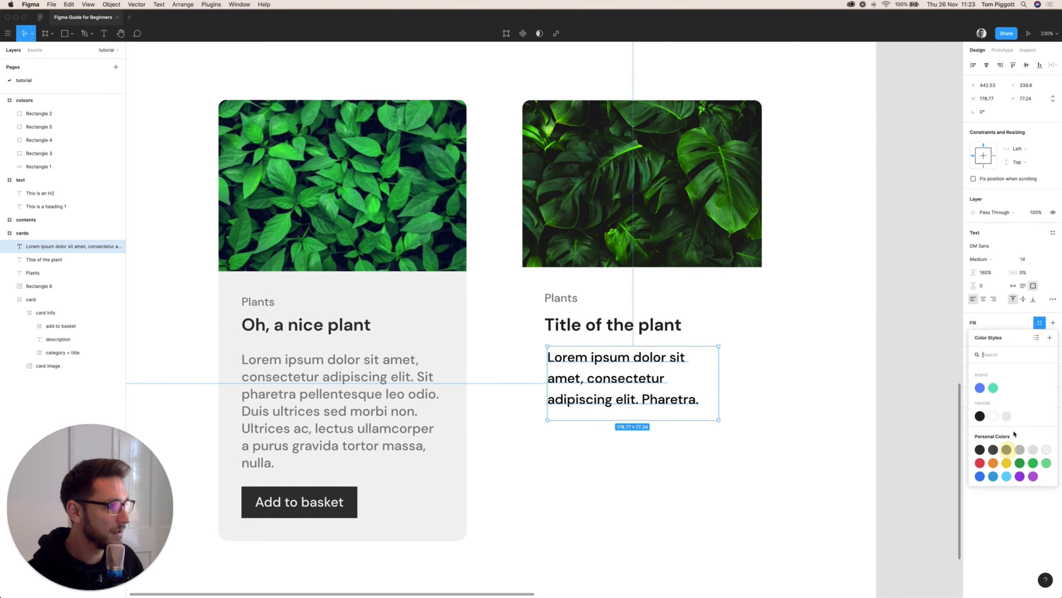
{"action": "left_click", "coordinate": [1008, 450]}
{"action": "left_click", "coordinate": [988, 275]}
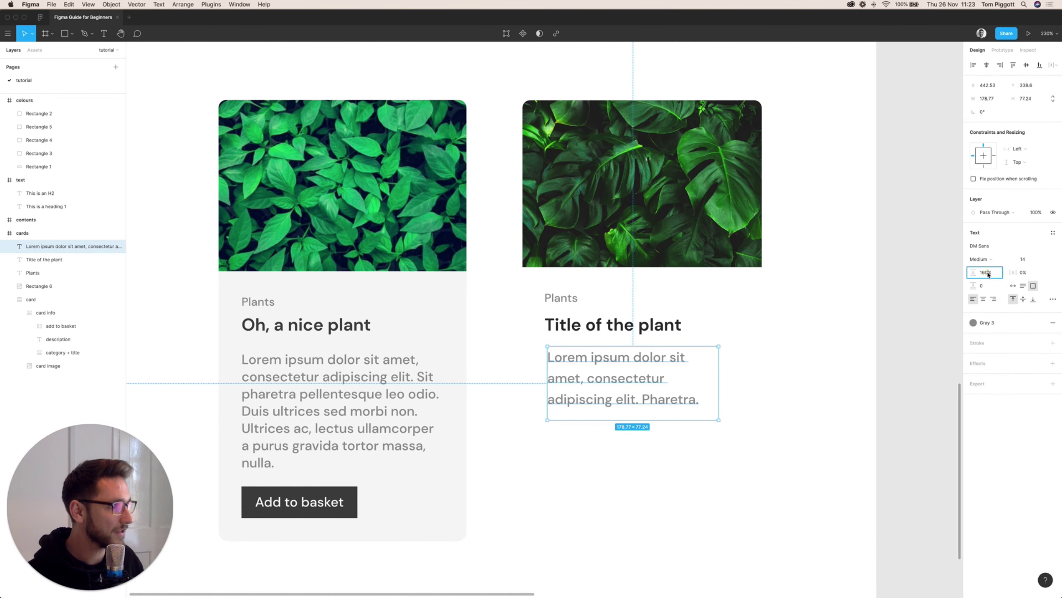
{"action": "type", "text": "140%"}
{"action": "key", "text": "Return"}
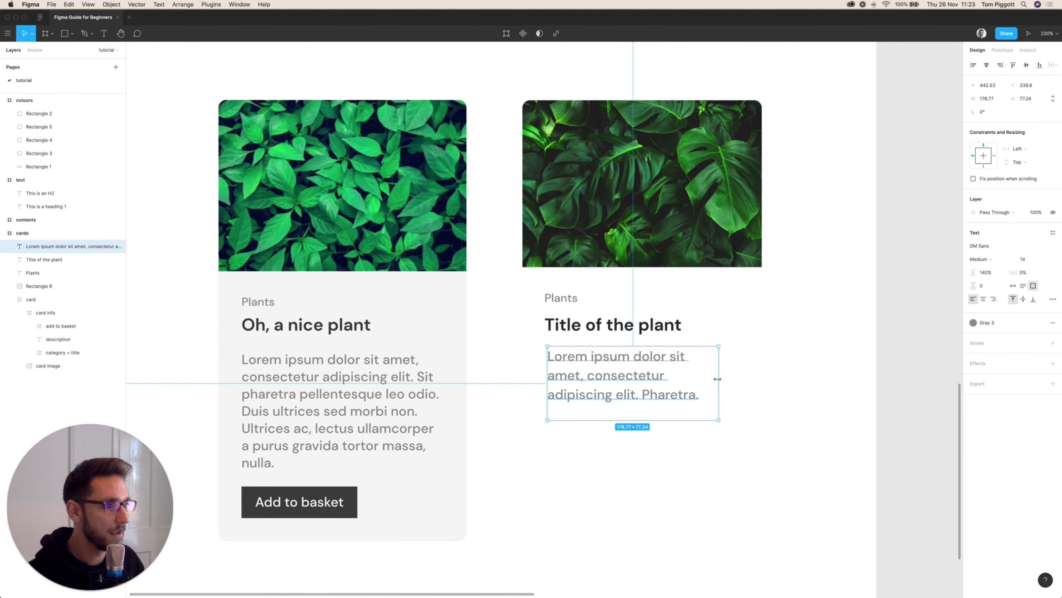
Step: Enlarge the paragraph's text box to about 190 × 133 and auto-generate Lorem ipsum text again to fill it
{"action": "left_click_drag", "start_coordinate": [720, 379], "coordinate": [723, 379]}
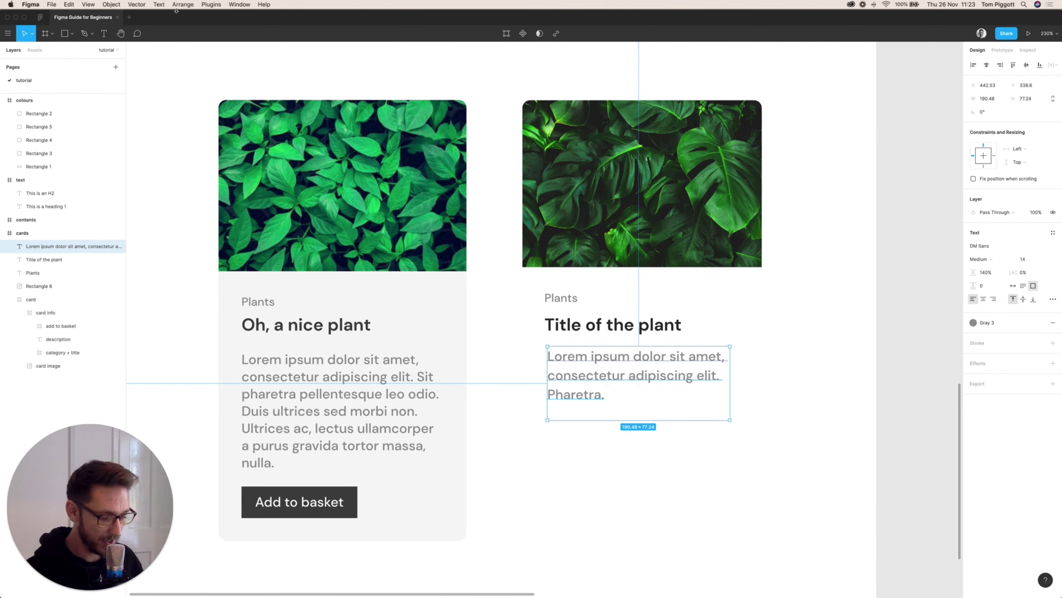
{"action": "left_click", "coordinate": [211, 5]}
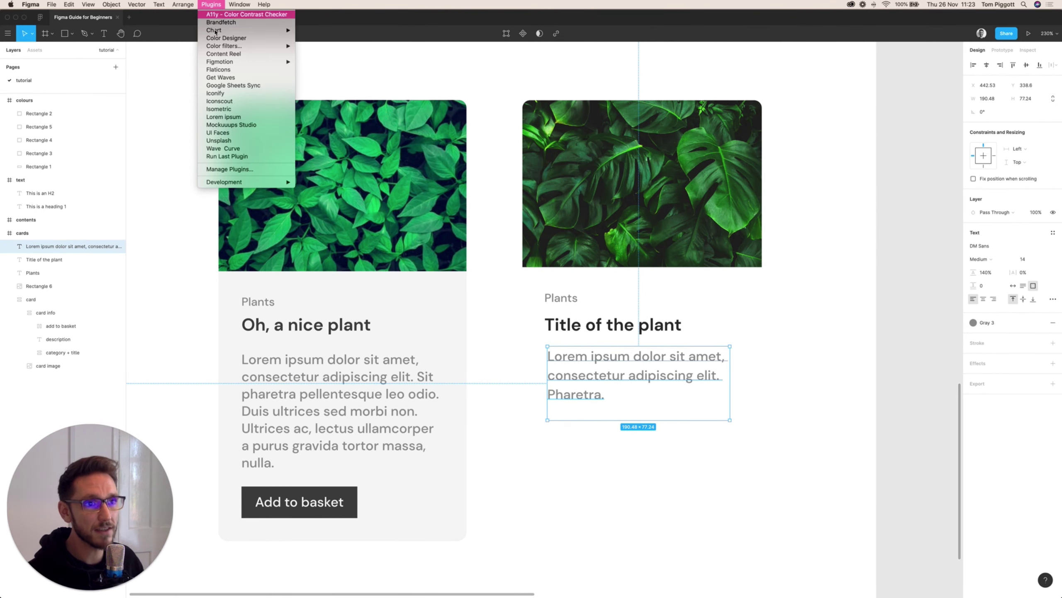
{"action": "left_click", "coordinate": [222, 158]}
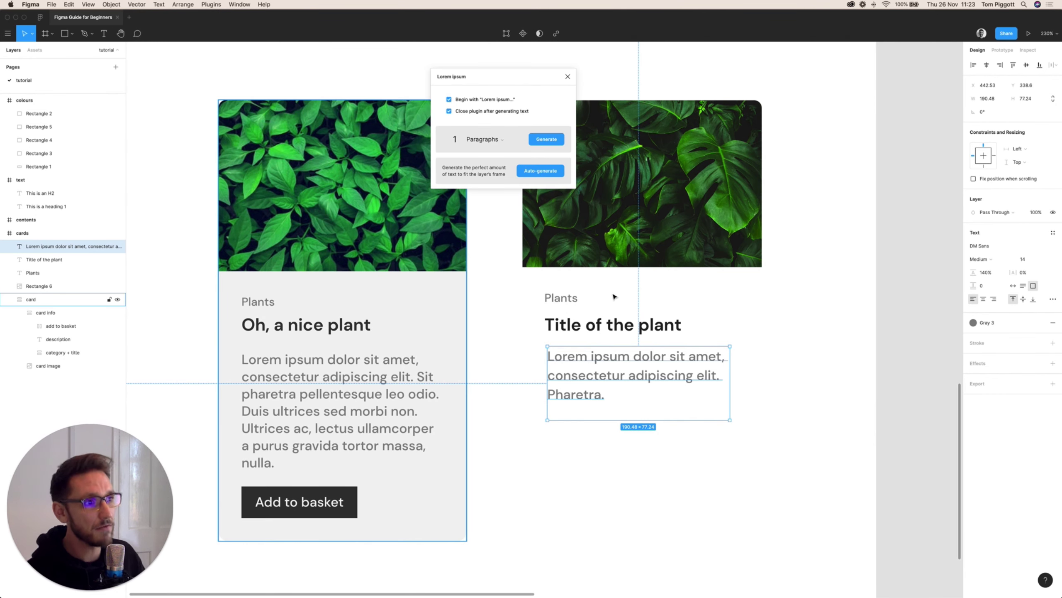
{"action": "left_click_drag", "start_coordinate": [656, 420], "coordinate": [656, 474]}
{"action": "left_click", "coordinate": [538, 171]}
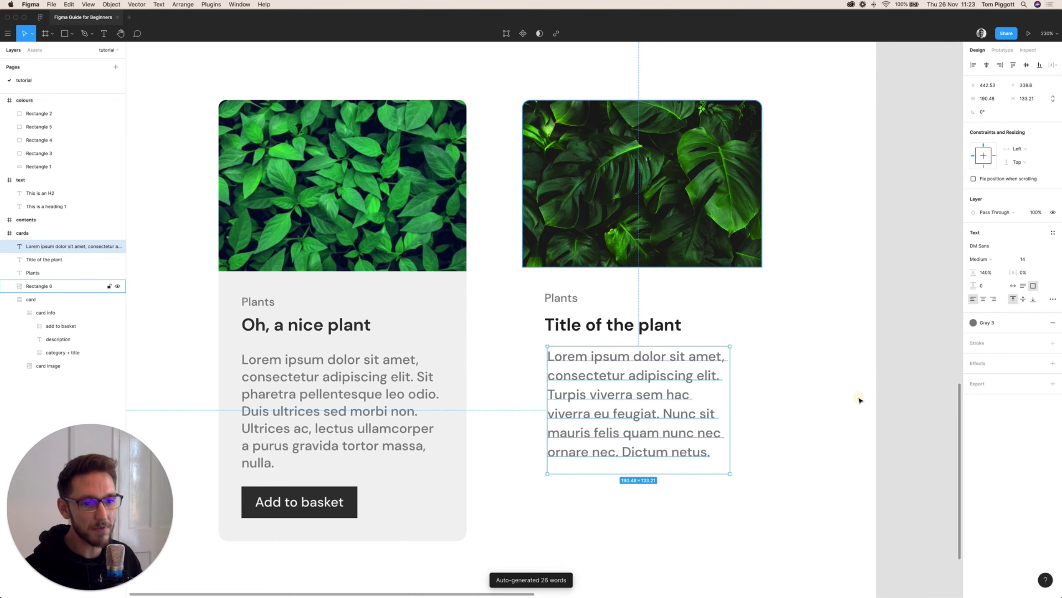
{"action": "key", "text": "Escape"}
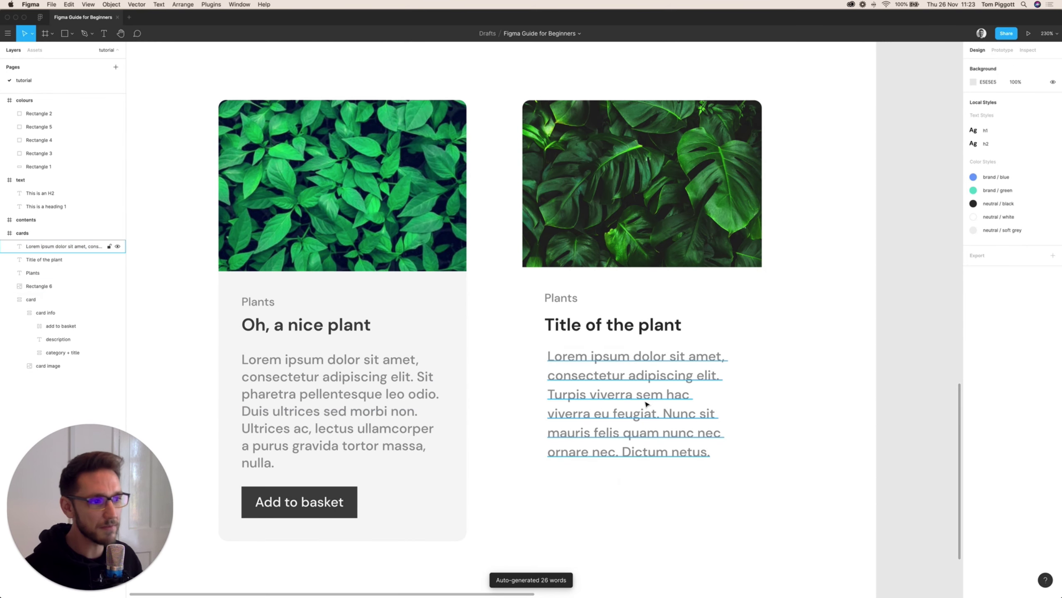
Step: Set the placeholder paragraph to auto height and shift it slightly down and left beneath the plant title
{"action": "left_click", "coordinate": [727, 375]}
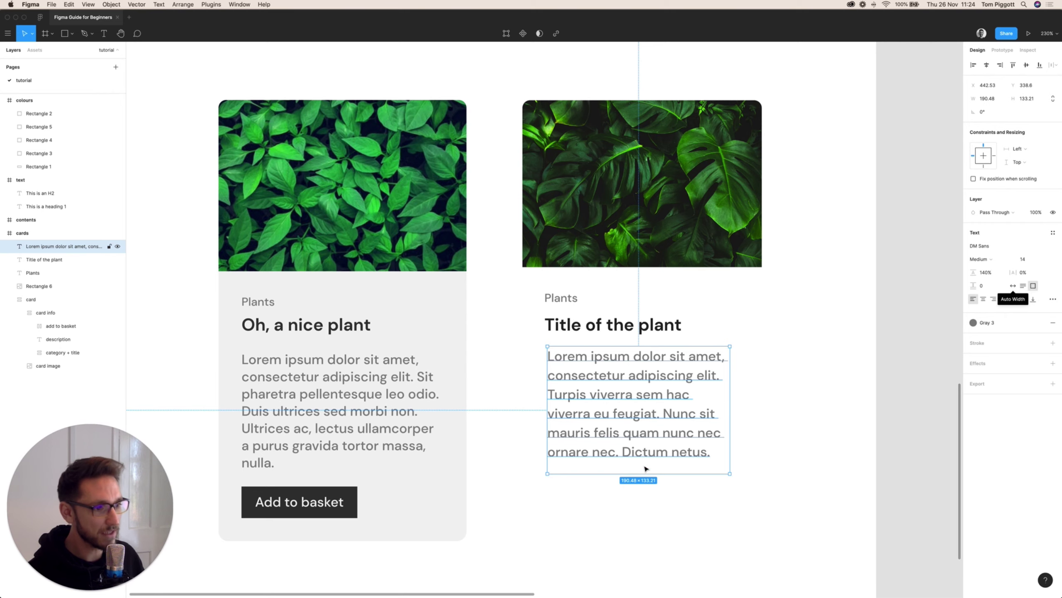
{"action": "left_click", "coordinate": [1023, 286]}
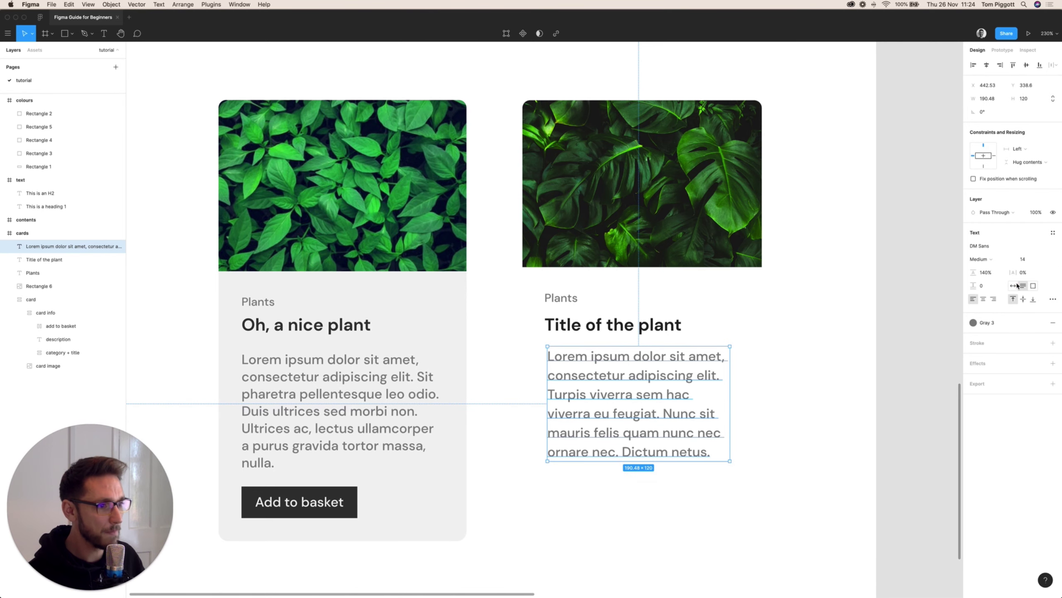
{"action": "left_click", "coordinate": [797, 376]}
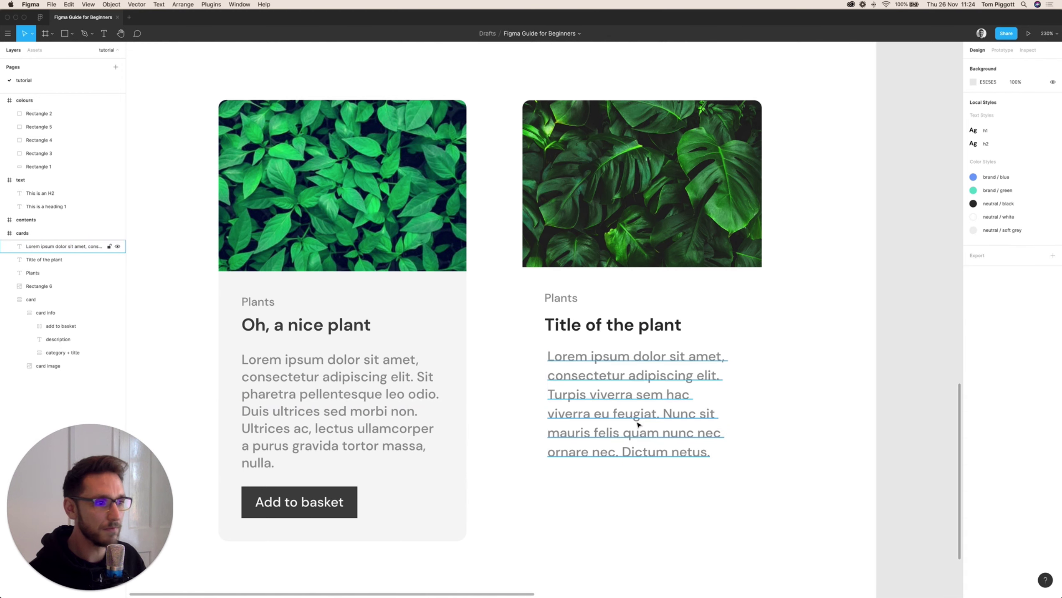
{"action": "mouse_move", "coordinate": [630, 424]}
{"action": "left_mouse_down"}
{"action": "mouse_move", "coordinate": [622, 417]}
{"action": "mouse_move", "coordinate": [636, 416]}
{"action": "left_mouse_up"}
{"action": "left_click", "coordinate": [789, 441]}
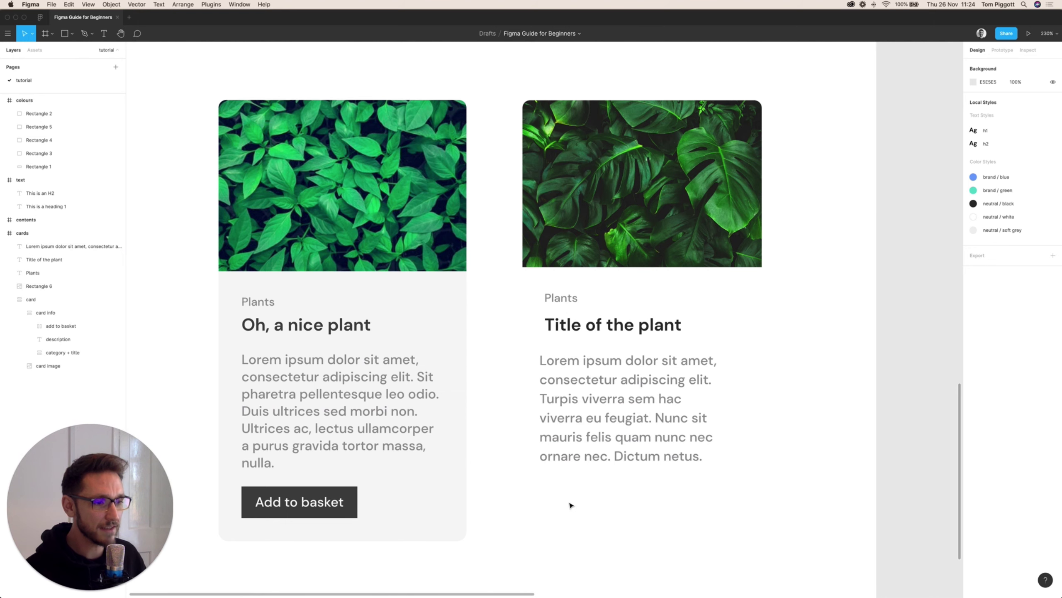
Step: Add a text layer reading "Button" below the description paragraph of the second card
{"action": "key", "text": "t"}
{"action": "left_click", "coordinate": [555, 500]}
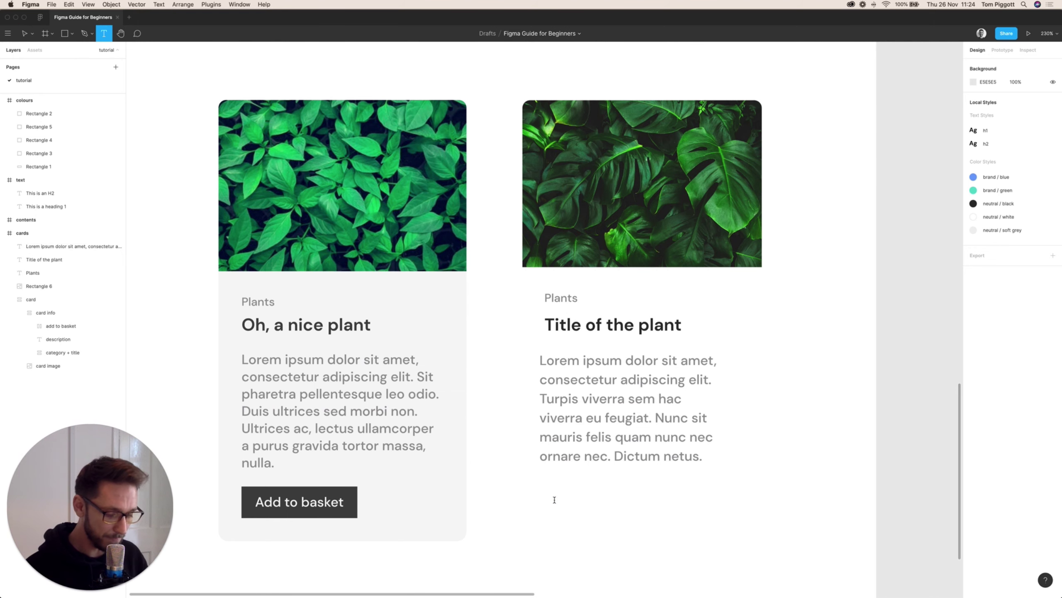
{"action": "type", "text": "This is"}
{"action": "key", "text": "super+a"}
{"action": "type", "text": "Button"}
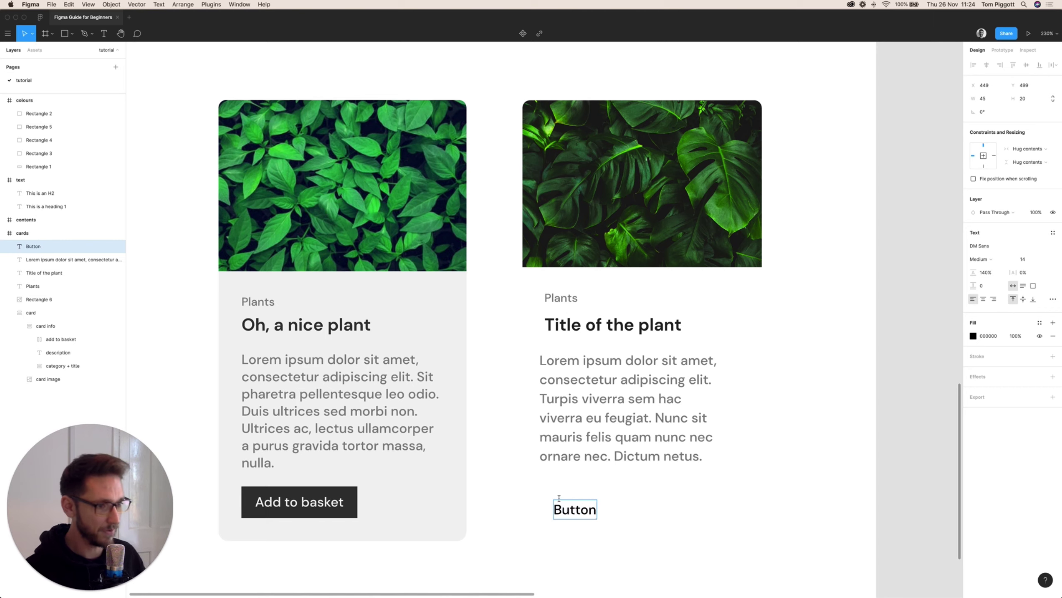
{"action": "key", "text": "Escape"}
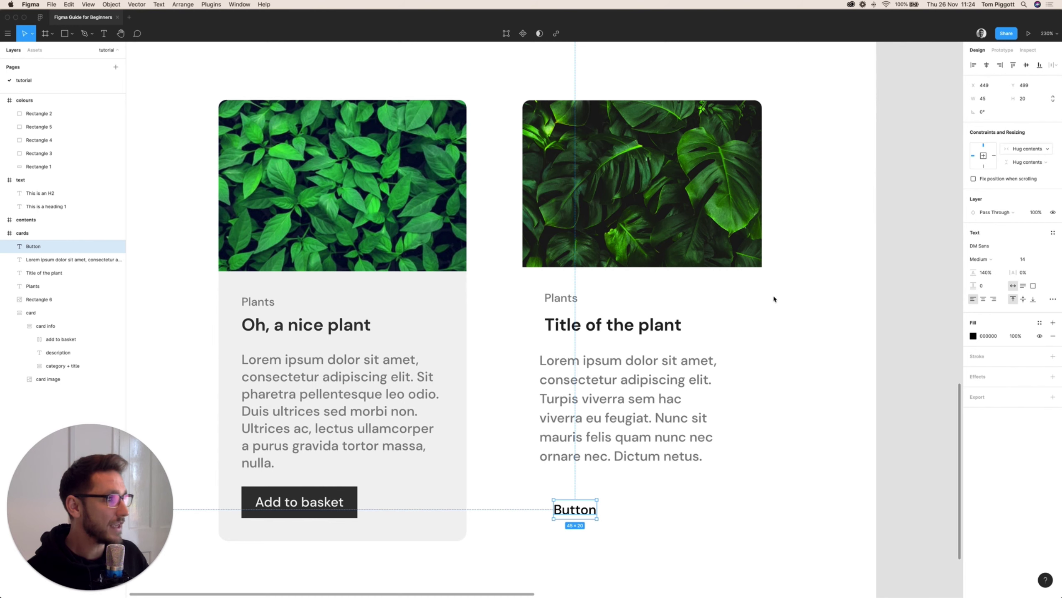
{"action": "left_click", "coordinate": [633, 524]}
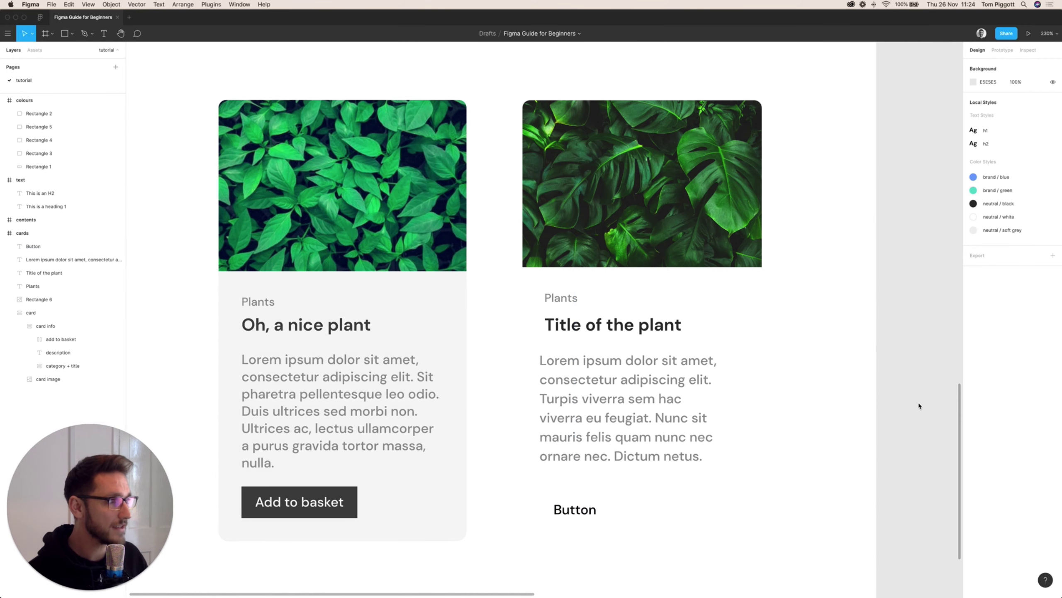
Step: Wrap the "Button" text in an auto layout frame and rename that frame "button"
{"action": "left_click", "coordinate": [590, 510]}
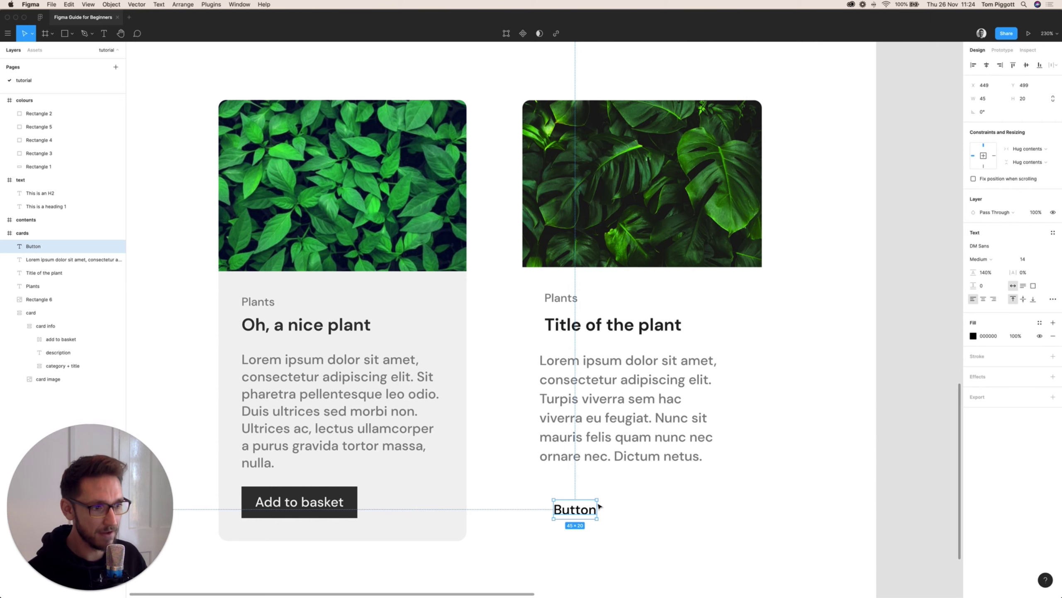
{"action": "key", "text": "shift+a"}
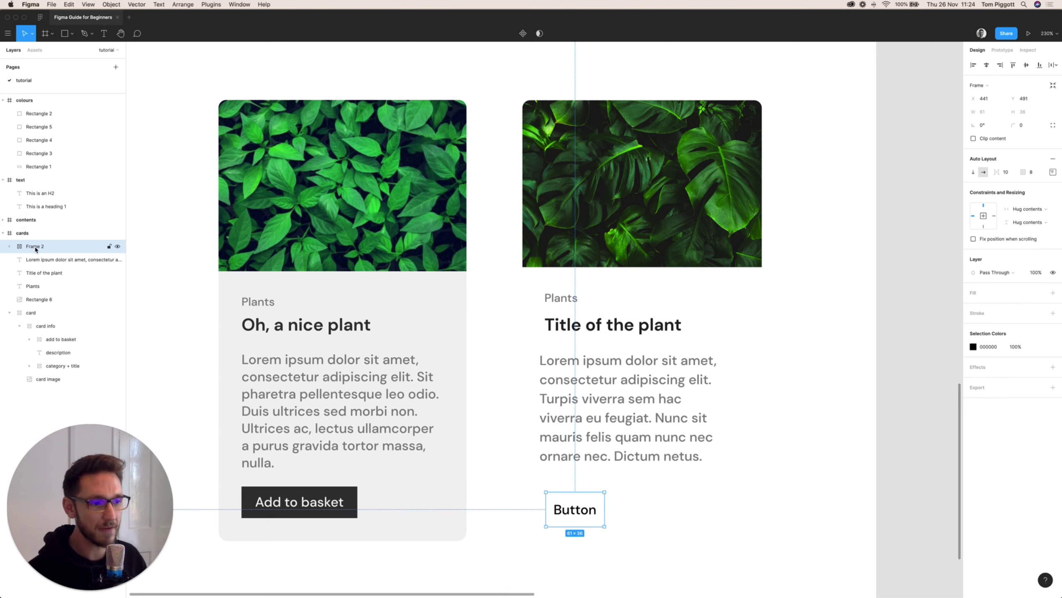
{"action": "double_click", "coordinate": [67, 250]}
{"action": "type", "text": "bu"}
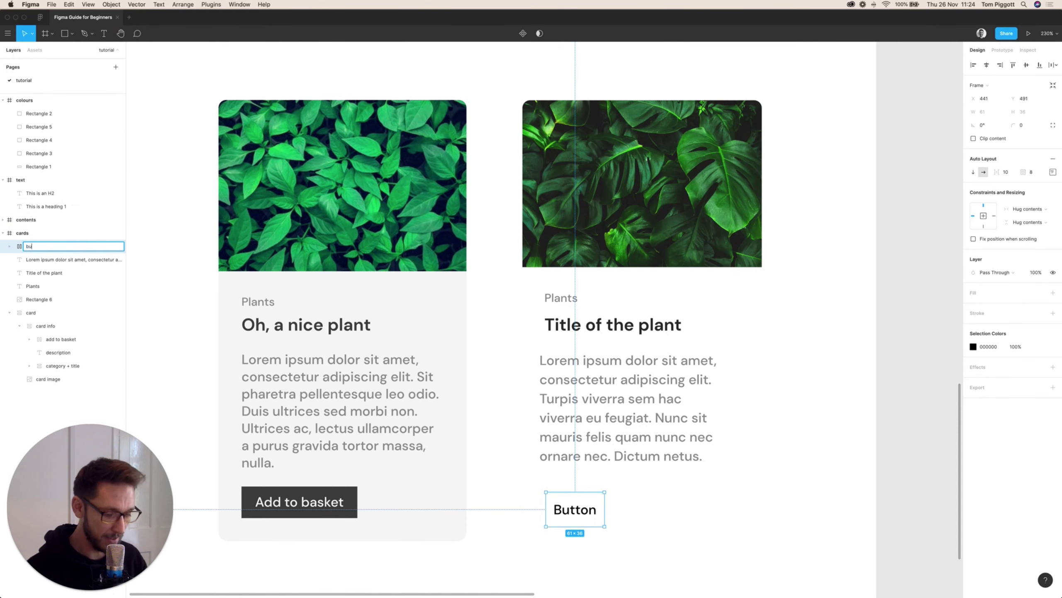
{"action": "type", "text": "tton"}
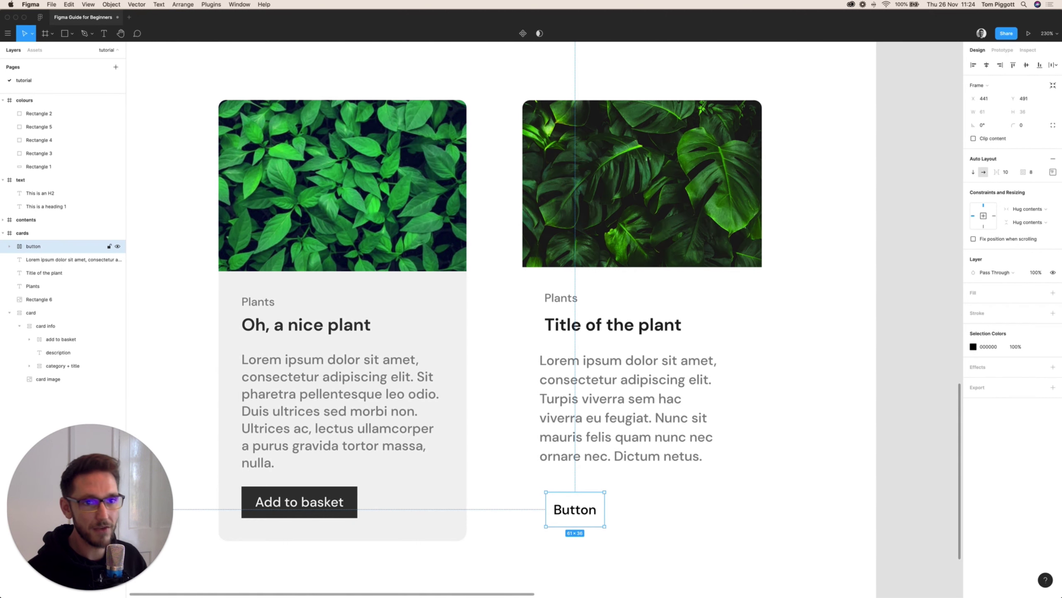
{"action": "left_click", "coordinate": [9, 246]}
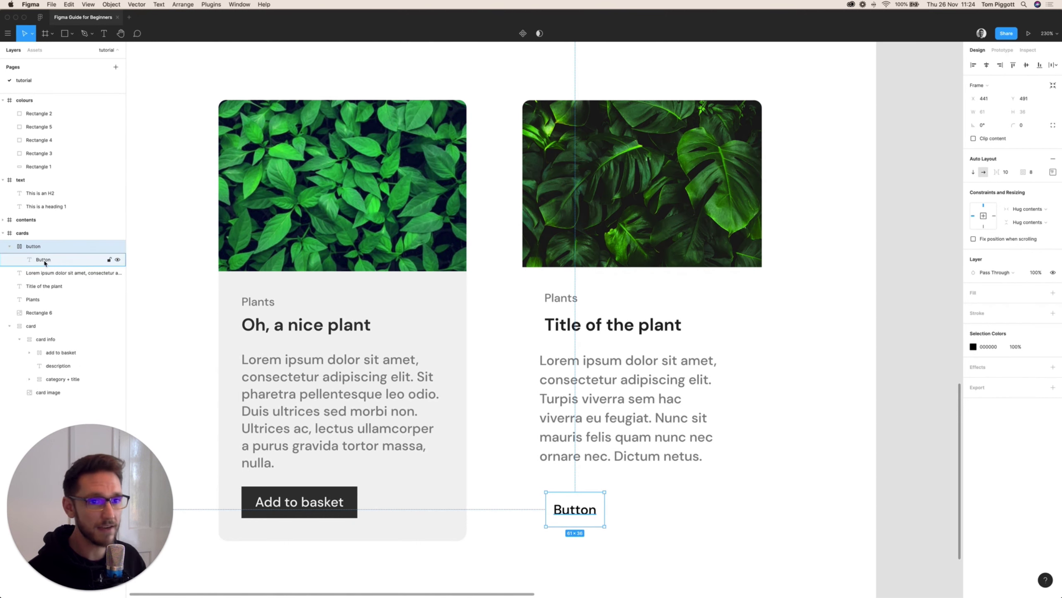
{"action": "left_click", "coordinate": [9, 247]}
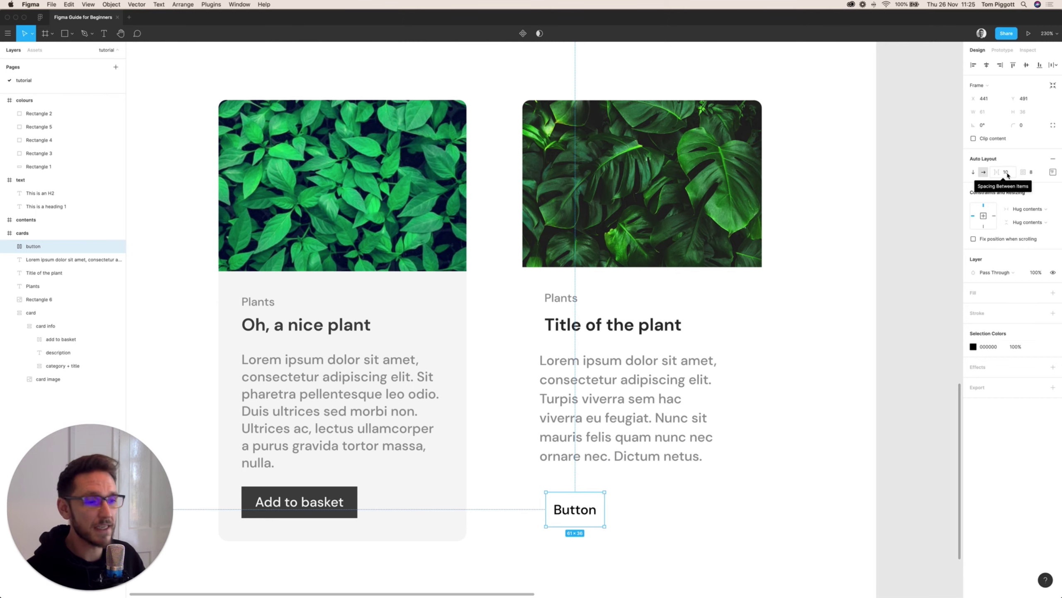
Step: Nudge the button frame slightly left below the paragraph and set its auto layout padding to 24
{"action": "left_click", "coordinate": [647, 392]}
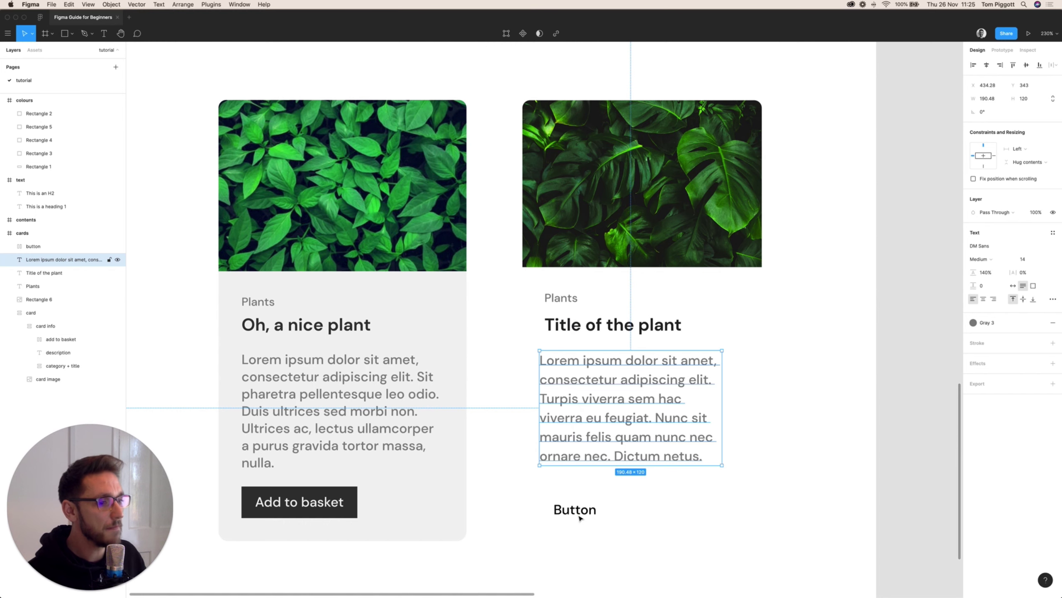
{"action": "scroll", "coordinate": [857, 395], "scroll_direction": "up", "scroll_amount": 1}
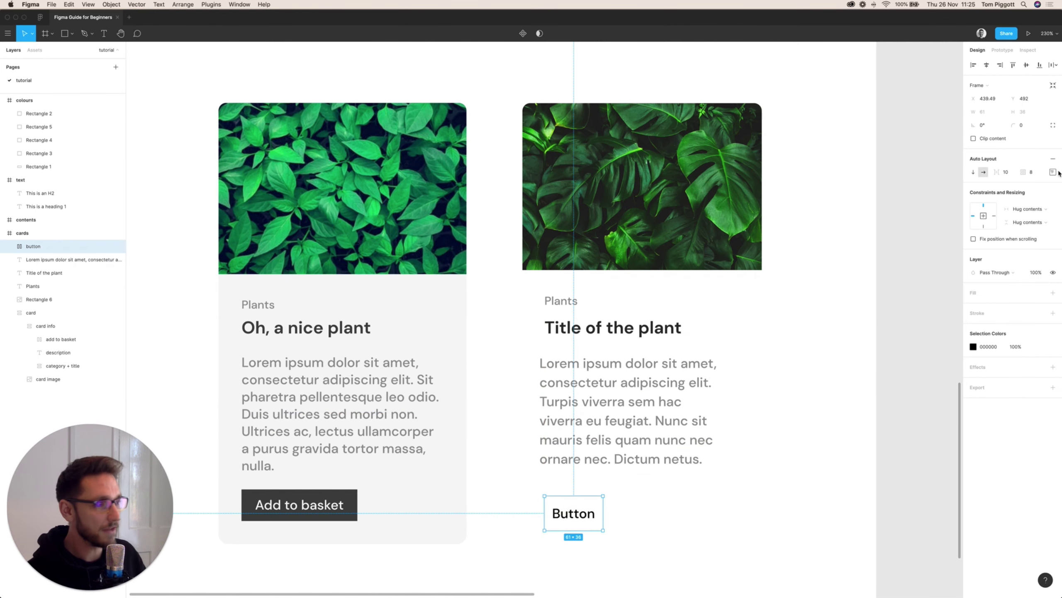
{"action": "left_click", "coordinate": [1032, 175]}
{"action": "type", "text": "24"}
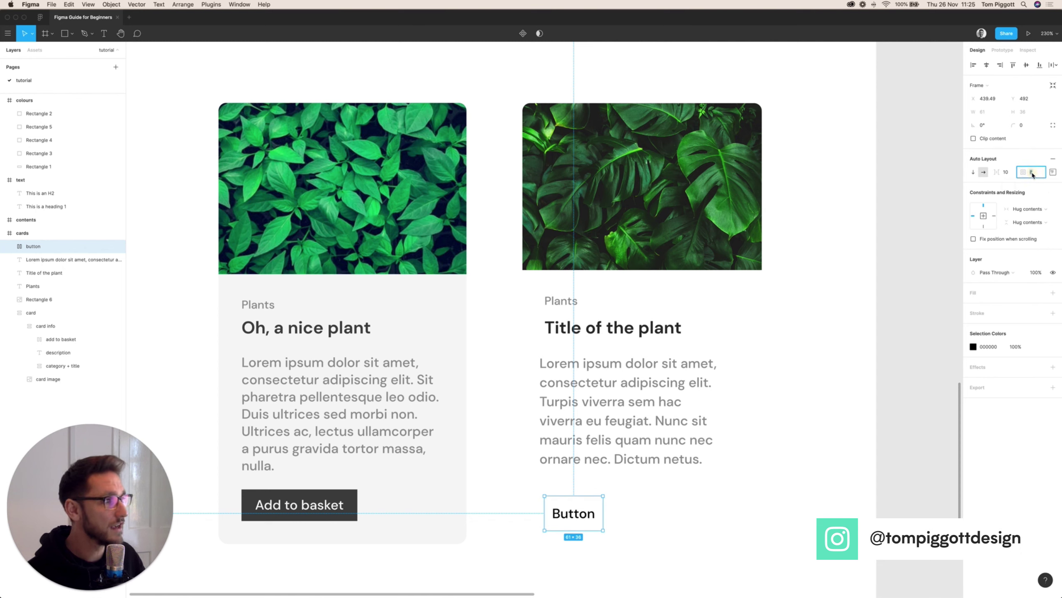
{"action": "key", "text": "Return"}
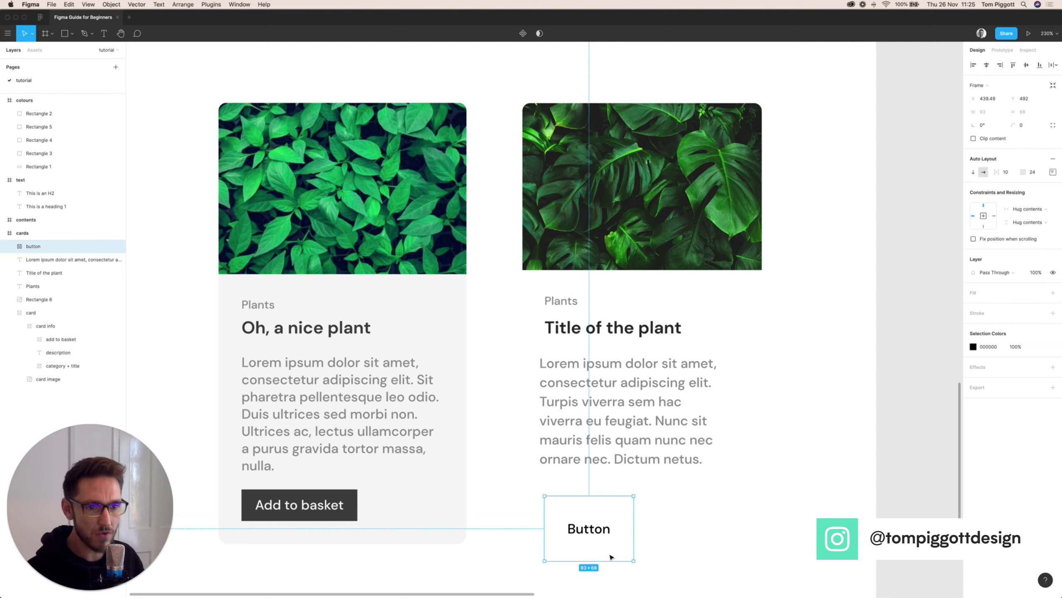
Step: Try brand / blue as the button's fill, replace it with neutral / black, and colour the label neutral / white
{"action": "left_click", "coordinate": [1040, 292]}
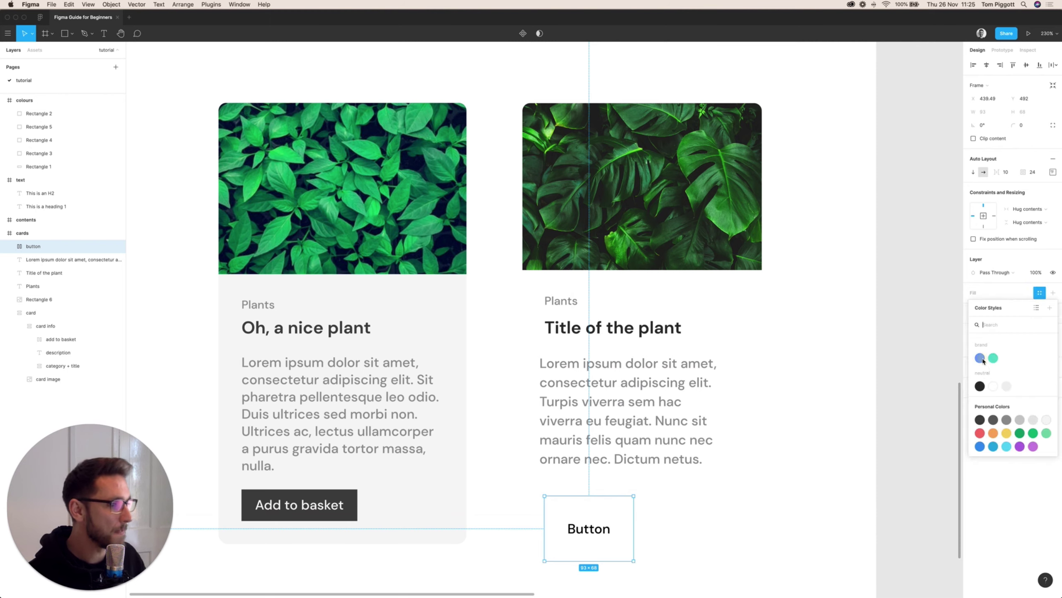
{"action": "left_click", "coordinate": [980, 358]}
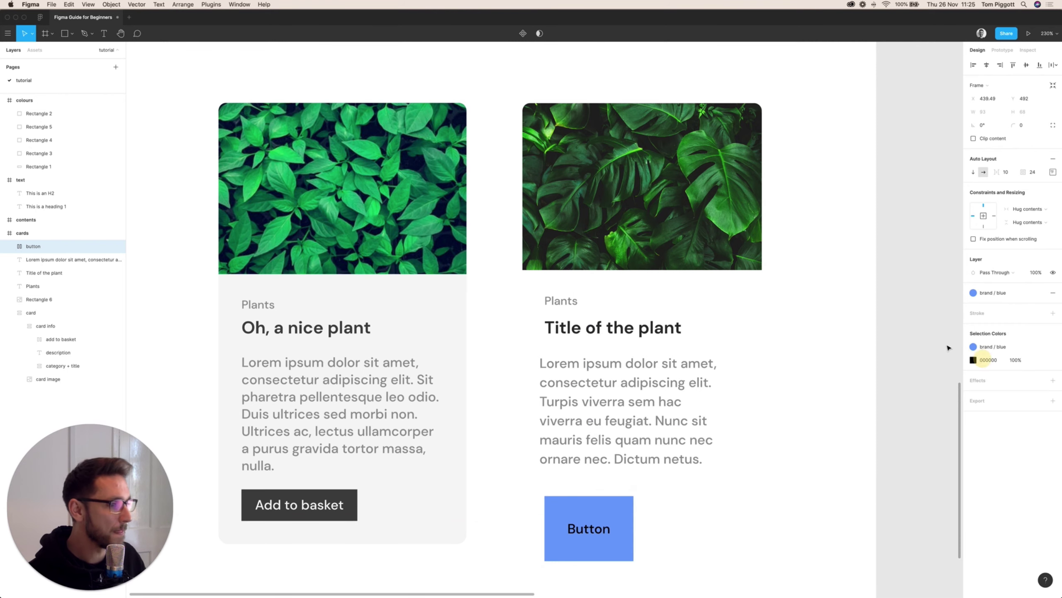
{"action": "left_click", "coordinate": [1005, 293]}
{"action": "left_click", "coordinate": [979, 386]}
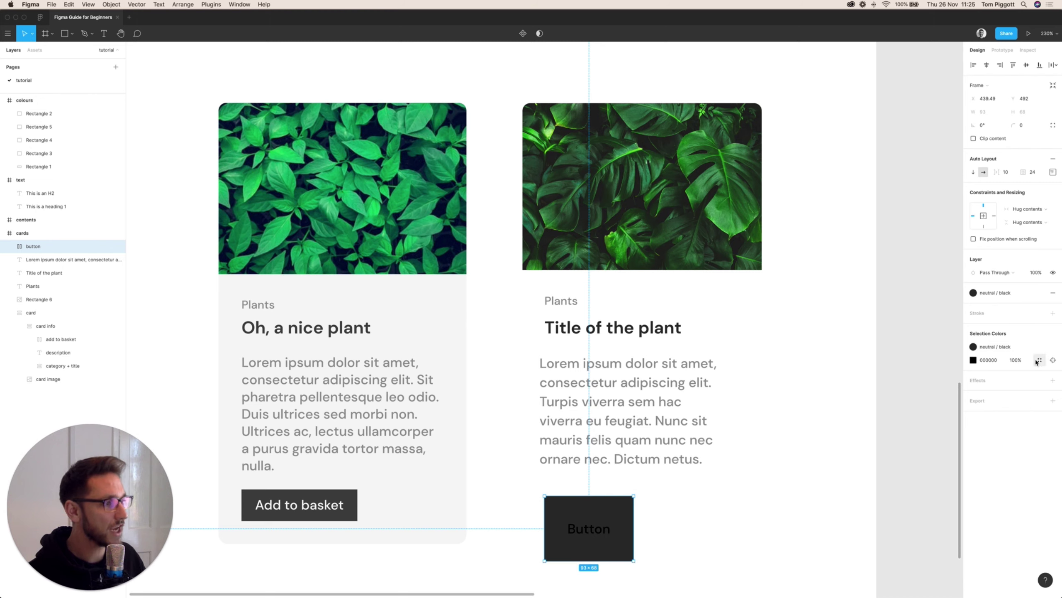
{"action": "left_click", "coordinate": [1040, 361]}
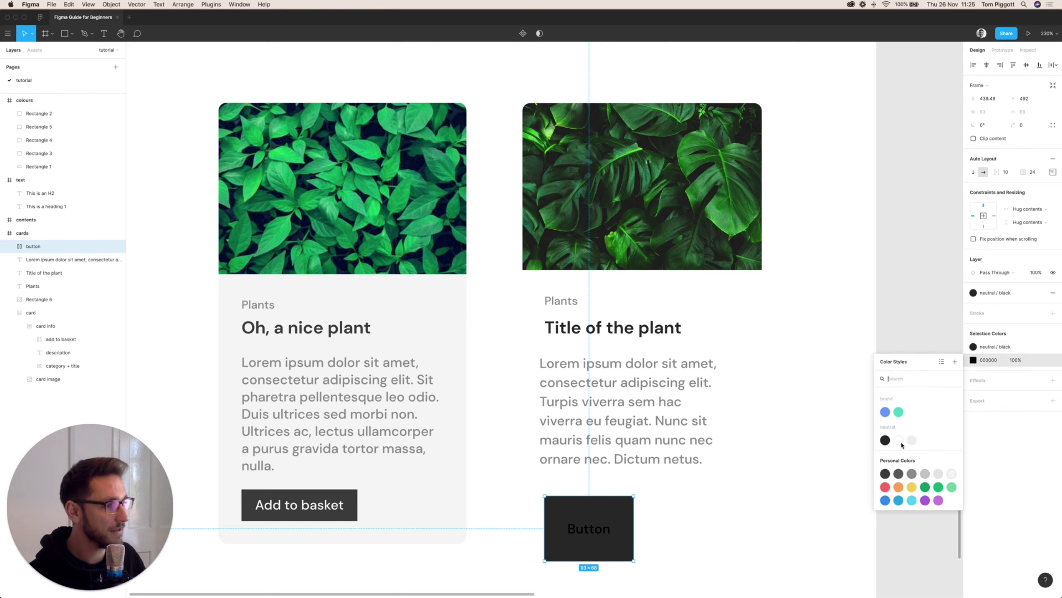
{"action": "left_click", "coordinate": [903, 445]}
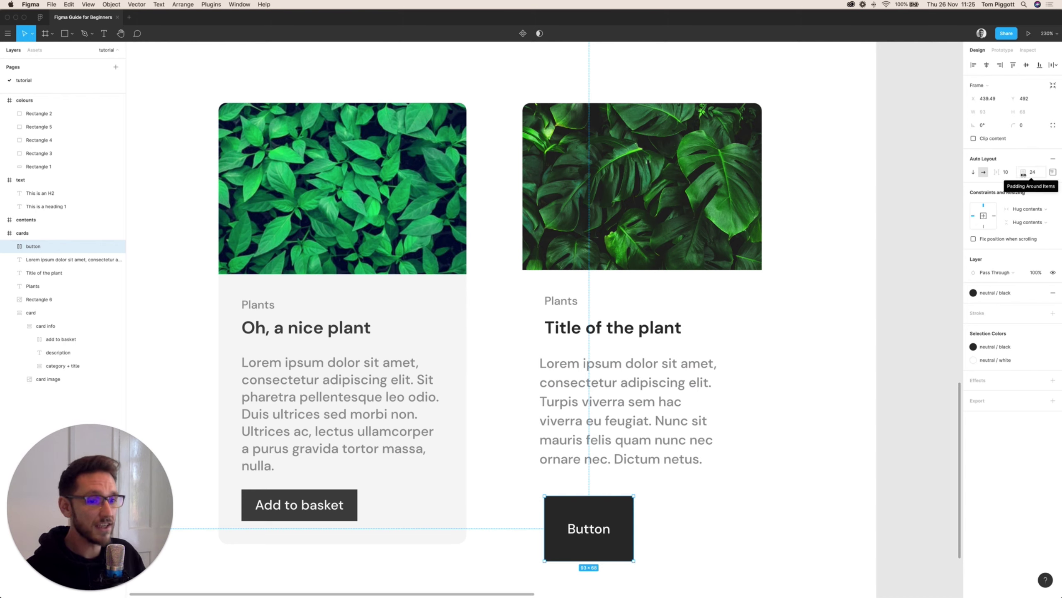
Step: Set the button's individual padding to 8 on top and bottom and 16 on left and right
{"action": "left_click", "coordinate": [1053, 172]}
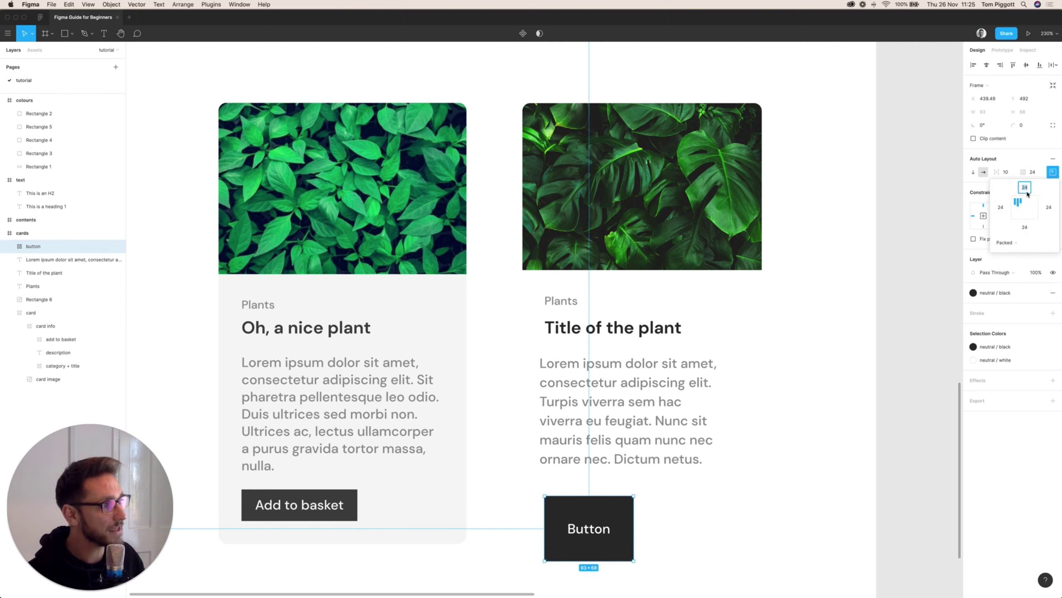
{"action": "type", "text": "8"}
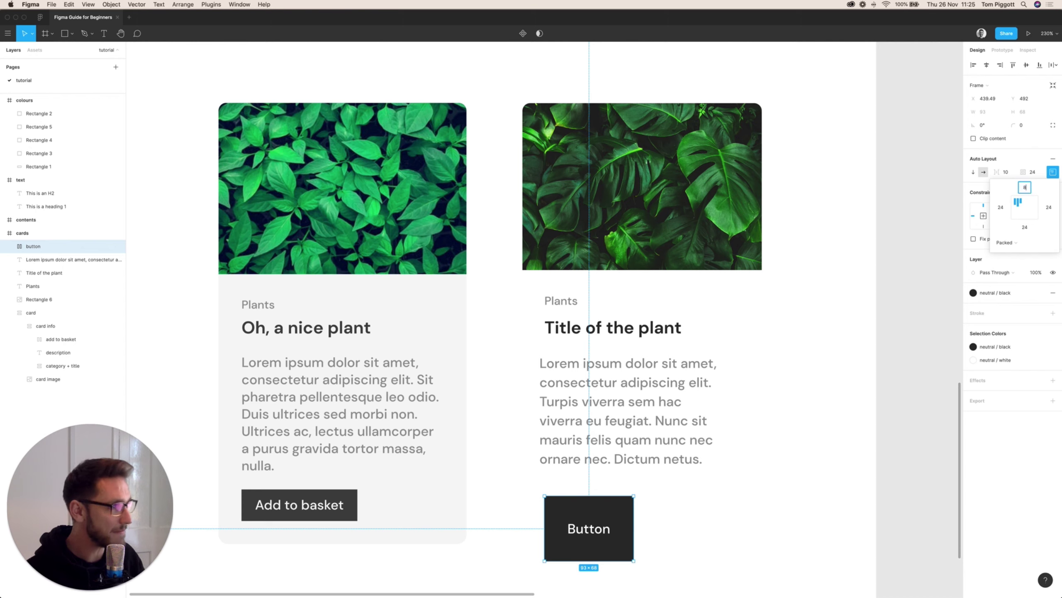
{"action": "key", "text": "Tab"}
{"action": "type", "text": "16"}
{"action": "key", "text": "Tab"}
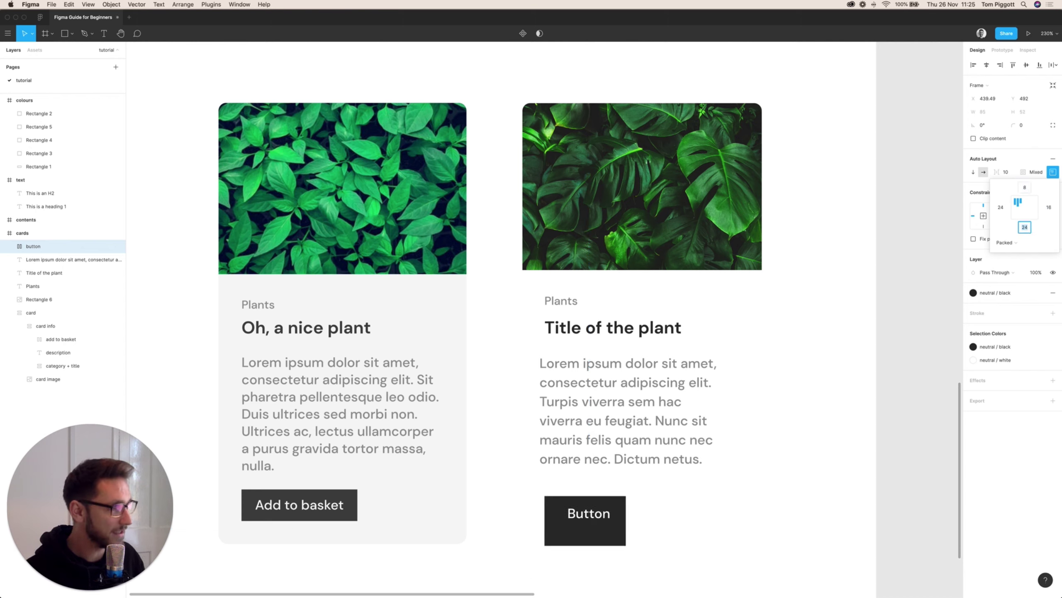
{"action": "type", "text": "8"}
{"action": "key", "text": "Tab"}
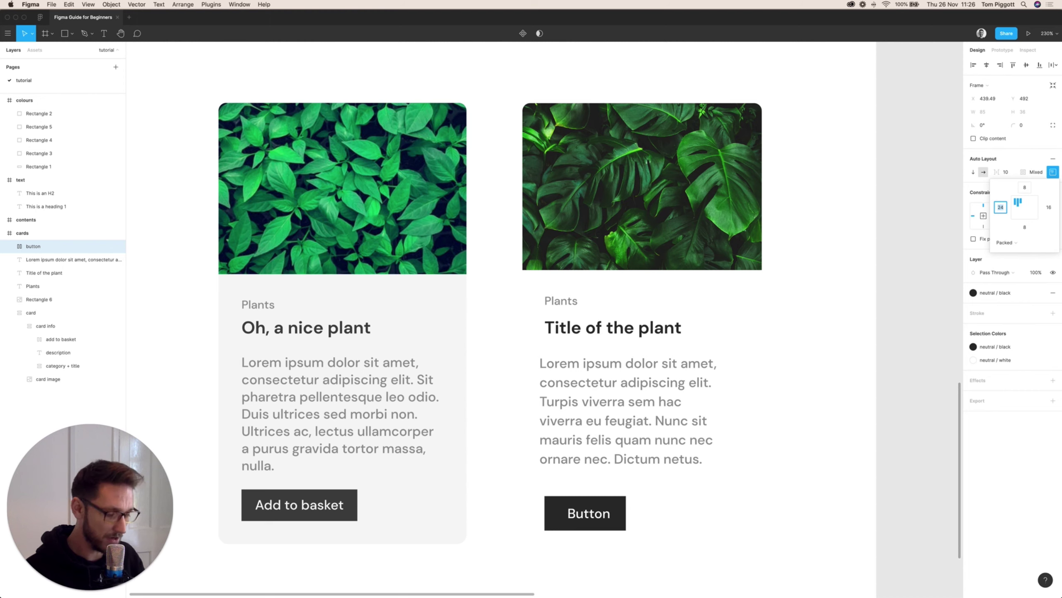
{"action": "type", "text": "16"}
{"action": "key", "text": "Tab"}
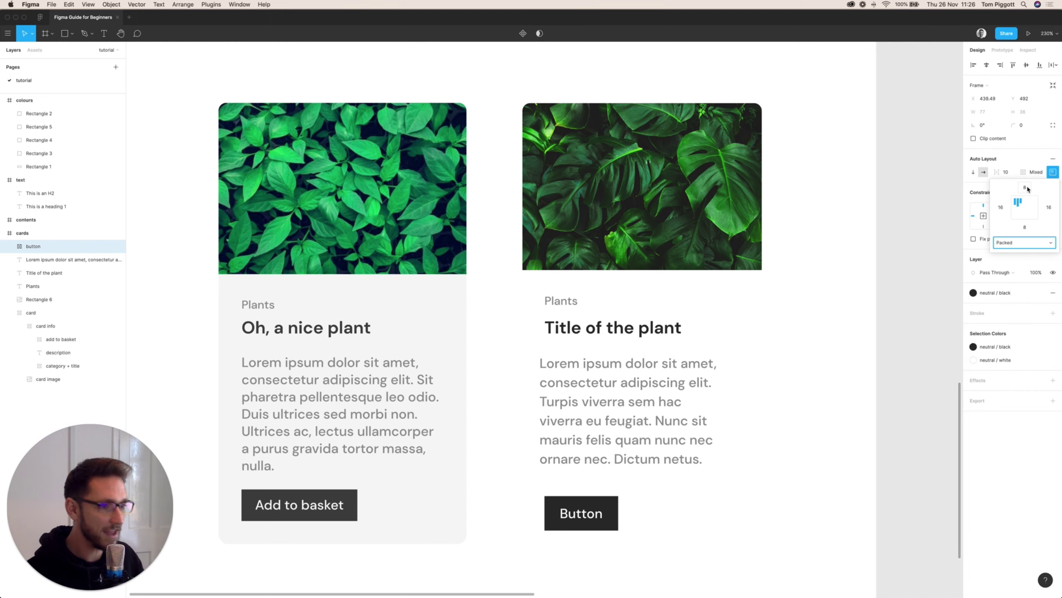
Step: Set the button's left and right padding to 20
{"action": "left_click", "coordinate": [1001, 208]}
{"action": "type", "text": "20"}
{"action": "key", "text": "Tab"}
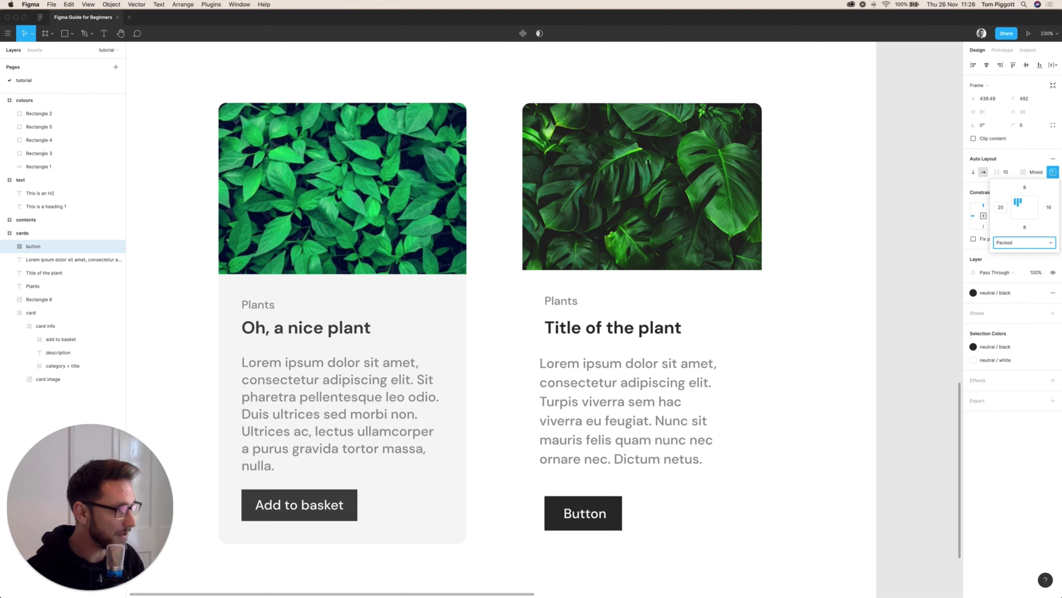
{"action": "key", "text": "Tab"}
{"action": "key", "text": "Tab"}
{"action": "type", "text": "20"}
{"action": "key", "text": "Tab"}
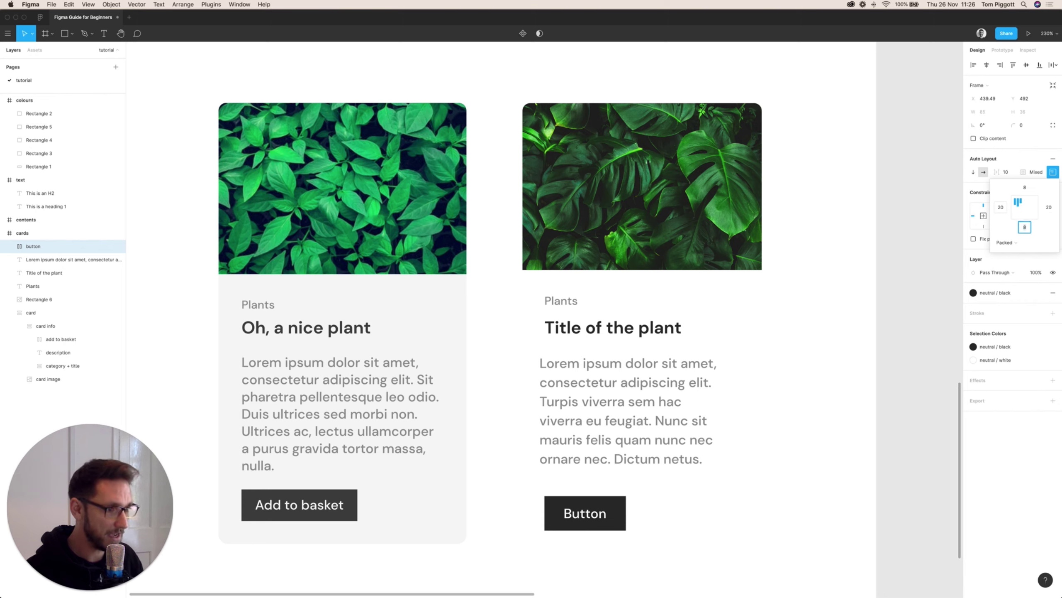
Step: Centre the button's contents both horizontally and vertically in its auto layout alignment settings
{"action": "left_click", "coordinate": [1026, 207]}
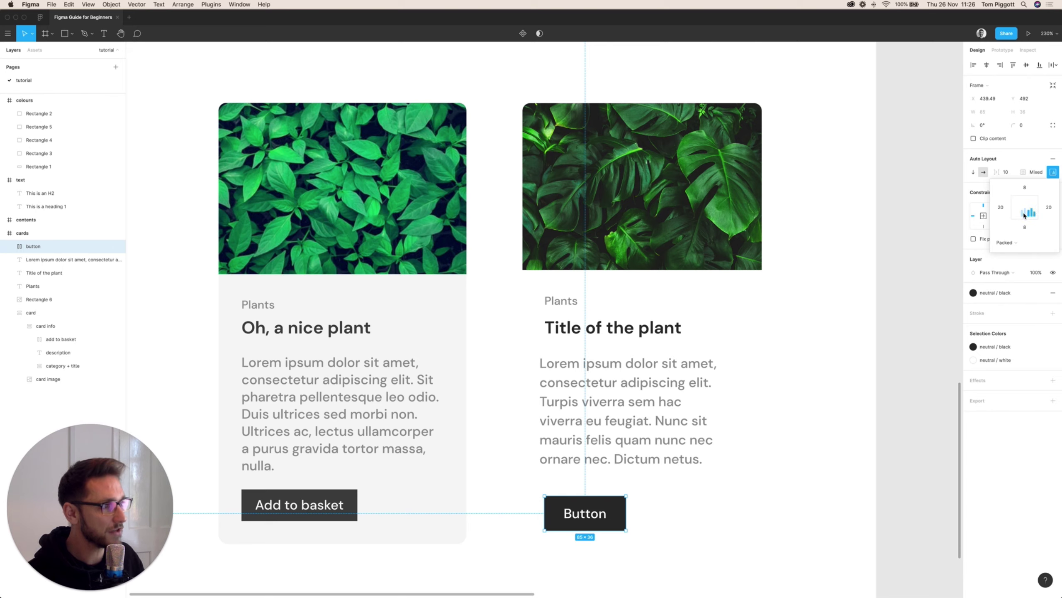
{"action": "left_click", "coordinate": [1026, 208]}
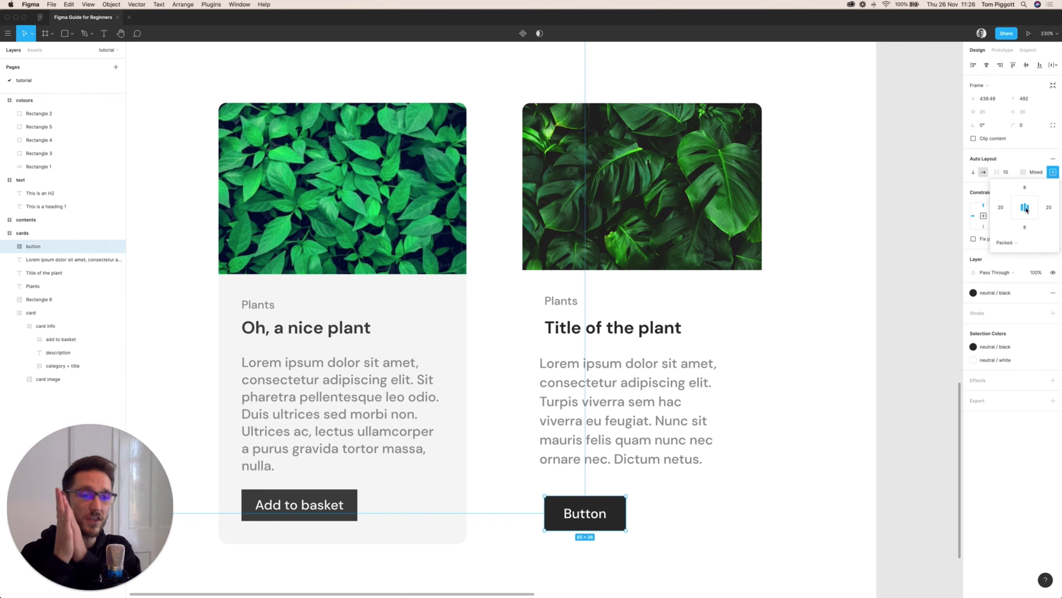
{"action": "left_click", "coordinate": [1019, 202]}
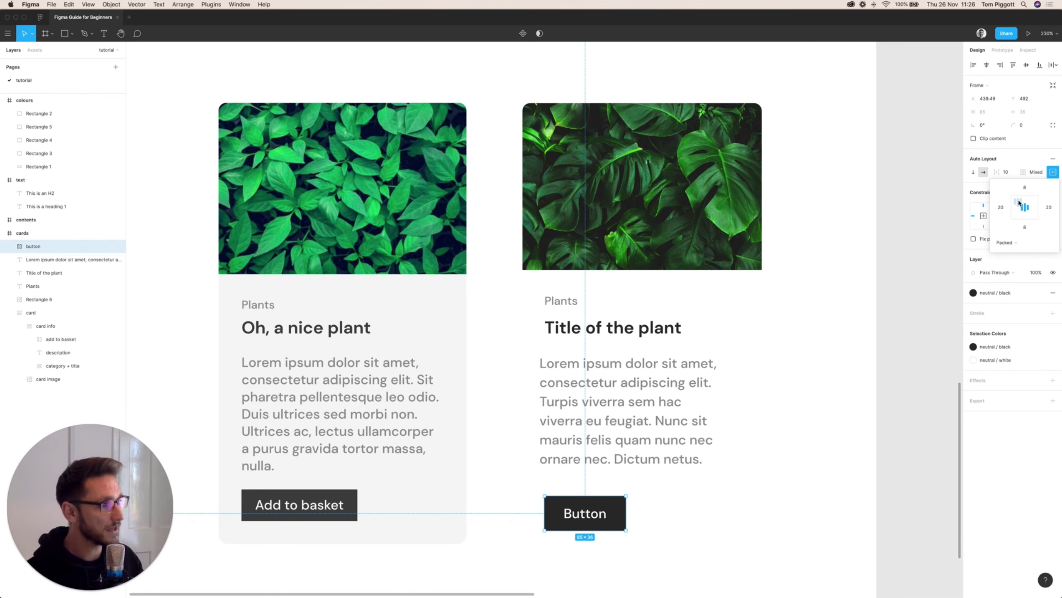
{"action": "left_click", "coordinate": [1023, 208]}
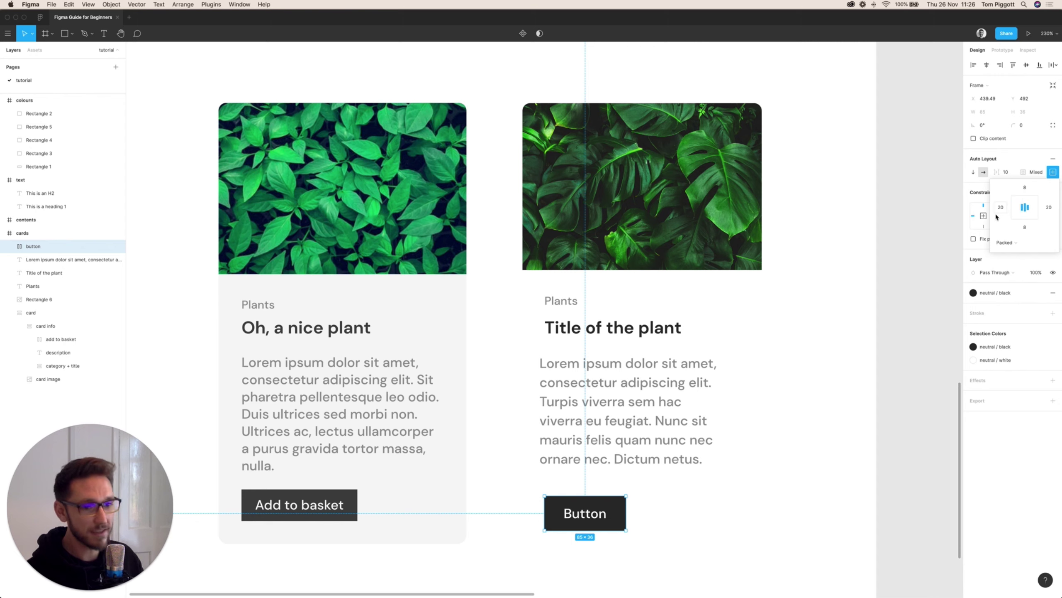
Step: Round the button frame's corners with a radius of 4 and deselect it
{"action": "left_click", "coordinate": [1028, 127]}
{"action": "double_click", "coordinate": [1032, 128]}
{"action": "type", "text": "4"}
{"action": "key", "text": "Return"}
{"action": "left_click", "coordinate": [814, 384]}
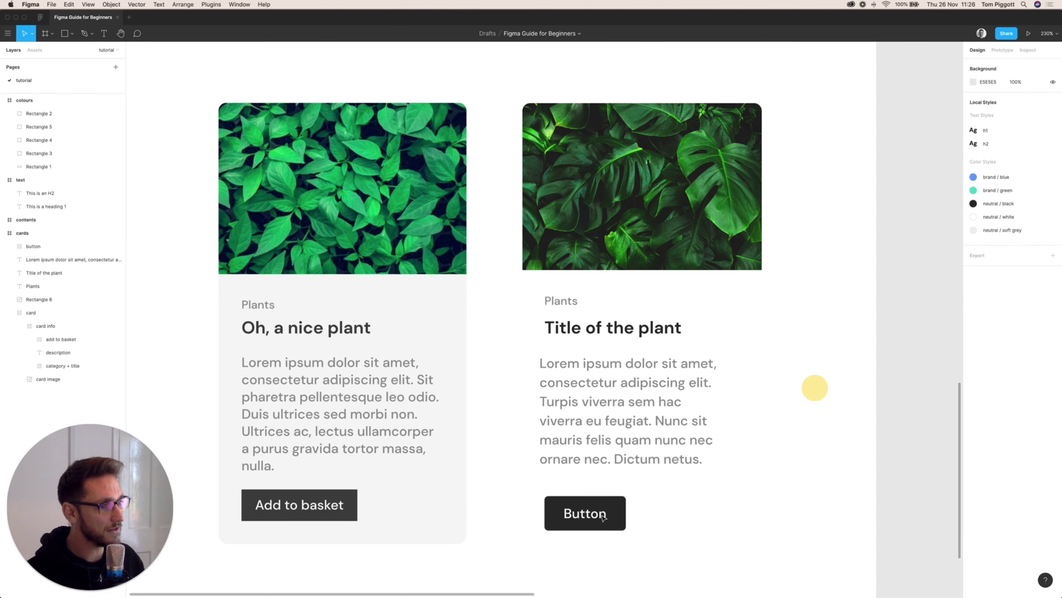
Step: Line the button up with the description's left edge, and wrap the category, title, description and button in an auto layout frame
{"action": "left_click_drag", "start_coordinate": [594, 507], "coordinate": [591, 496]}
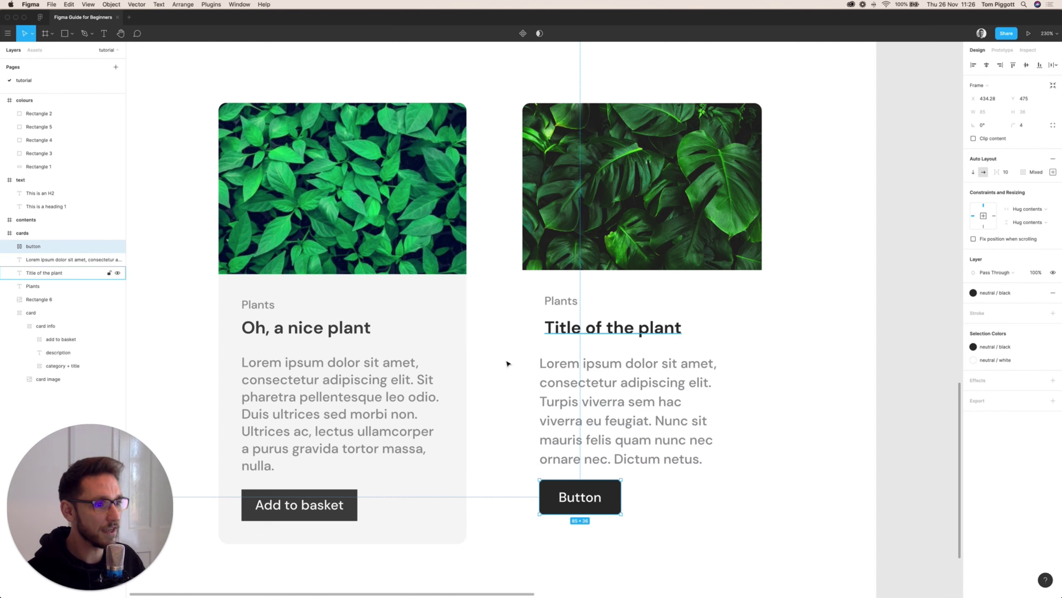
{"action": "left_click", "coordinate": [517, 291]}
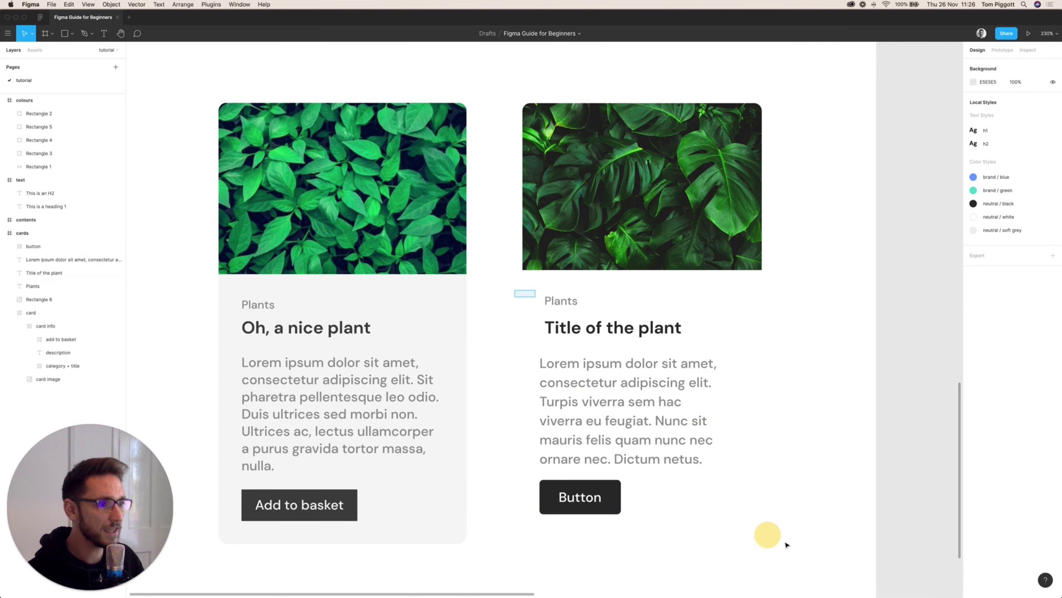
{"action": "left_click_drag", "start_coordinate": [515, 289], "coordinate": [689, 419]}
{"action": "left_click_drag", "start_coordinate": [785, 545], "coordinate": [786, 545]}
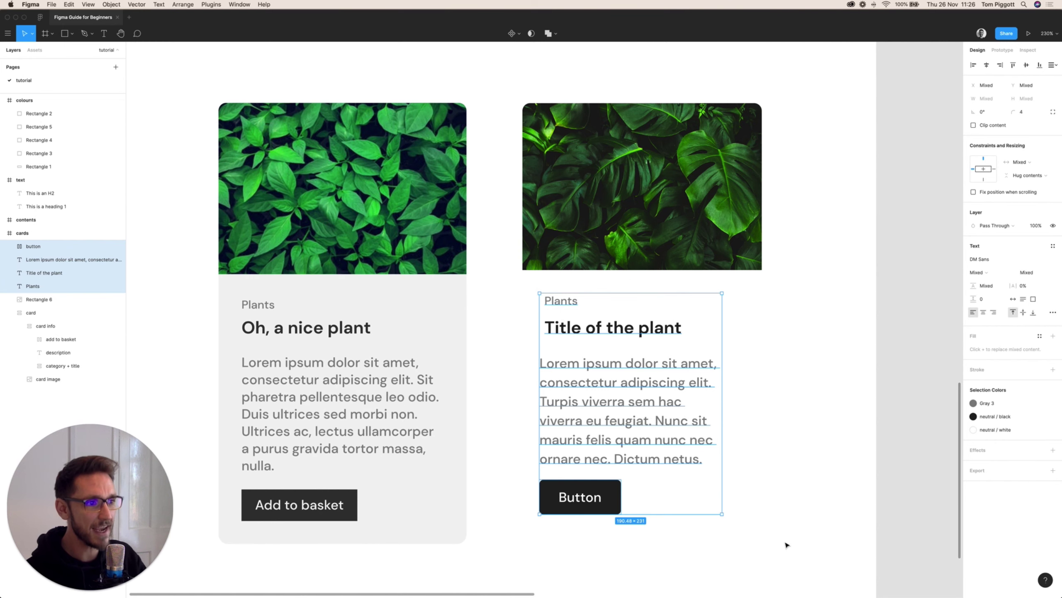
{"action": "key", "text": "shift+a"}
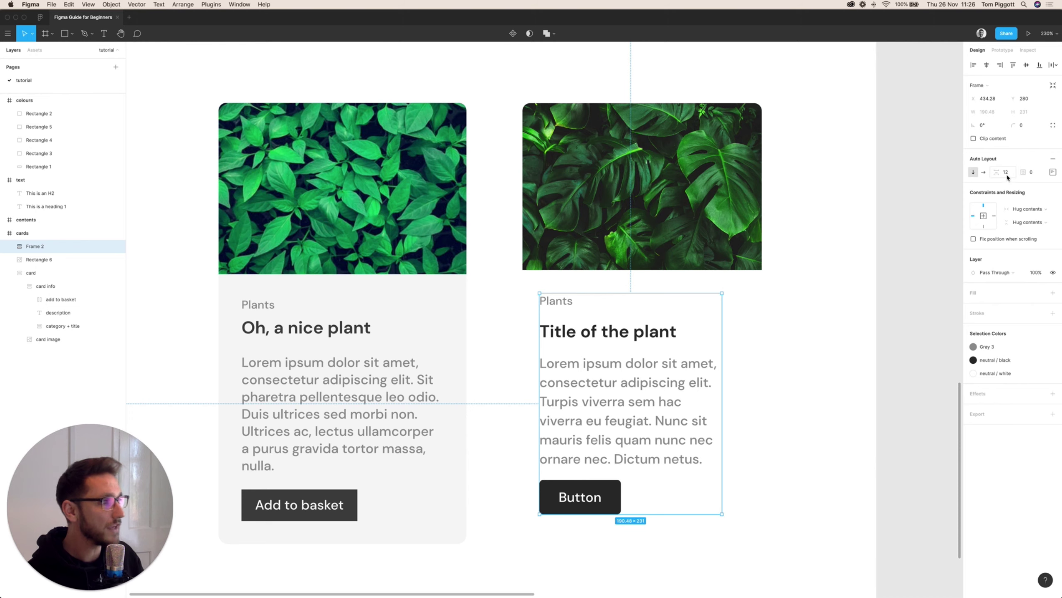
Step: Try a horizontal direction on the new auto layout frame, return it to vertical and try an item spacing of 40
{"action": "left_click", "coordinate": [984, 173]}
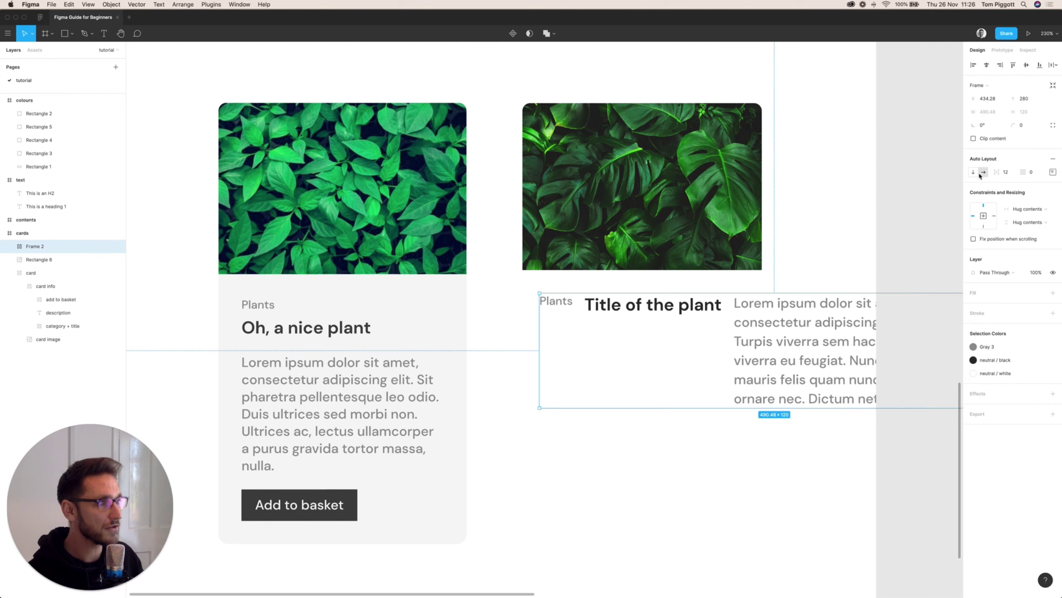
{"action": "left_click", "coordinate": [974, 172]}
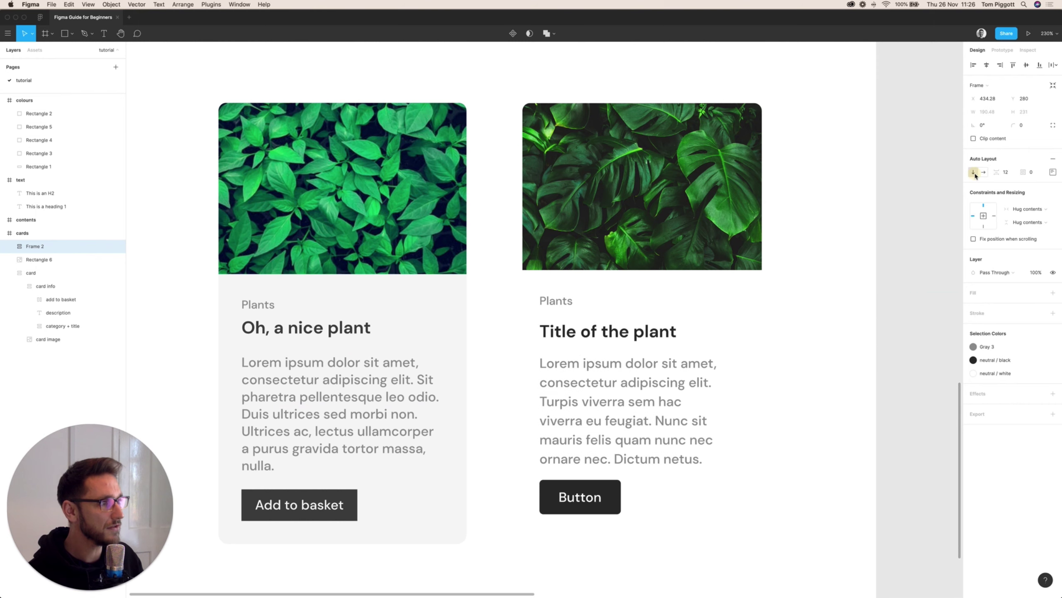
{"action": "left_click", "coordinate": [1008, 174]}
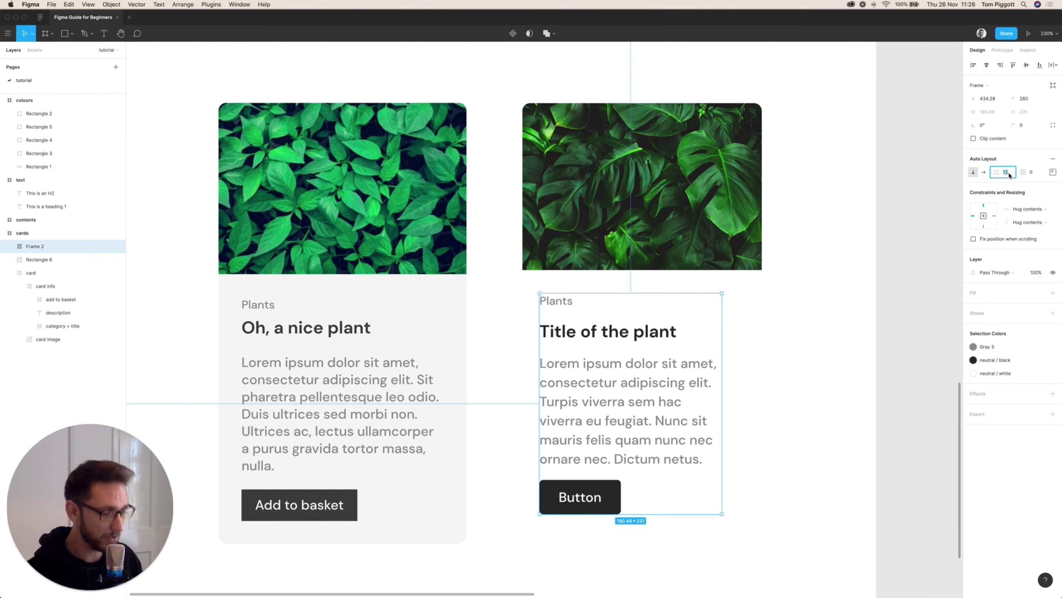
{"action": "type", "text": "40"}
{"action": "key", "text": "Return"}
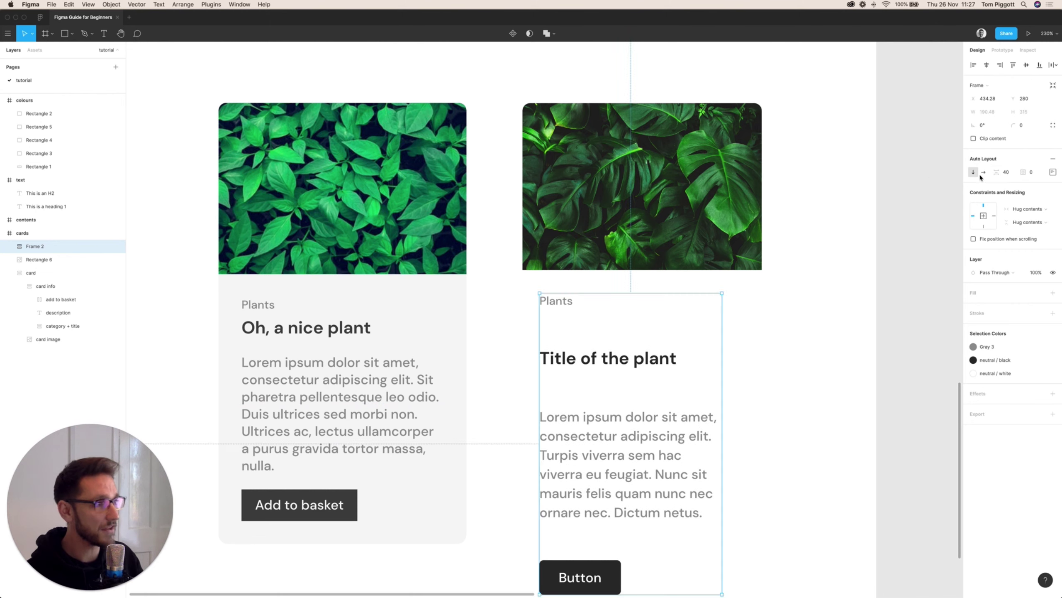
Step: Set the item spacing of the card text and button frame to 16
{"action": "left_click", "coordinate": [1007, 173]}
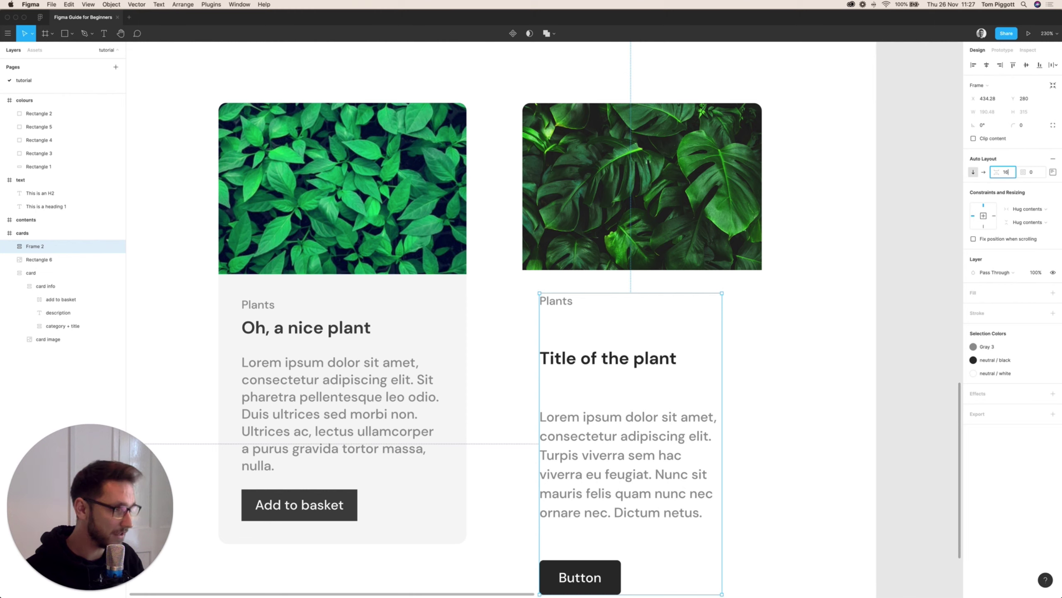
{"action": "type", "text": "16"}
{"action": "key", "text": "Return"}
Step: Try right and centre alignment for the frame's contents, restore top-left alignment and deselect the frame
{"action": "left_click", "coordinate": [1053, 172]}
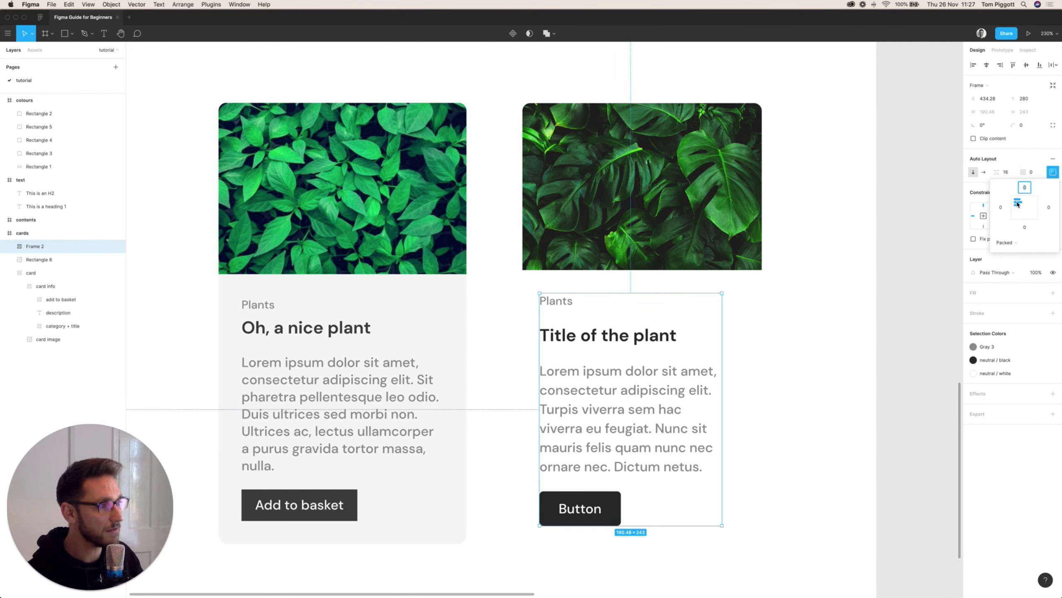
{"action": "left_click", "coordinate": [1032, 203]}
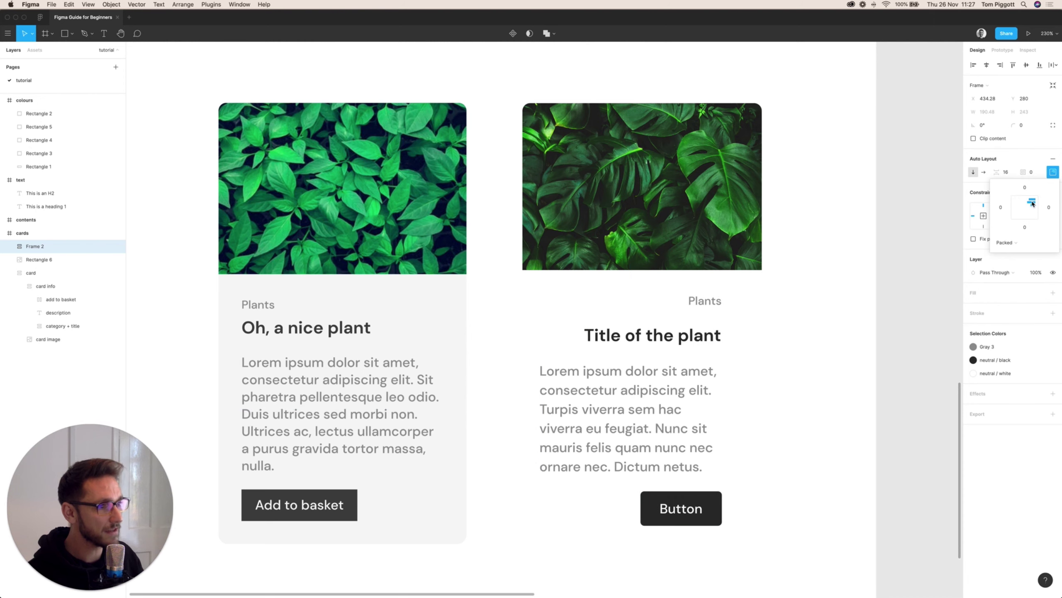
{"action": "left_click", "coordinate": [1025, 210]}
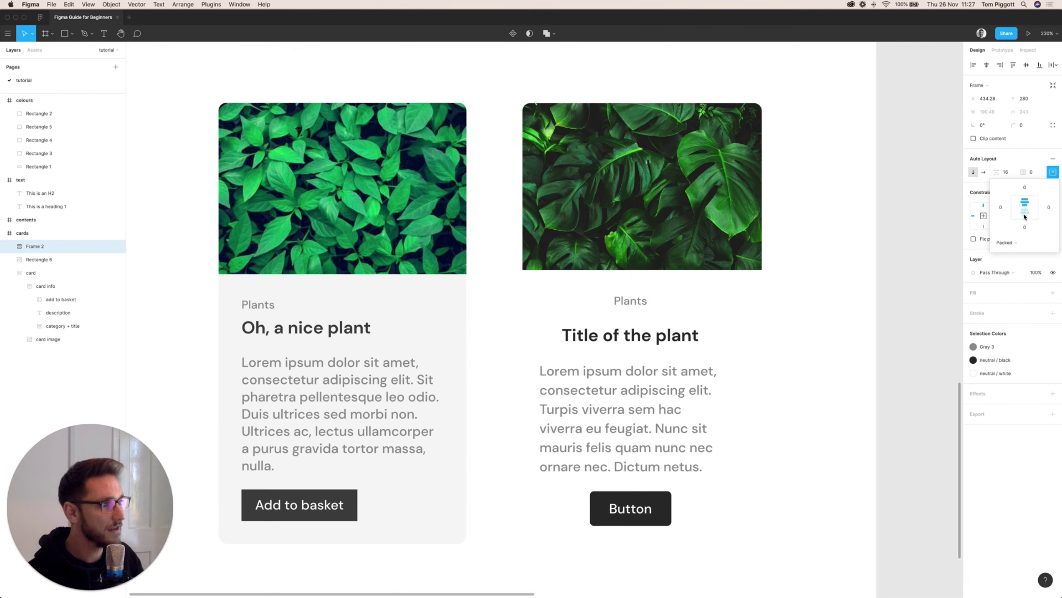
{"action": "left_click", "coordinate": [1018, 203]}
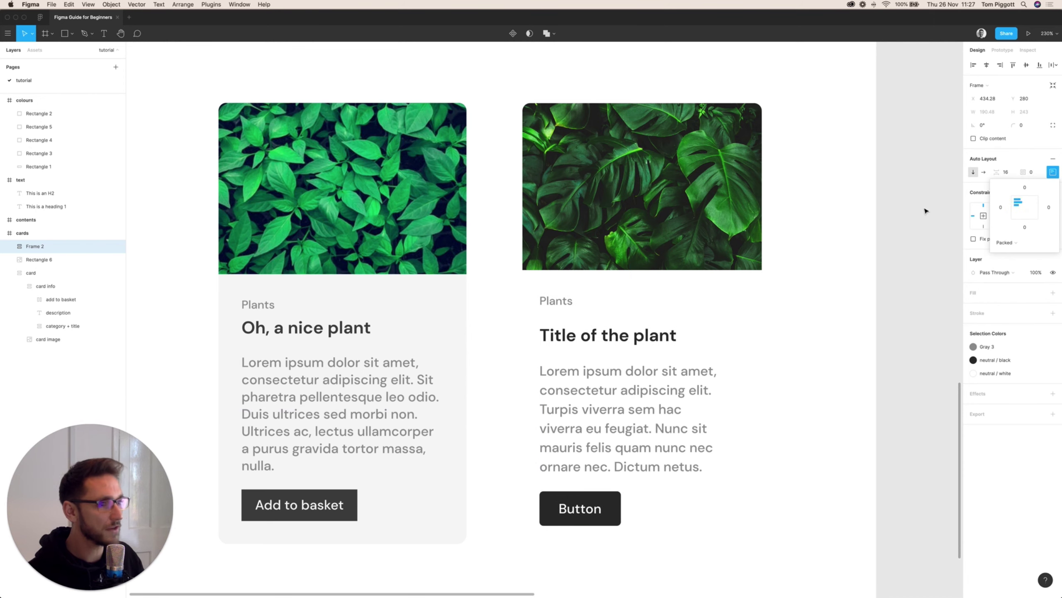
{"action": "left_click", "coordinate": [845, 313]}
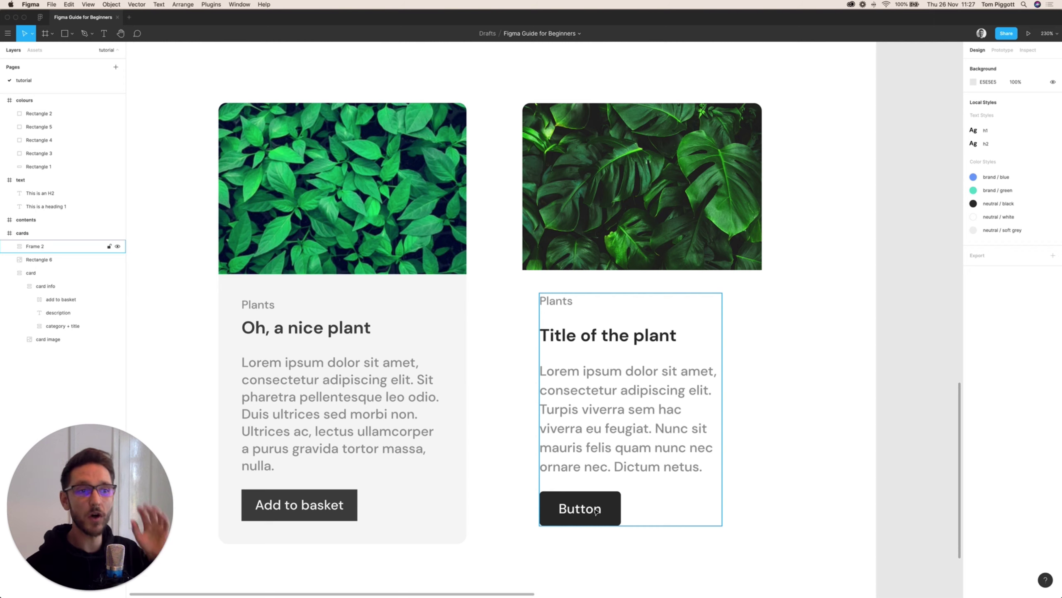
Step: Rename the auto layout frame holding the card's text and button as "card details"
{"action": "left_click", "coordinate": [62, 247]}
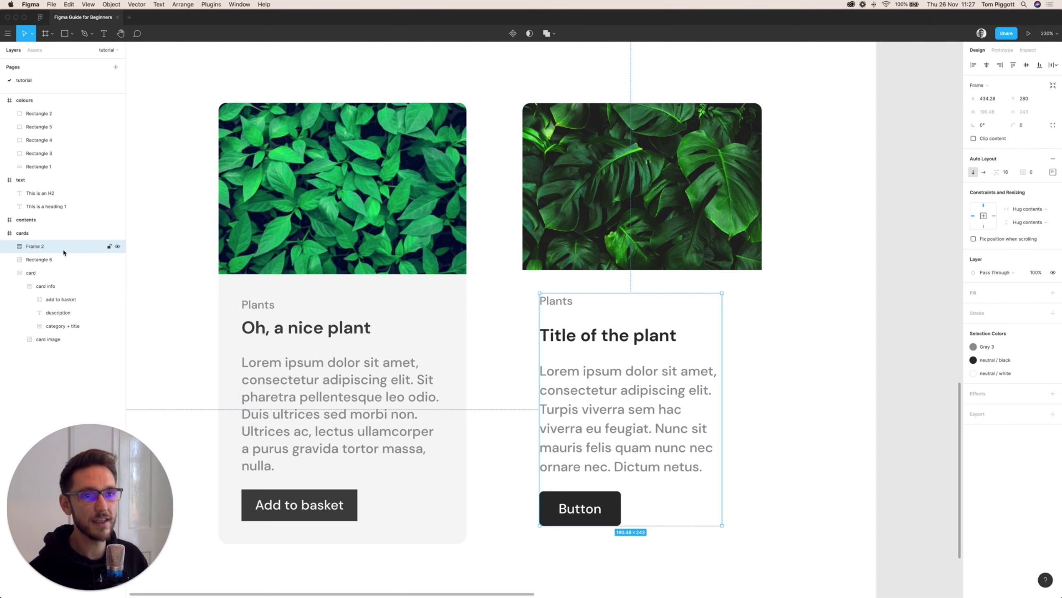
{"action": "double_click", "coordinate": [36, 247]}
{"action": "type", "text": "card det"}
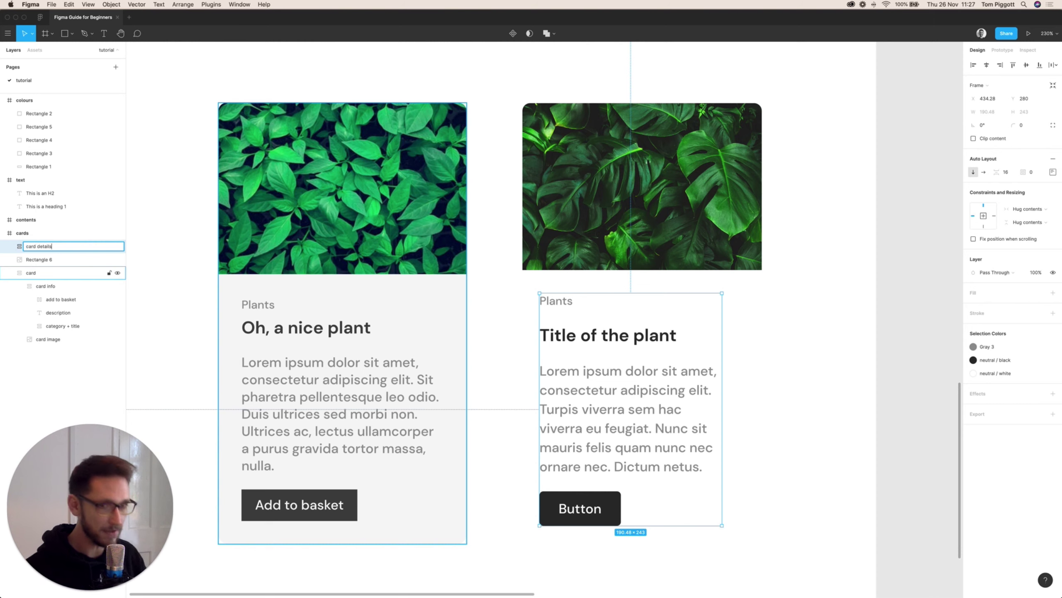
{"action": "type", "text": "ails"}
{"action": "key", "text": "Return"}
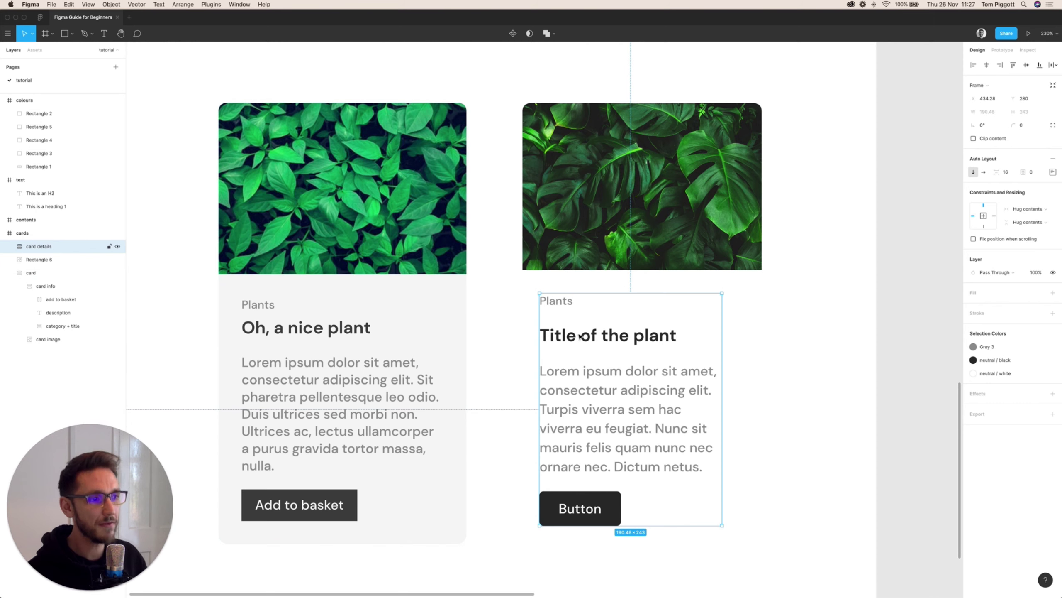
Step: Wrap the plant title and the Plants category text in their own nested auto layout frame
{"action": "double_click", "coordinate": [580, 336]}
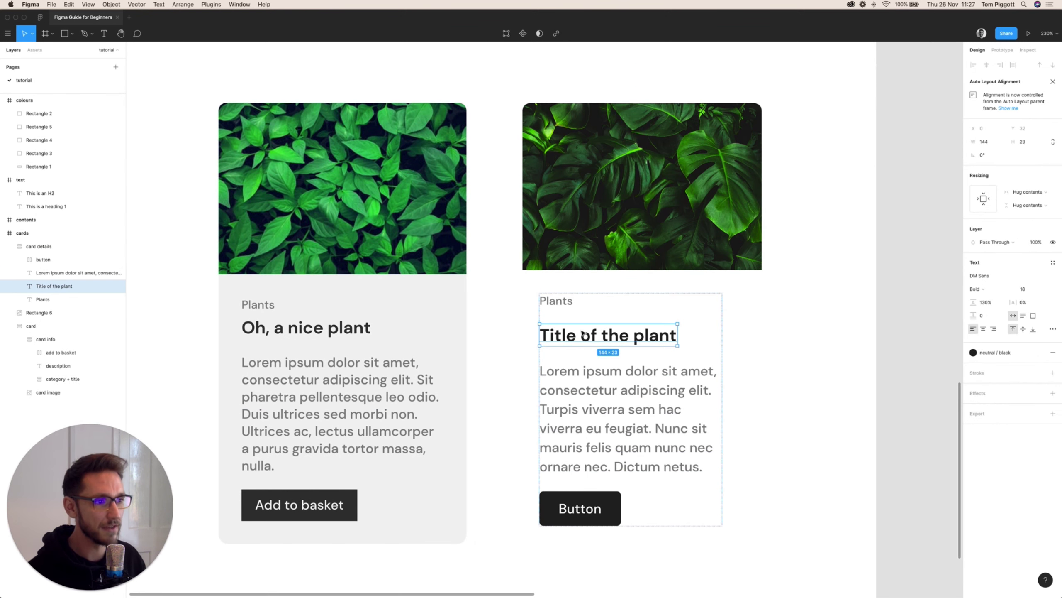
{"action": "left_click", "coordinate": [565, 302]}
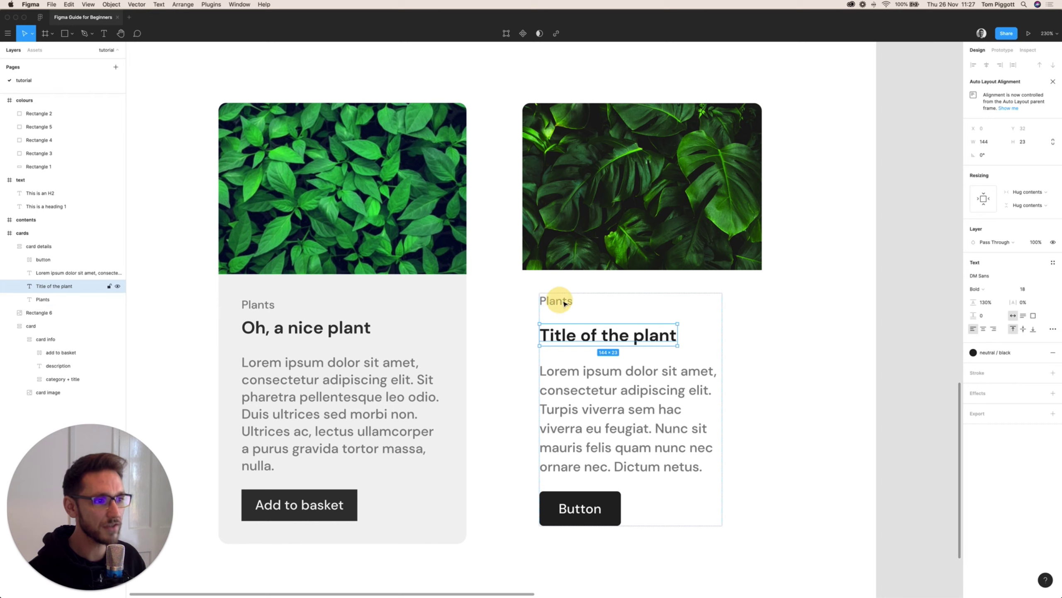
{"action": "left_click", "coordinate": [565, 301], "text": "shift"}
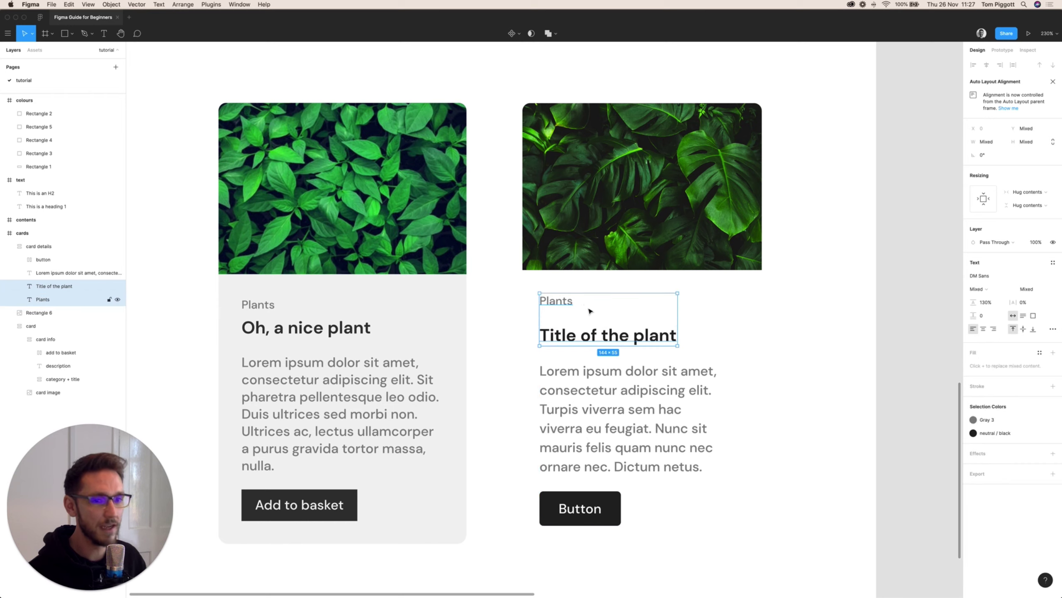
{"action": "key", "text": "shift+a"}
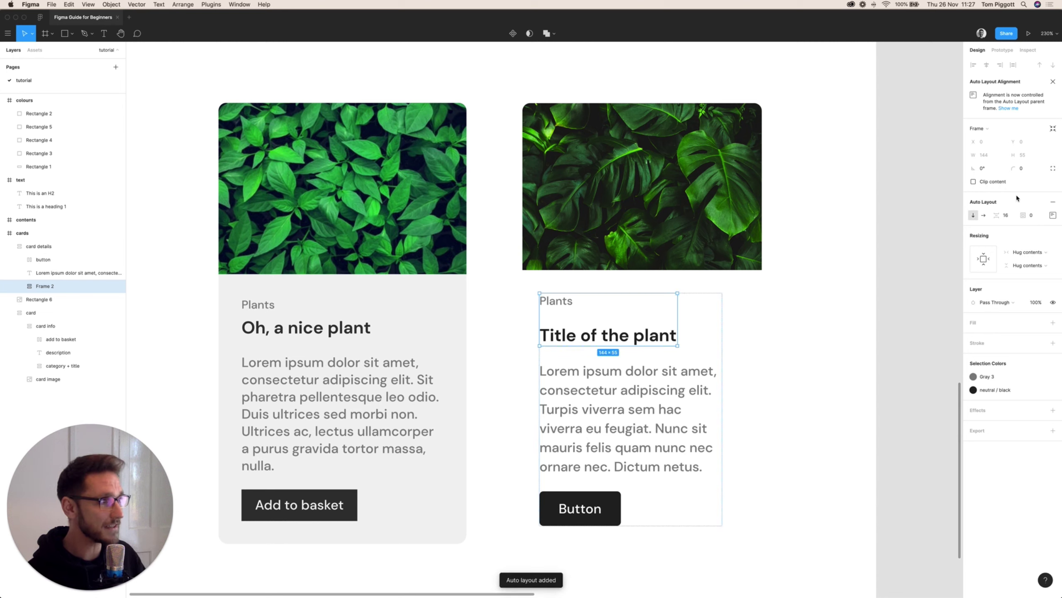
Step: Try an item spacing of 4 between the category and title, settle on 0 and deselect the frame
{"action": "left_click", "coordinate": [1007, 217]}
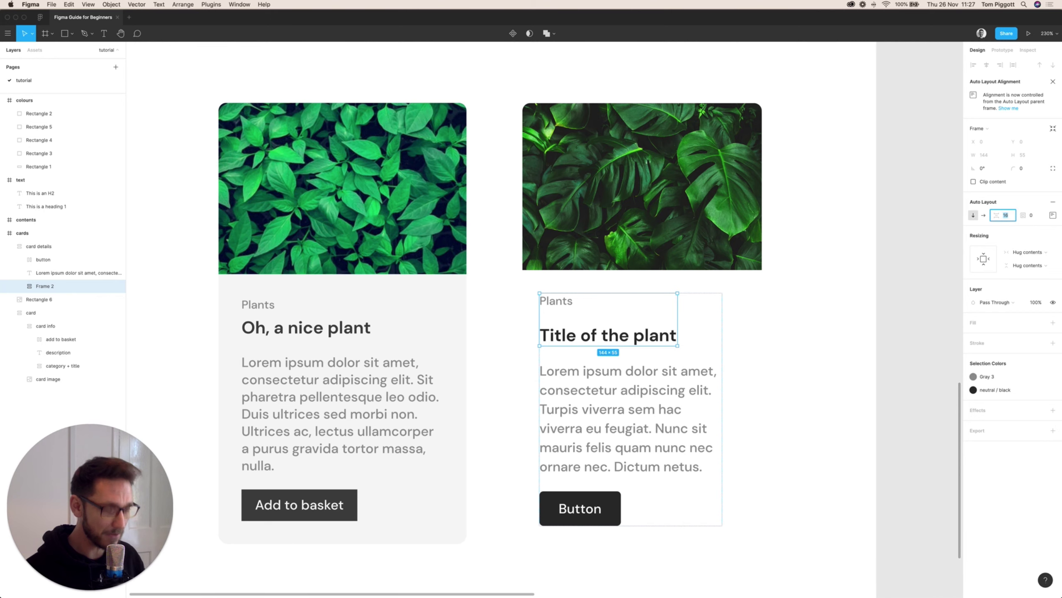
{"action": "type", "text": "4"}
{"action": "key", "text": "Return"}
{"action": "left_click", "coordinate": [1006, 217]}
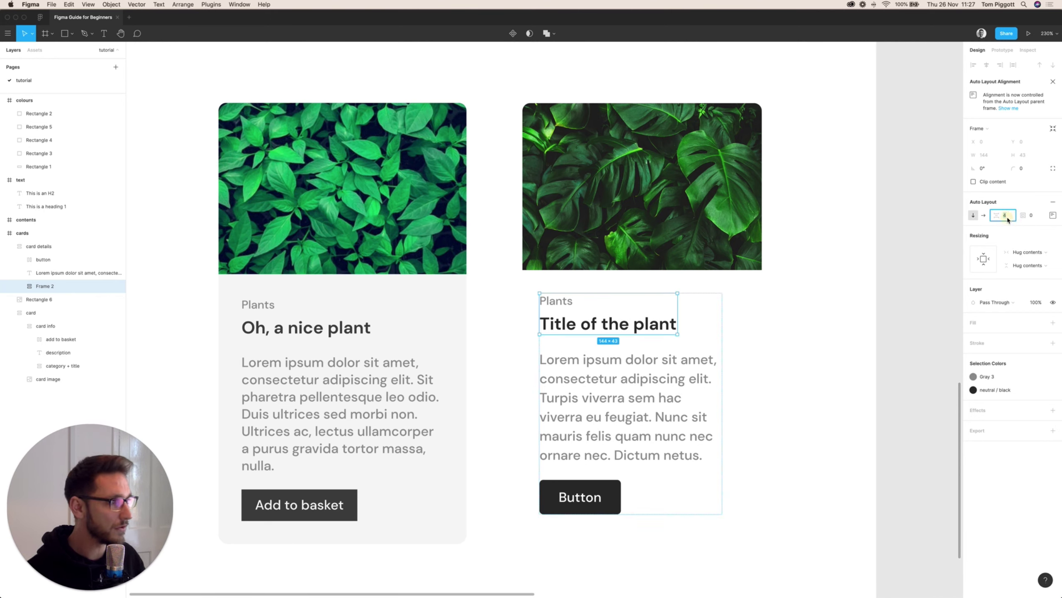
{"action": "type", "text": "0"}
{"action": "key", "text": "Return"}
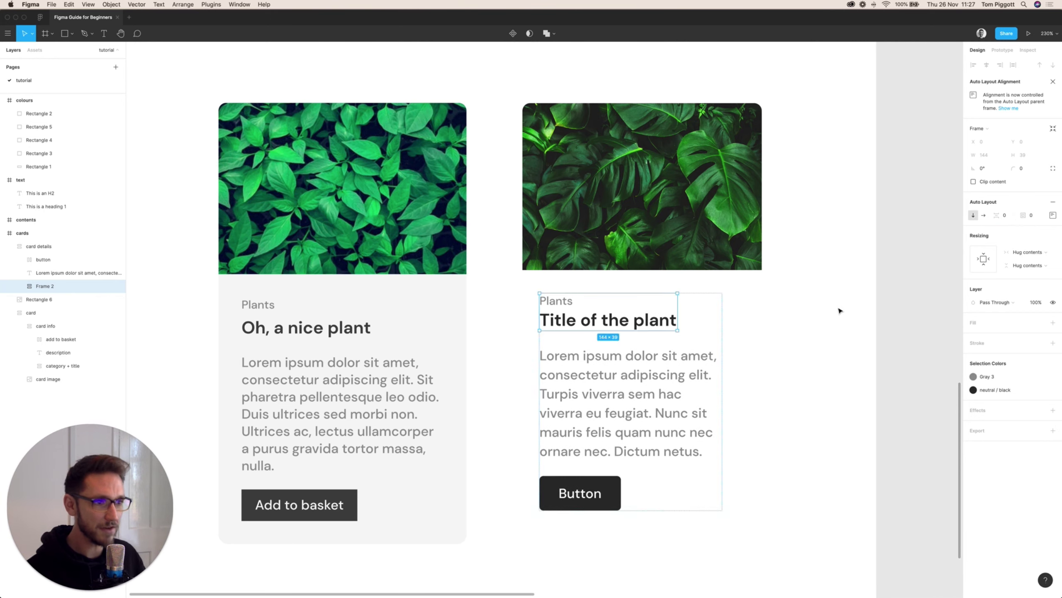
{"action": "left_click", "coordinate": [838, 305]}
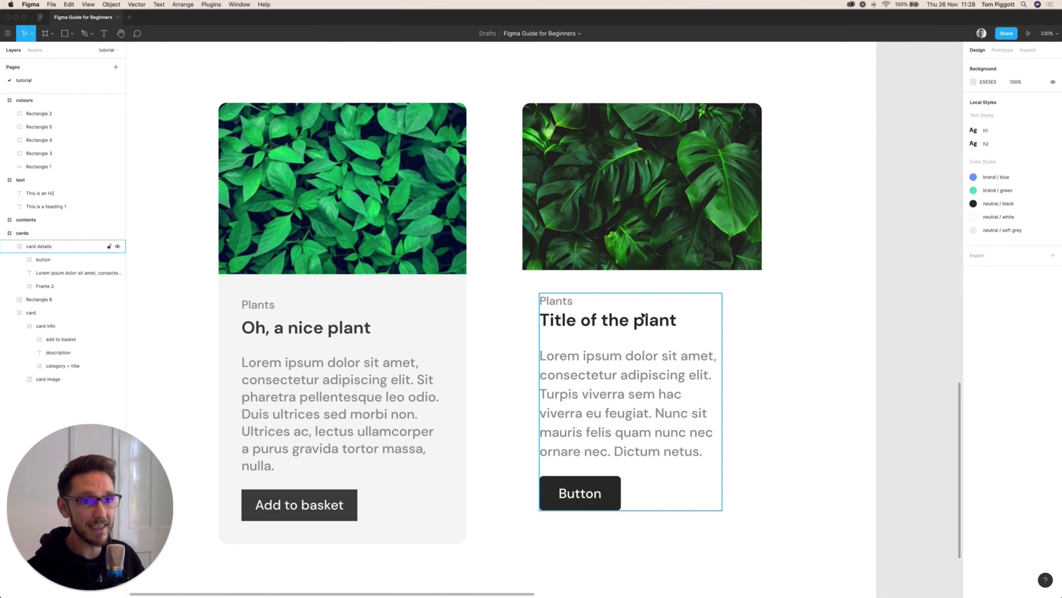
Step: Rename the nested frame containing the category and title as "category + title"
{"action": "left_click", "coordinate": [46, 287]}
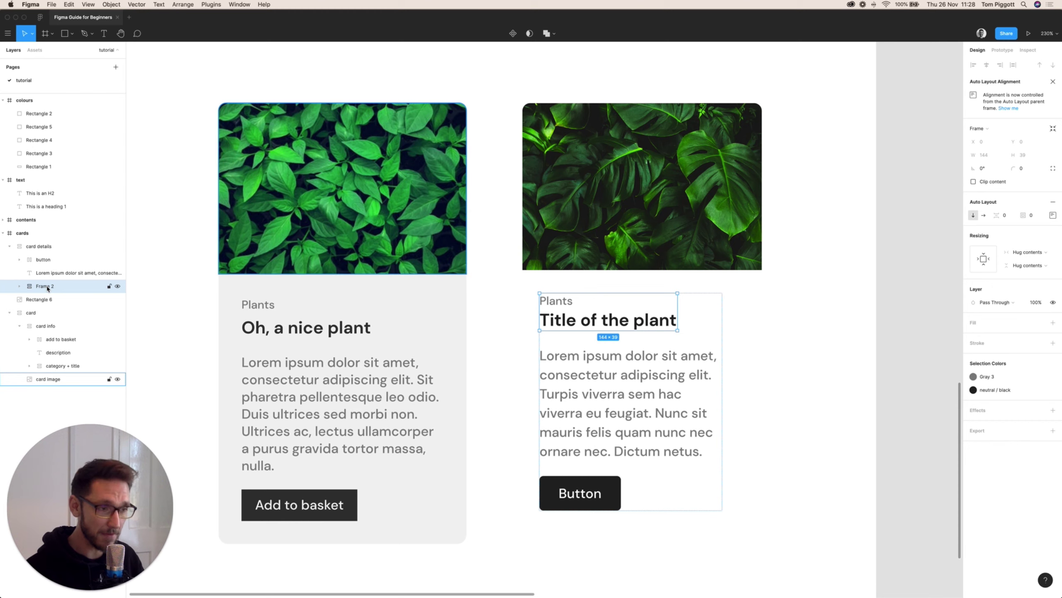
{"action": "double_click", "coordinate": [47, 288]}
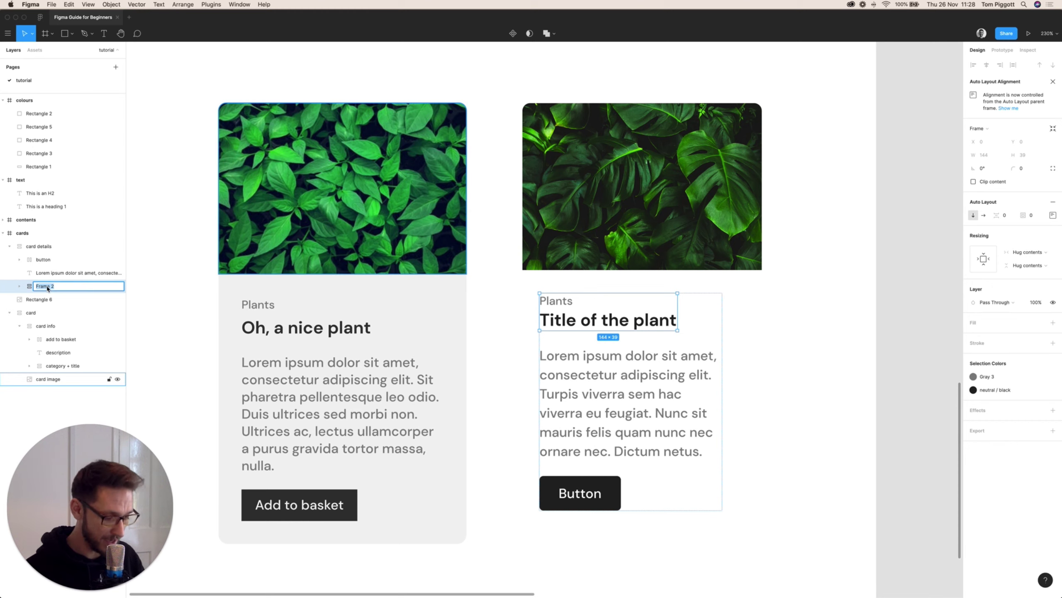
{"action": "type", "text": "category +"}
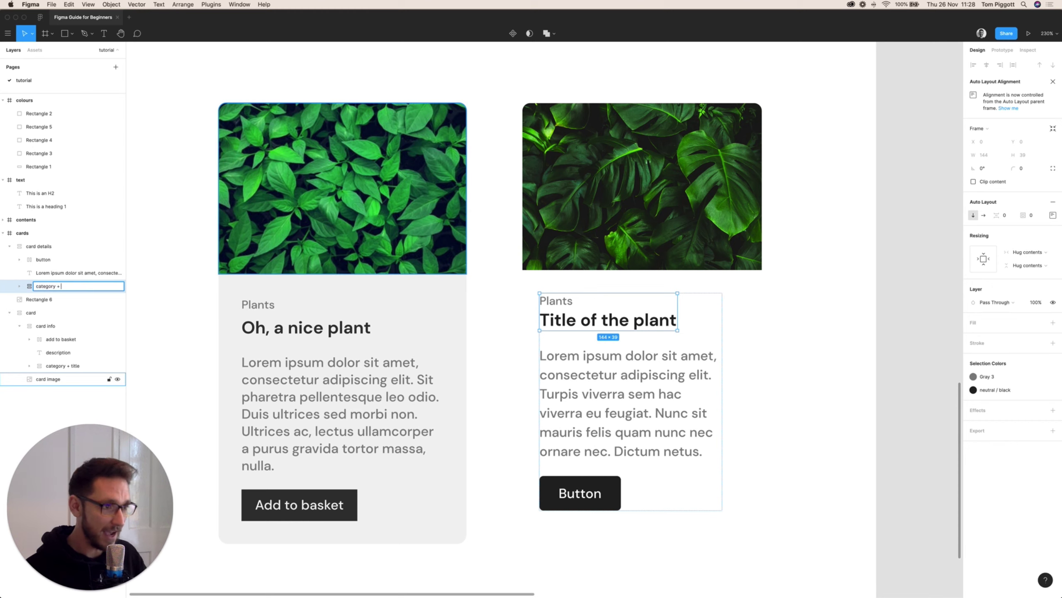
{"action": "key", "text": "Return"}
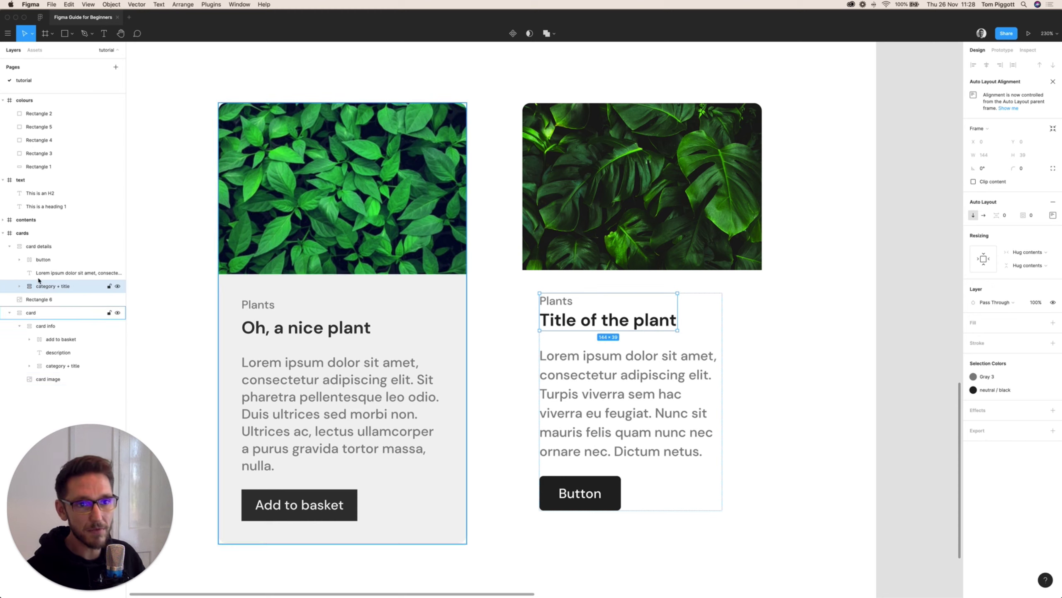
Step: Rename the lorem ipsum text layer inside card details as "description" and clear the selection
{"action": "left_click", "coordinate": [44, 247]}
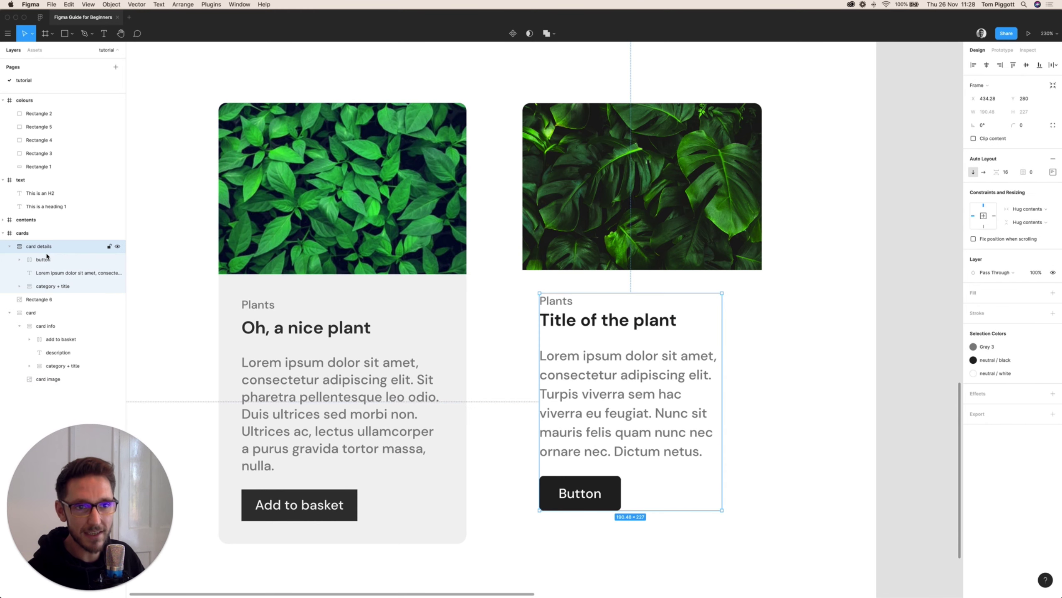
{"action": "left_click", "coordinate": [58, 274]}
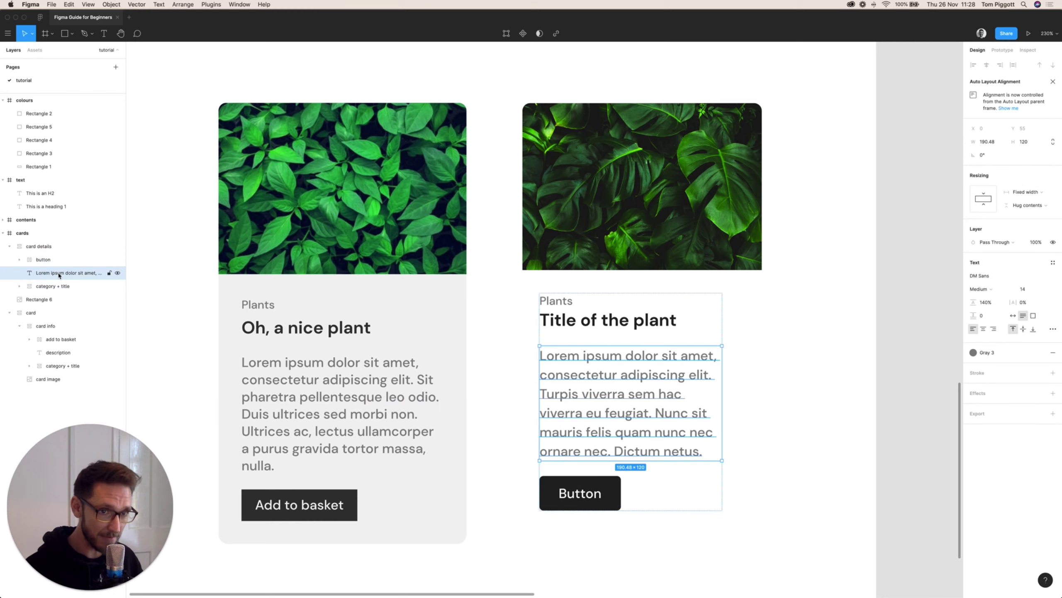
{"action": "double_click", "coordinate": [59, 272]}
{"action": "type", "text": "descrip"}
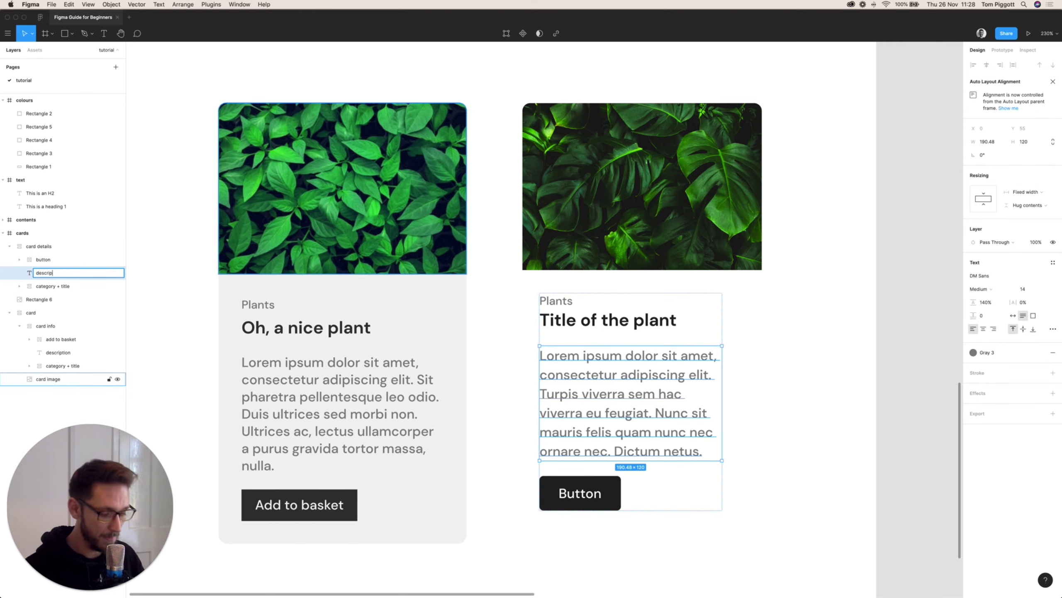
{"action": "type", "text": "tion"}
{"action": "key", "text": "Return"}
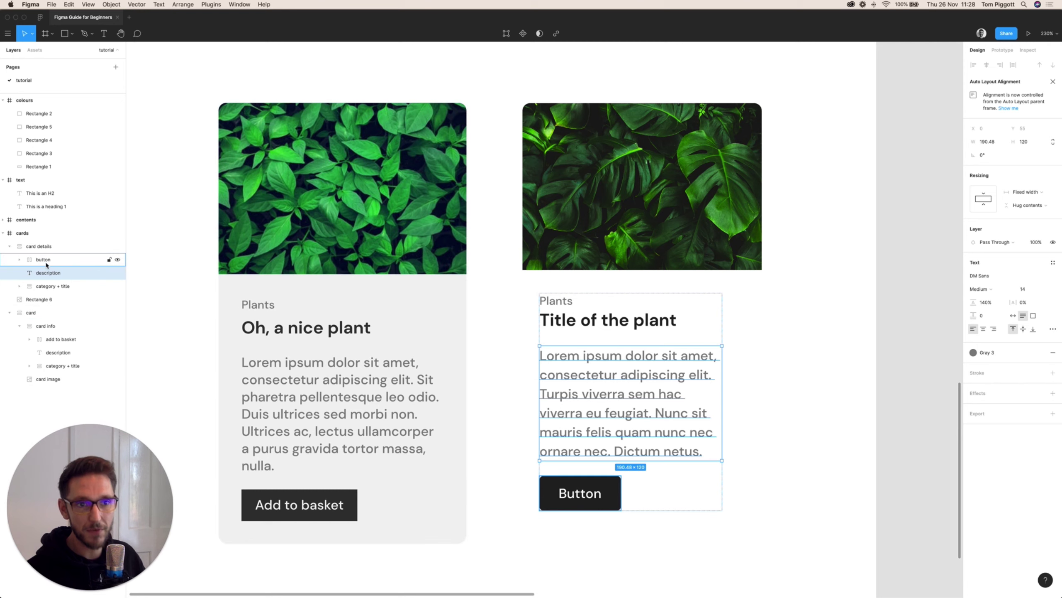
{"action": "left_click", "coordinate": [53, 286]}
{"action": "left_click", "coordinate": [793, 326]}
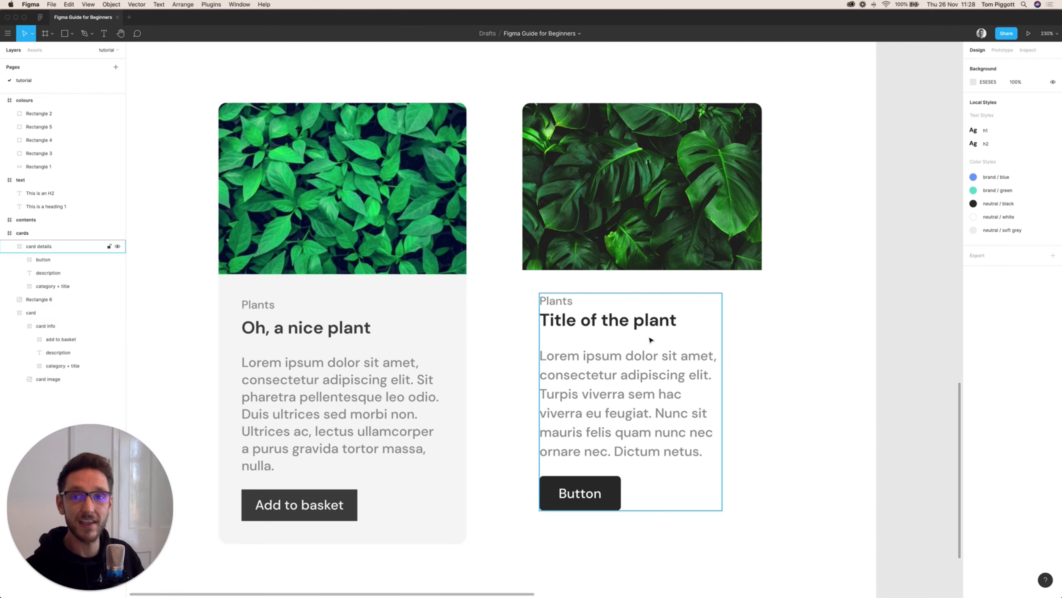
Step: Fill the card details frame with the neutral / soft grey color style and deselect it
{"action": "left_click", "coordinate": [617, 396]}
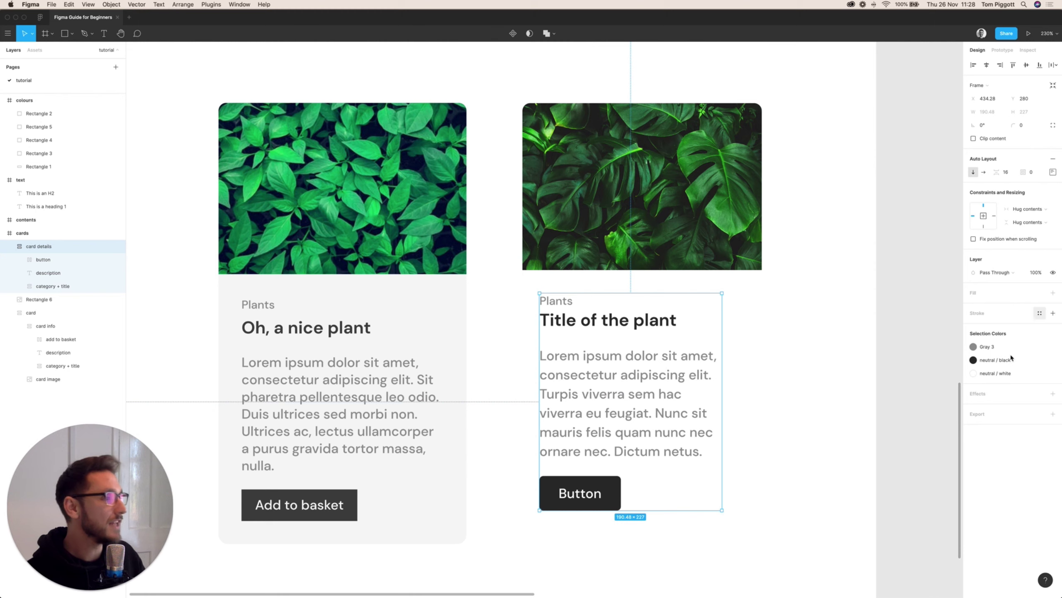
{"action": "left_click", "coordinate": [1040, 293]}
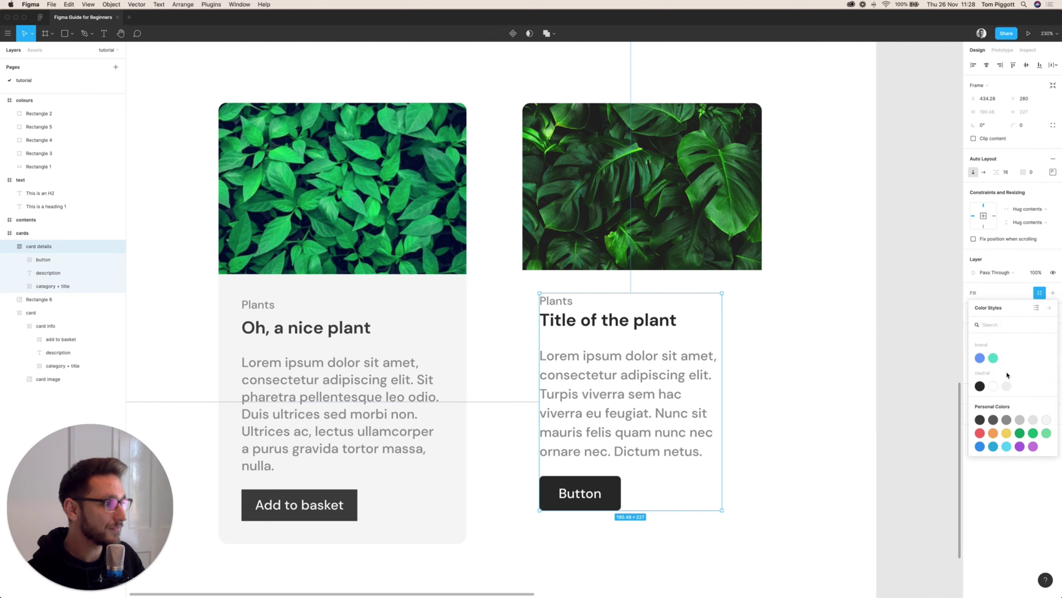
{"action": "left_click", "coordinate": [1007, 386]}
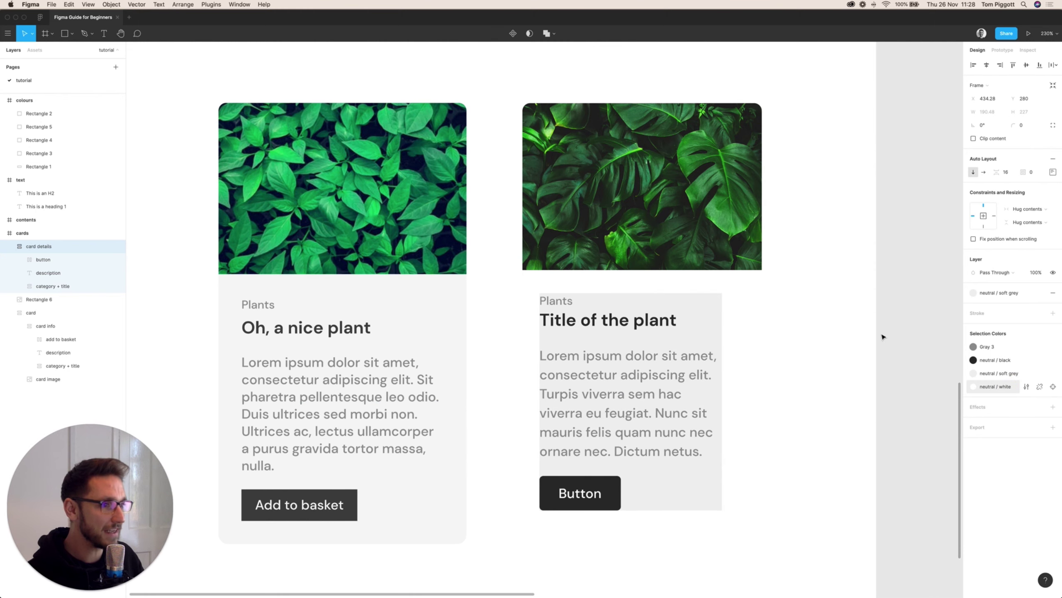
{"action": "left_click", "coordinate": [826, 333]}
Step: Give the card details frame an auto layout padding of 24 and move it flush beneath the plant image
{"action": "left_click_drag", "start_coordinate": [629, 397], "coordinate": [638, 395]}
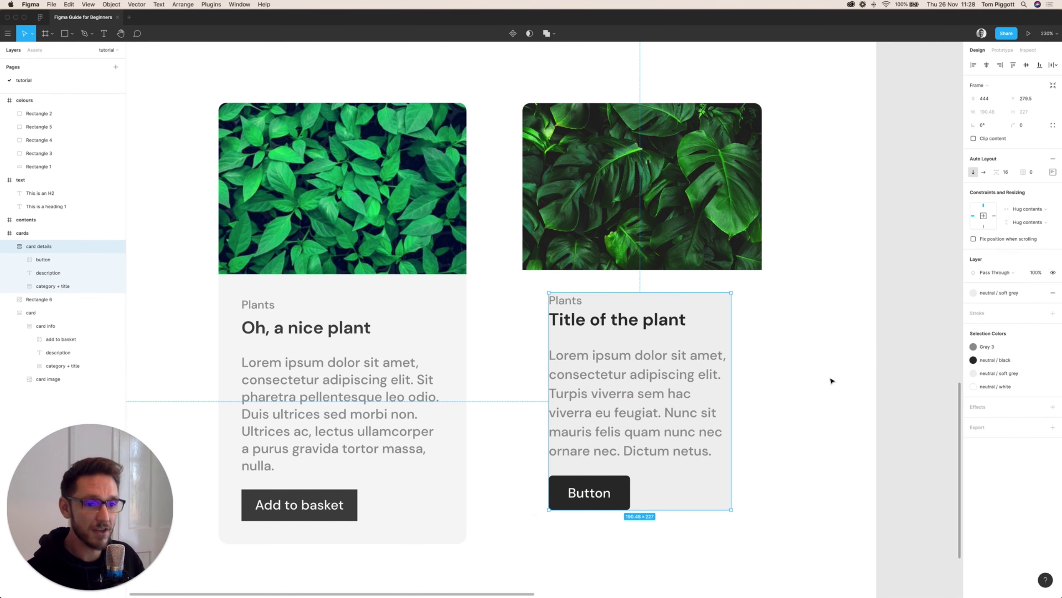
{"action": "left_click", "coordinate": [1032, 172]}
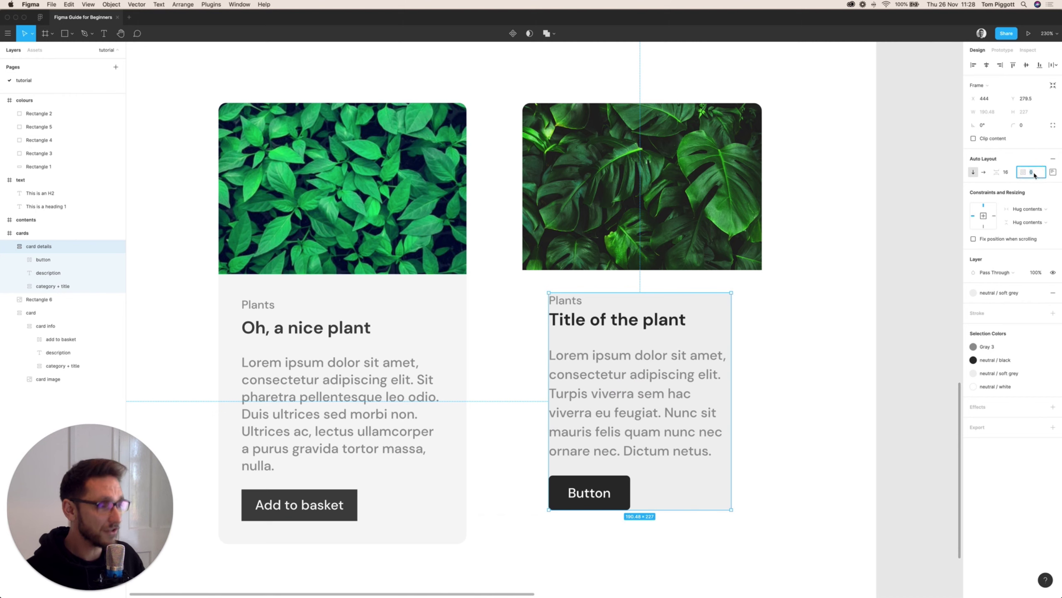
{"action": "type", "text": "24"}
{"action": "key", "text": "Return"}
{"action": "left_click", "coordinate": [837, 263]}
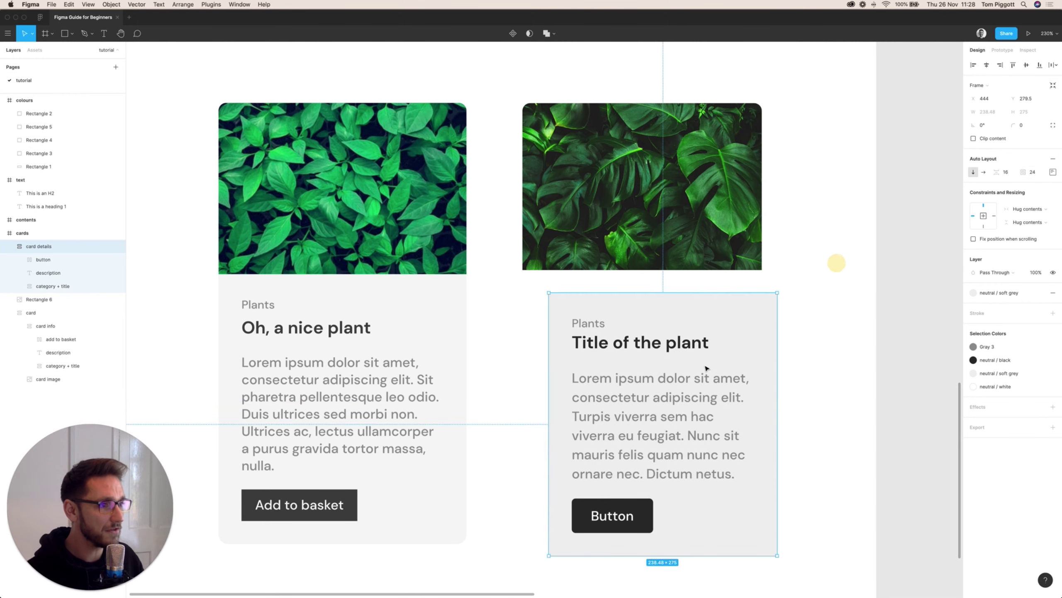
{"action": "left_click_drag", "start_coordinate": [686, 359], "coordinate": [669, 348]}
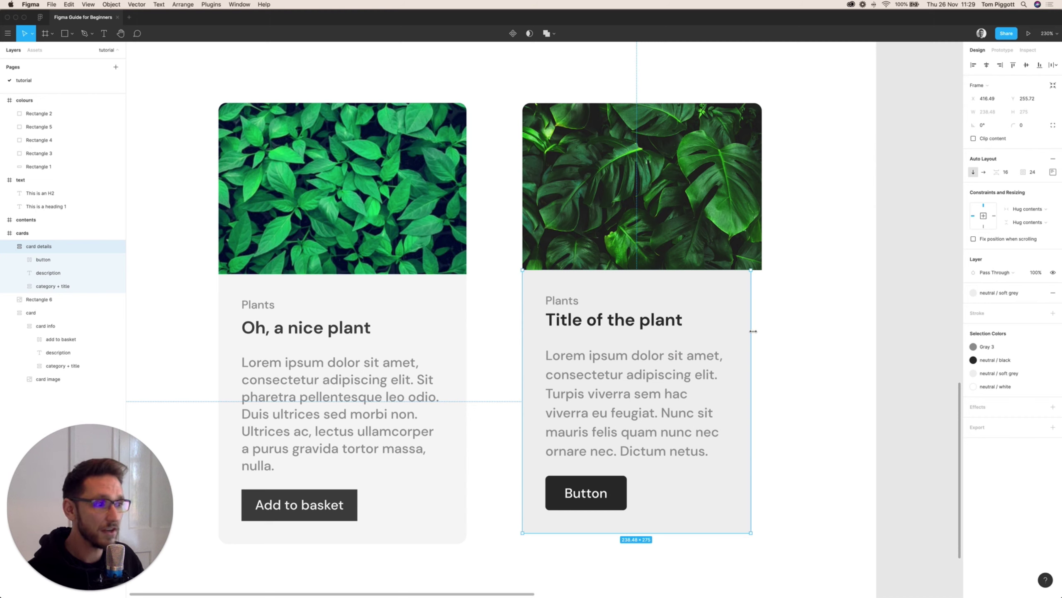
Step: Narrow the card details frame to a width of 231 and set its description text to fill the container horizontally
{"action": "mouse_move", "coordinate": [753, 331]}
{"action": "left_mouse_down"}
{"action": "mouse_move", "coordinate": [709, 333]}
{"action": "mouse_move", "coordinate": [743, 332]}
{"action": "left_mouse_up"}
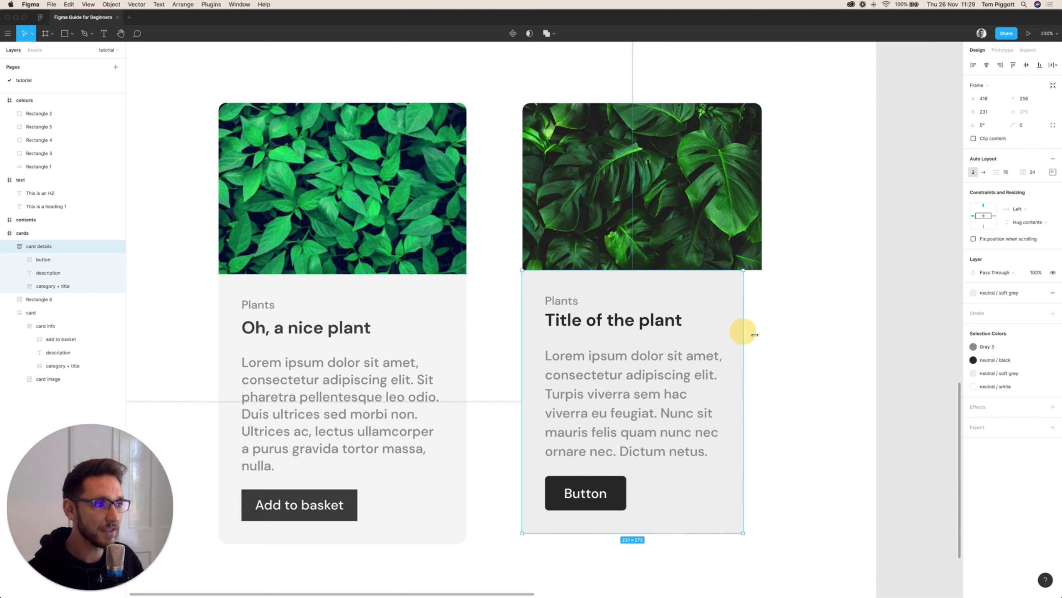
{"action": "left_click", "coordinate": [637, 370]}
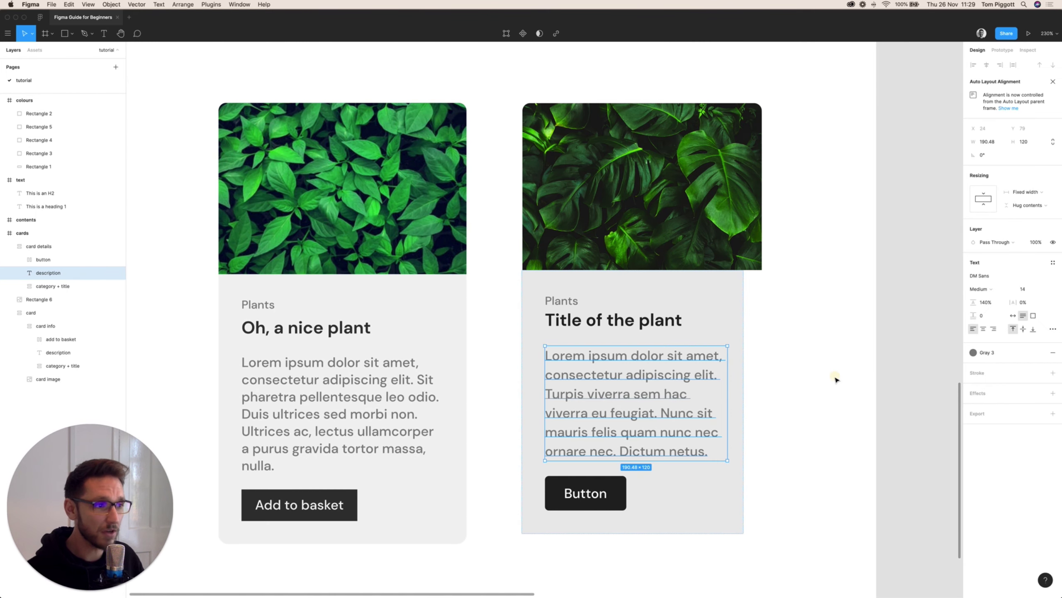
{"action": "left_click", "coordinate": [833, 378]}
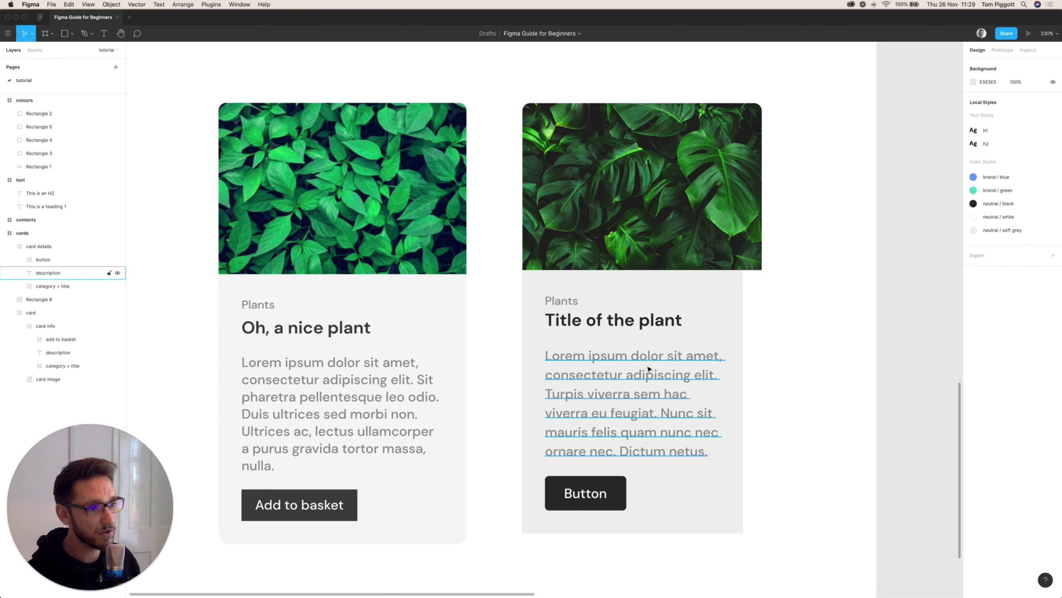
{"action": "left_click", "coordinate": [650, 368]}
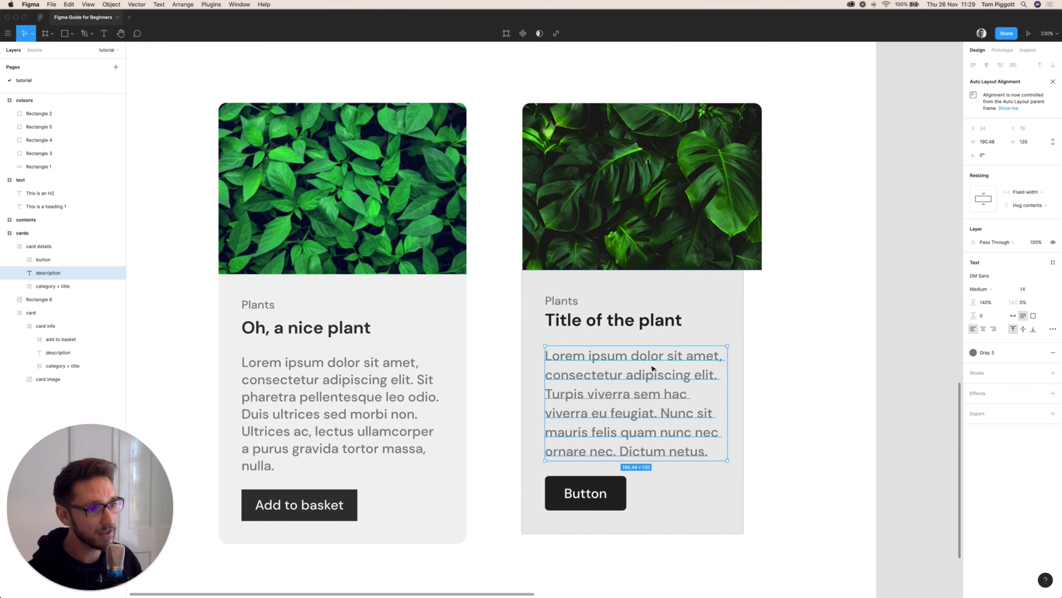
{"action": "left_click", "coordinate": [1033, 193]}
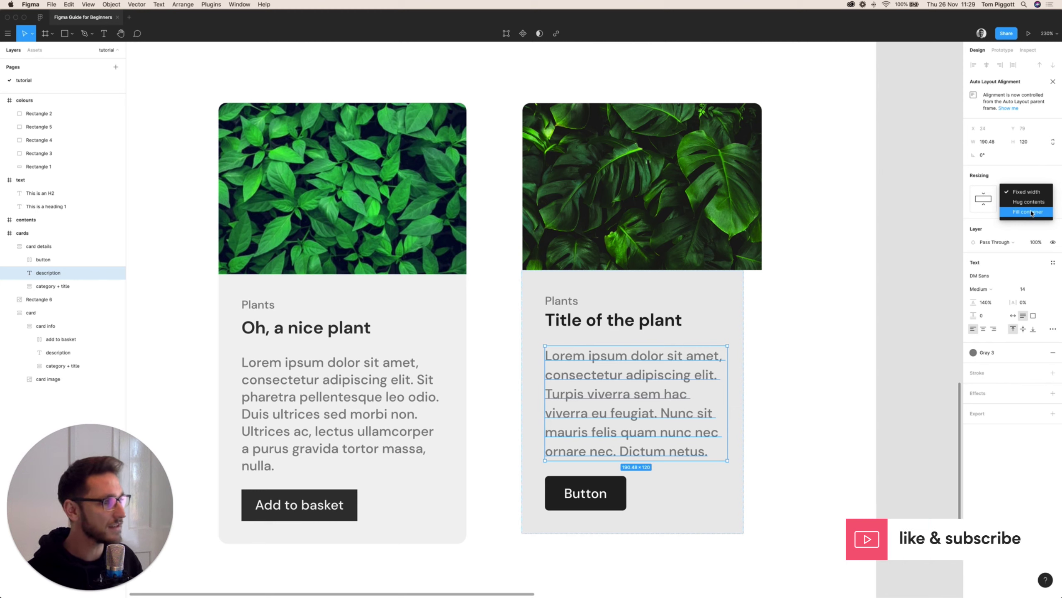
{"action": "left_click", "coordinate": [1031, 212]}
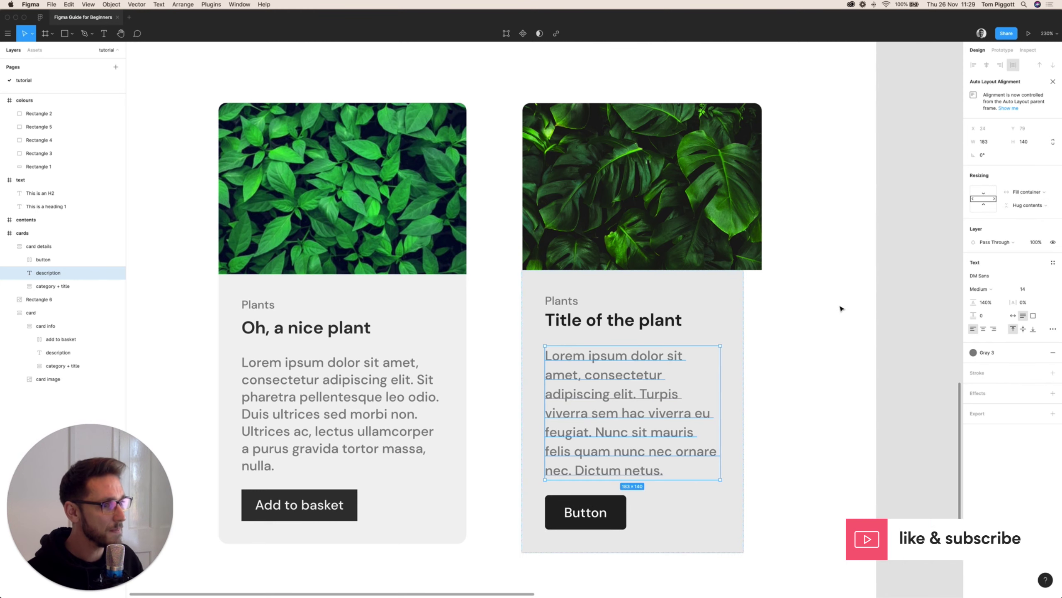
{"action": "left_click", "coordinate": [839, 305]}
Step: Stretch the card details frame well beyond the image to test the text reflow, and settle on a width of 250 matching the image
{"action": "left_click", "coordinate": [741, 337]}
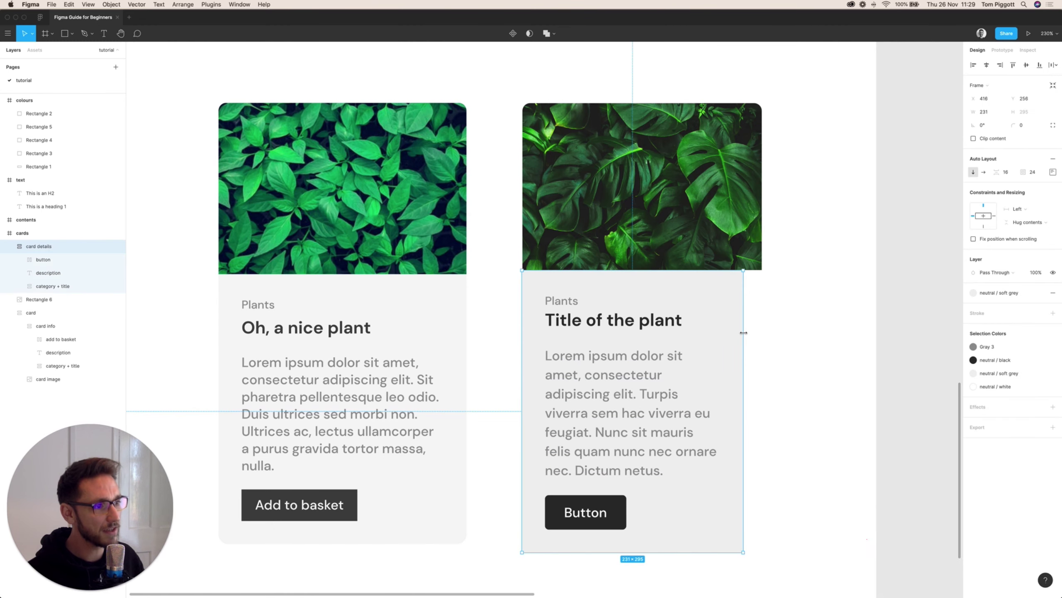
{"action": "left_click_drag", "start_coordinate": [746, 332], "coordinate": [828, 333]}
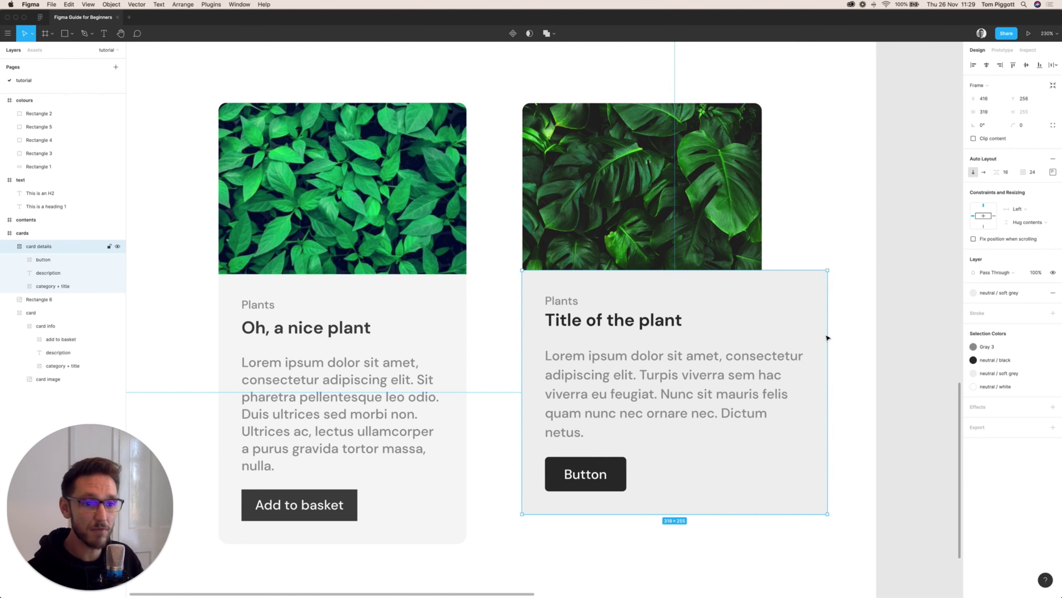
{"action": "left_click_drag", "start_coordinate": [829, 348], "coordinate": [761, 349]}
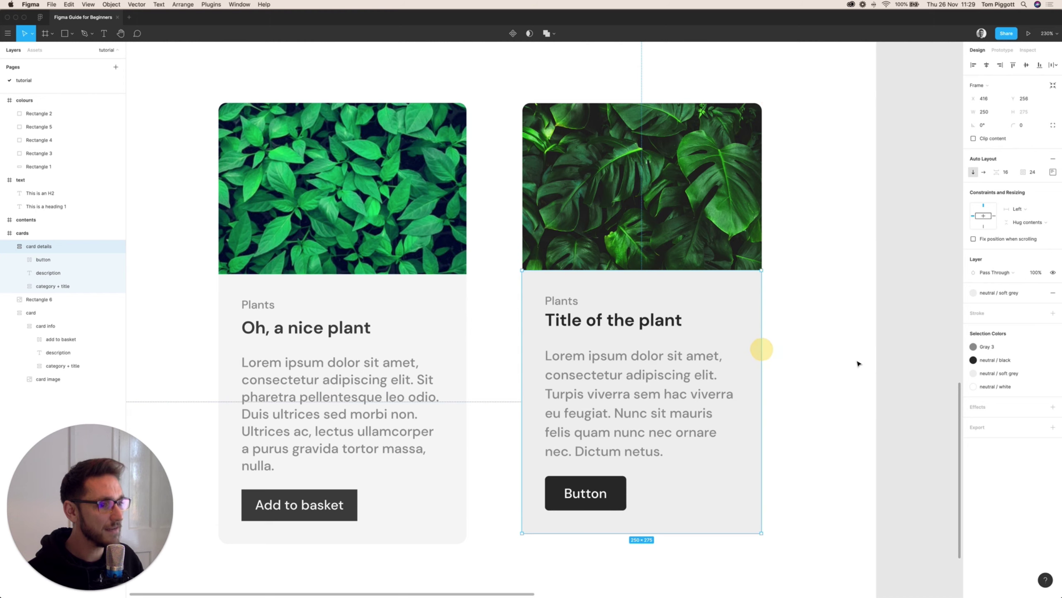
{"action": "left_click", "coordinate": [866, 396]}
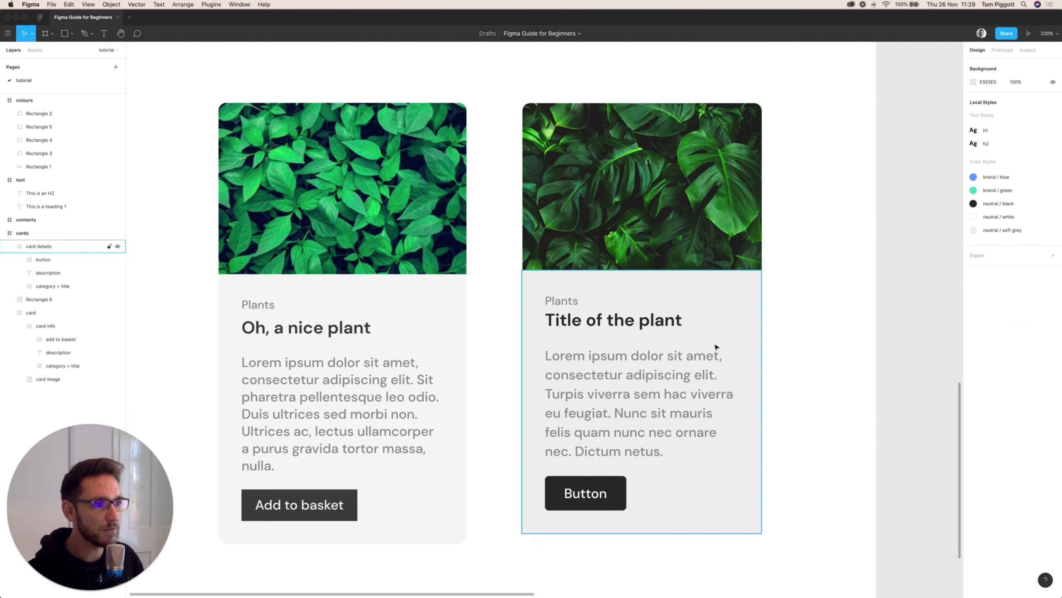
Step: Round only the two bottom corners of the card details frame with a radius of 8
{"action": "left_click", "coordinate": [759, 403]}
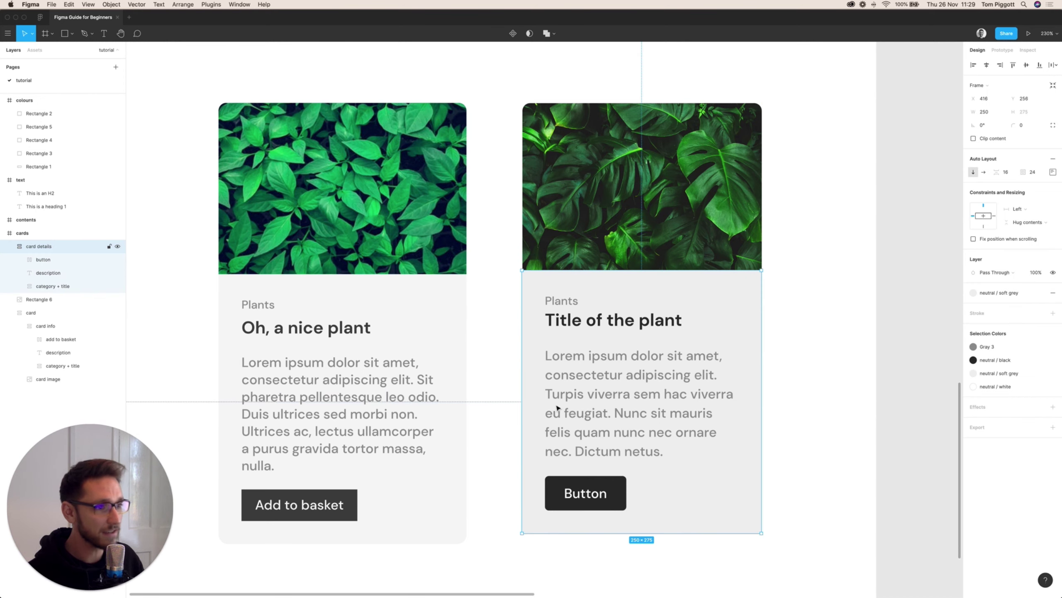
{"action": "left_click", "coordinate": [1053, 125]}
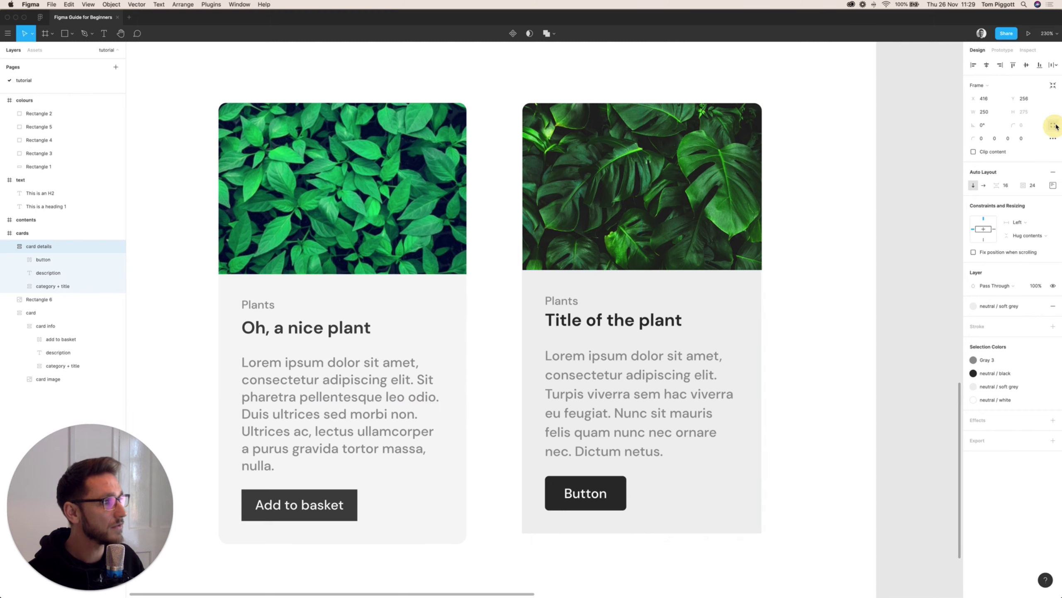
{"action": "left_click", "coordinate": [1011, 142]}
{"action": "type", "text": "8"}
{"action": "key", "text": "Tab"}
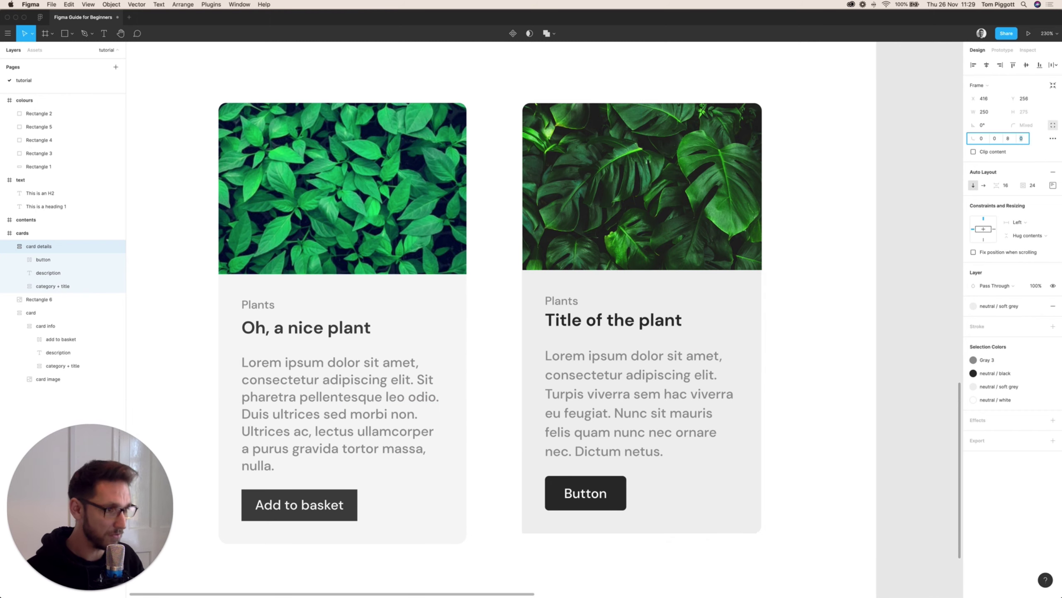
{"action": "type", "text": "8"}
{"action": "key", "text": "Tab"}
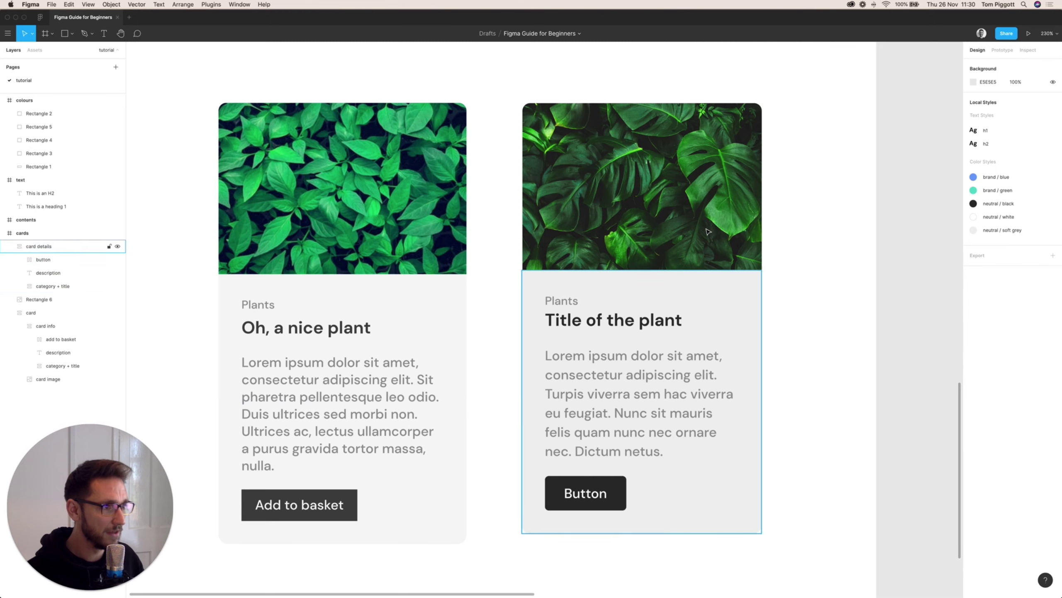
Step: Align the horizontal centers of the card details frame and the plant image above it, and clear the selection
{"action": "left_click", "coordinate": [706, 229]}
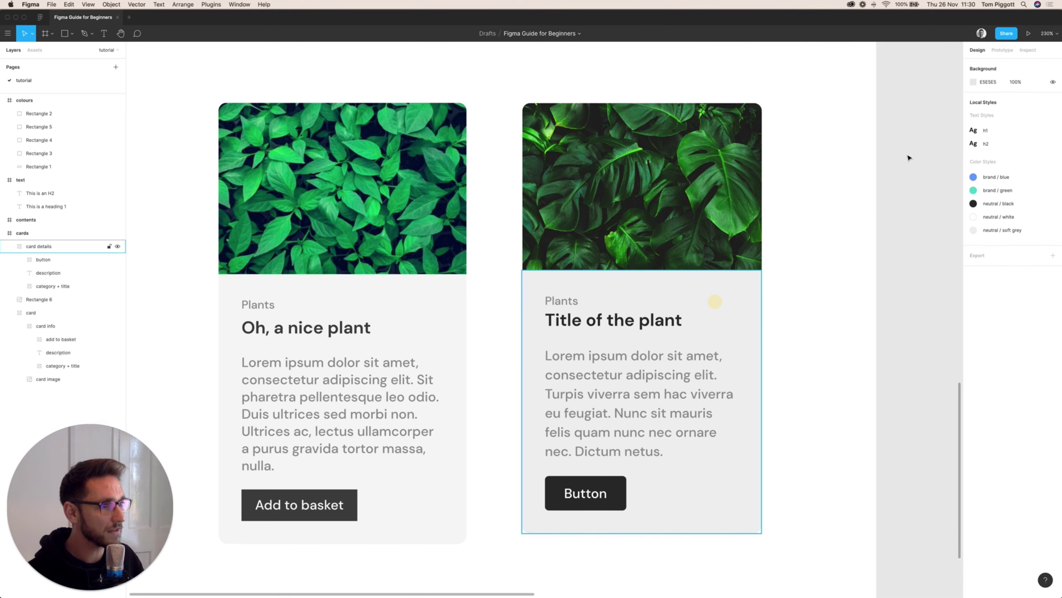
{"action": "key", "text": "shift+Tab"}
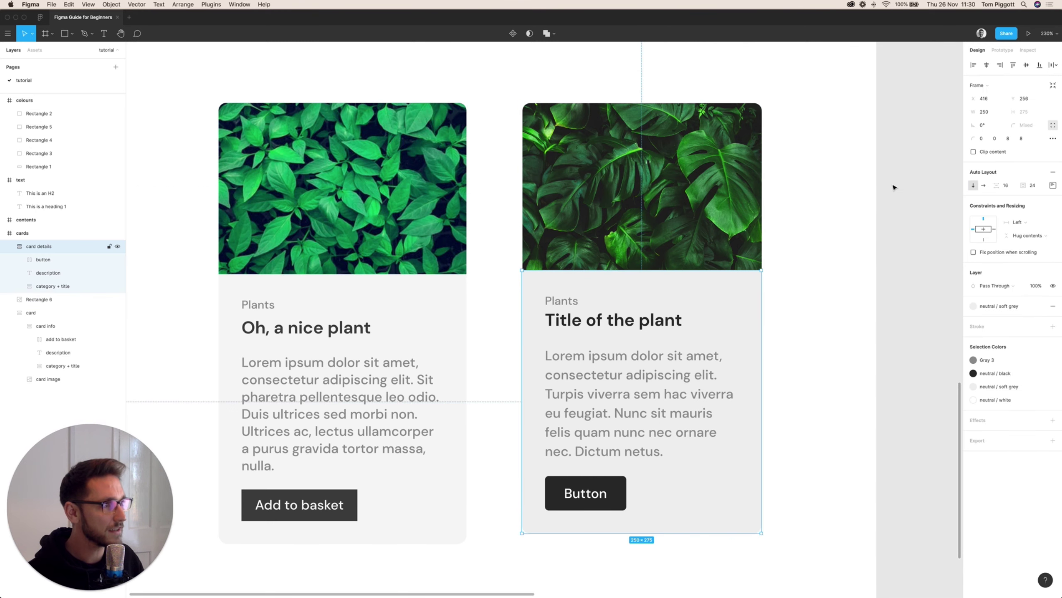
{"action": "left_click", "coordinate": [727, 220], "text": "shift"}
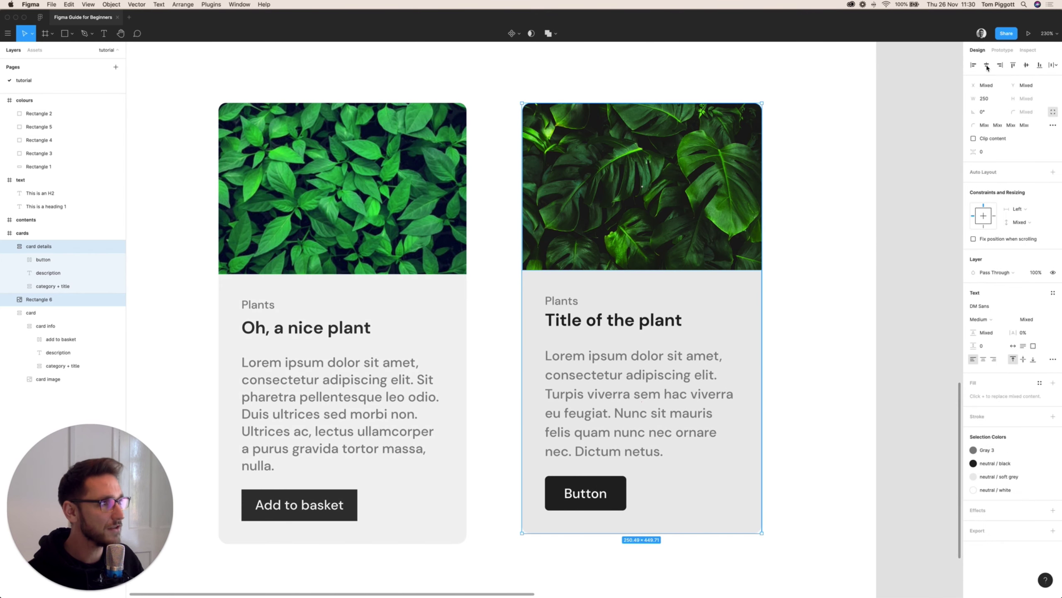
{"action": "left_click", "coordinate": [986, 65]}
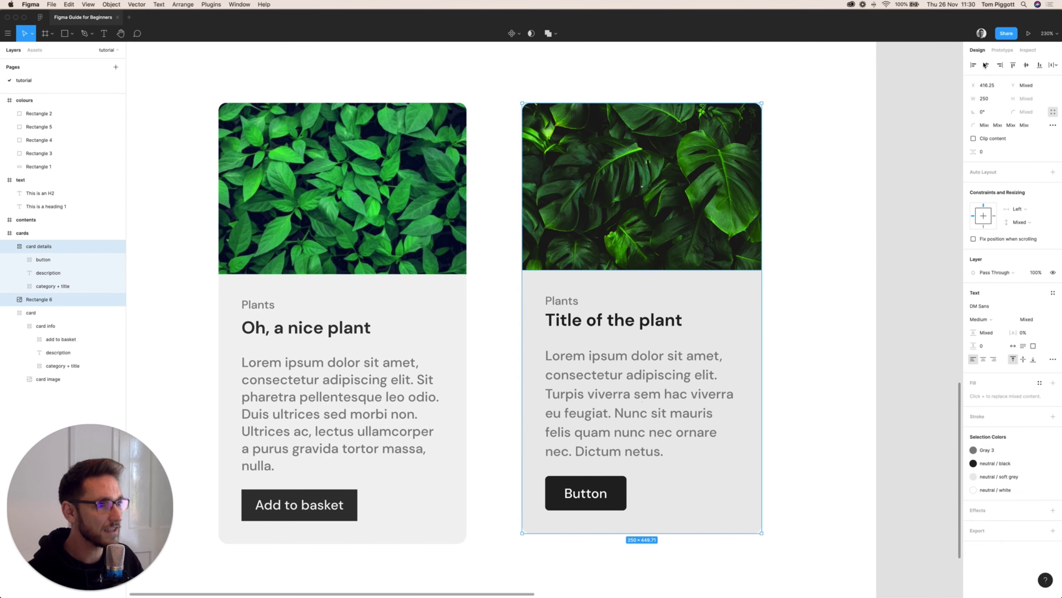
{"action": "left_click", "coordinate": [858, 215]}
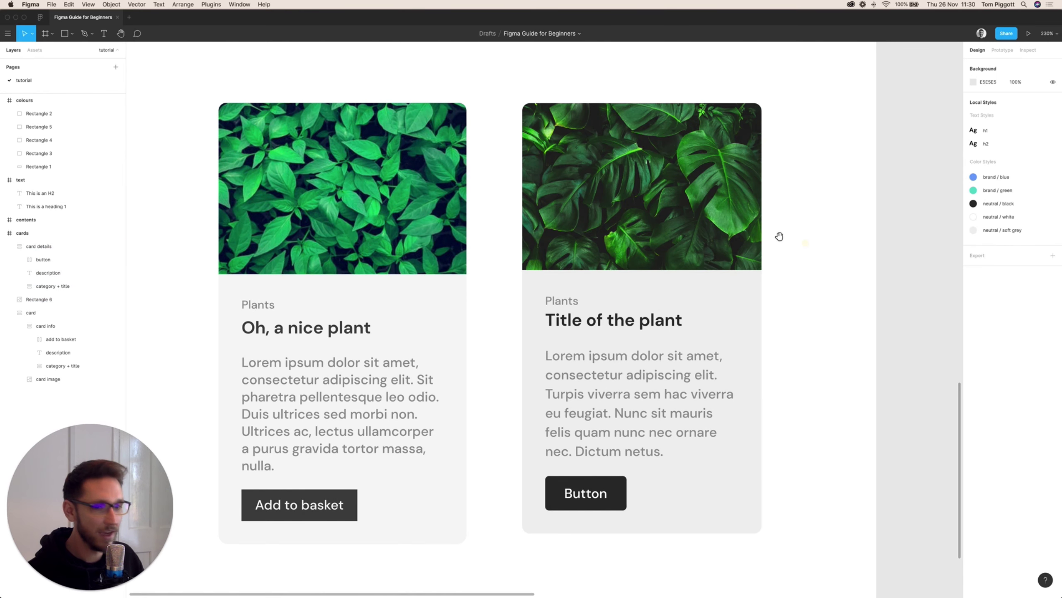
Step: Change the second card's button label to "Add to basket"
{"action": "scroll", "coordinate": [783, 237], "scroll_direction": "right", "scroll_amount": 3}
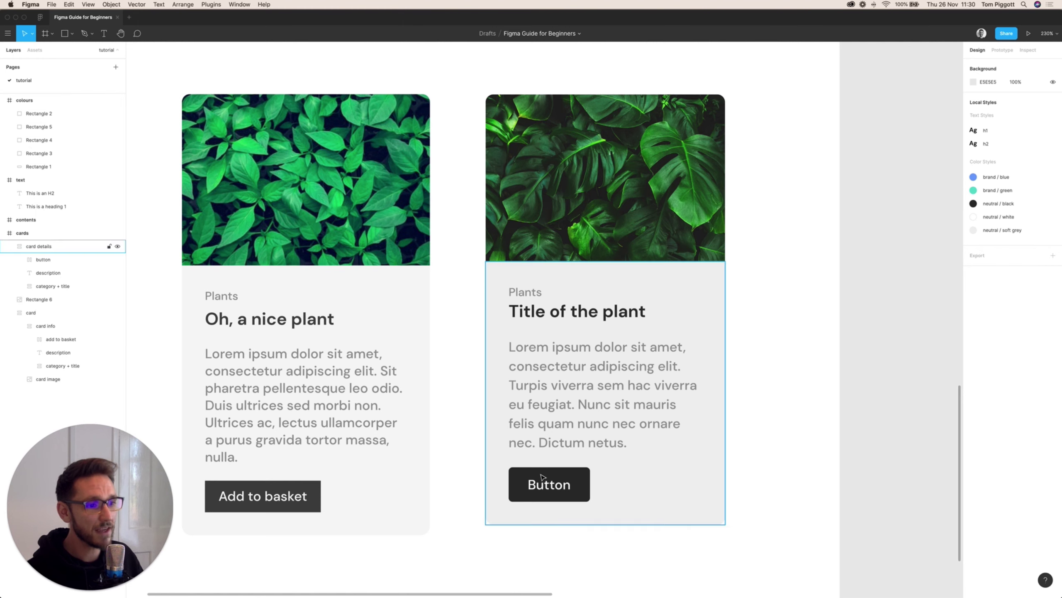
{"action": "double_click", "coordinate": [545, 490]}
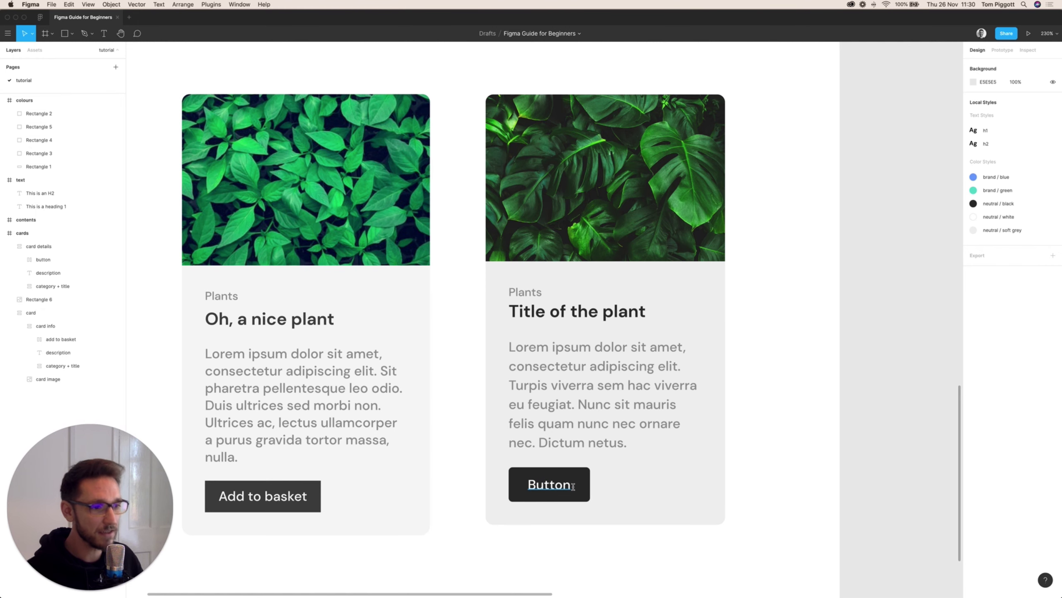
{"action": "type", "text": "A"}
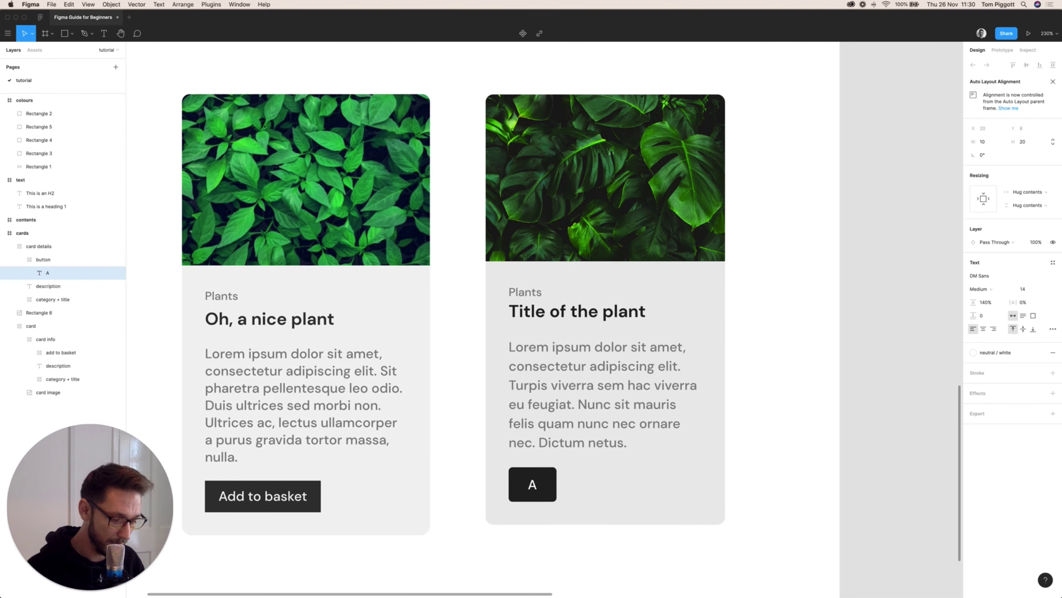
{"action": "type", "text": "dd to basket"}
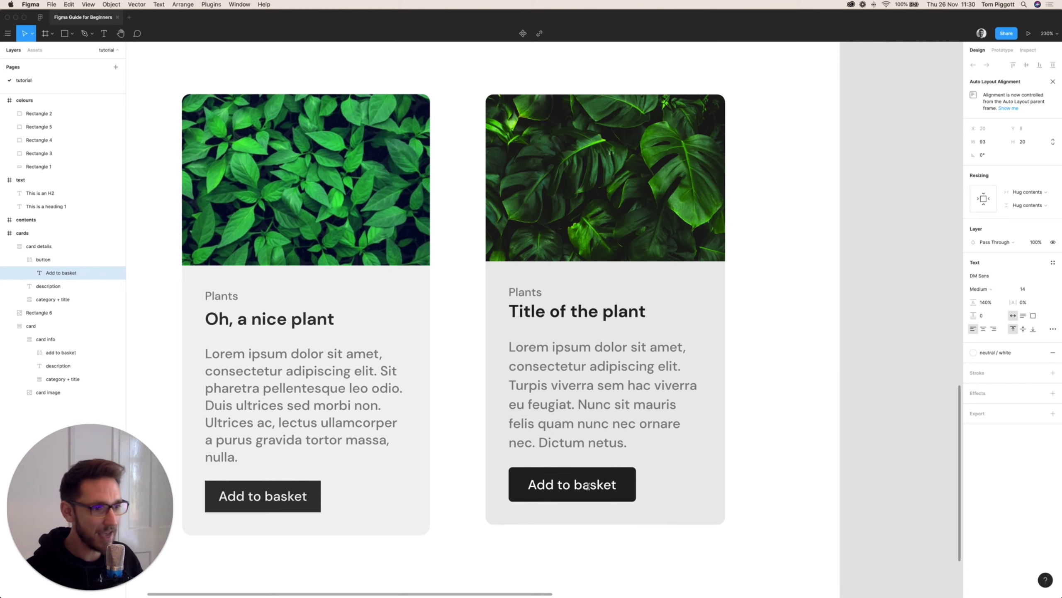
{"action": "left_click", "coordinate": [817, 374]}
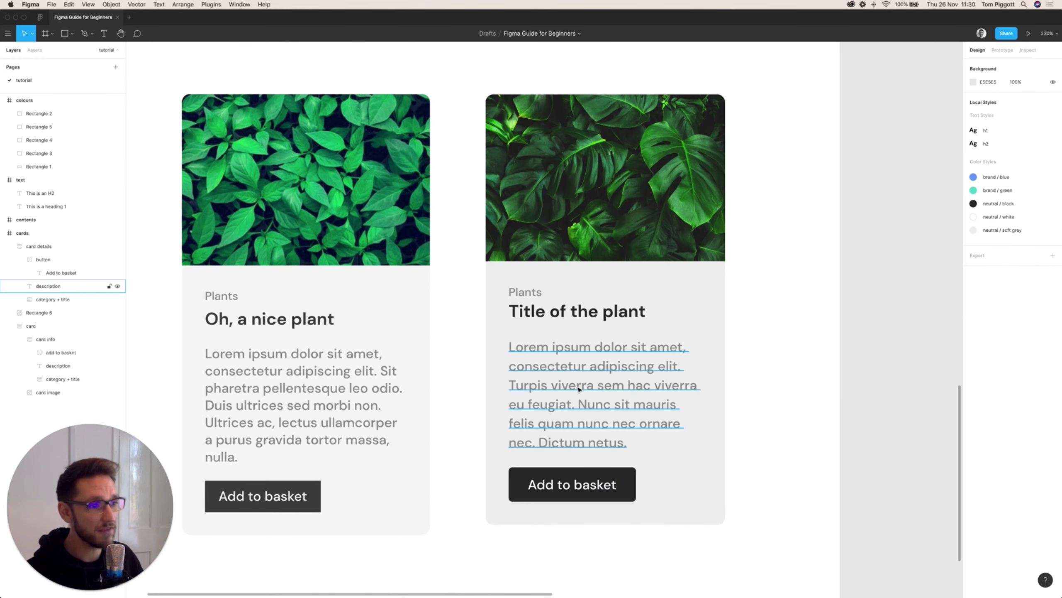
Step: Duplicate the second card's description text below itself and change the copy's text to "£250.00"
{"action": "left_click", "coordinate": [601, 379]}
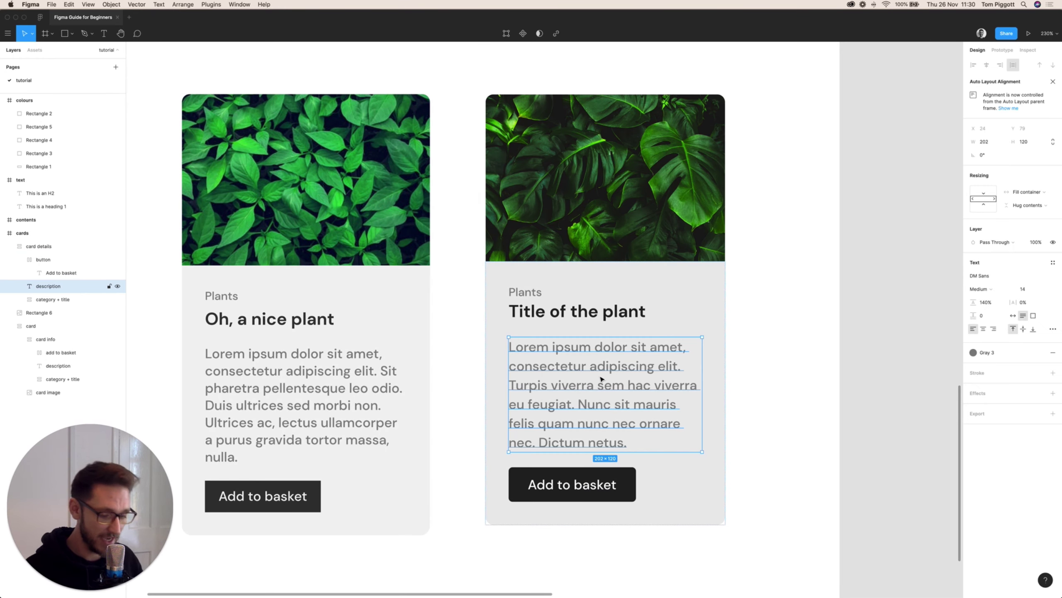
{"action": "key", "text": "super+d"}
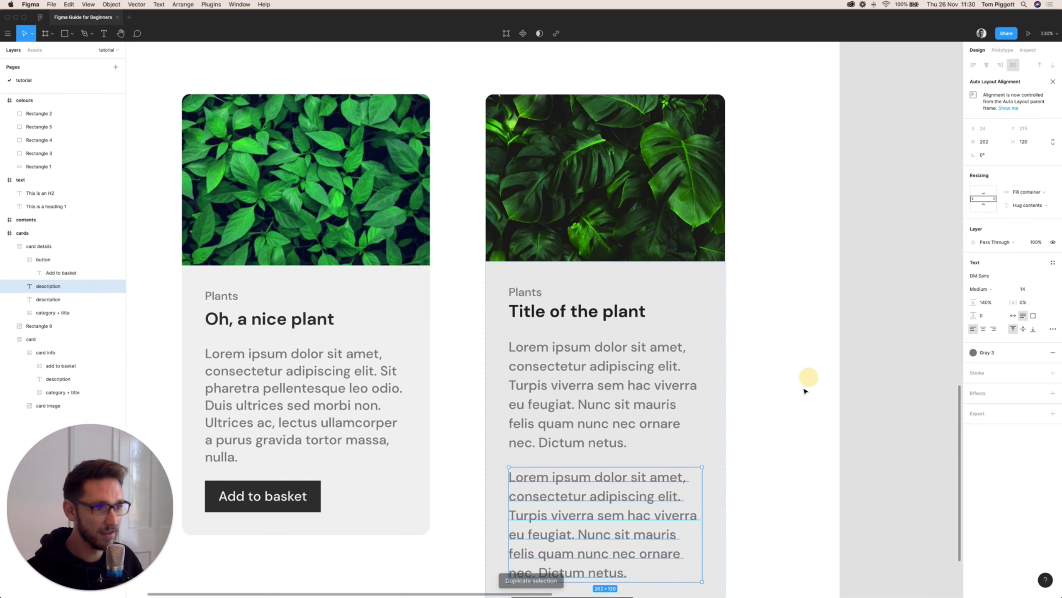
{"action": "left_click", "coordinate": [797, 293]}
{"action": "scroll", "coordinate": [797, 293], "scroll_direction": "down", "scroll_amount": 3}
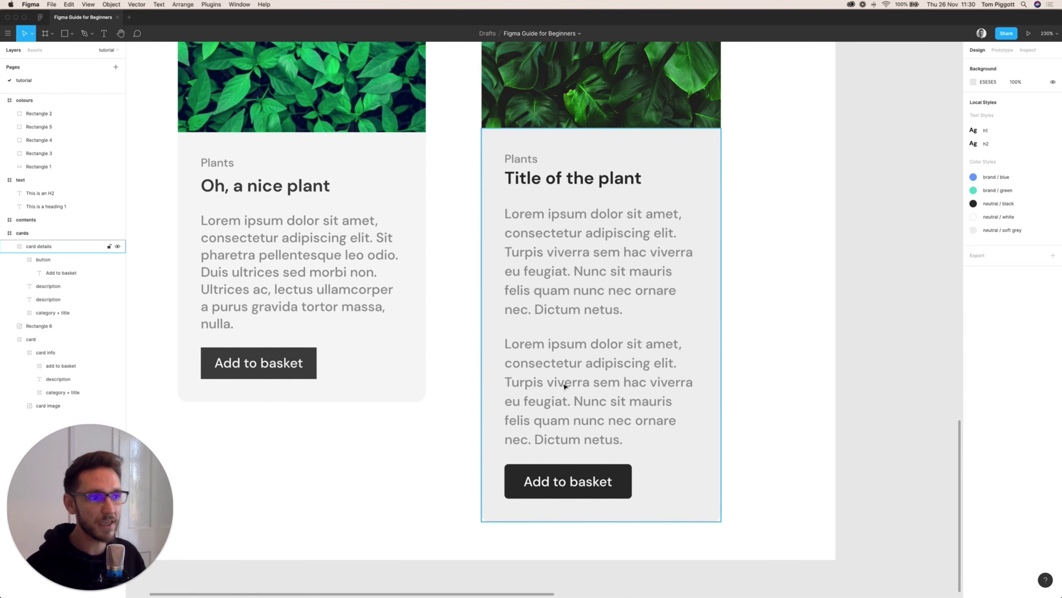
{"action": "left_click", "coordinate": [602, 364], "text": "super"}
{"action": "double_click", "coordinate": [603, 365]}
{"action": "type", "text": "£1"}
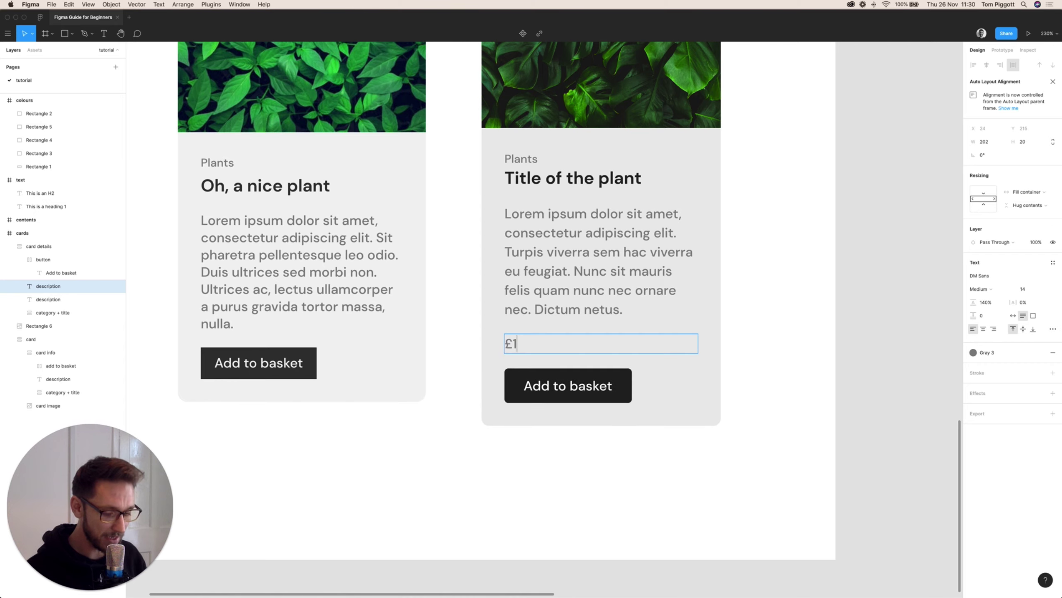
{"action": "key", "text": "BackSpace"}
{"action": "type", "text": "250.00"}
{"action": "key", "text": "Escape"}
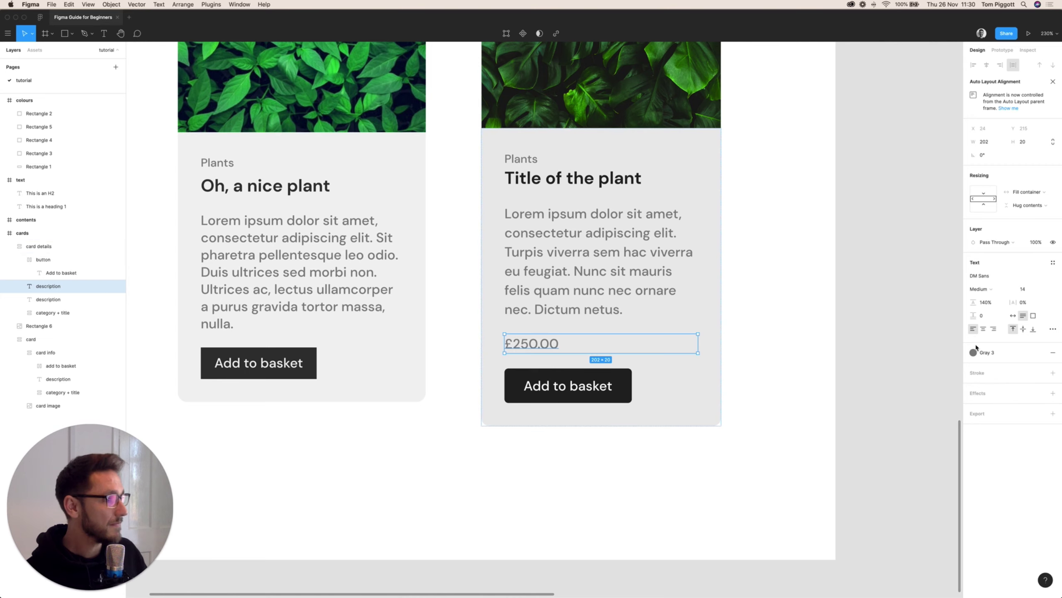
Step: Apply the neutral / black color style and Bold weight to the price text, and clear the selection
{"action": "left_click", "coordinate": [989, 352]}
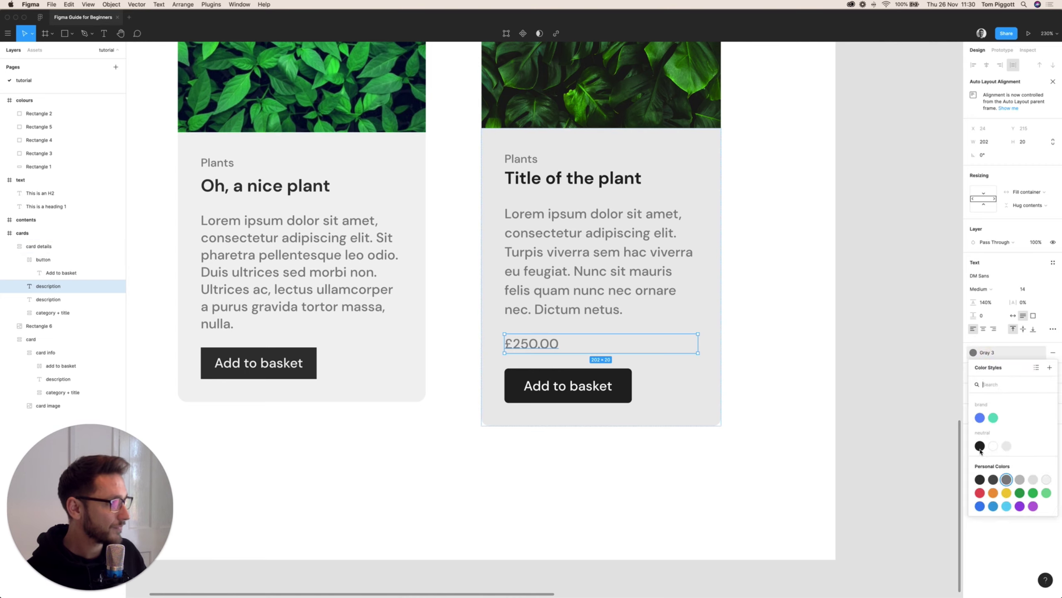
{"action": "left_click", "coordinate": [979, 448]}
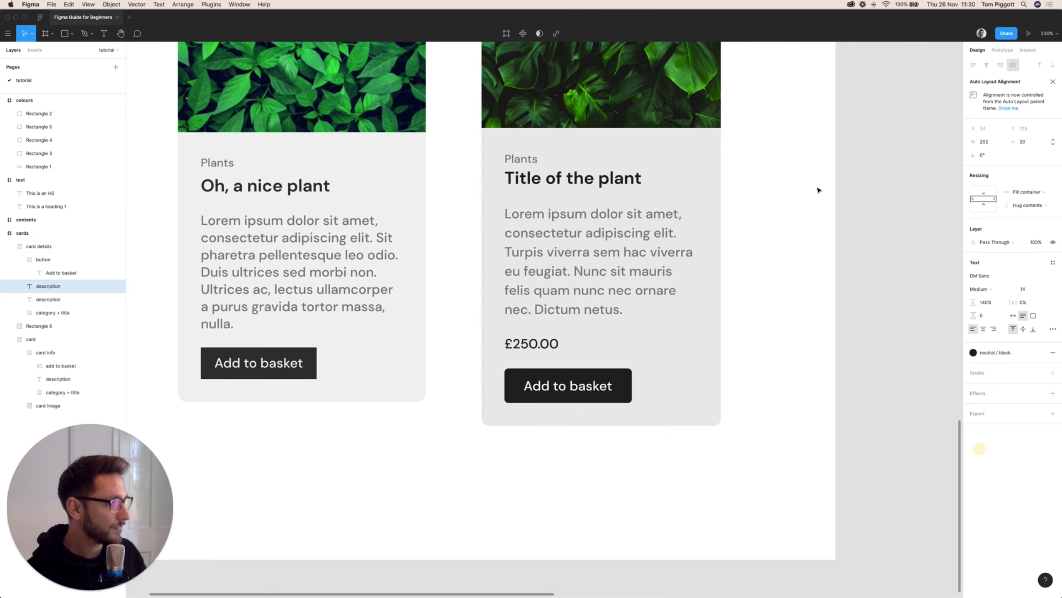
{"action": "left_click", "coordinate": [990, 293]}
{"action": "left_click", "coordinate": [988, 298]}
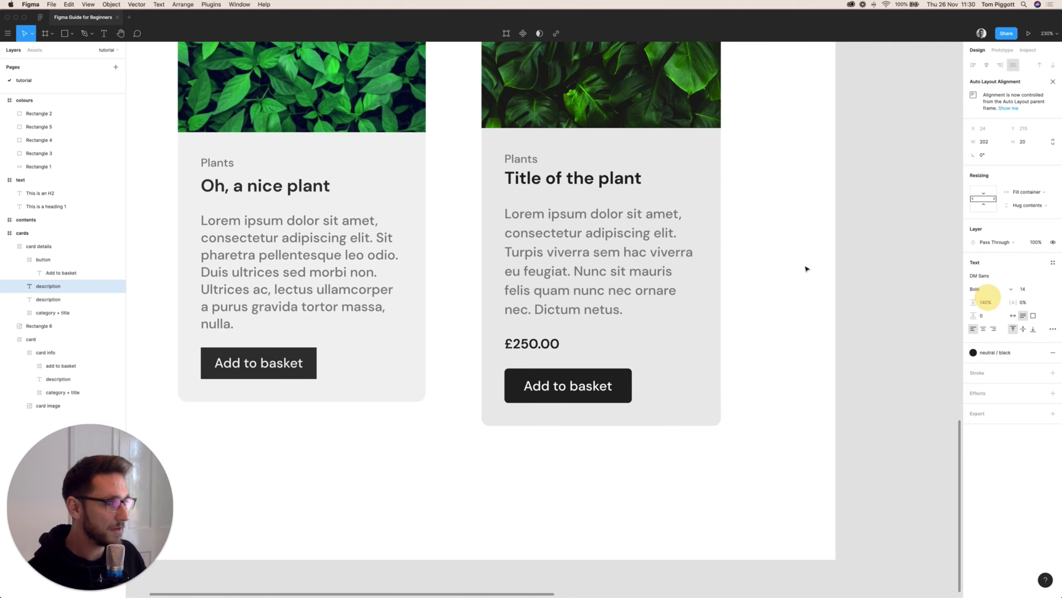
{"action": "left_click", "coordinate": [816, 296]}
{"action": "scroll", "coordinate": [765, 392], "scroll_direction": "up", "scroll_amount": 5}
{"action": "scroll", "coordinate": [765, 391], "scroll_direction": "right", "scroll_amount": 2}
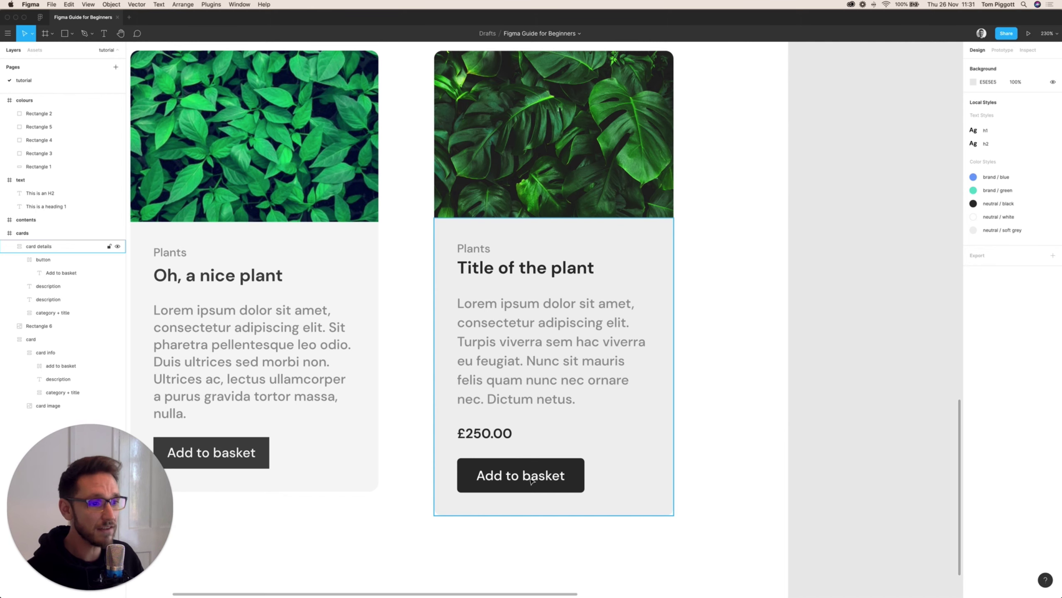
Step: Try to move the second card's "Add to basket" button up beside the price, and undo it
{"action": "double_click", "coordinate": [506, 466]}
{"action": "left_click_drag", "start_coordinate": [498, 467], "coordinate": [502, 441]}
{"action": "key", "text": "super+z"}
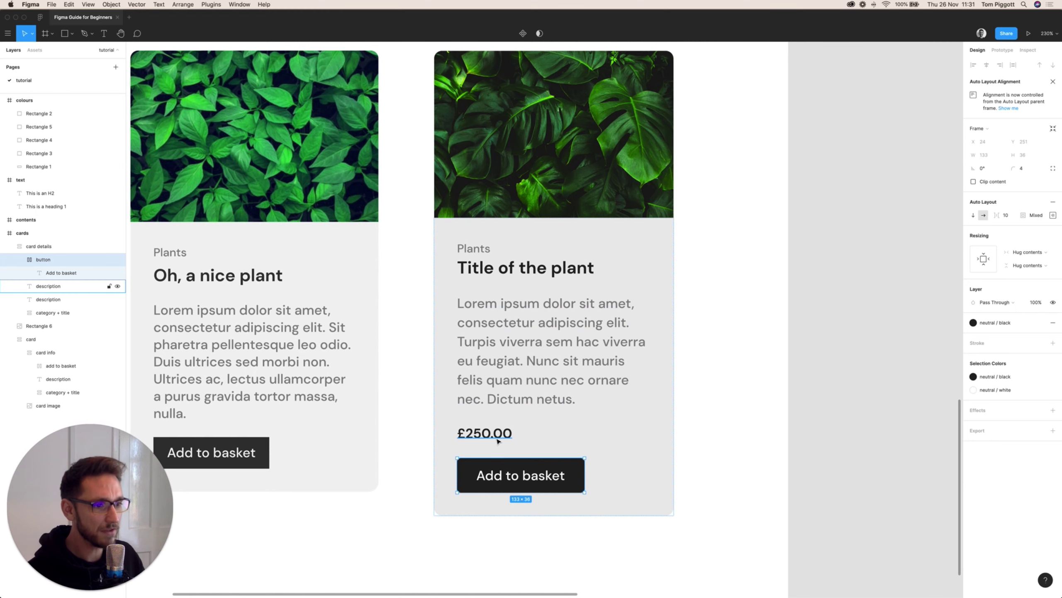
Step: Wrap the price text and the "Add to basket" button together in a horizontal auto layout frame
{"action": "left_click", "coordinate": [500, 436]}
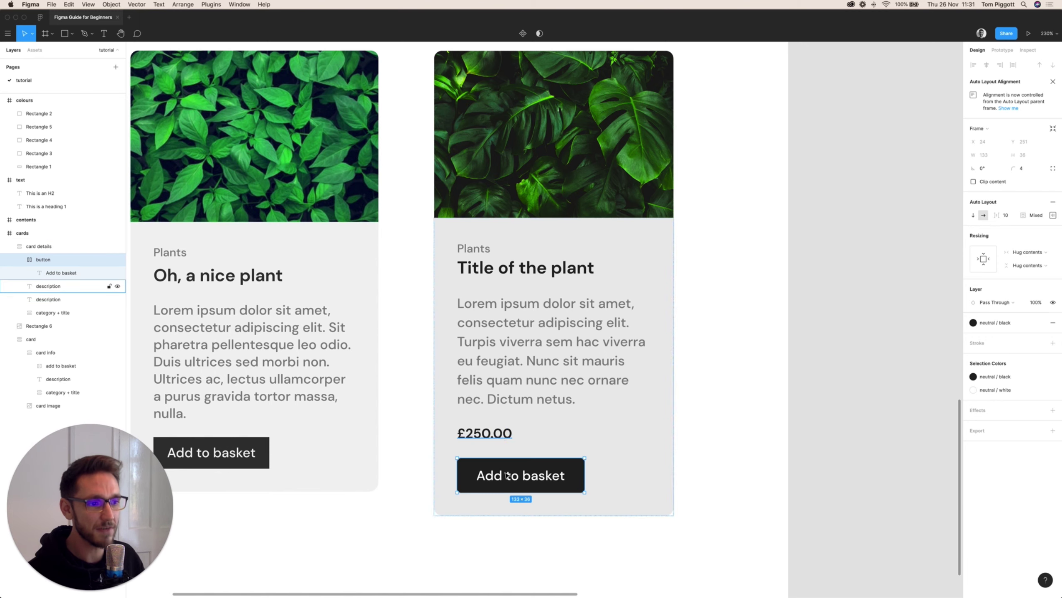
{"action": "left_click", "coordinate": [494, 451], "text": "shift"}
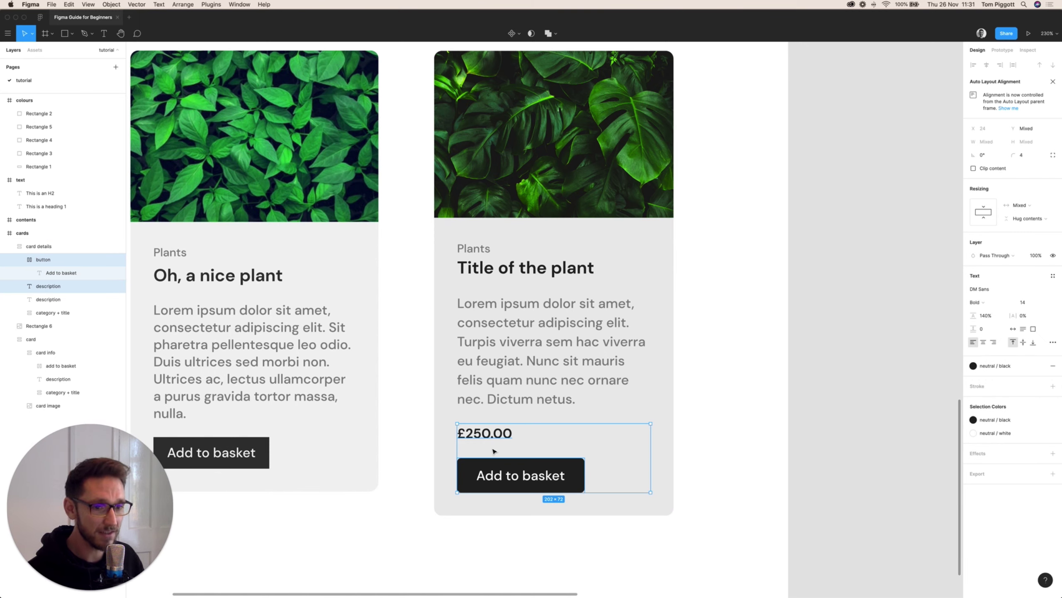
{"action": "key", "text": "shift+a"}
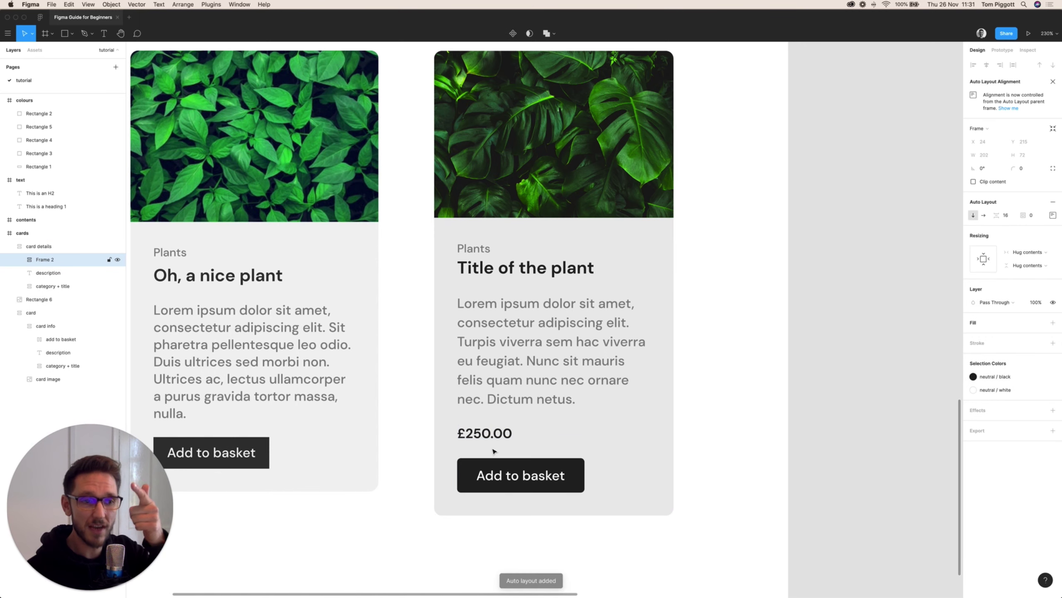
{"action": "left_click", "coordinate": [985, 215]}
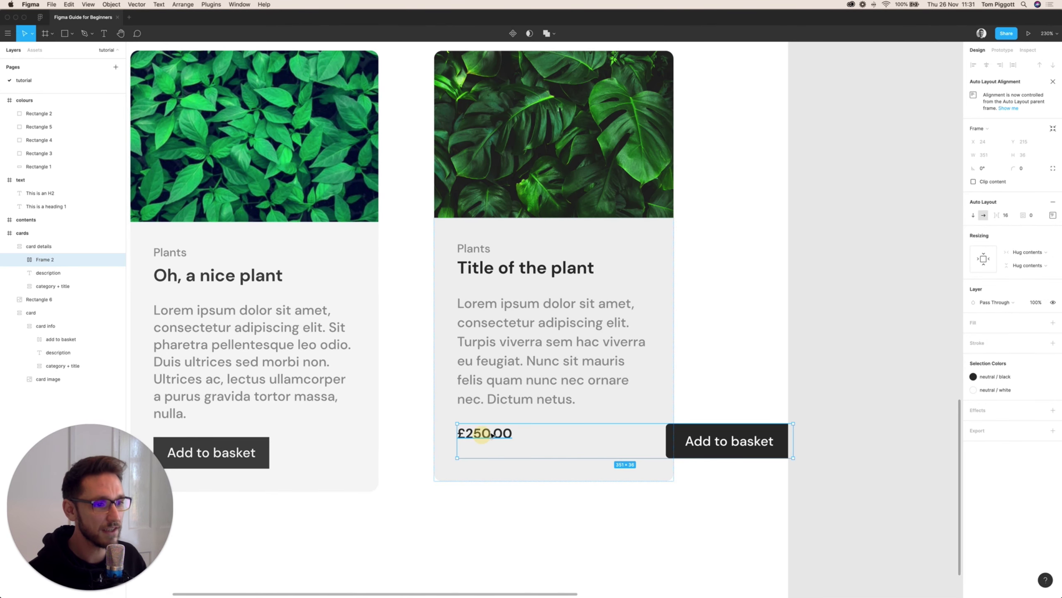
Step: Set the price text's horizontal resizing to Hug contents
{"action": "left_click", "coordinate": [489, 437]}
{"action": "left_click", "coordinate": [505, 434]}
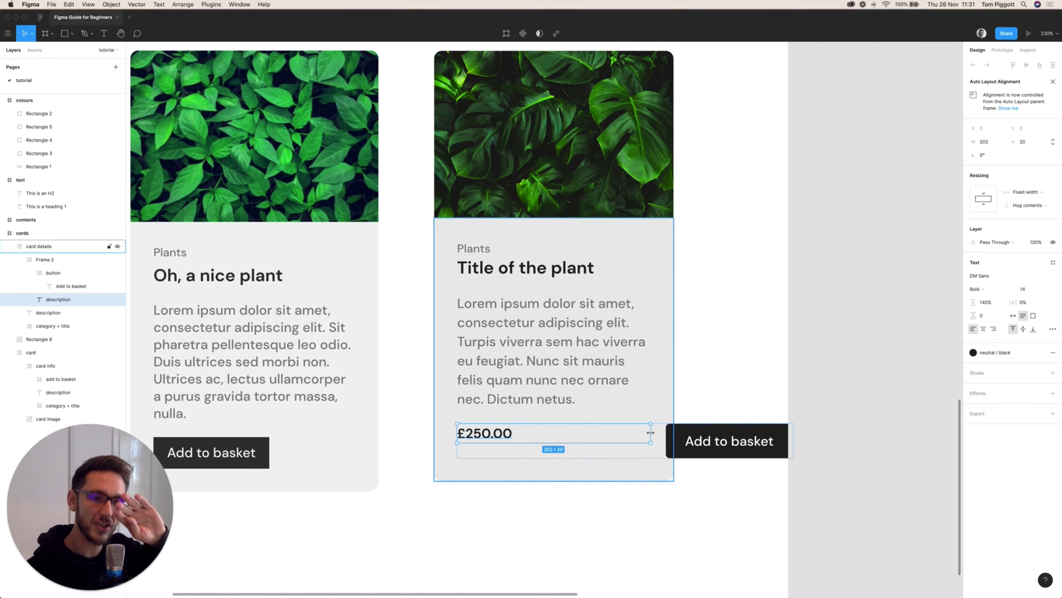
{"action": "left_click", "coordinate": [1034, 194]}
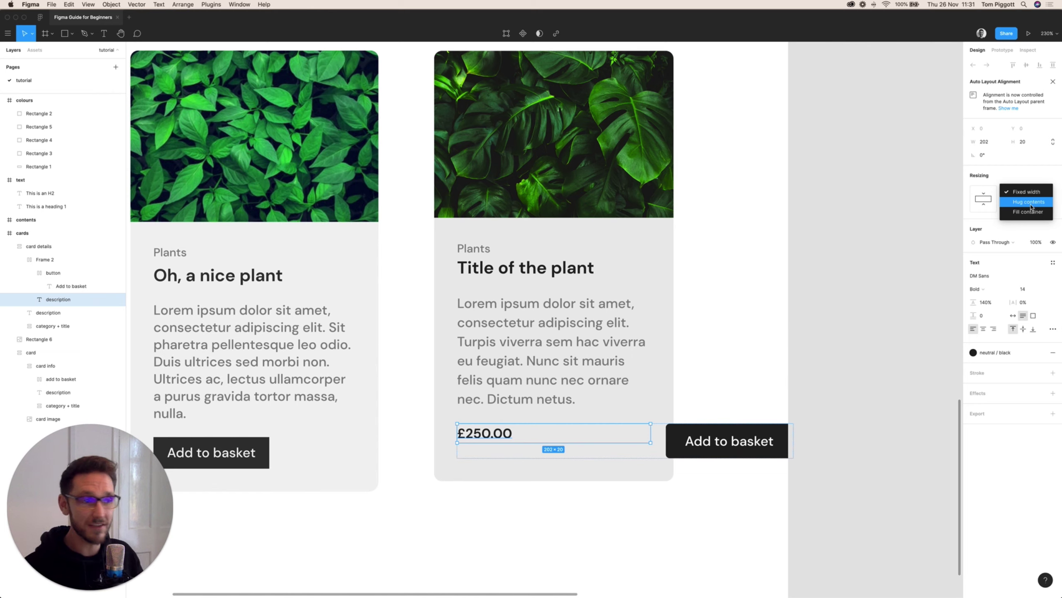
{"action": "left_click", "coordinate": [1030, 202]}
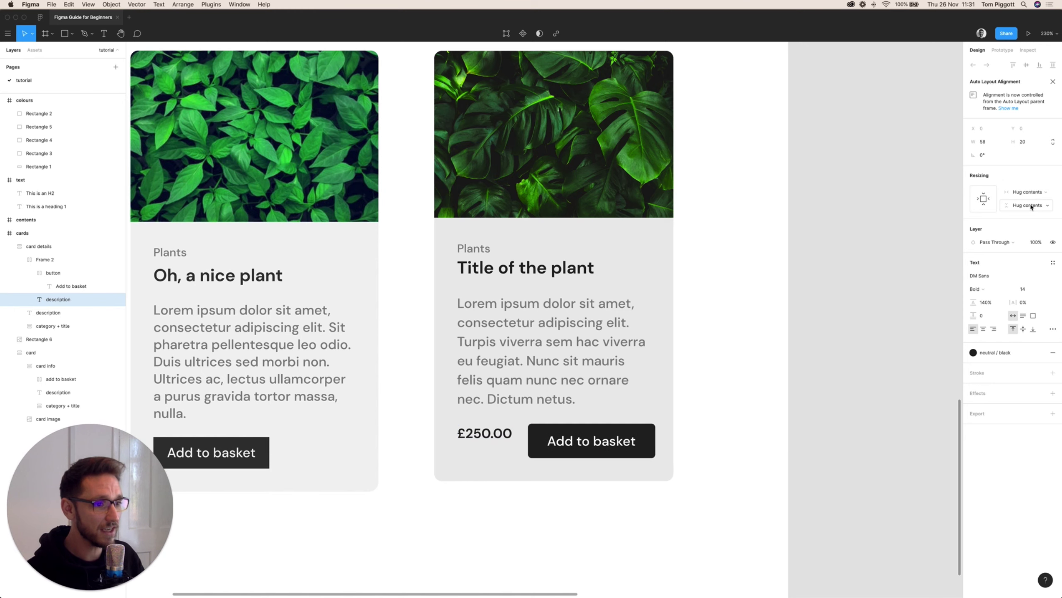
Step: Align the contents of the price and button frame to the left and vertically centered, and clear the selection
{"action": "left_click", "coordinate": [527, 454]}
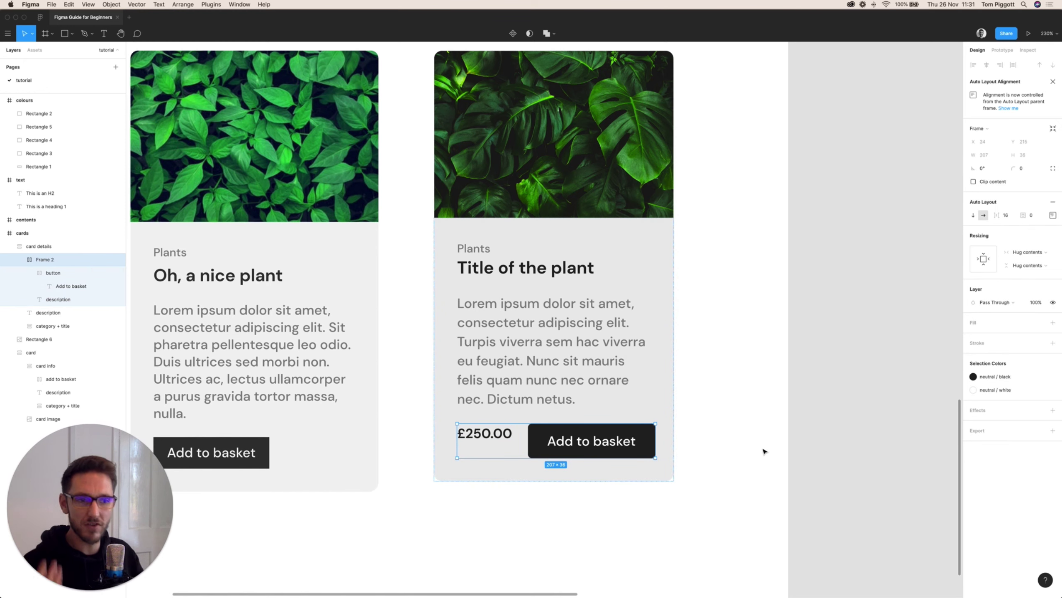
{"action": "left_click", "coordinate": [1053, 216]}
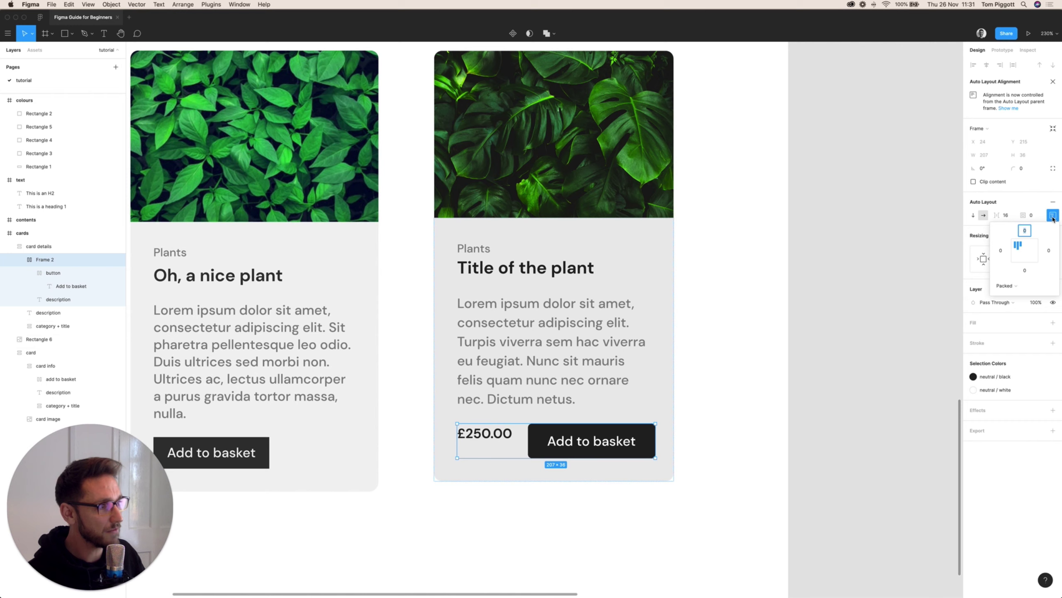
{"action": "left_click", "coordinate": [1017, 251]}
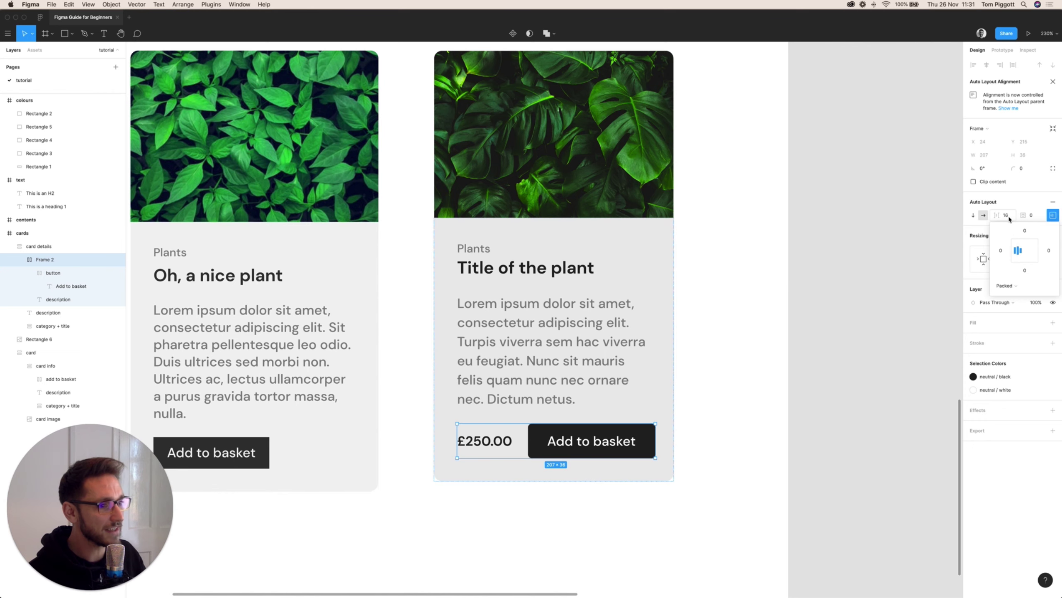
{"action": "left_click", "coordinate": [864, 239]}
{"action": "scroll", "coordinate": [859, 288], "scroll_direction": "up", "scroll_amount": 2}
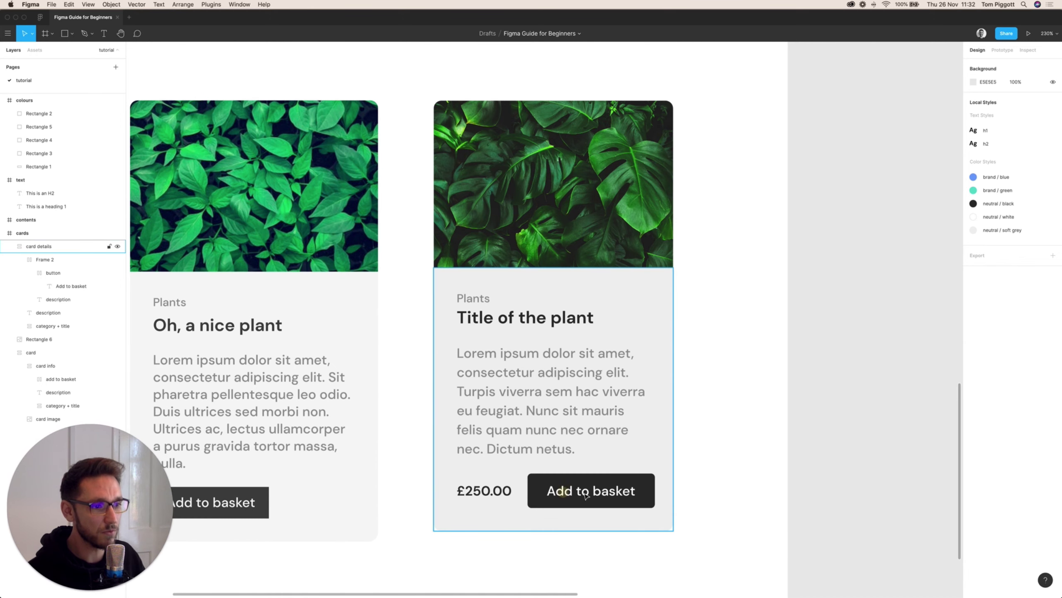
Step: Rename the auto layout frame holding the price and button as "price + button"
{"action": "left_click", "coordinate": [565, 495]}
{"action": "left_click", "coordinate": [52, 261]}
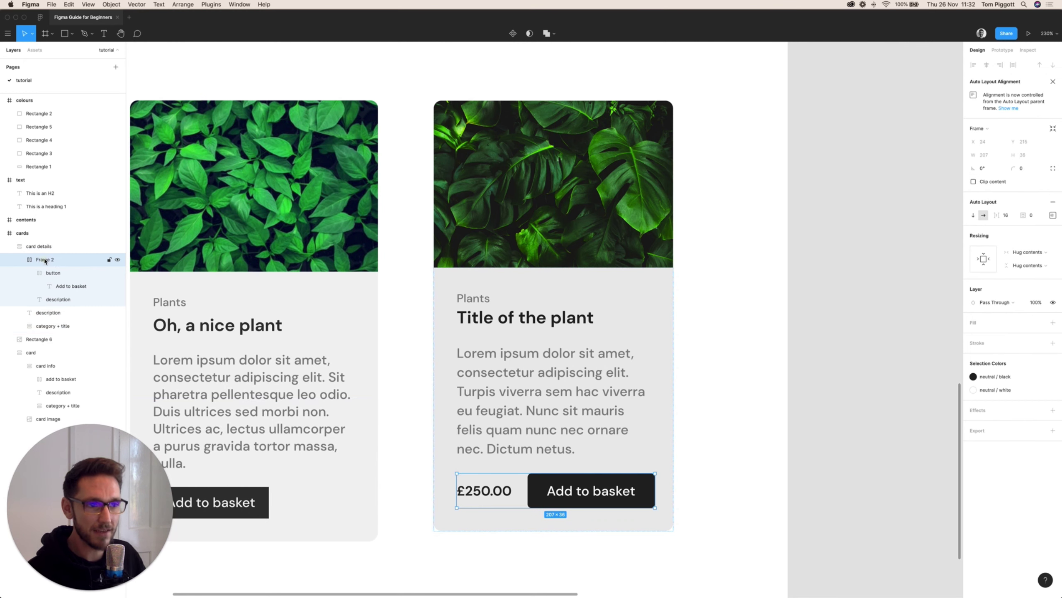
{"action": "key", "text": "super+r"}
{"action": "type", "text": "p"}
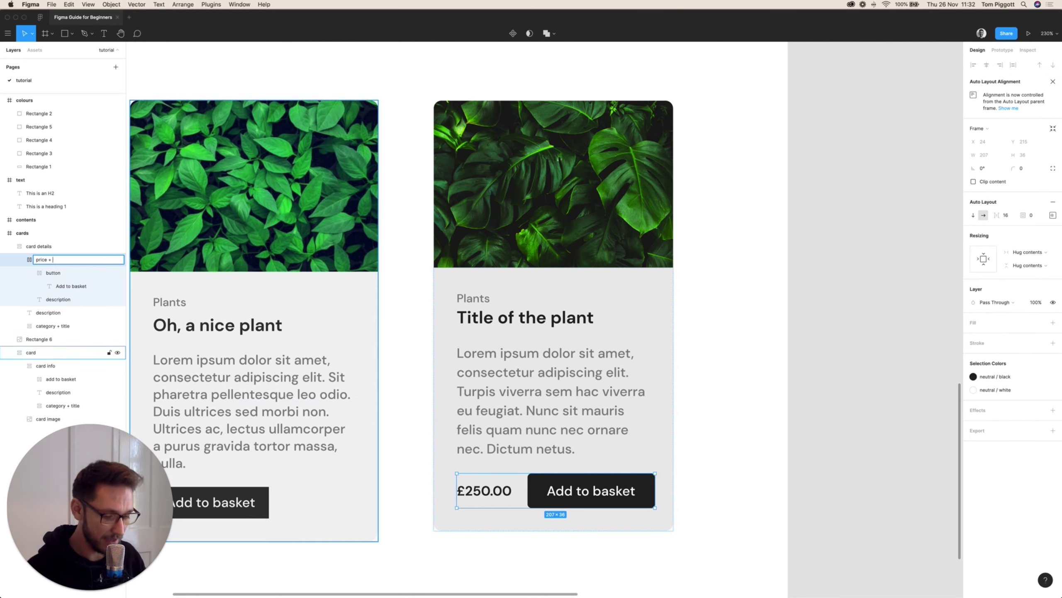
{"action": "key", "text": "Return"}
{"action": "left_click", "coordinate": [774, 238]}
Step: Group the second card's plant image with its card details frame, and return to 100% zoom
{"action": "left_click", "coordinate": [423, 492]}
{"action": "left_click_drag", "start_coordinate": [593, 470], "coordinate": [603, 163]}
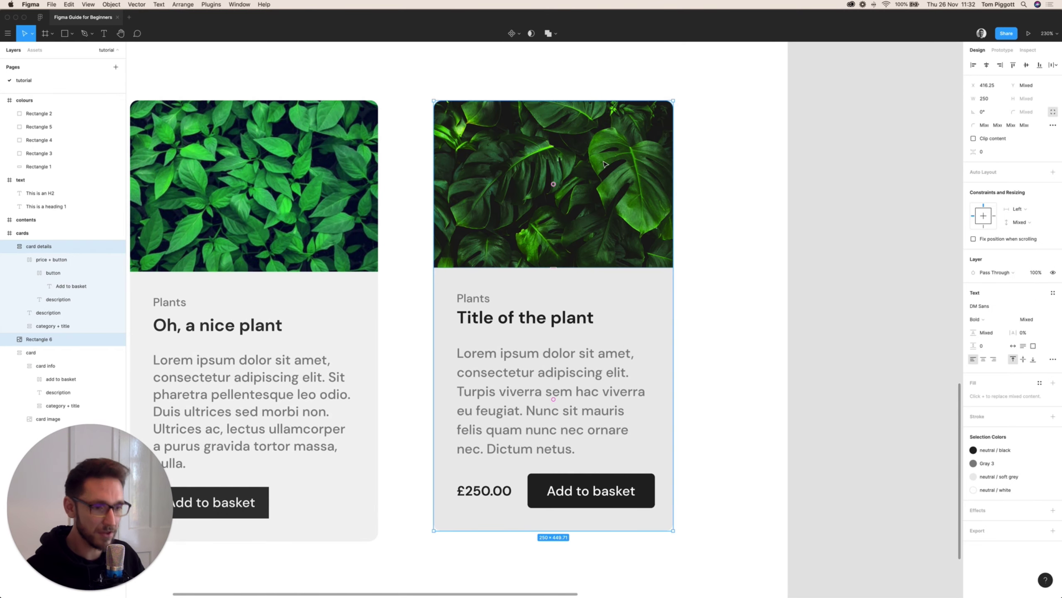
{"action": "key", "text": "ctrl+g"}
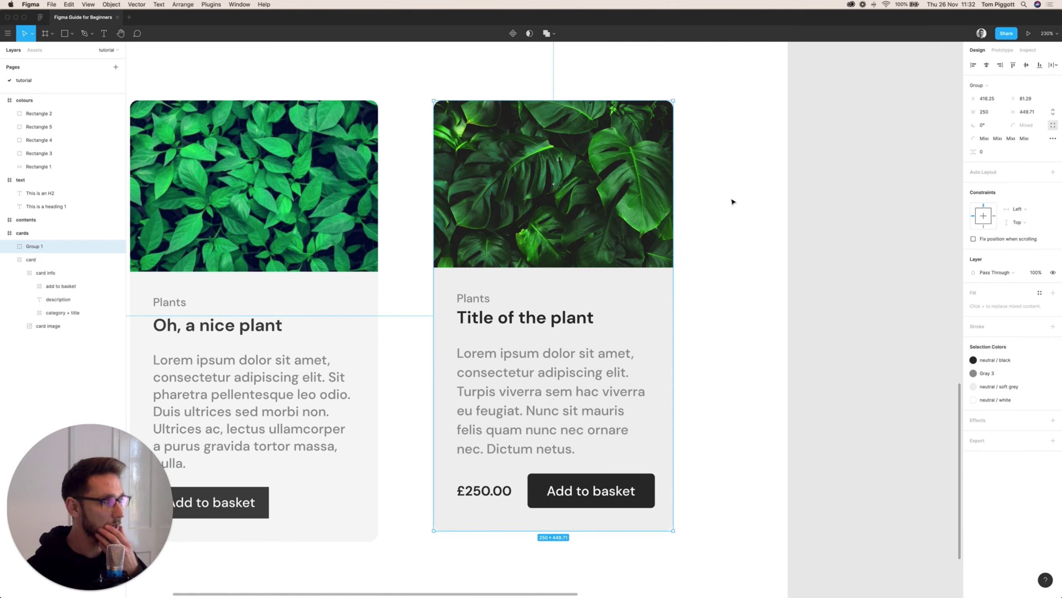
{"action": "left_click", "coordinate": [732, 202]}
{"action": "key", "text": "shift+0"}
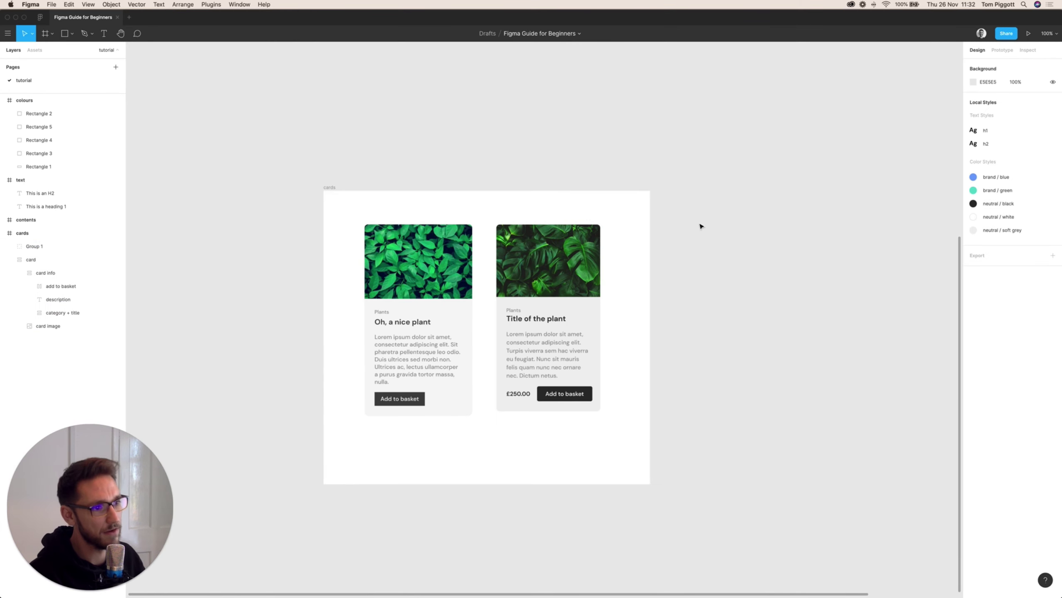
Step: Duplicate the whole cards frame beside the original, and undo the duplication
{"action": "left_click_drag", "start_coordinate": [330, 187], "coordinate": [302, 188]}
{"action": "key", "text": "ctrl+d"}
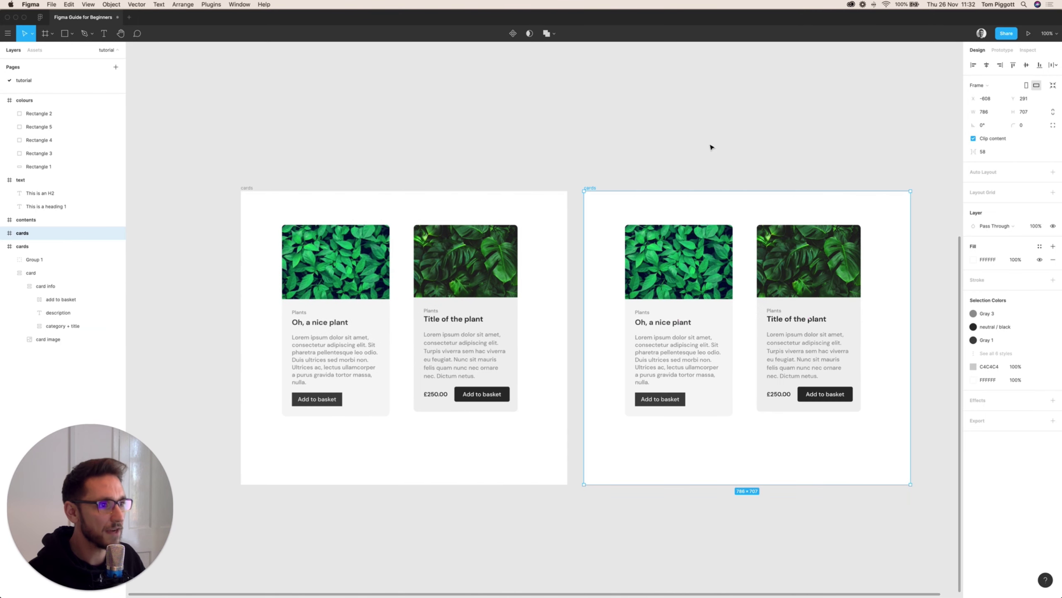
{"action": "left_click", "coordinate": [659, 140]}
{"action": "scroll", "coordinate": [707, 147], "scroll_direction": "right", "scroll_amount": 1}
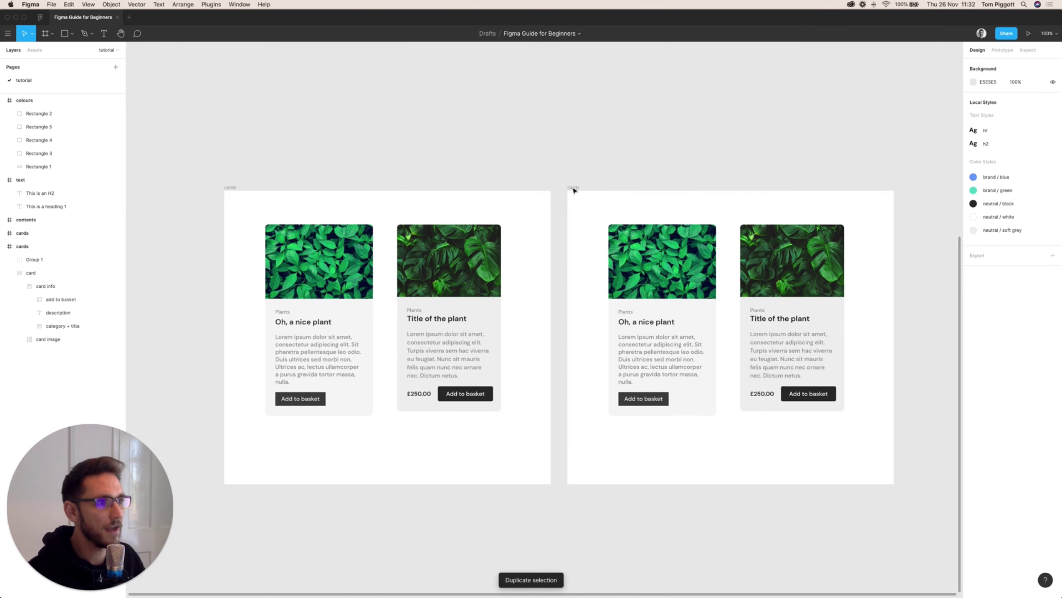
{"action": "key", "text": "super+z"}
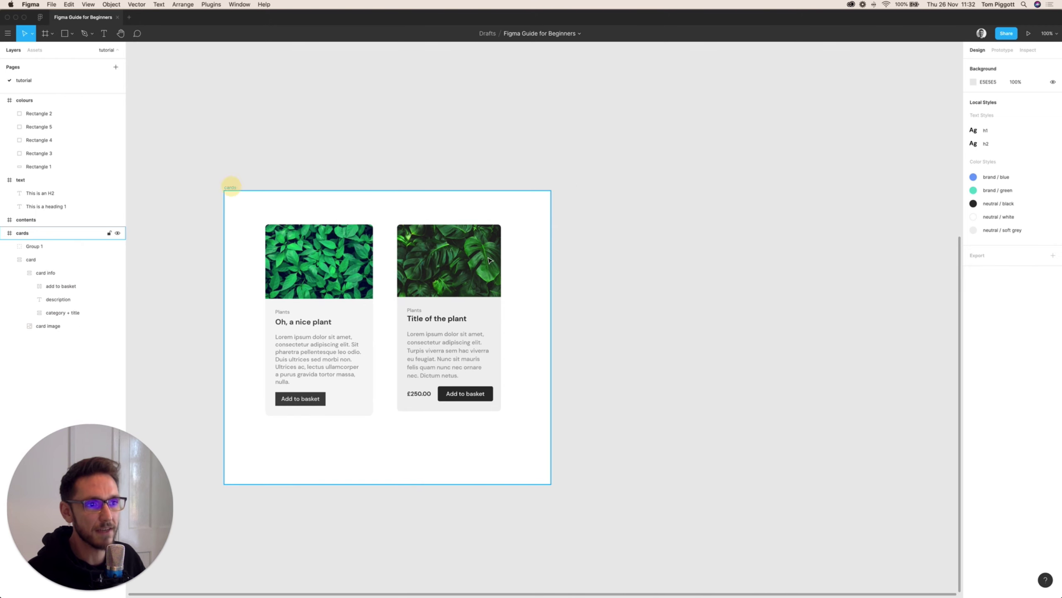
Step: Delete the "Oh, a nice plant" example card and move the new card group into its place at X 97.25
{"action": "left_click", "coordinate": [259, 215]}
{"action": "left_click_drag", "start_coordinate": [259, 214], "coordinate": [369, 413]}
{"action": "key", "text": "super+z"}
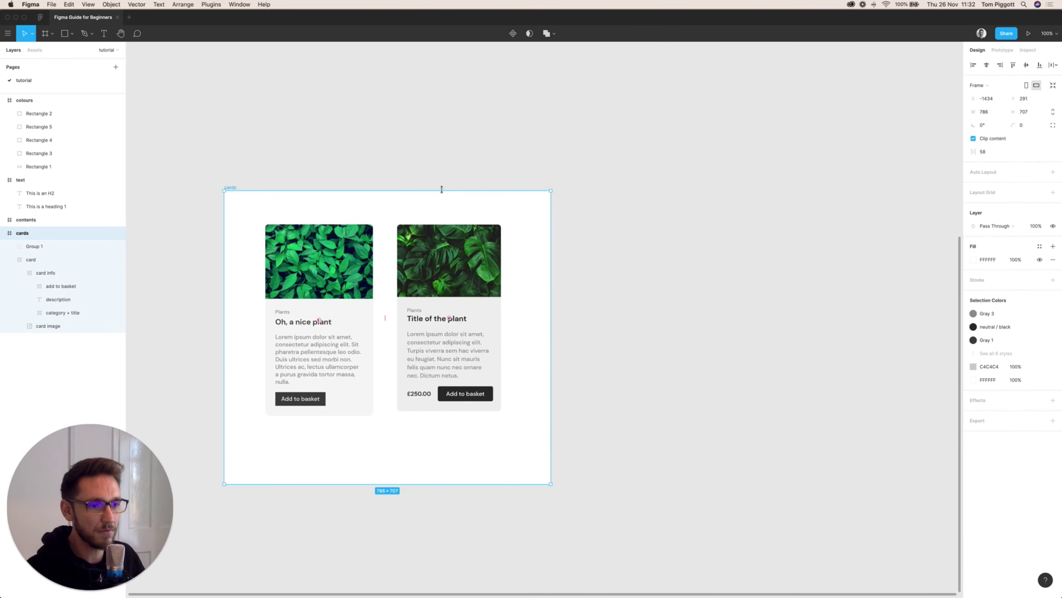
{"action": "left_click", "coordinate": [343, 242]}
{"action": "key", "text": "Delete"}
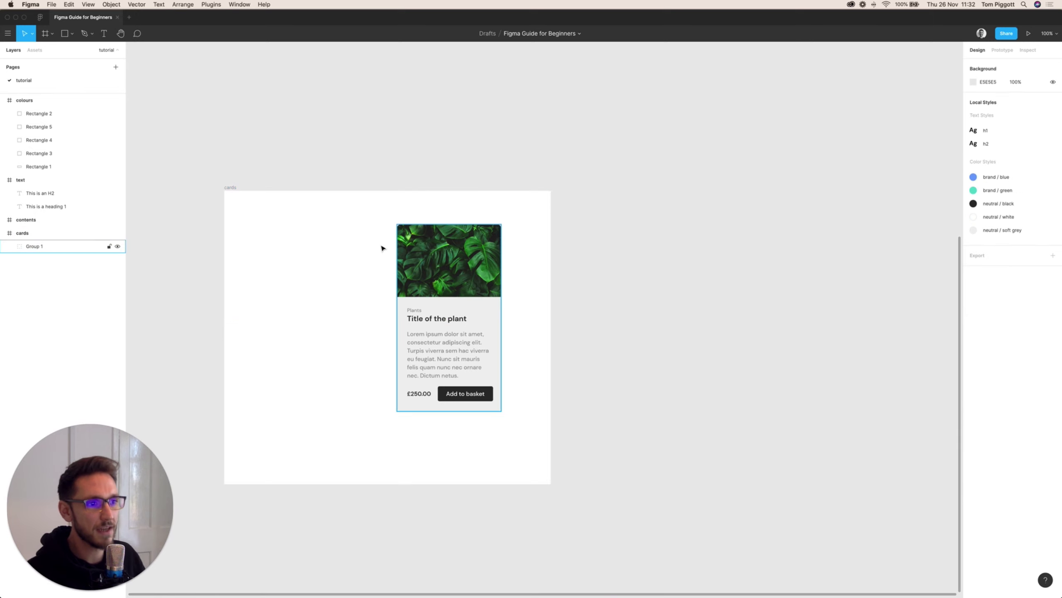
{"action": "left_click", "coordinate": [311, 248]}
{"action": "key", "text": "super+z"}
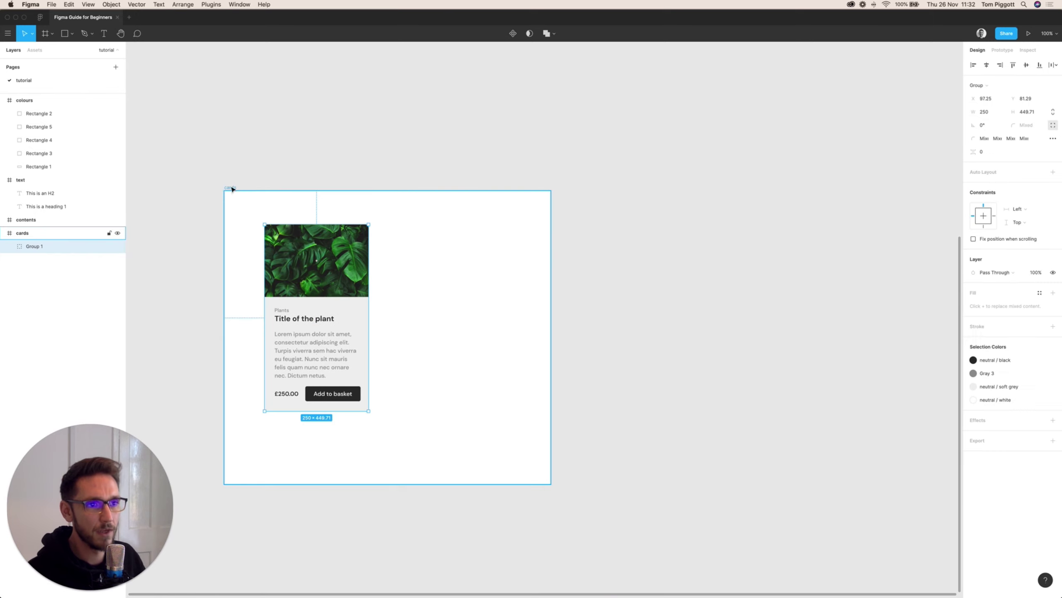
Step: Widen the cards frame by extending its right edge well past the card, and clear the selection
{"action": "left_click", "coordinate": [229, 185]}
{"action": "left_click_drag", "start_coordinate": [550, 256], "coordinate": [766, 270]}
{"action": "left_click", "coordinate": [572, 123]}
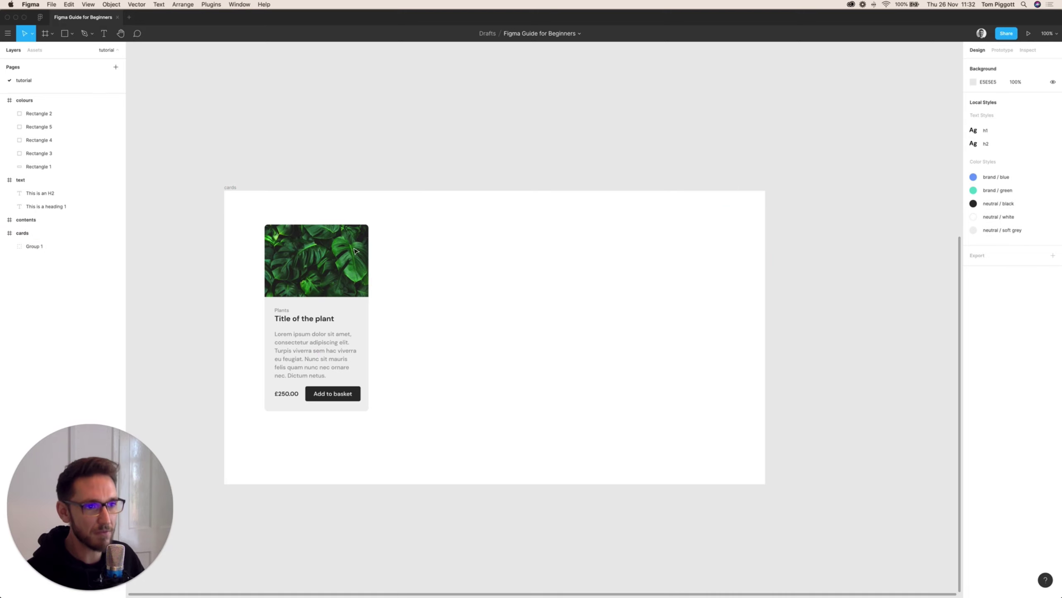
Step: Rename the plant card group in the cards frame to "shop card"
{"action": "left_click", "coordinate": [308, 257]}
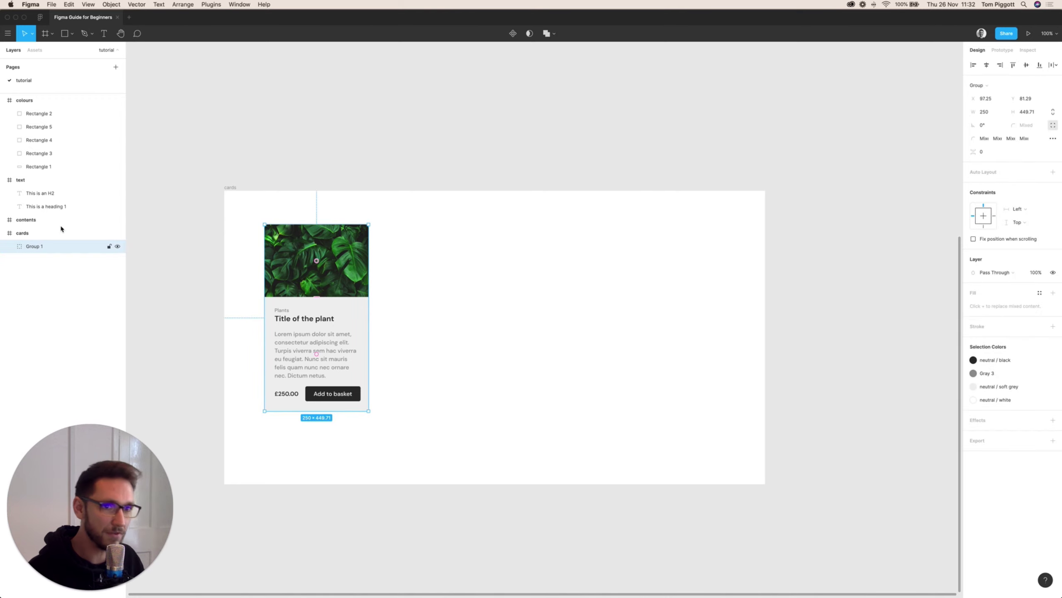
{"action": "double_click", "coordinate": [40, 247]}
{"action": "type", "text": "sho"}
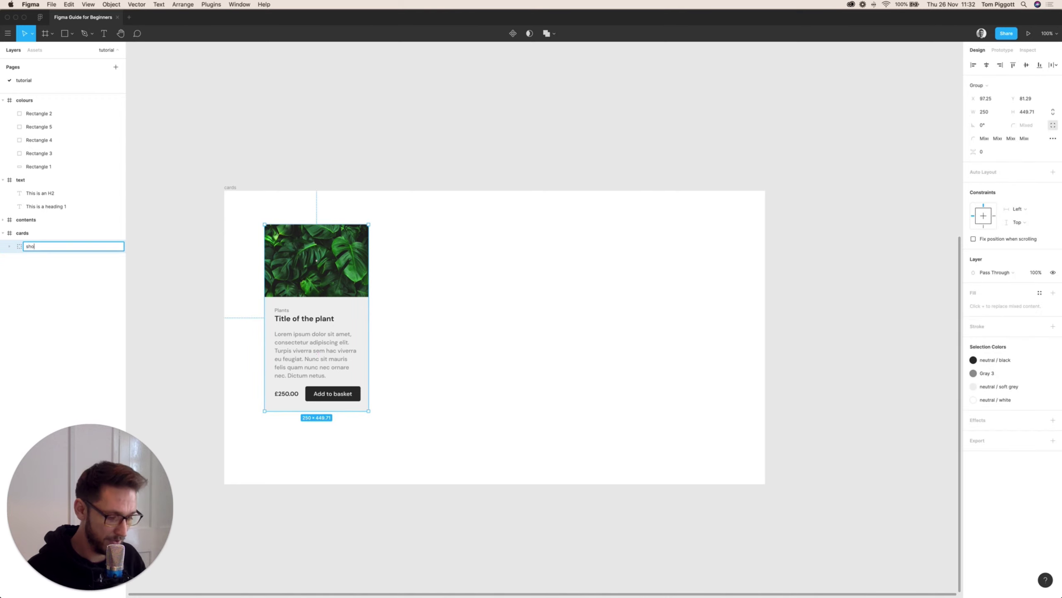
{"action": "type", "text": "p card"}
{"action": "key", "text": "Return"}
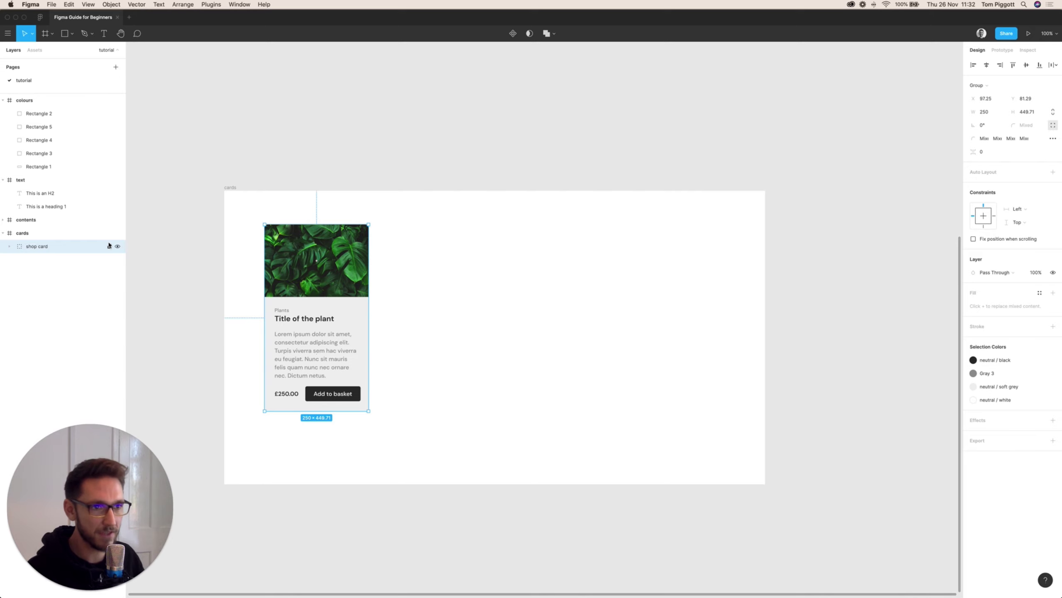
Step: Duplicate the shop card three times at equal spacing to make a row of four cards, and clear the selection
{"action": "left_click_drag", "start_coordinate": [310, 253], "coordinate": [438, 255]}
{"action": "key", "text": "super+d"}
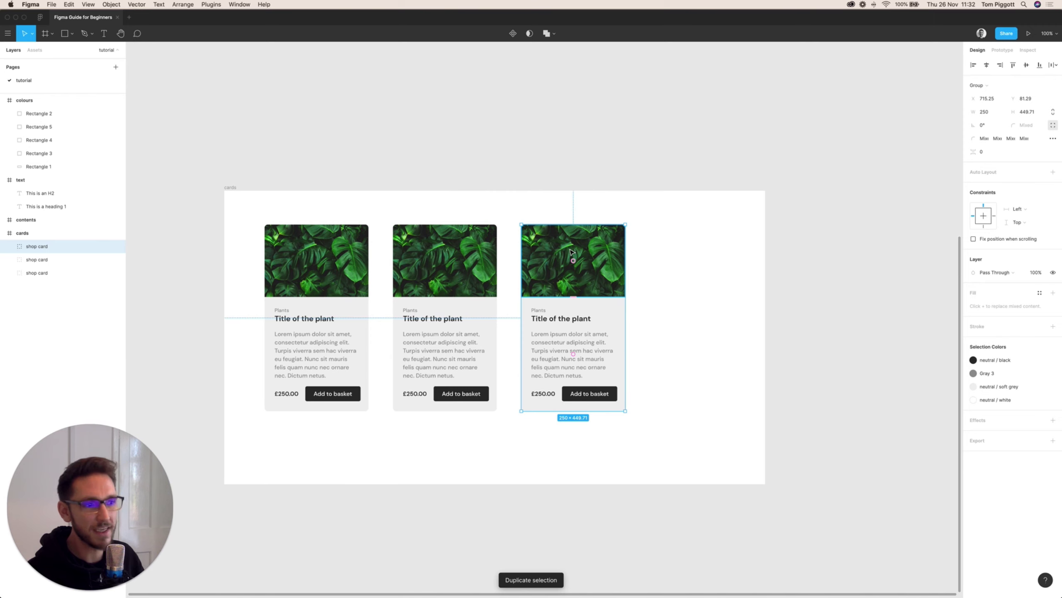
{"action": "key", "text": "super+d"}
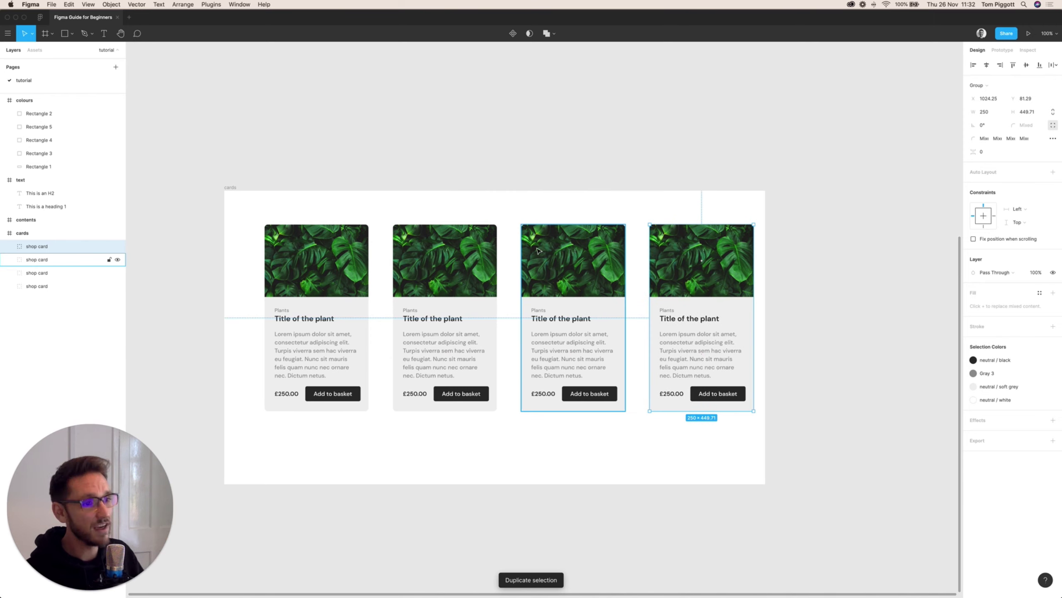
{"action": "left_click", "coordinate": [691, 205]}
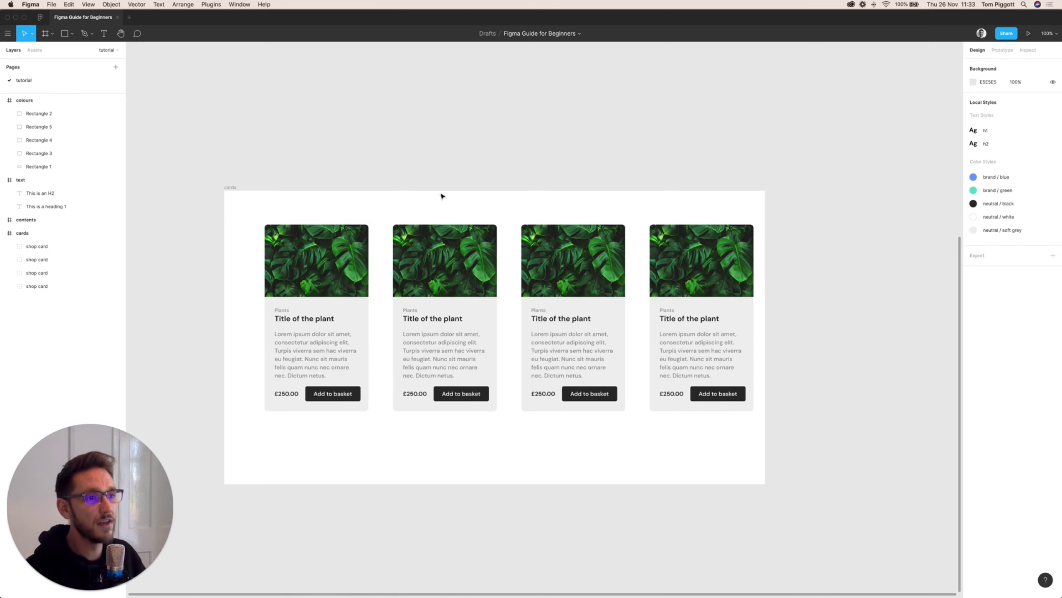
Step: Delete the three duplicated shop cards, keeping only the original card
{"action": "left_click", "coordinate": [755, 449]}
{"action": "left_click_drag", "start_coordinate": [755, 449], "coordinate": [754, 444]}
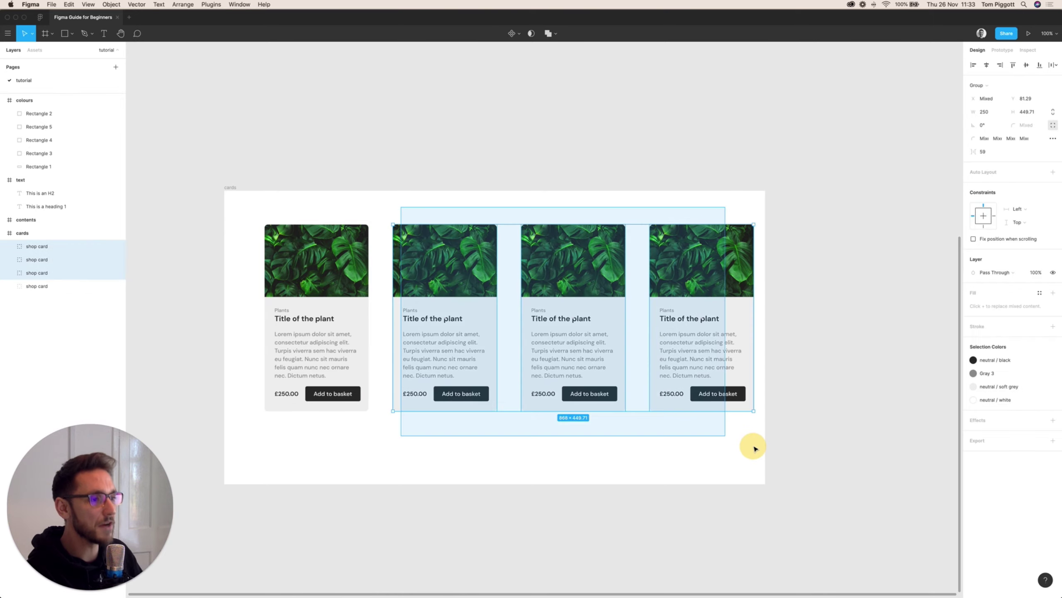
{"action": "key", "text": "Delete"}
{"action": "left_click", "coordinate": [411, 314]}
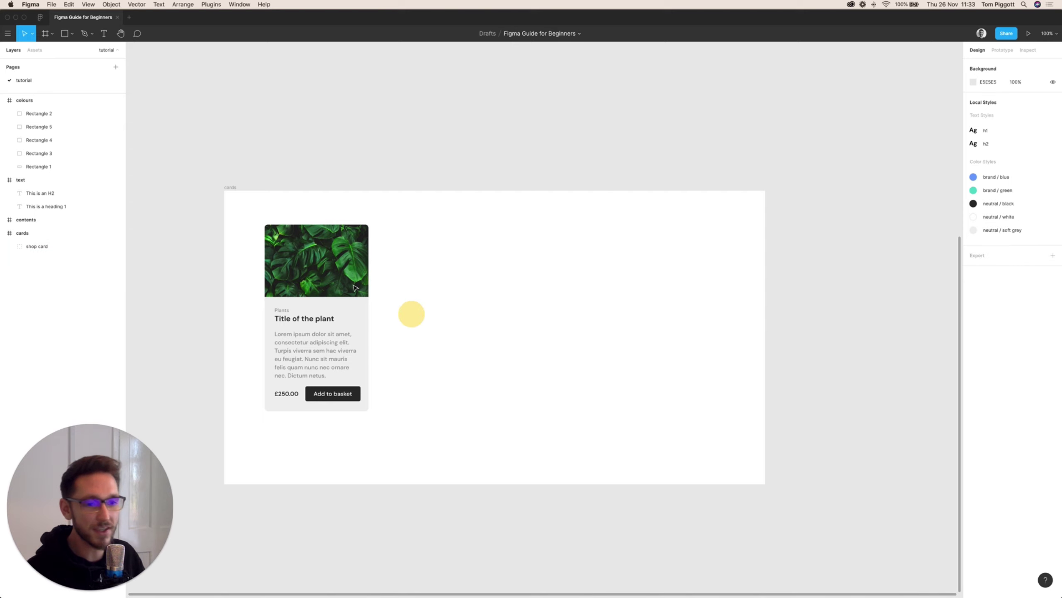
Step: Turn the shop card into a component and place a copy of it beside the original at X 386
{"action": "left_click", "coordinate": [41, 246]}
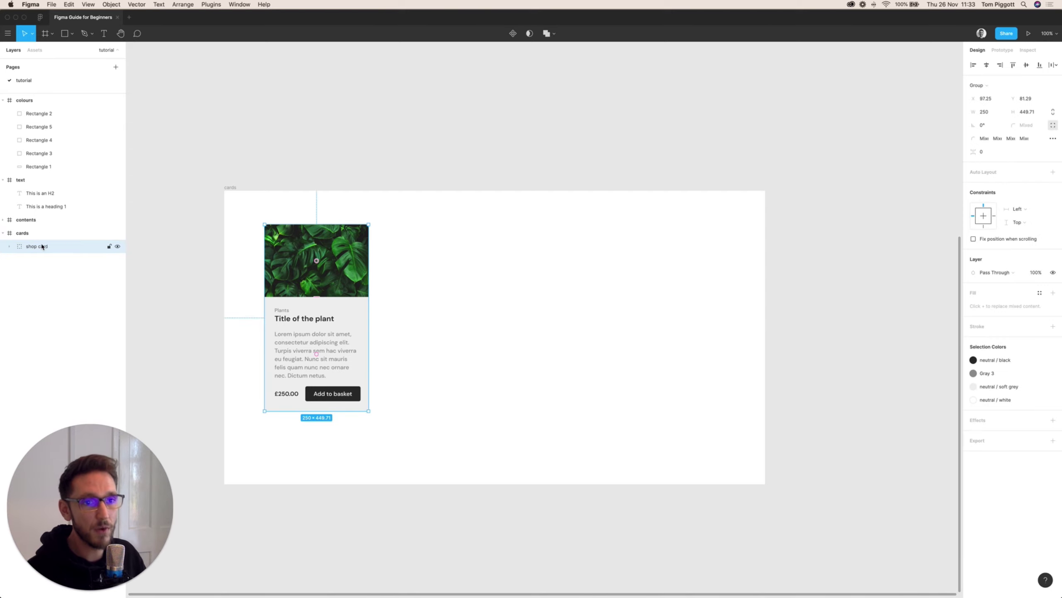
{"action": "left_click", "coordinate": [514, 34]}
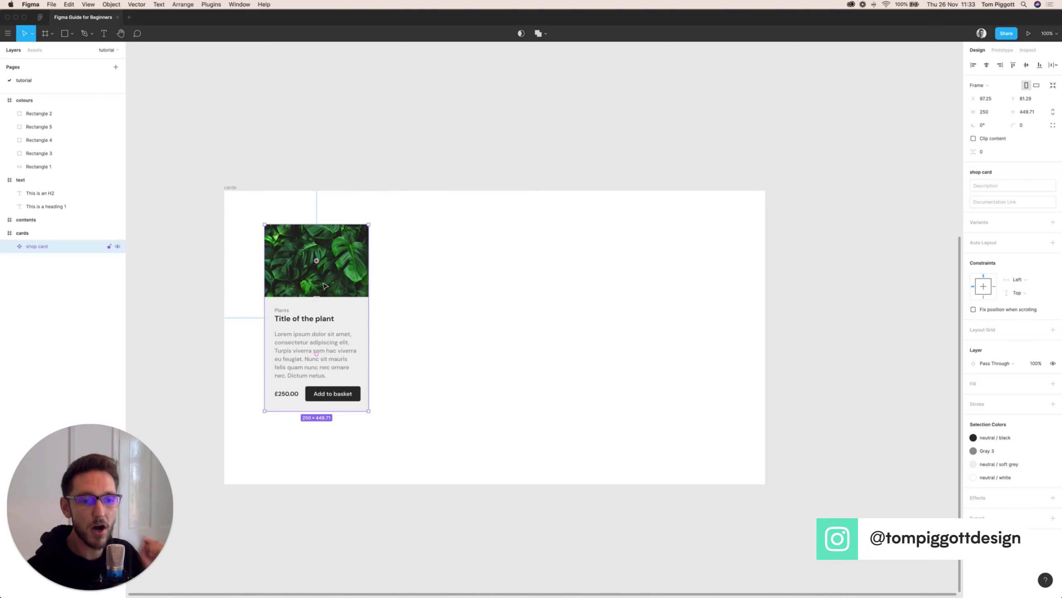
{"action": "left_click_drag", "start_coordinate": [325, 286], "coordinate": [437, 292], "text": "alt"}
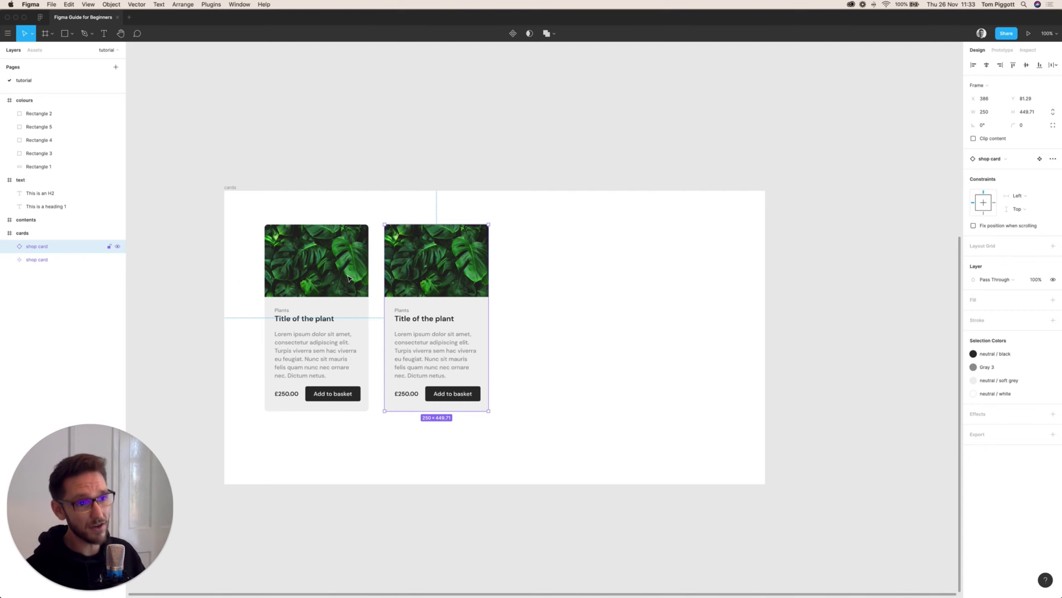
Step: Recolour the main component's card details background with the brand / green style, and undo the colour change
{"action": "left_click", "coordinate": [242, 288]}
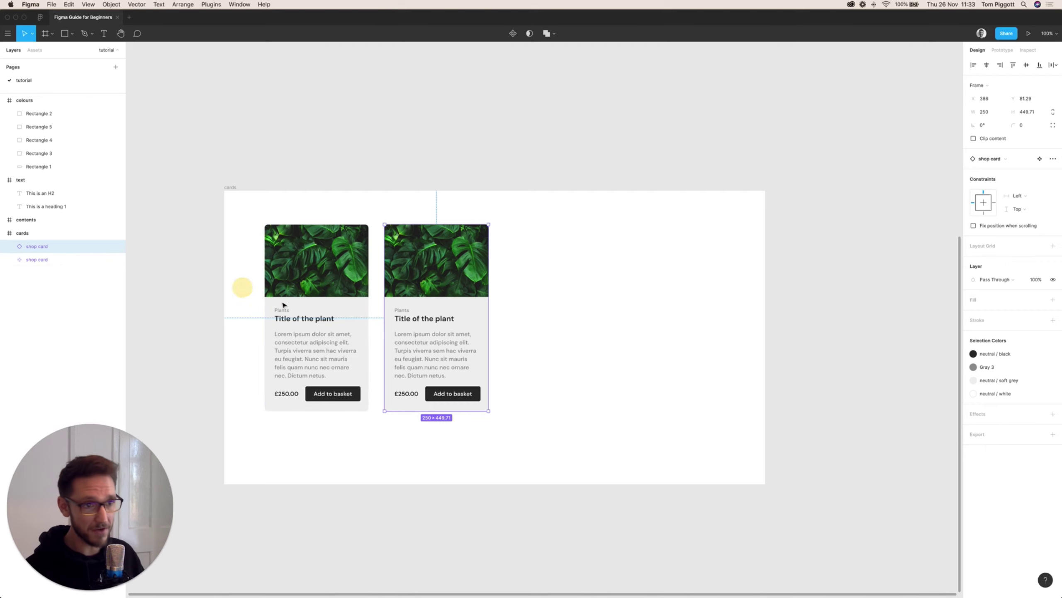
{"action": "left_click", "coordinate": [355, 305]}
{"action": "double_click", "coordinate": [267, 310]}
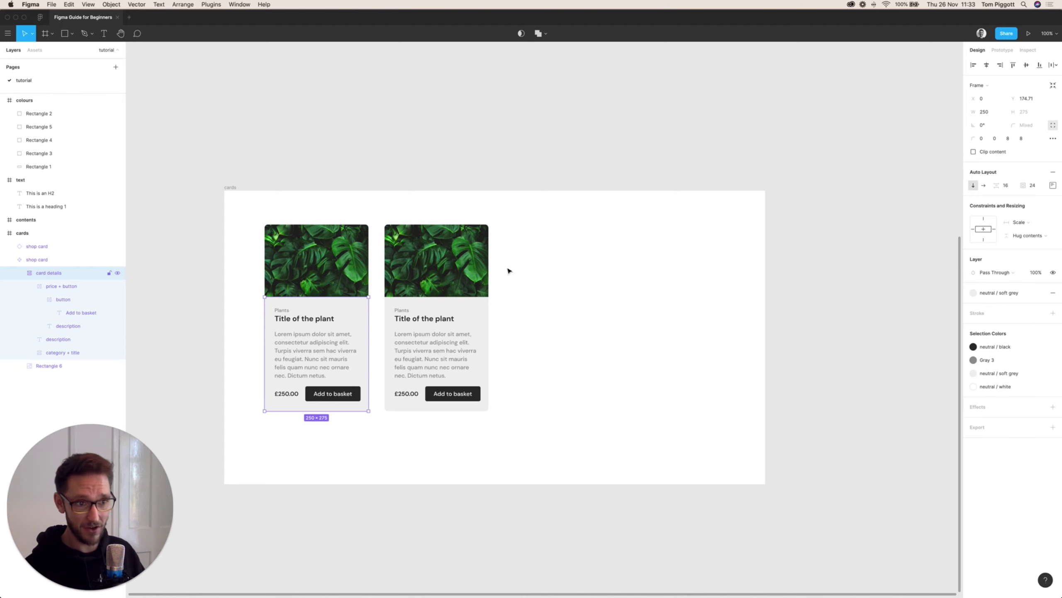
{"action": "left_click", "coordinate": [996, 374]}
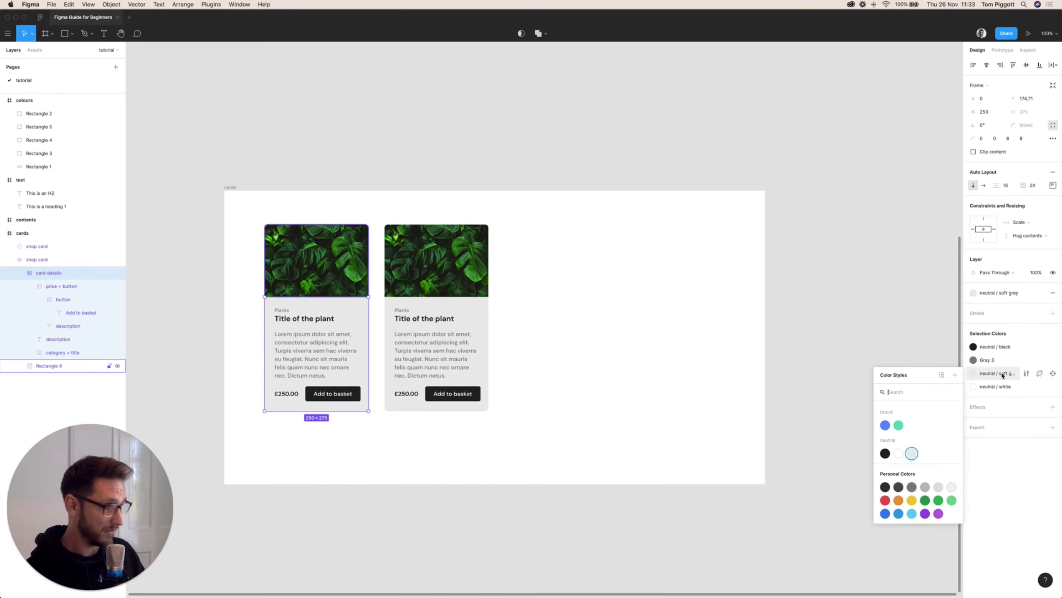
{"action": "left_click", "coordinate": [899, 425]}
{"action": "left_click", "coordinate": [656, 323]}
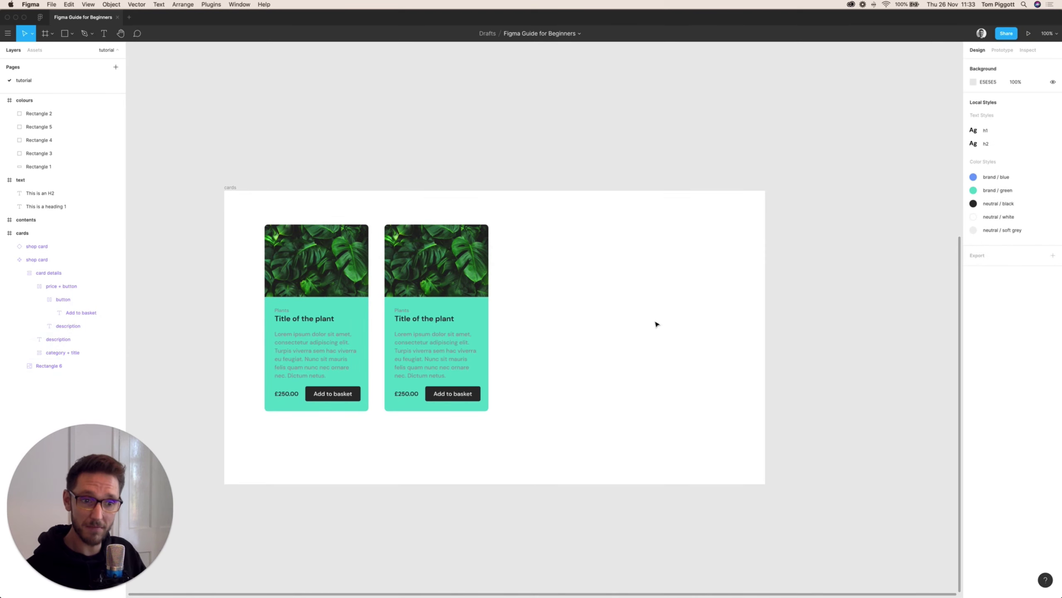
{"action": "key", "text": "super+z"}
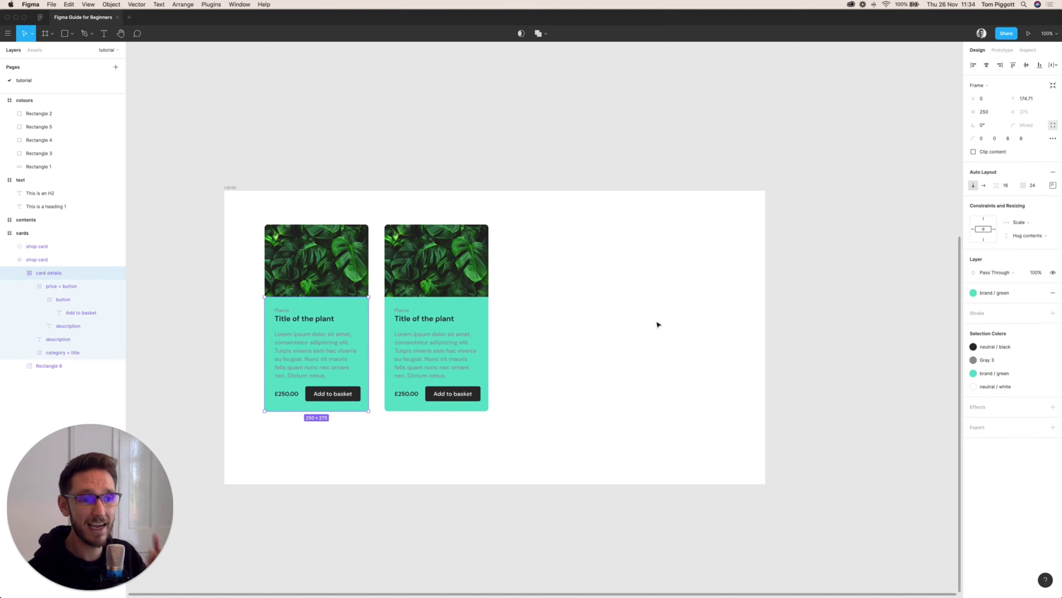
{"action": "key", "text": "super+z"}
Step: Replace the second card's image with a random Unsplash photo from the plant preset, and close the plugin
{"action": "left_click", "coordinate": [447, 264]}
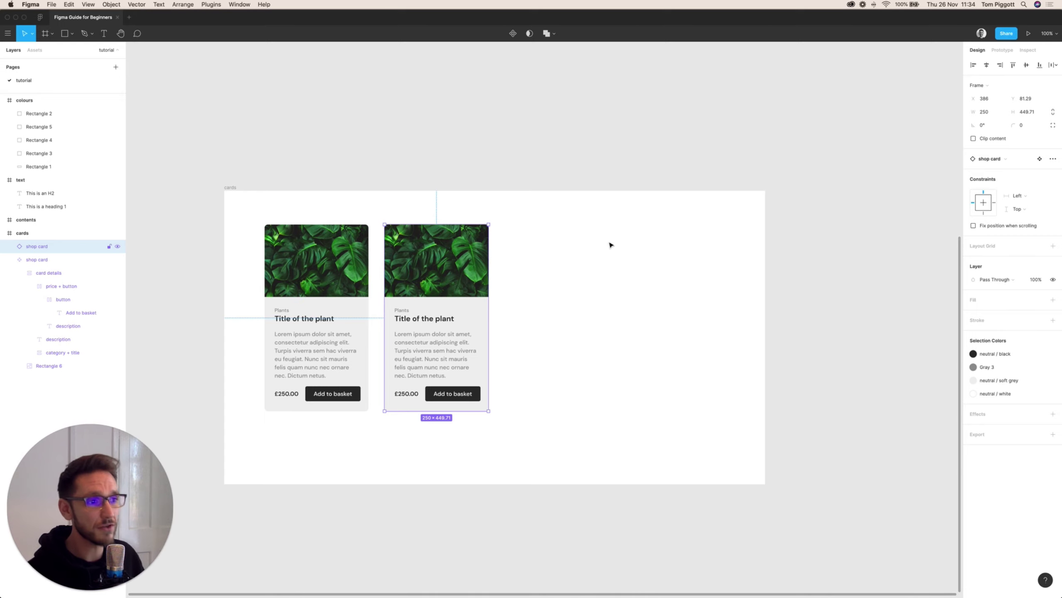
{"action": "left_click", "coordinate": [569, 287]}
{"action": "left_click", "coordinate": [447, 264], "text": "super"}
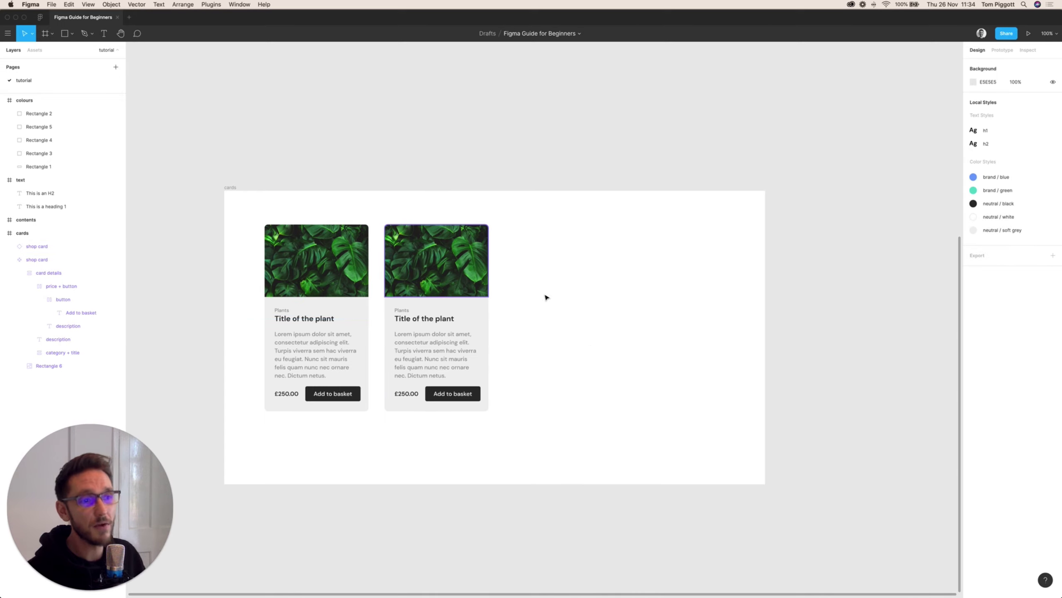
{"action": "left_click", "coordinate": [203, 5]}
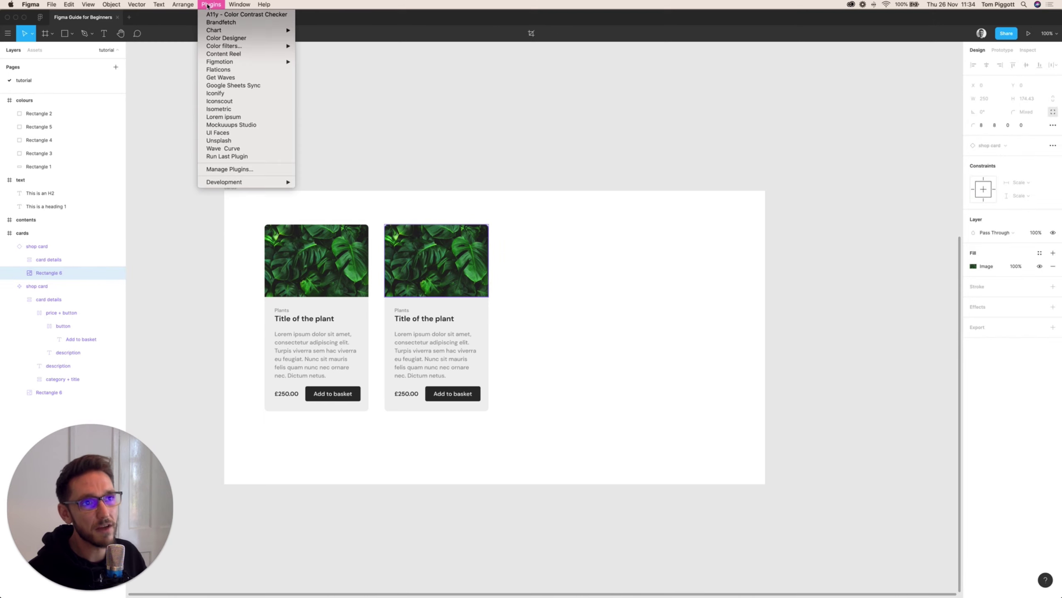
{"action": "left_click", "coordinate": [223, 143]}
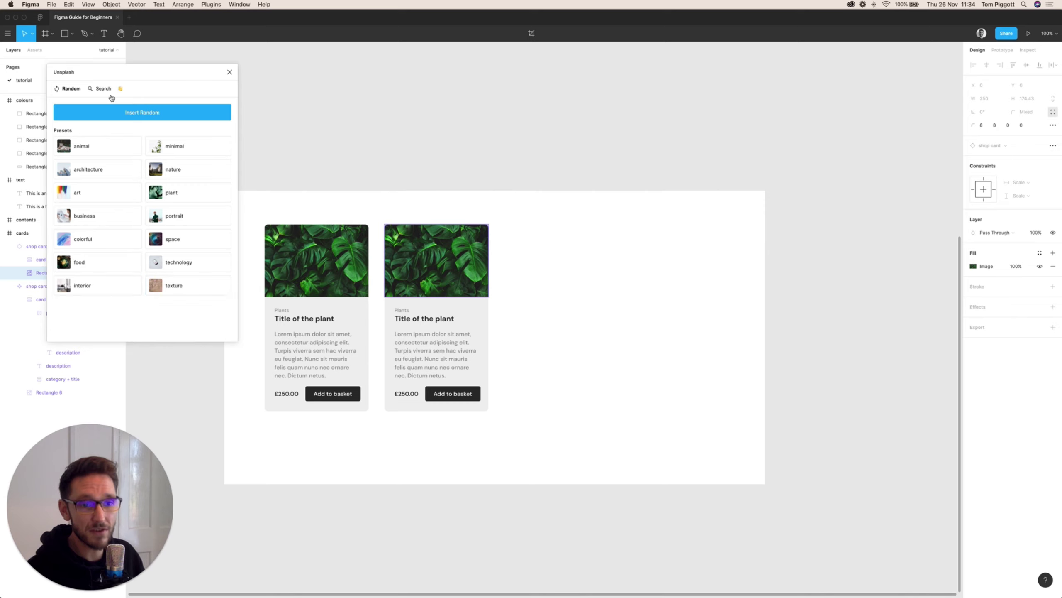
{"action": "left_click", "coordinate": [170, 192]}
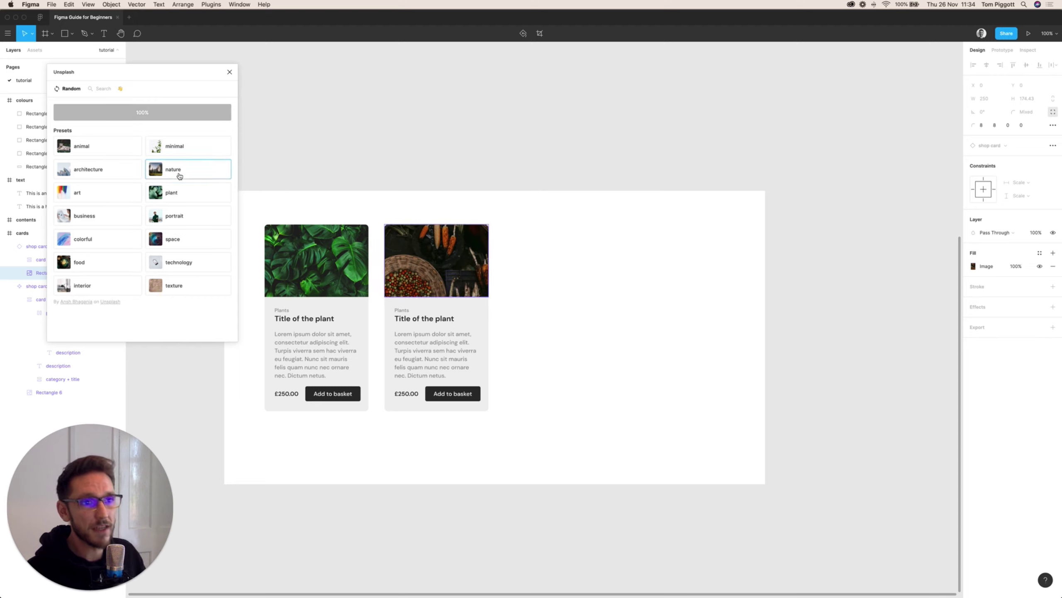
{"action": "left_click", "coordinate": [173, 191]}
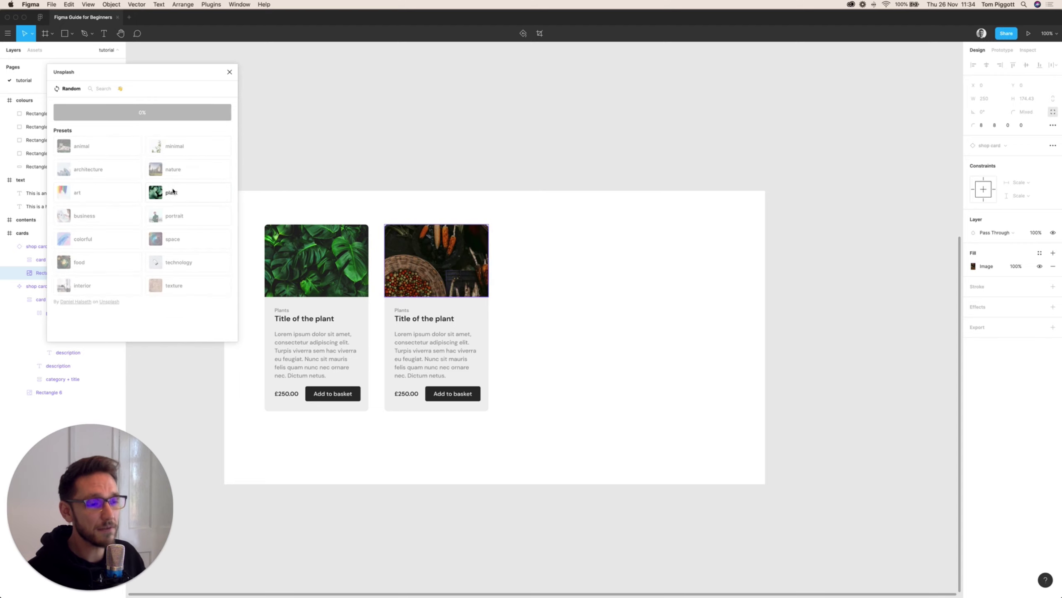
{"action": "left_click", "coordinate": [229, 73]}
{"action": "left_click", "coordinate": [605, 306]}
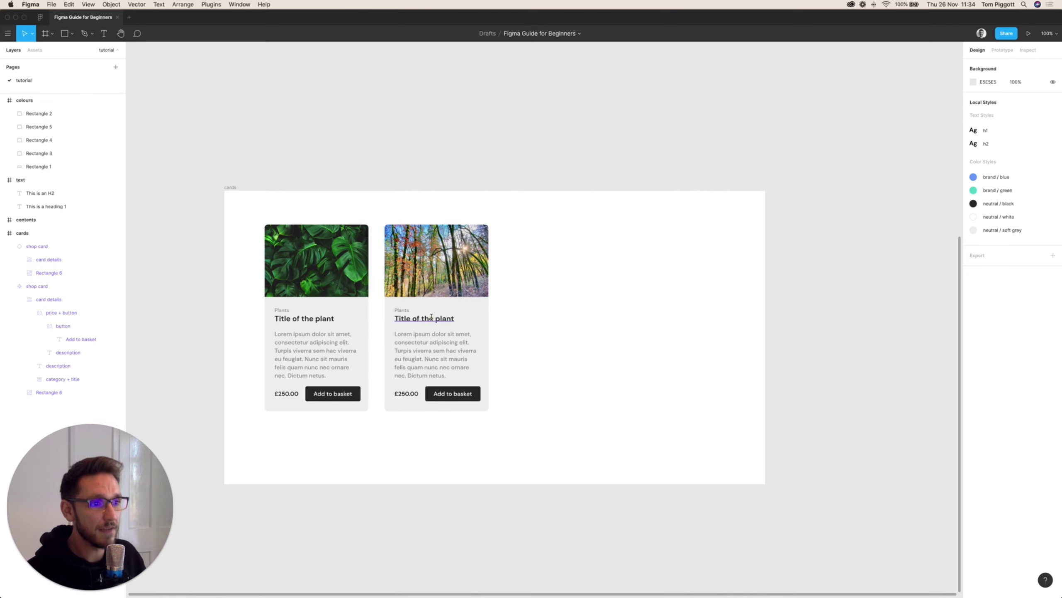
Step: Change the second card's title to "Tree Plant" and its price to £10.00
{"action": "double_click", "coordinate": [431, 316]}
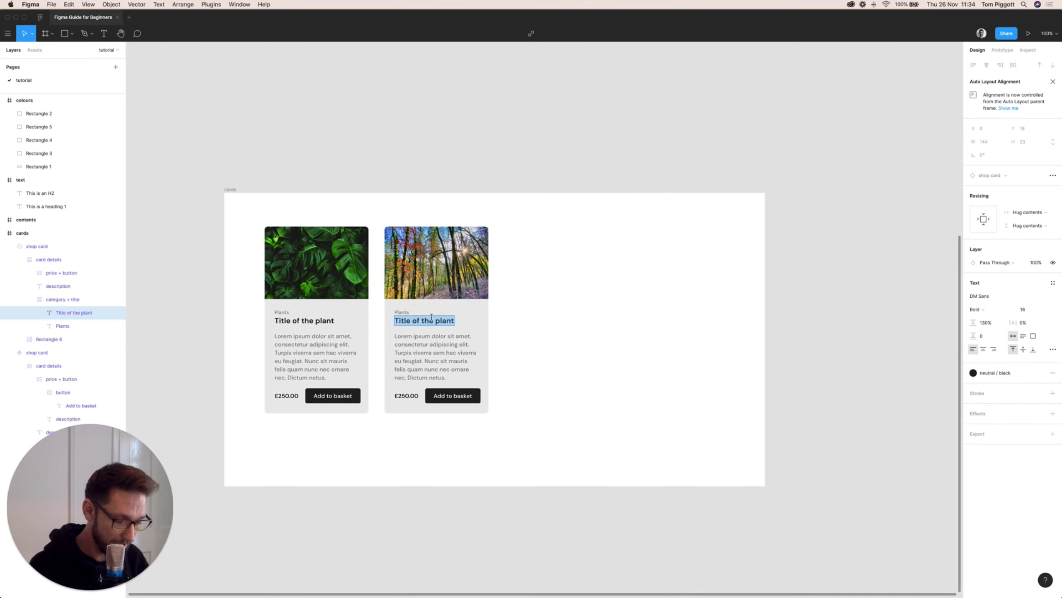
{"action": "type", "text": "Tree Plant"}
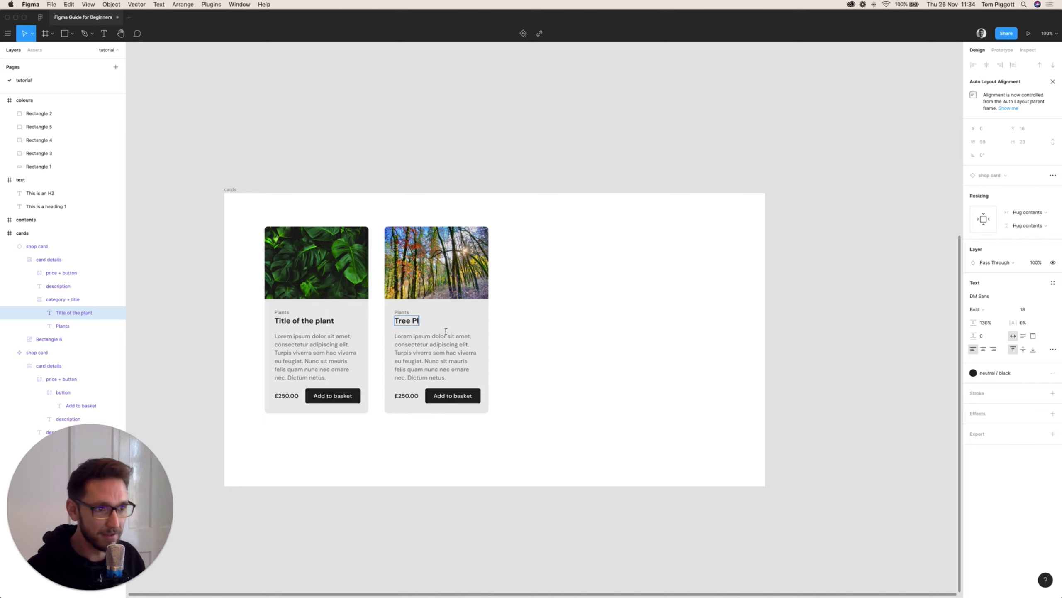
{"action": "left_click", "coordinate": [405, 395]}
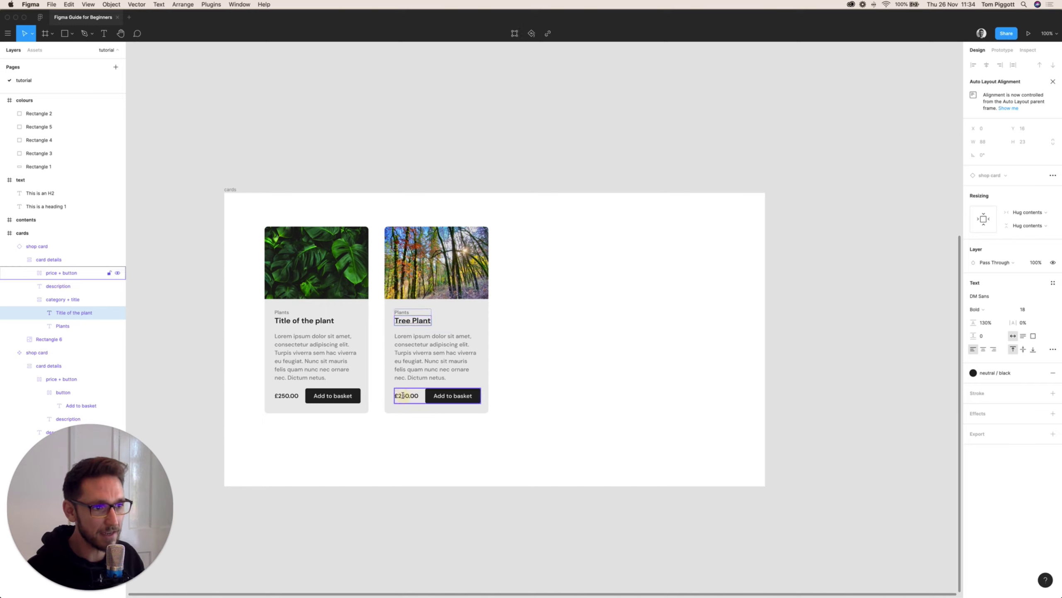
{"action": "double_click", "coordinate": [404, 395]}
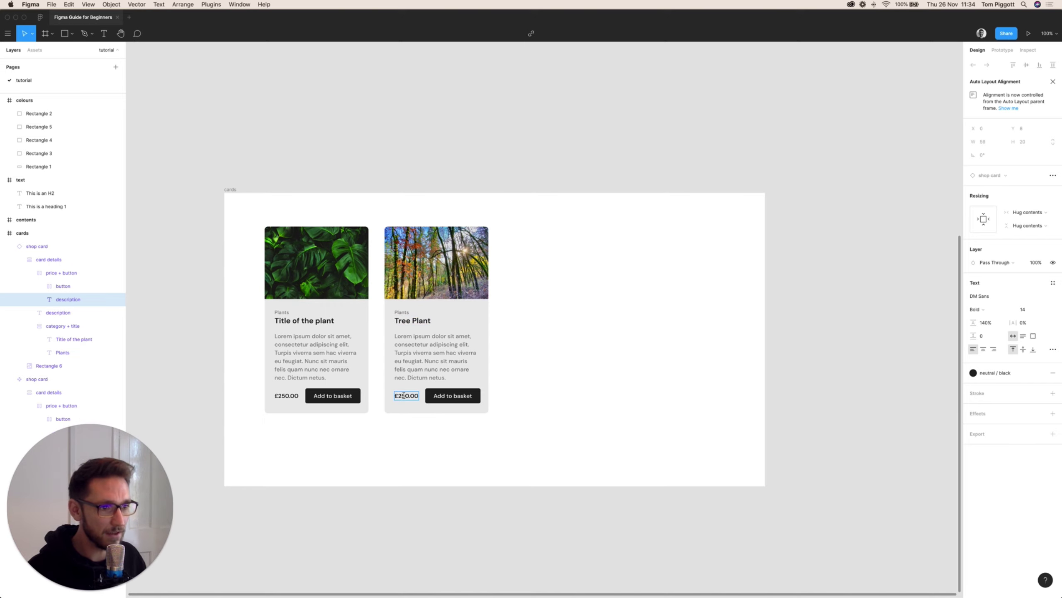
{"action": "key", "text": "BackSpace"}
{"action": "key", "text": "BackSpace"}
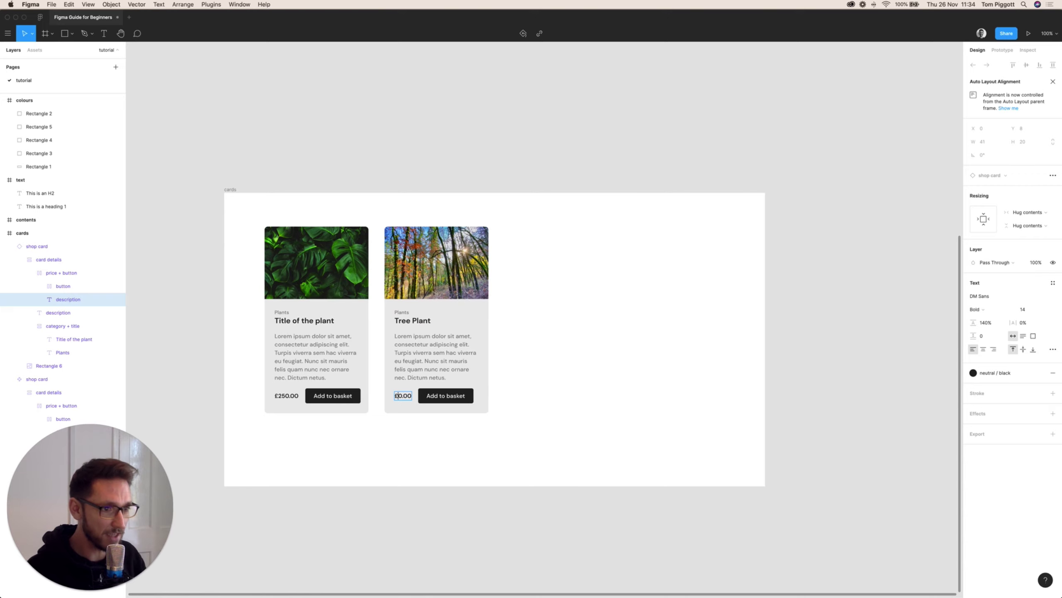
{"action": "type", "text": "1"}
{"action": "key", "text": "Escape"}
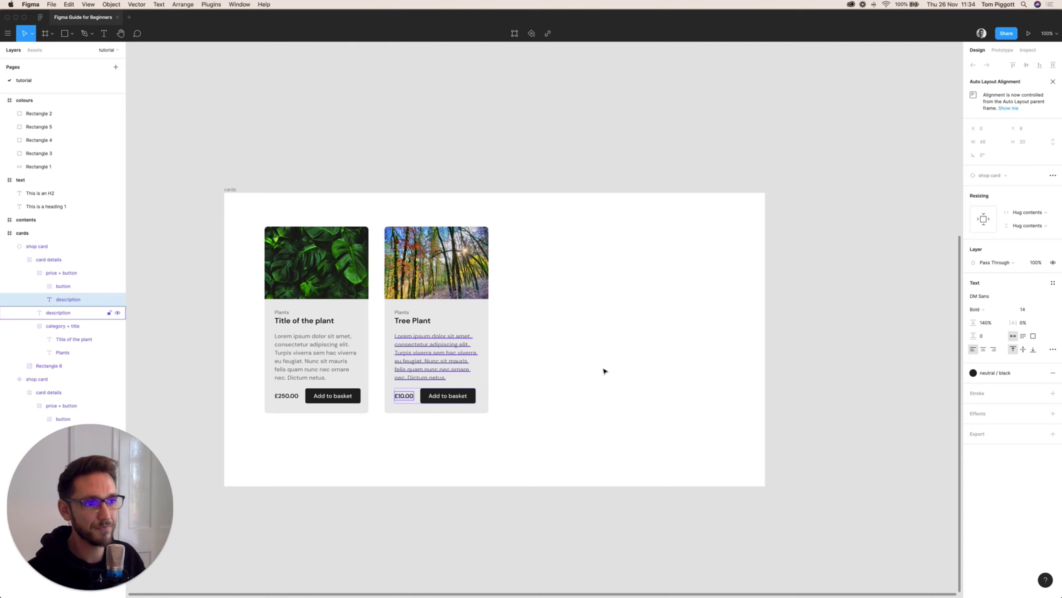
{"action": "key", "text": "Escape"}
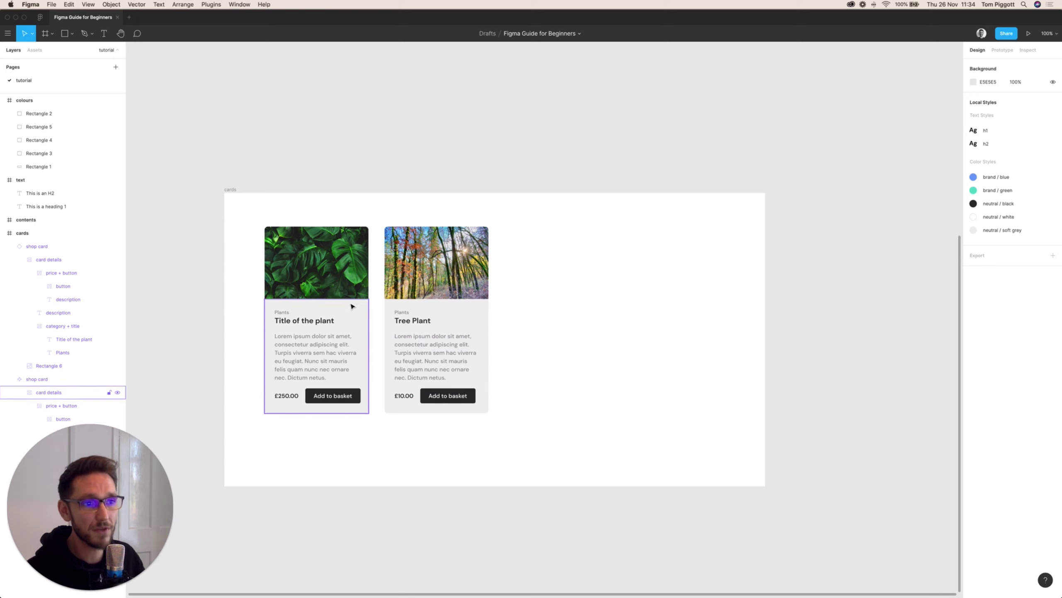
Step: Set both bottom corner radii of the main component's card details frame to 0
{"action": "left_click", "coordinate": [343, 318]}
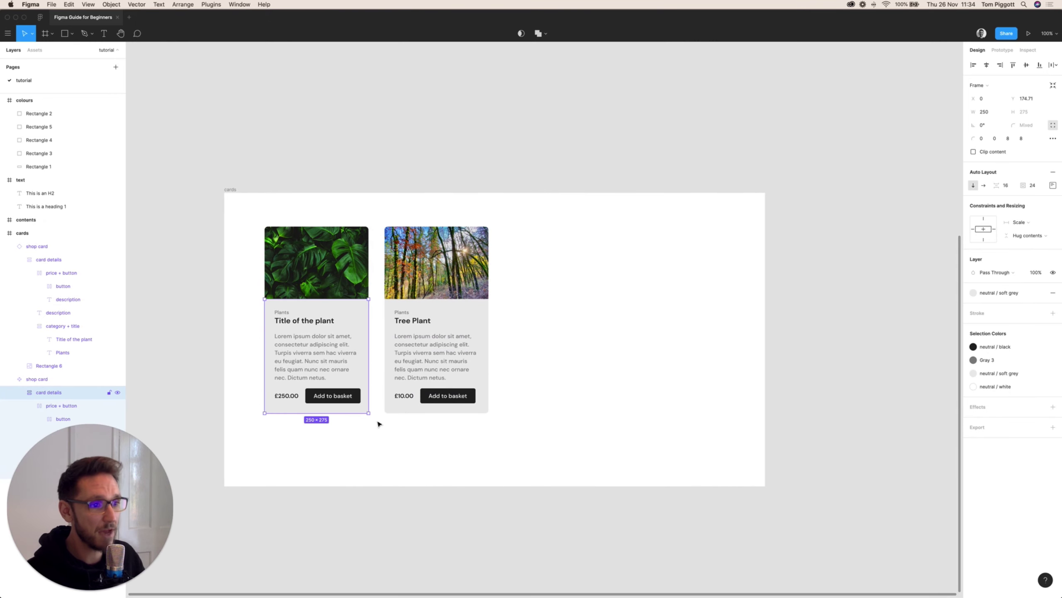
{"action": "left_click", "coordinate": [1009, 138]}
{"action": "type", "text": "0"}
{"action": "key", "text": "Tab"}
{"action": "type", "text": "0"}
{"action": "key", "text": "Tab"}
{"action": "left_click", "coordinate": [412, 486]}
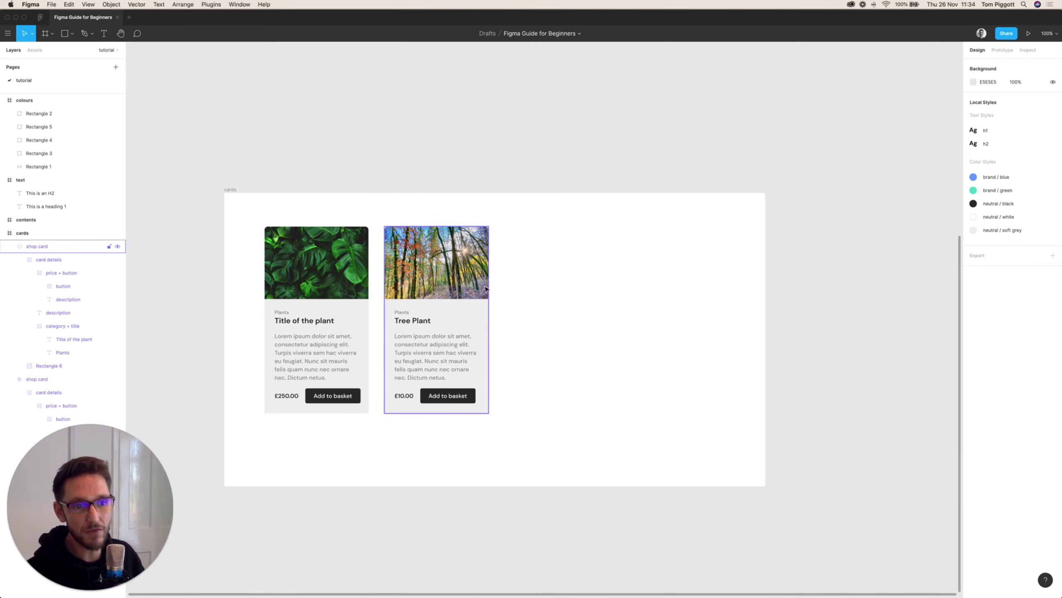
{"action": "left_click", "coordinate": [574, 287]}
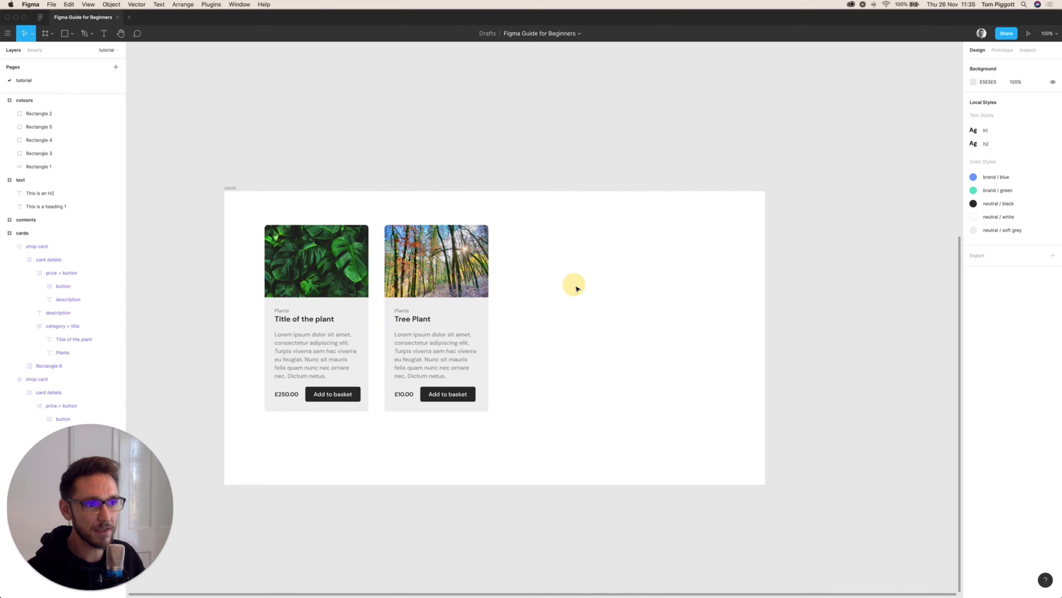
{"action": "left_click", "coordinate": [459, 284]}
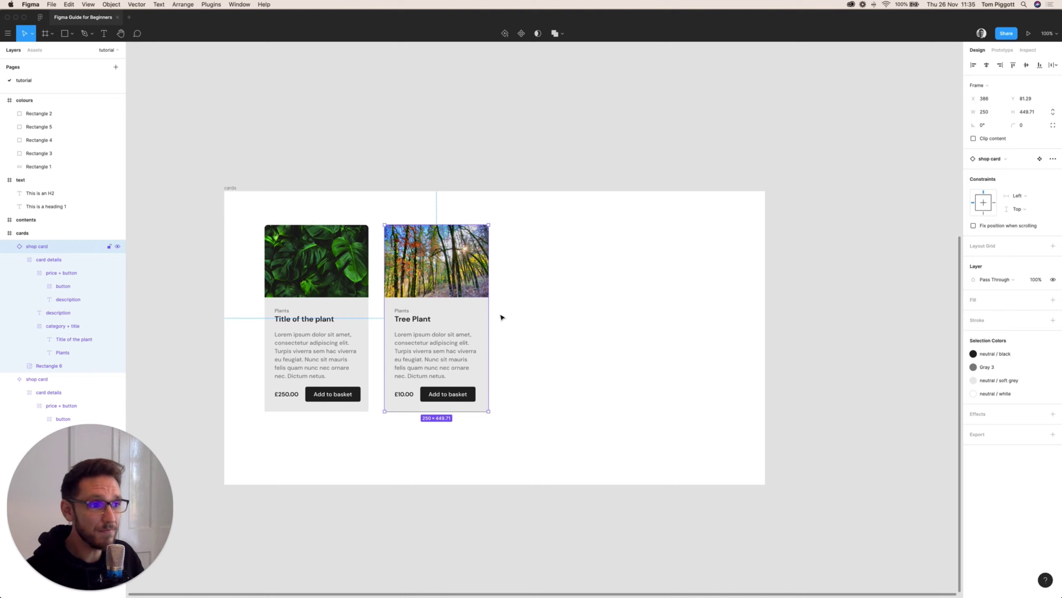
{"action": "left_click", "coordinate": [478, 308]}
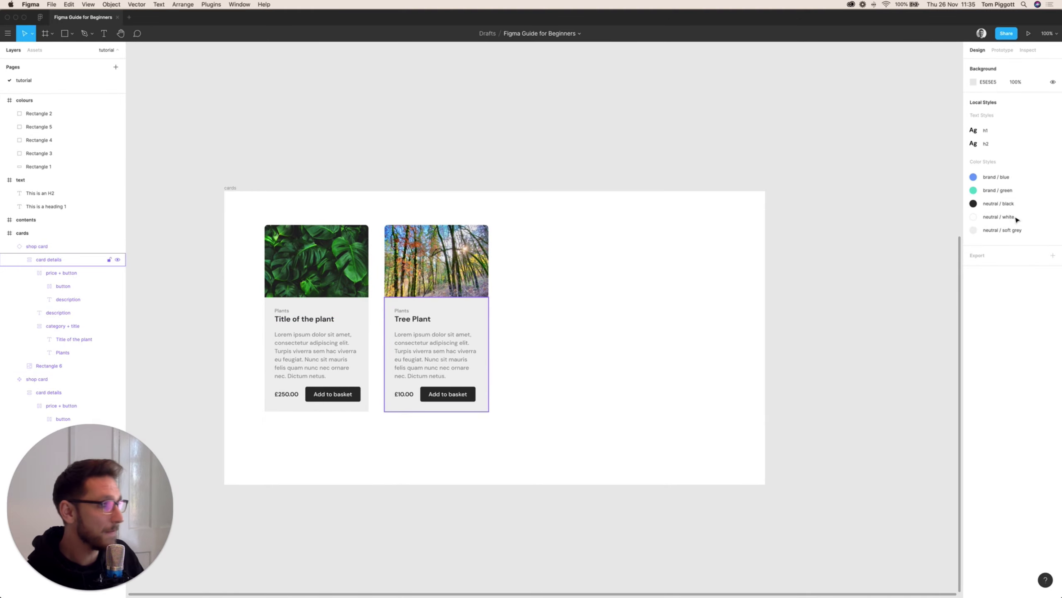
Step: Push the second card's overrides to the main shop card component
{"action": "left_click", "coordinate": [480, 308]}
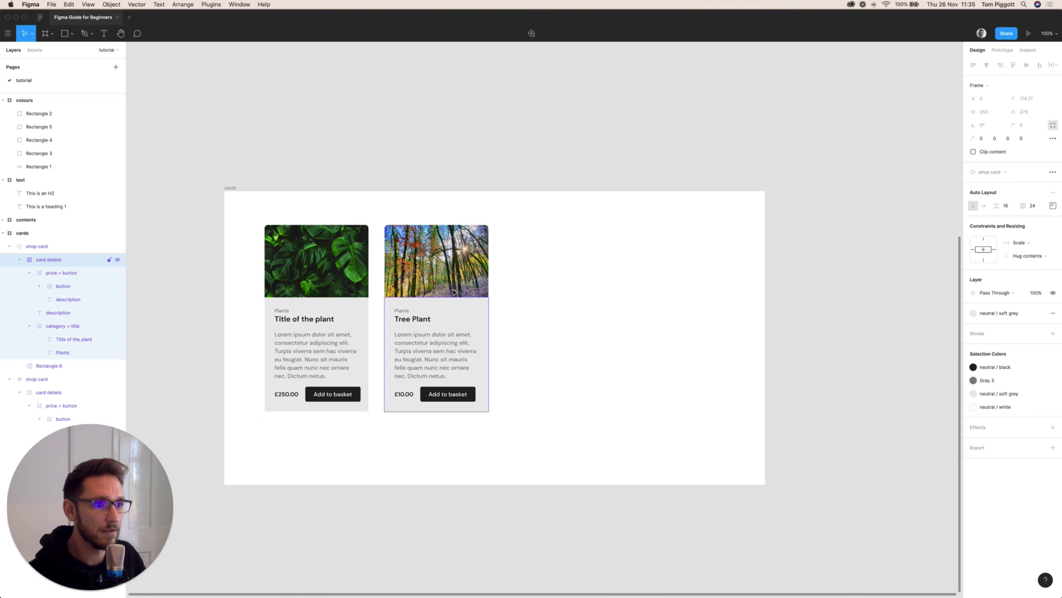
{"action": "left_click", "coordinate": [573, 289]}
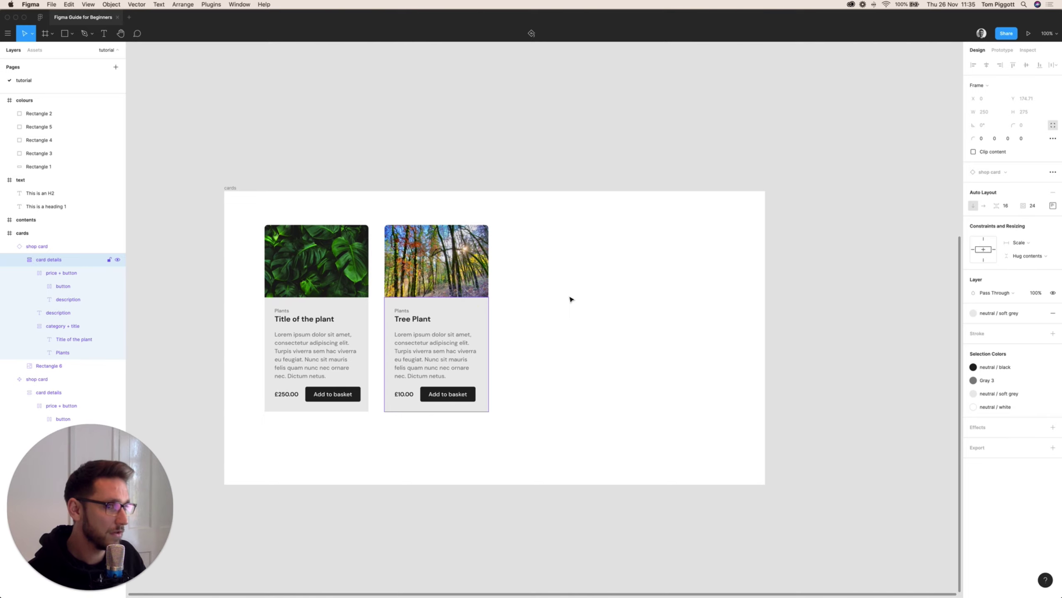
{"action": "left_click", "coordinate": [567, 295]}
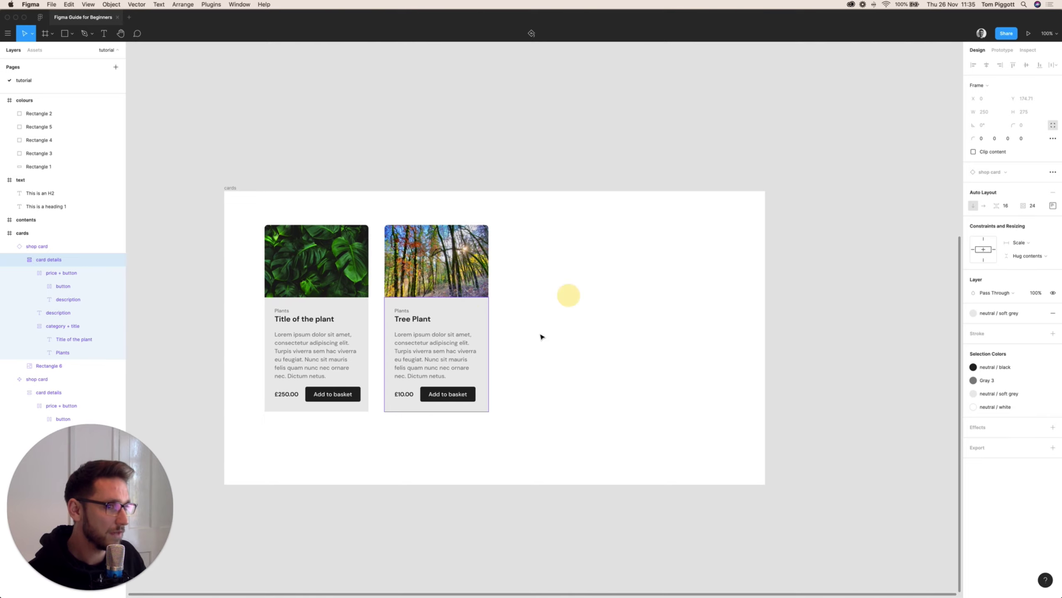
{"action": "left_click", "coordinate": [444, 302]}
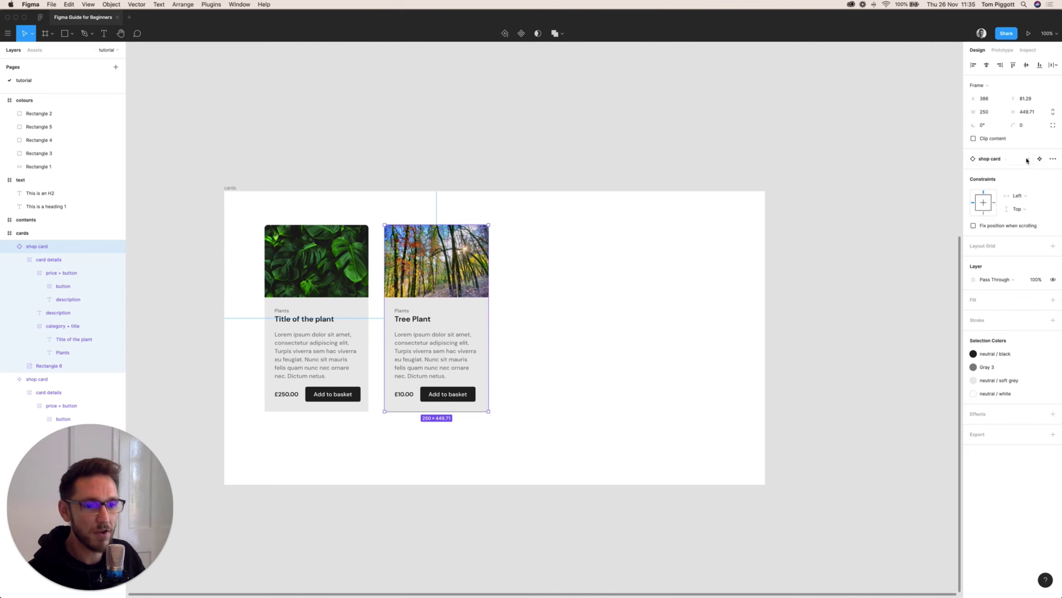
{"action": "left_click", "coordinate": [1053, 159]}
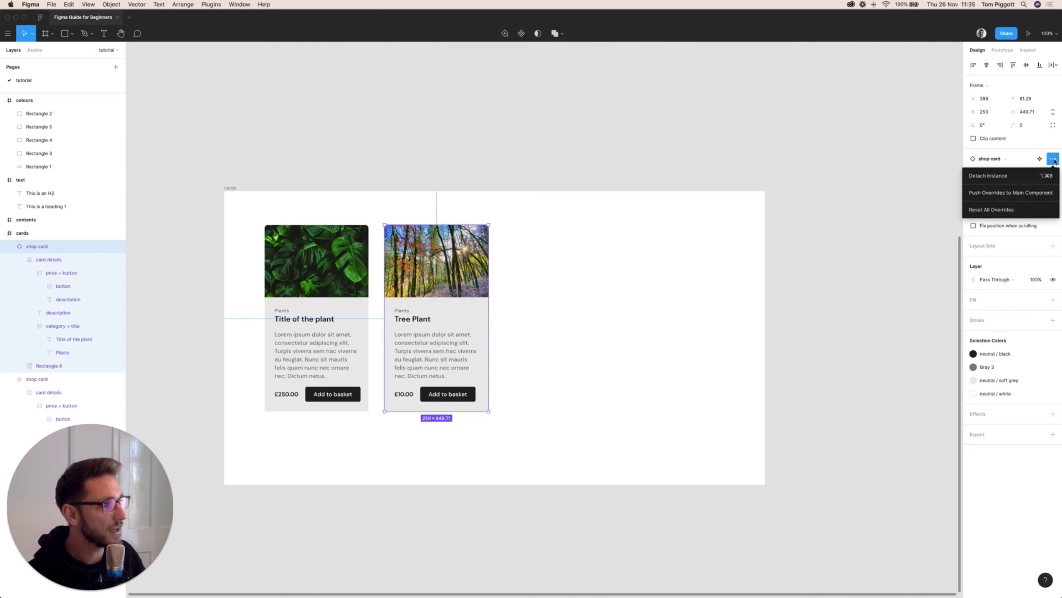
{"action": "left_click", "coordinate": [1011, 193]}
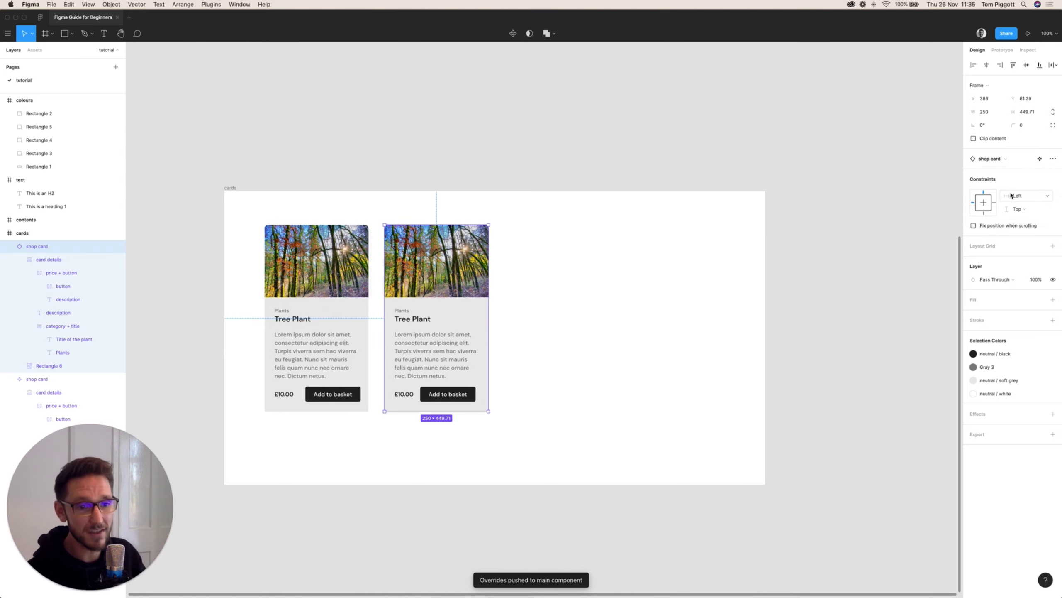
{"action": "left_click", "coordinate": [604, 307]}
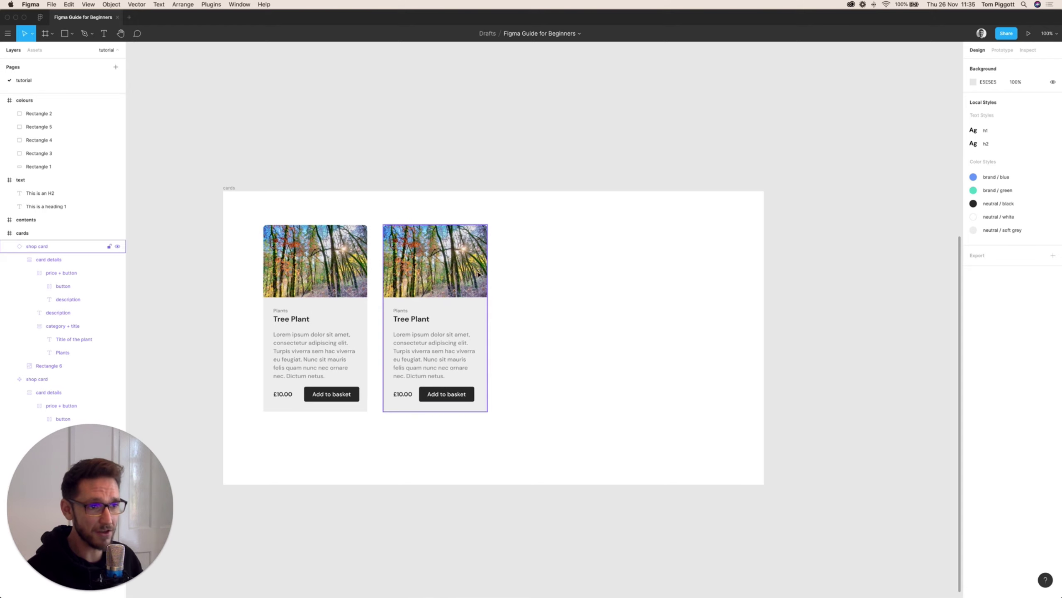
Step: Look over the contents, colours and cards frames, and examine the list of installed plugins
{"action": "left_click", "coordinate": [583, 277]}
{"action": "scroll", "coordinate": [525, 232], "scroll_direction": "up", "scroll_amount": 1}
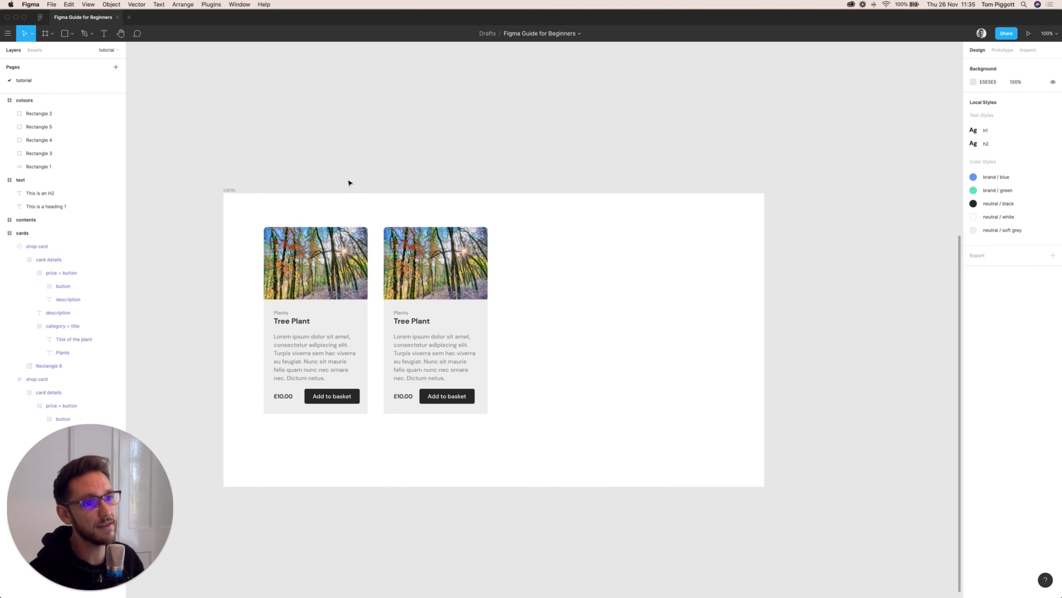
{"action": "left_click", "coordinate": [352, 156]}
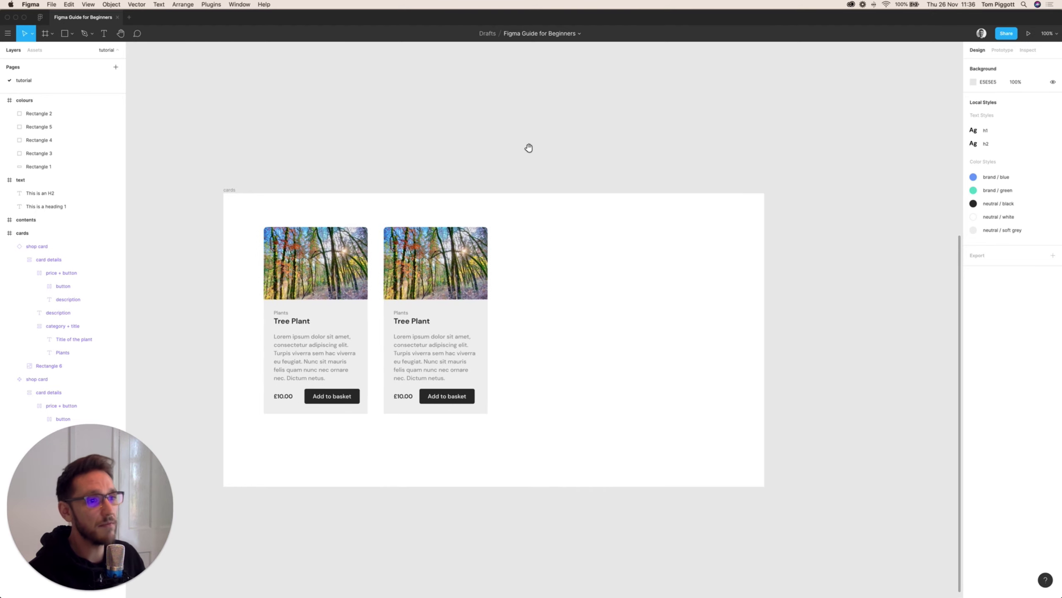
{"action": "left_click_drag", "start_coordinate": [531, 150], "coordinate": [580, 305]}
{"action": "mouse_move", "coordinate": [482, 206]}
{"action": "left_mouse_down"}
{"action": "mouse_move", "coordinate": [474, 334]}
{"action": "mouse_move", "coordinate": [405, 403]}
{"action": "left_mouse_up"}
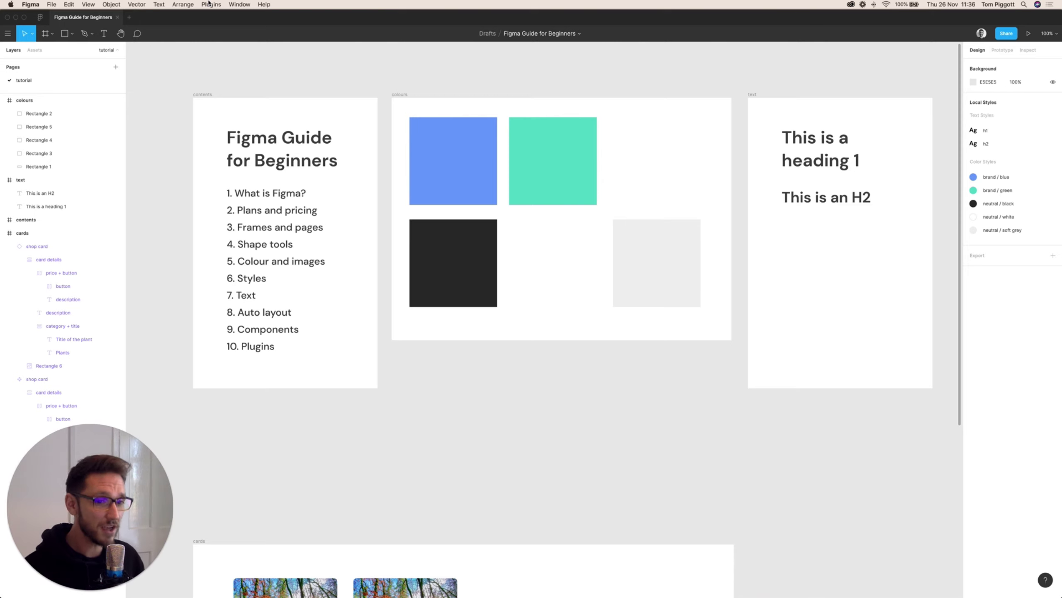
{"action": "left_click", "coordinate": [681, 414]}
{"action": "scroll", "coordinate": [644, 247], "scroll_direction": "down", "scroll_amount": 5}
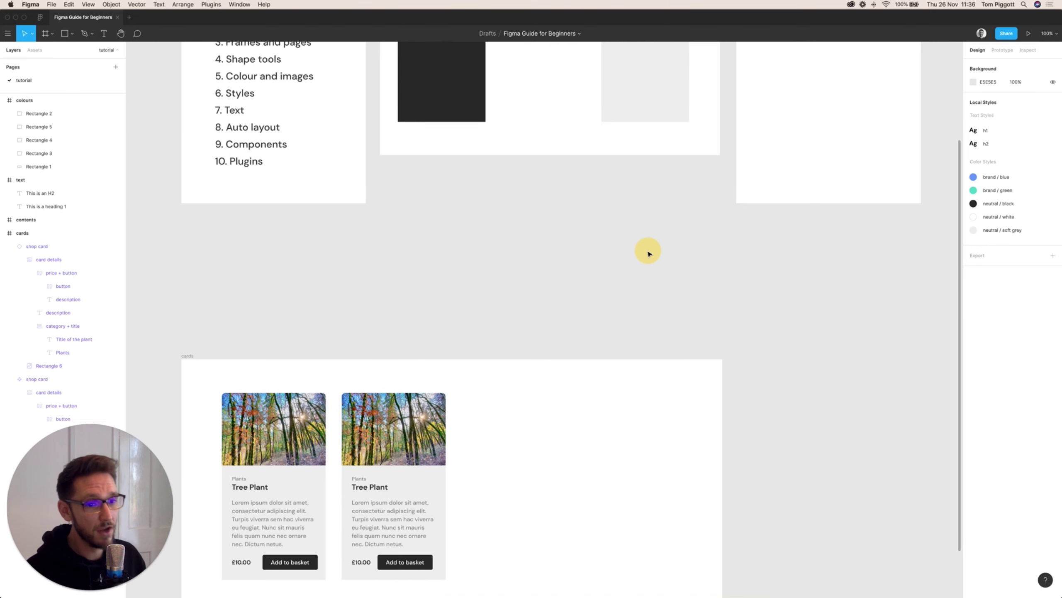
{"action": "scroll", "coordinate": [550, 316], "scroll_direction": "down", "scroll_amount": 3}
{"action": "left_click", "coordinate": [550, 315]}
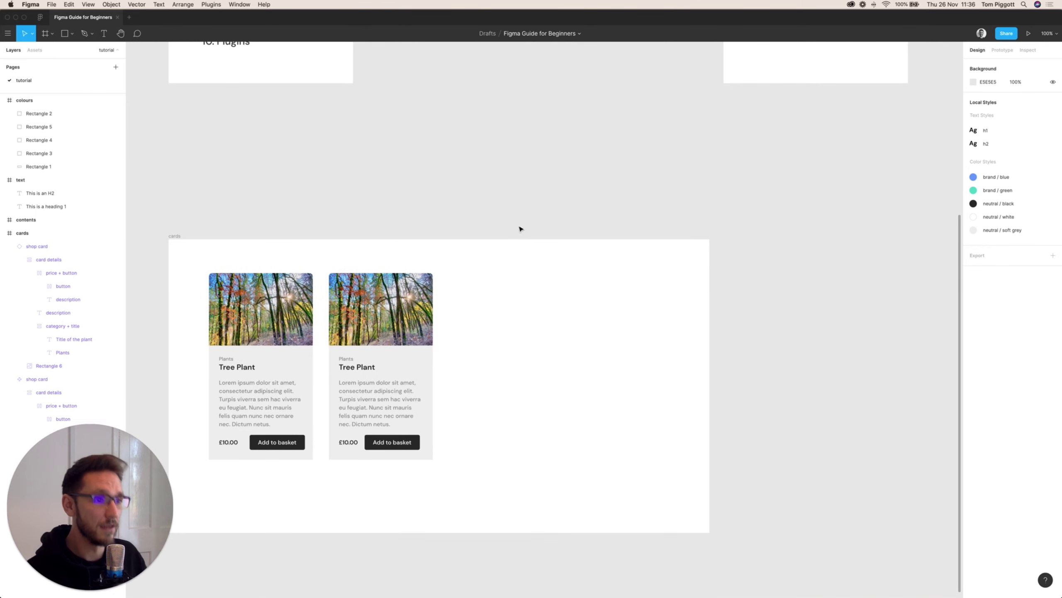
{"action": "left_click", "coordinate": [241, 5]}
{"action": "mouse_move", "coordinate": [211, 5]}
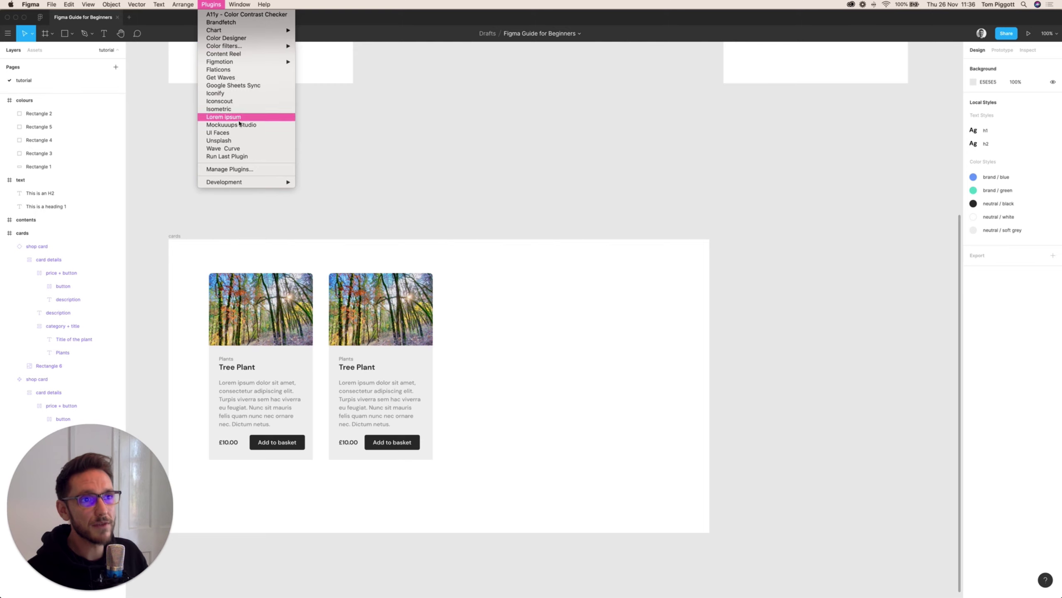
{"action": "left_click", "coordinate": [501, 301]}
Step: Draw a circle about 80.5 × 80.5 in the empty area of the cards frame, beside the second card
{"action": "left_click", "coordinate": [542, 302]}
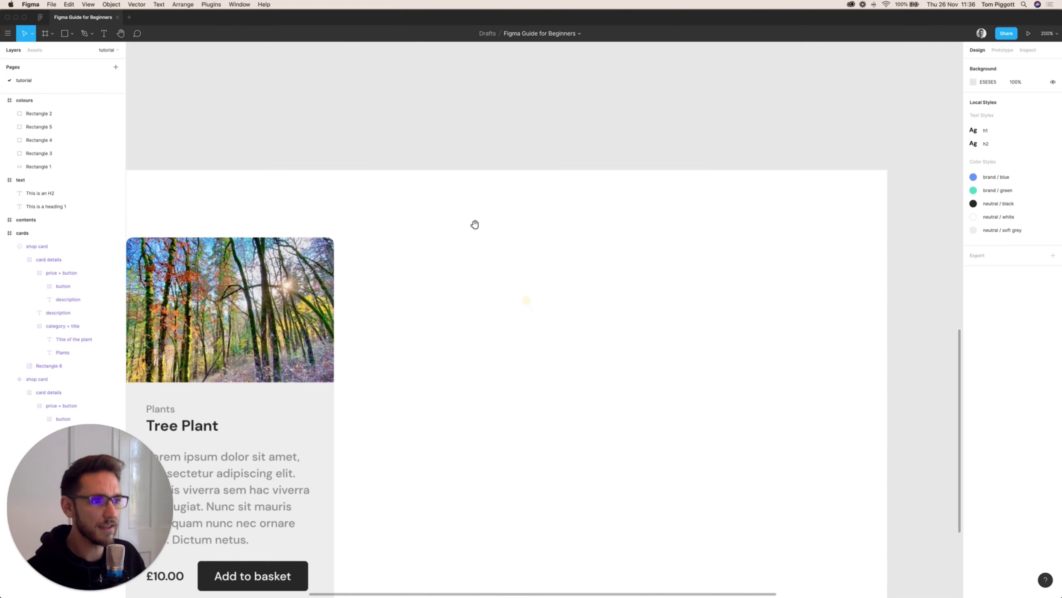
{"action": "scroll", "coordinate": [474, 222], "scroll_direction": "down", "scroll_amount": 3}
{"action": "scroll", "coordinate": [474, 222], "scroll_direction": "right", "scroll_amount": 3}
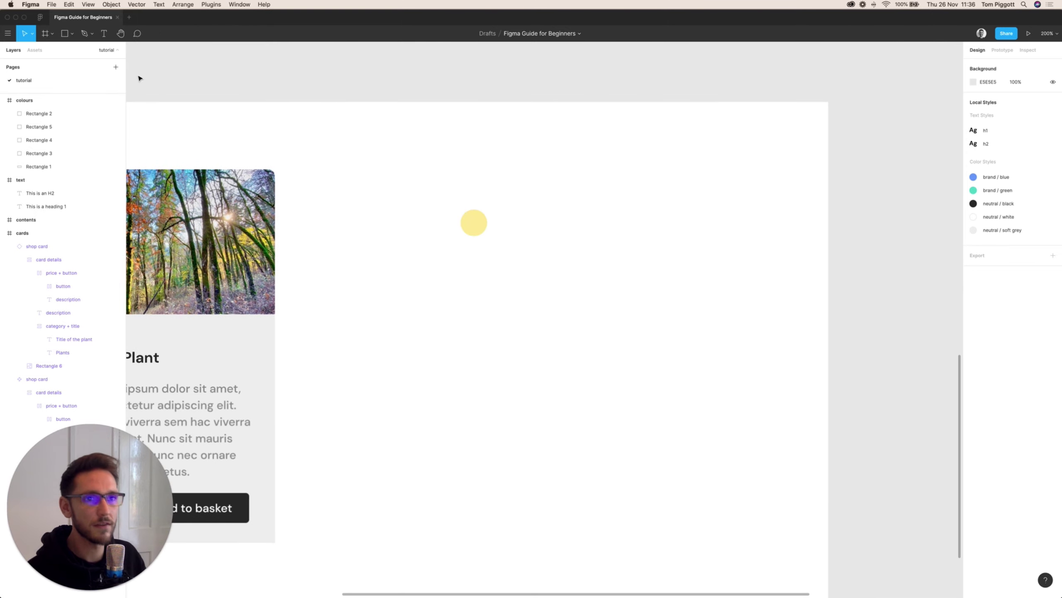
{"action": "left_click", "coordinate": [73, 35]}
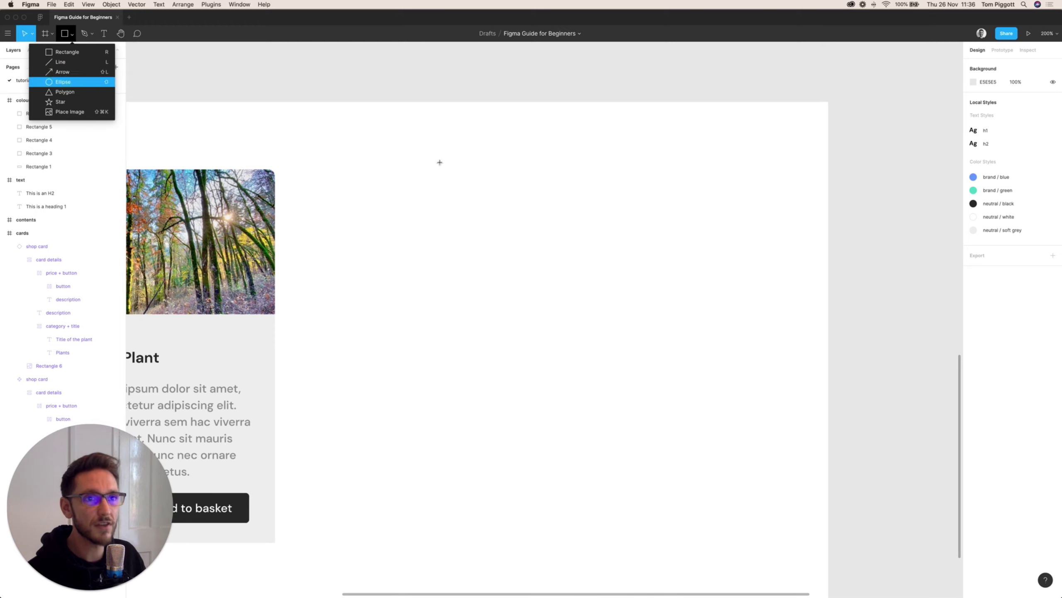
{"action": "left_click_drag", "start_coordinate": [426, 157], "coordinate": [493, 224]}
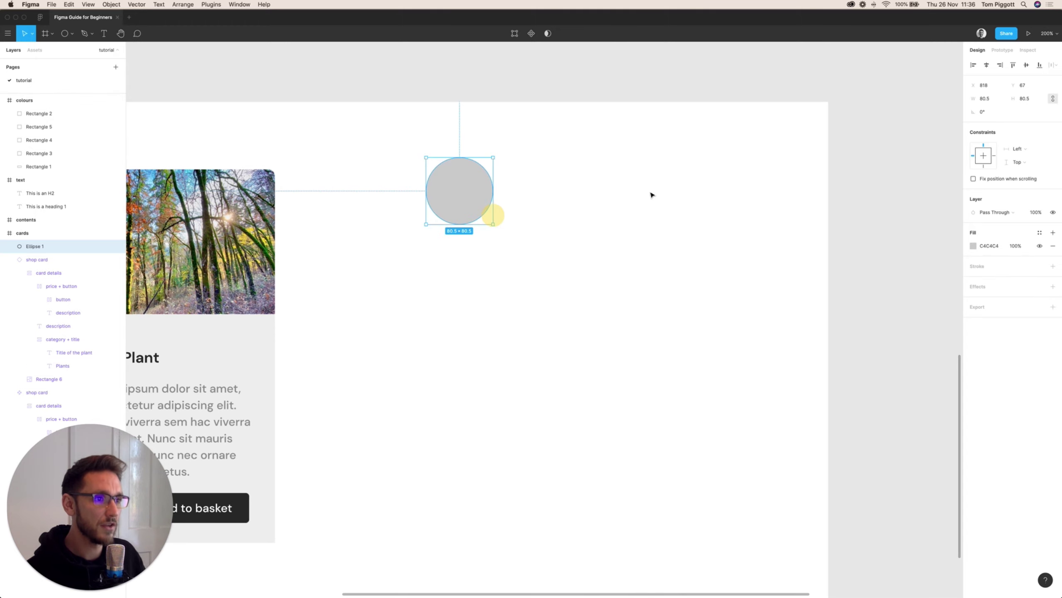
{"action": "left_click", "coordinate": [536, 199]}
Step: Add a text layer reading "Name" beside the circle
{"action": "key", "text": "t"}
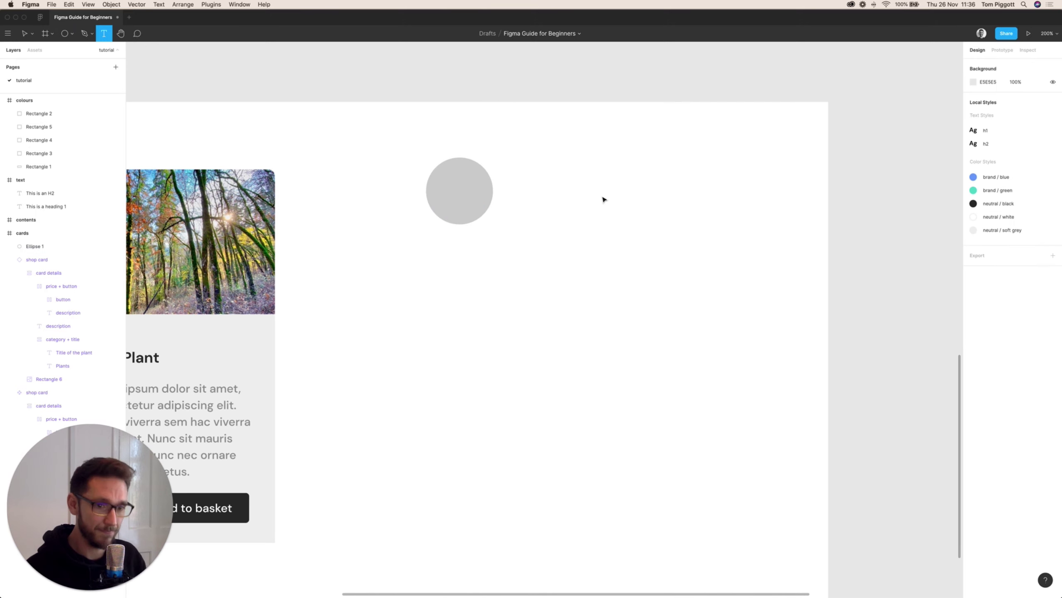
{"action": "left_click", "coordinate": [519, 194]}
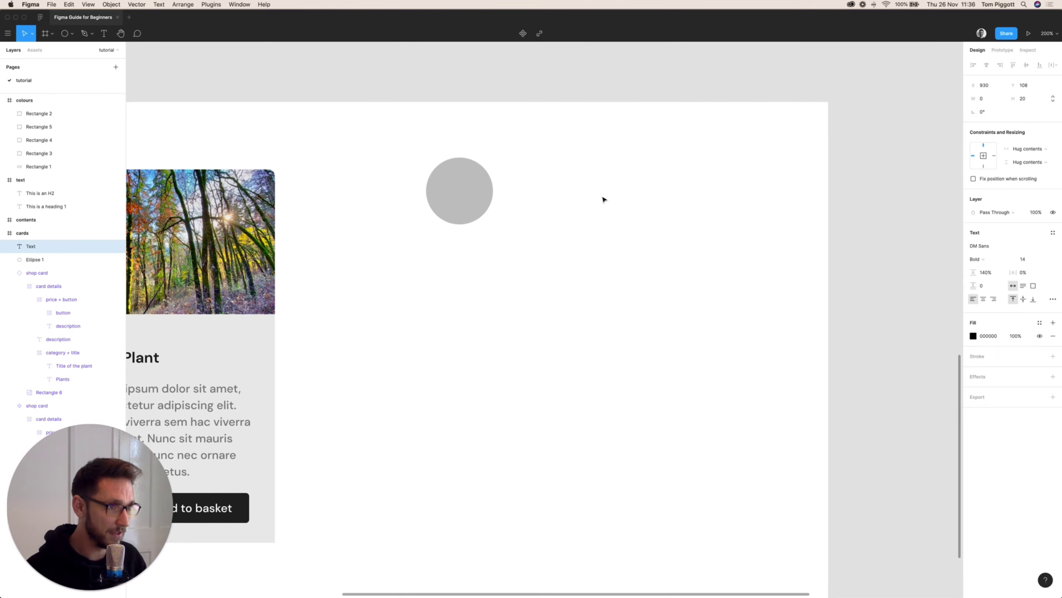
{"action": "type", "text": "Fi"}
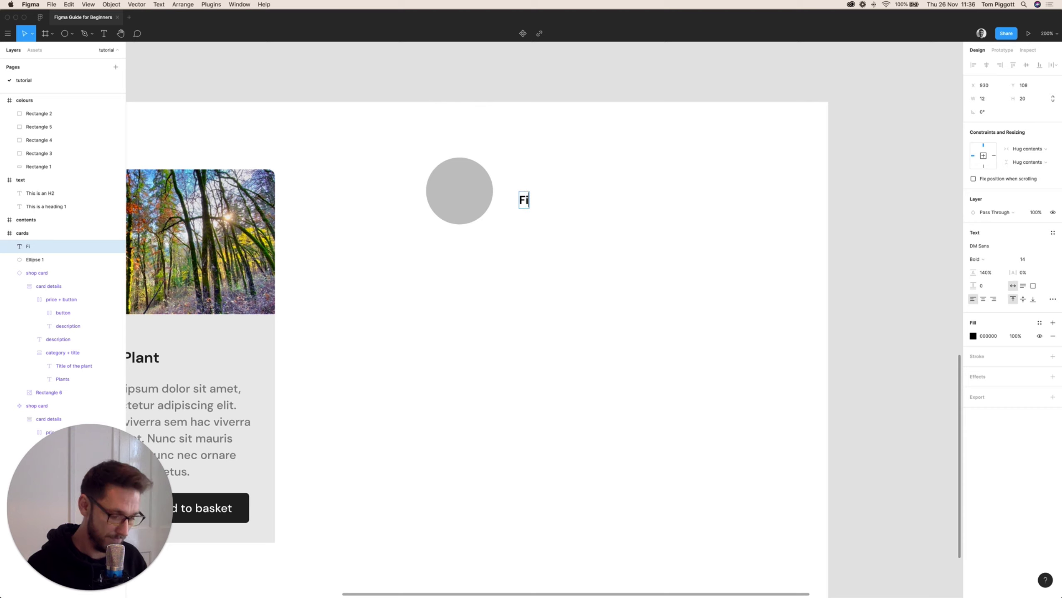
{"action": "key", "text": "super+a"}
{"action": "type", "text": "Name"}
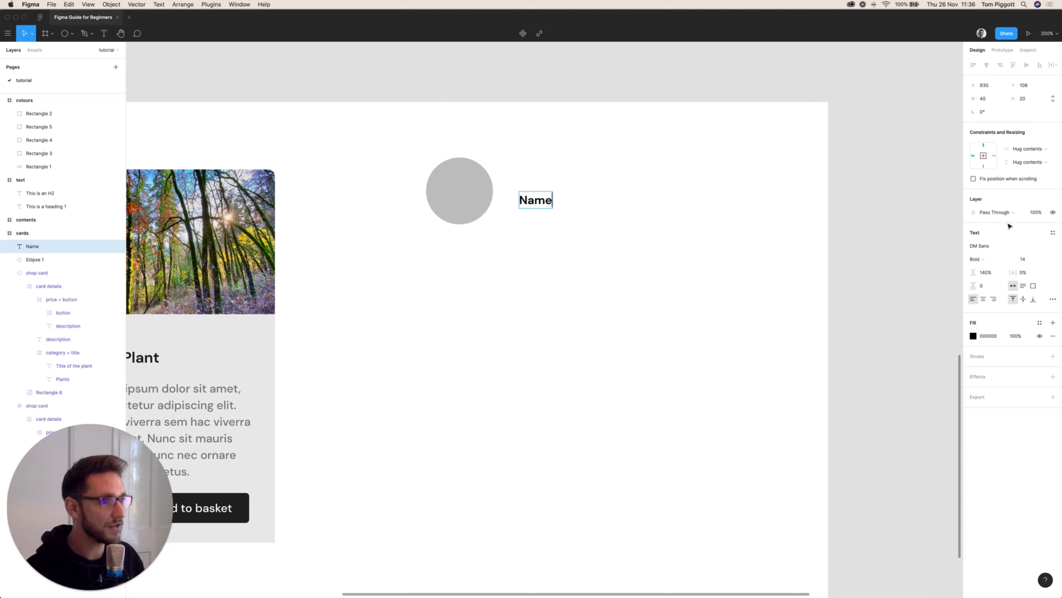
Step: Set the "Name" text's font size to 18 and move the text closer to the circle
{"action": "key", "text": "Escape"}
{"action": "left_click", "coordinate": [1027, 259]}
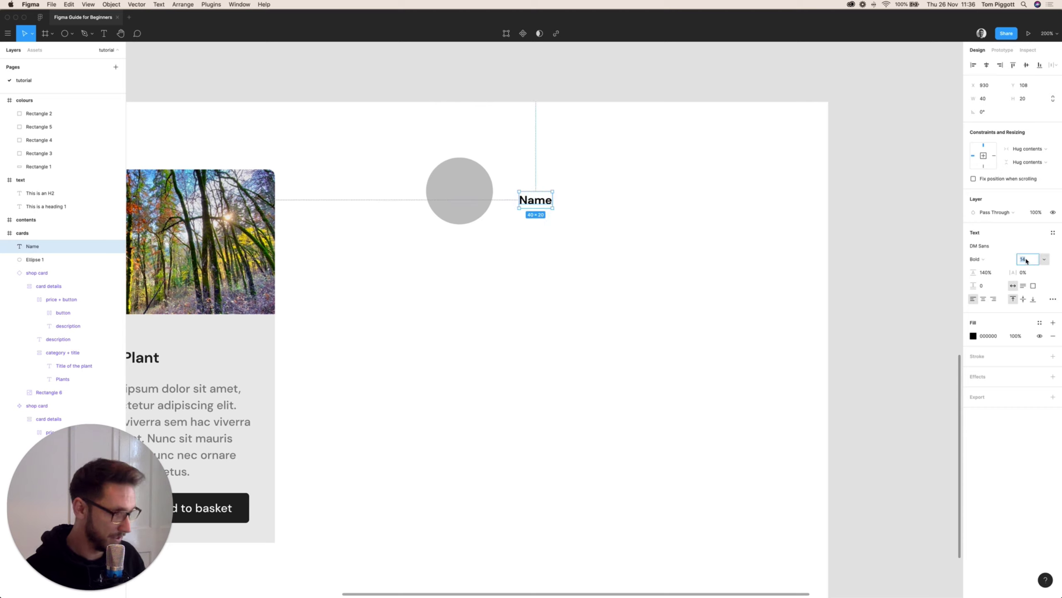
{"action": "type", "text": "18"}
{"action": "key", "text": "Return"}
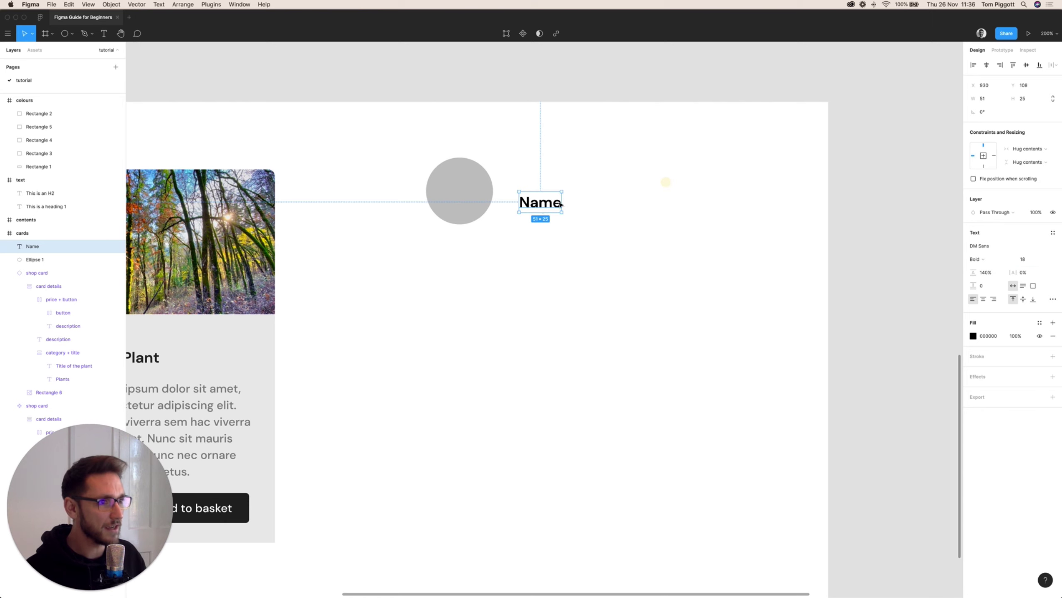
{"action": "left_click", "coordinate": [665, 181]}
{"action": "left_click_drag", "start_coordinate": [537, 190], "coordinate": [536, 193]}
Step: Combine the circle and "Name" text in a vertically centred auto layout row, and duplicate the row twice below
{"action": "left_click", "coordinate": [412, 147]}
{"action": "left_click_drag", "start_coordinate": [402, 144], "coordinate": [583, 225]}
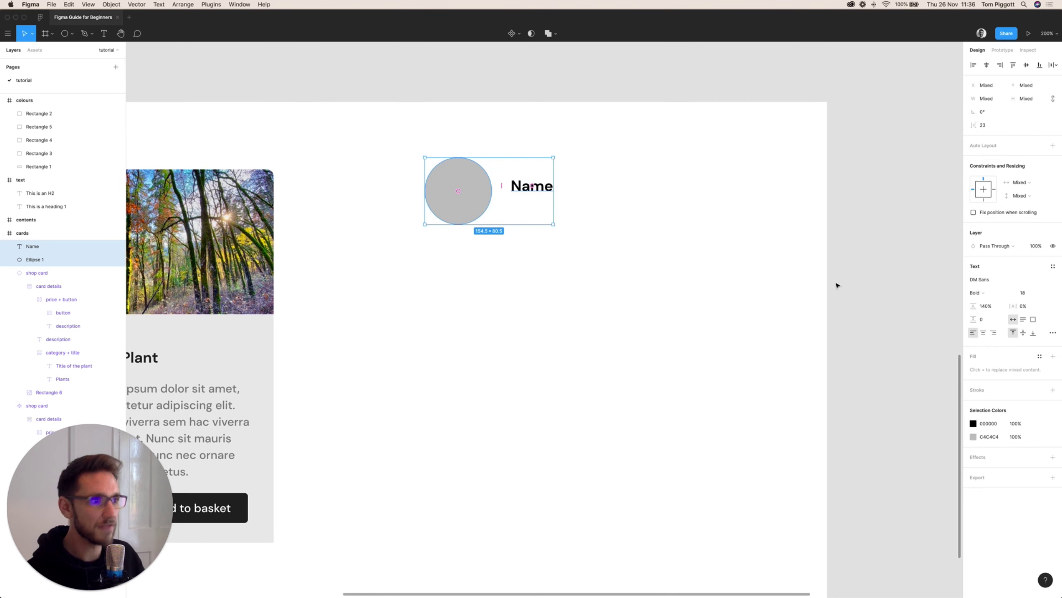
{"action": "key", "text": "shift+a"}
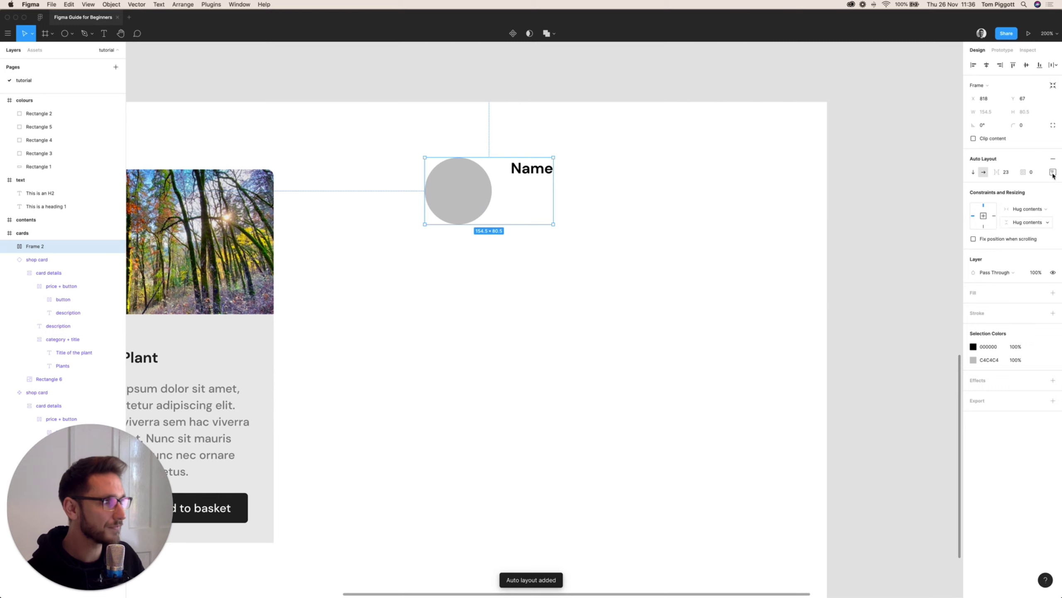
{"action": "left_click", "coordinate": [1053, 171]}
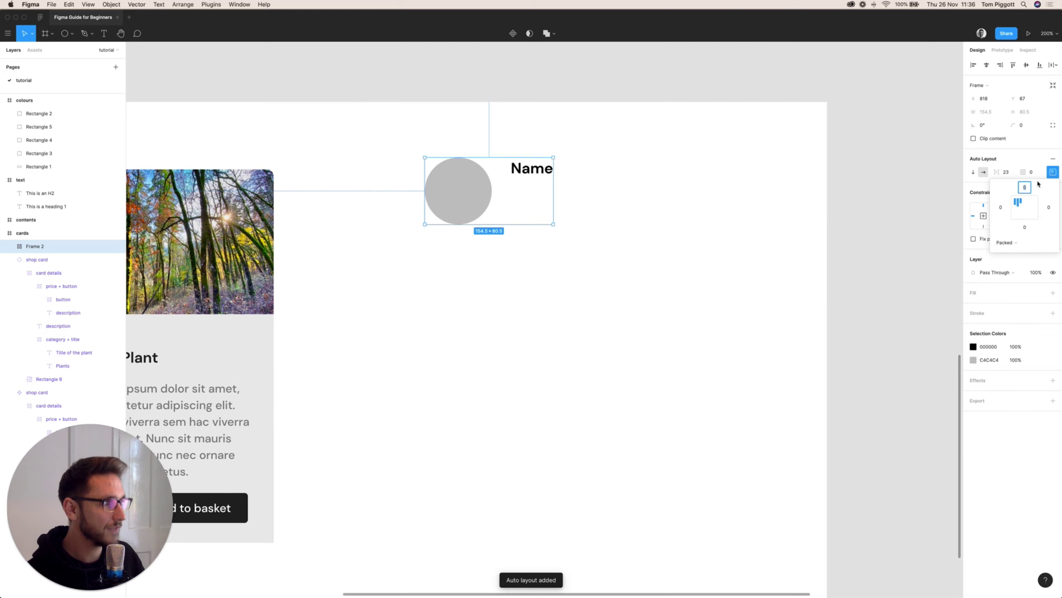
{"action": "left_click", "coordinate": [1016, 208]}
{"action": "left_click", "coordinate": [682, 205]}
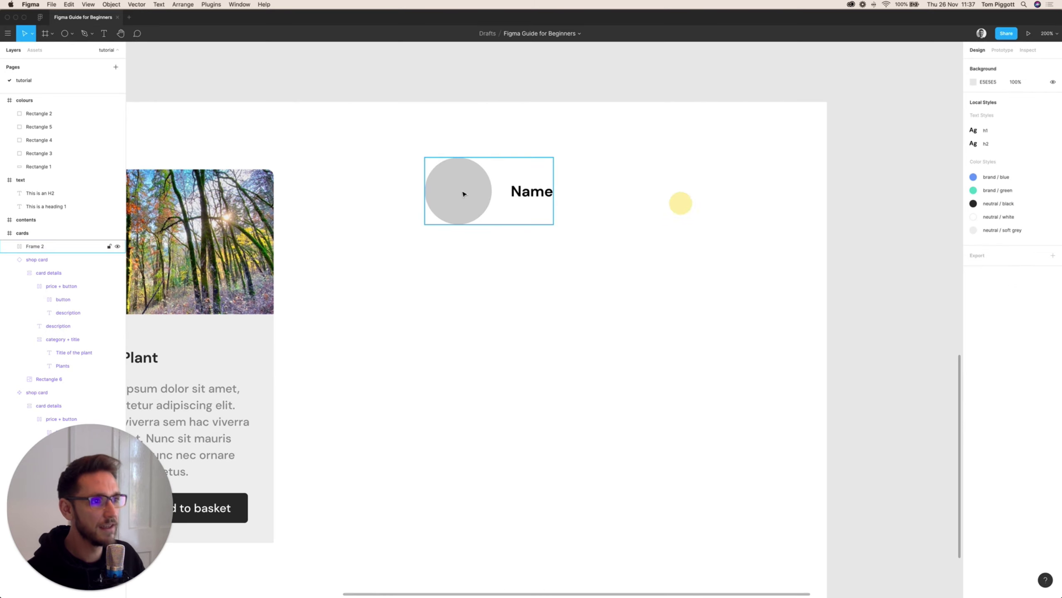
{"action": "left_click_drag", "start_coordinate": [470, 190], "coordinate": [472, 271]}
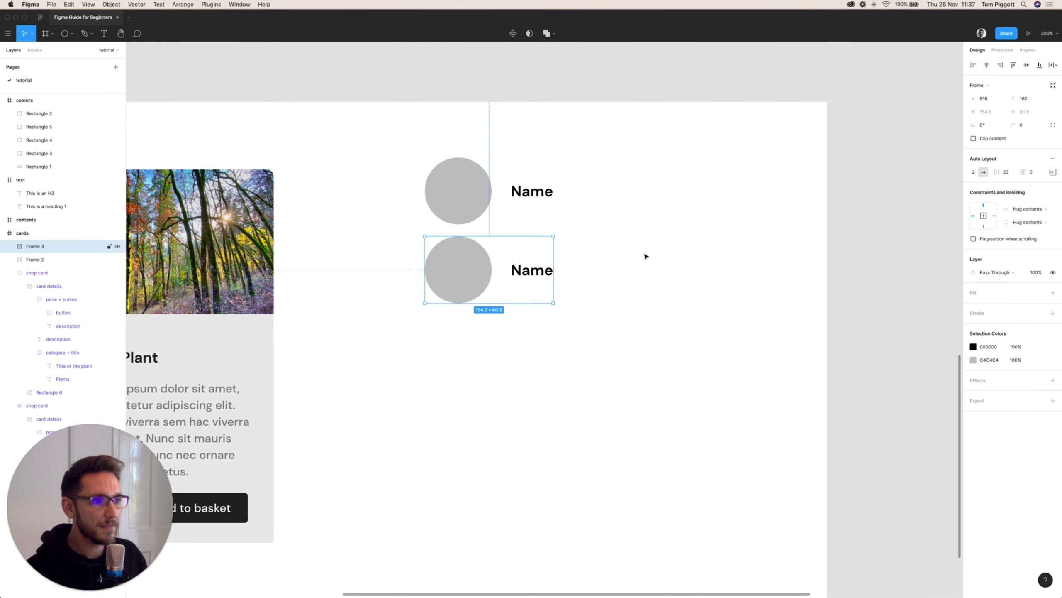
{"action": "key", "text": "super+d"}
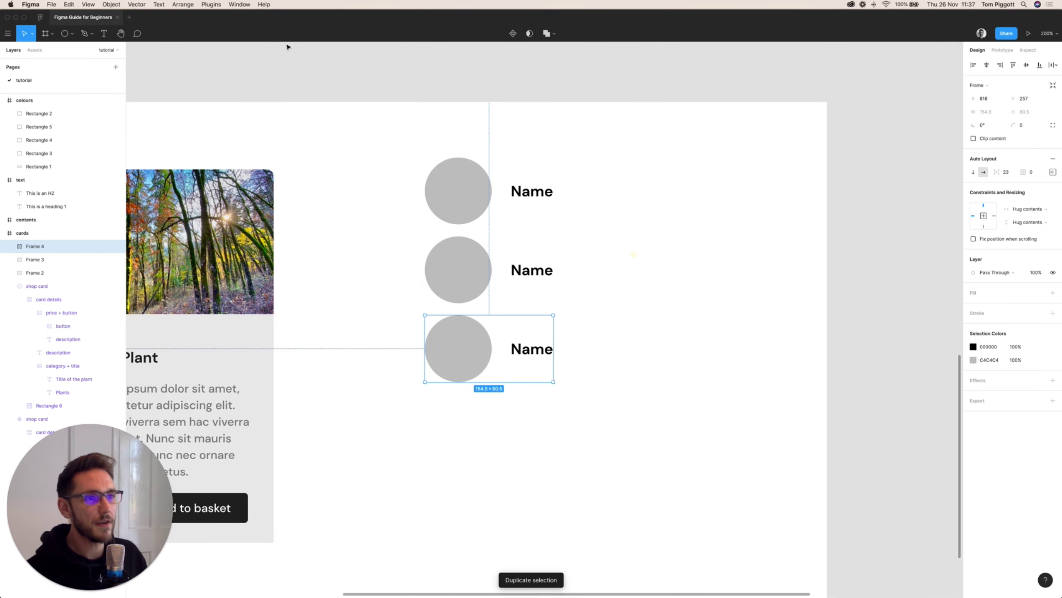
Step: Fill the circles of all three rows with Avatars images from the Content Reel plugin
{"action": "left_click", "coordinate": [239, 4]}
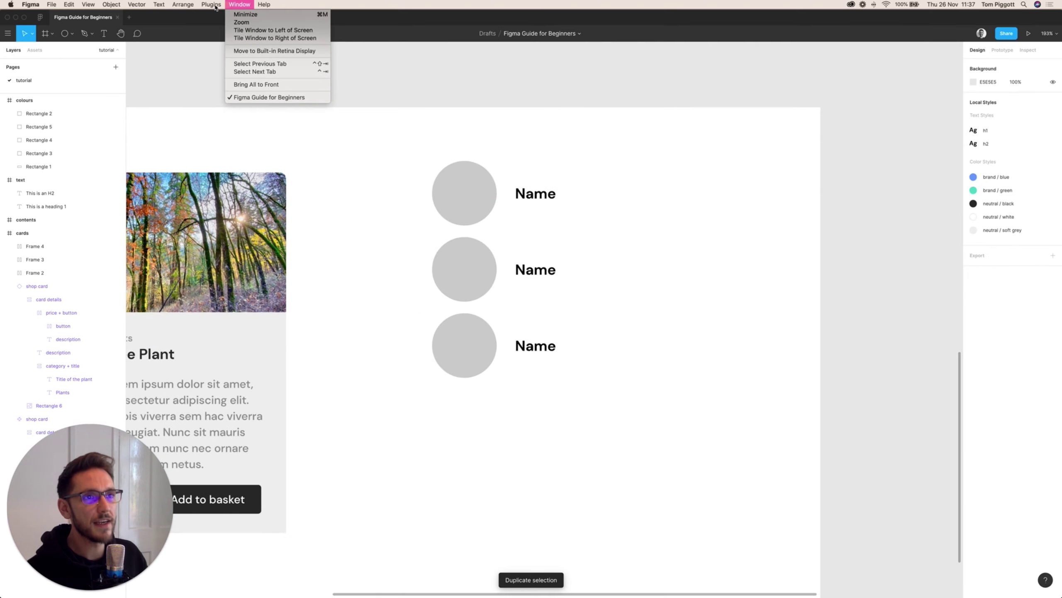
{"action": "mouse_move", "coordinate": [215, 6]}
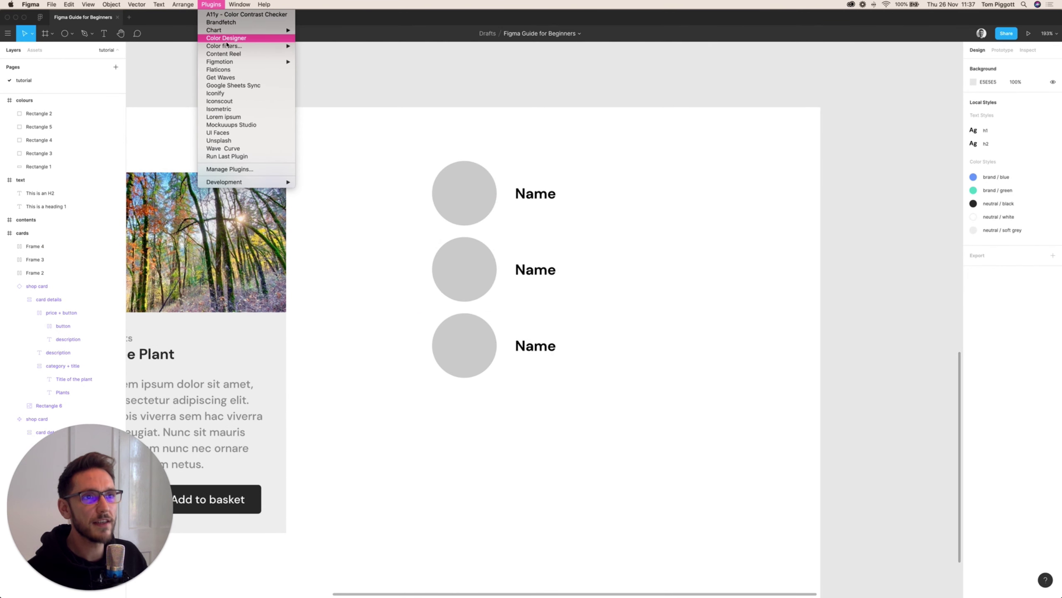
{"action": "left_click", "coordinate": [516, 84]}
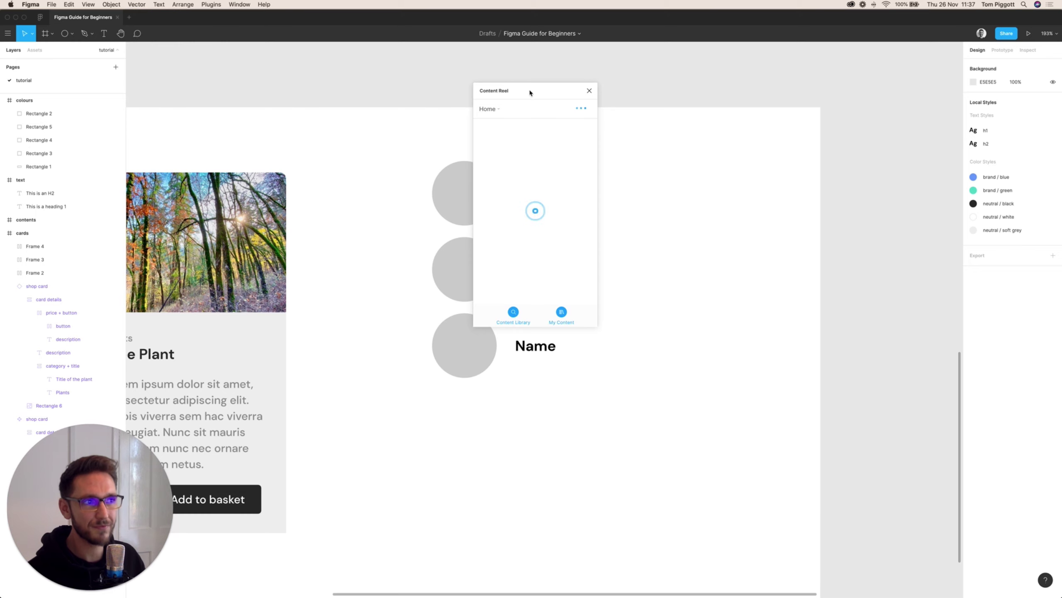
{"action": "left_click_drag", "start_coordinate": [531, 90], "coordinate": [322, 95]}
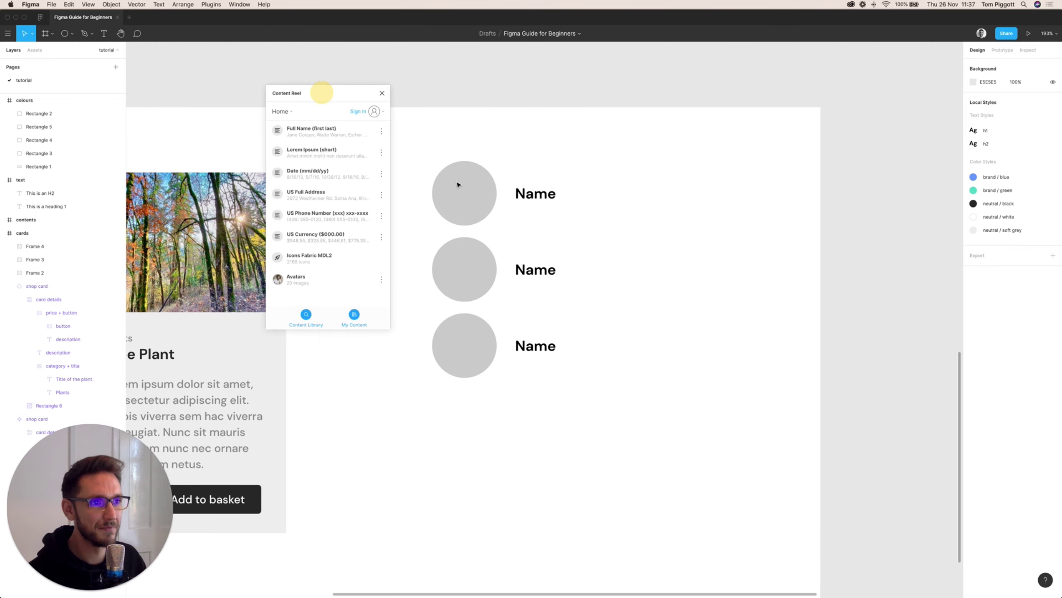
{"action": "left_click", "coordinate": [468, 256], "text": "super"}
{"action": "left_click", "coordinate": [469, 256], "text": "shift"}
{"action": "left_click", "coordinate": [469, 347], "text": "shift"}
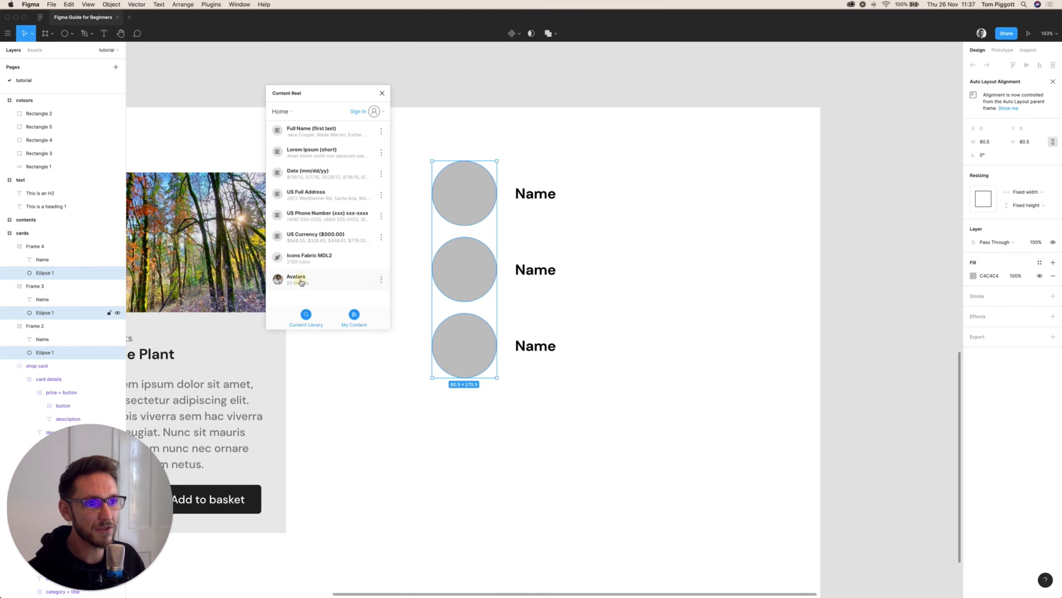
{"action": "left_click", "coordinate": [308, 280]}
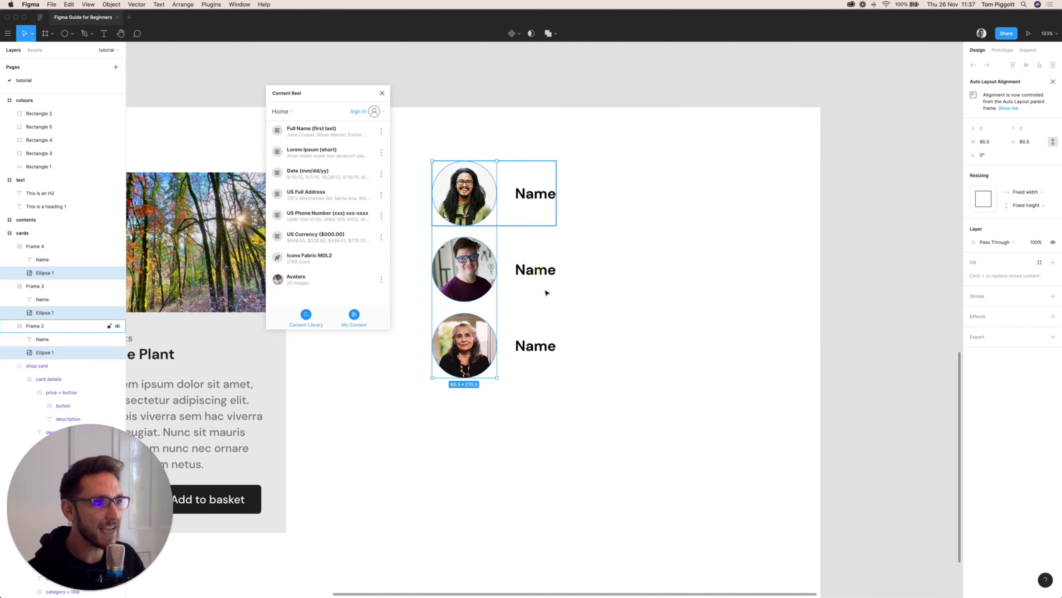
Step: Fill the "Name" texts of all three rows with Full Name (first last) content from Content Reel and close the plugin
{"action": "left_click", "coordinate": [536, 194], "text": "super"}
{"action": "left_click", "coordinate": [540, 270], "text": "shift+super"}
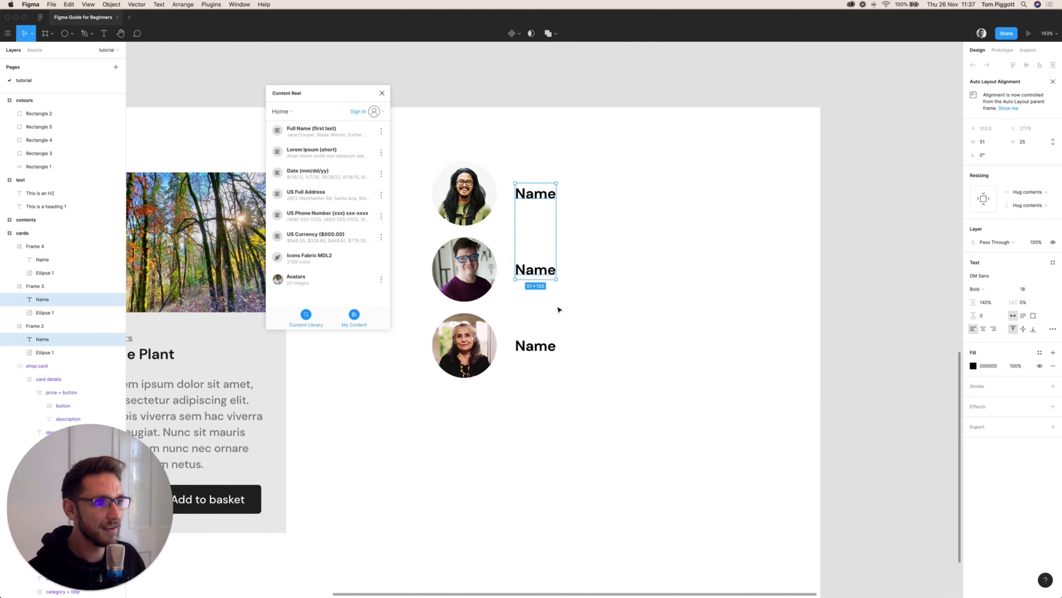
{"action": "left_click", "coordinate": [536, 346], "text": "shift+super"}
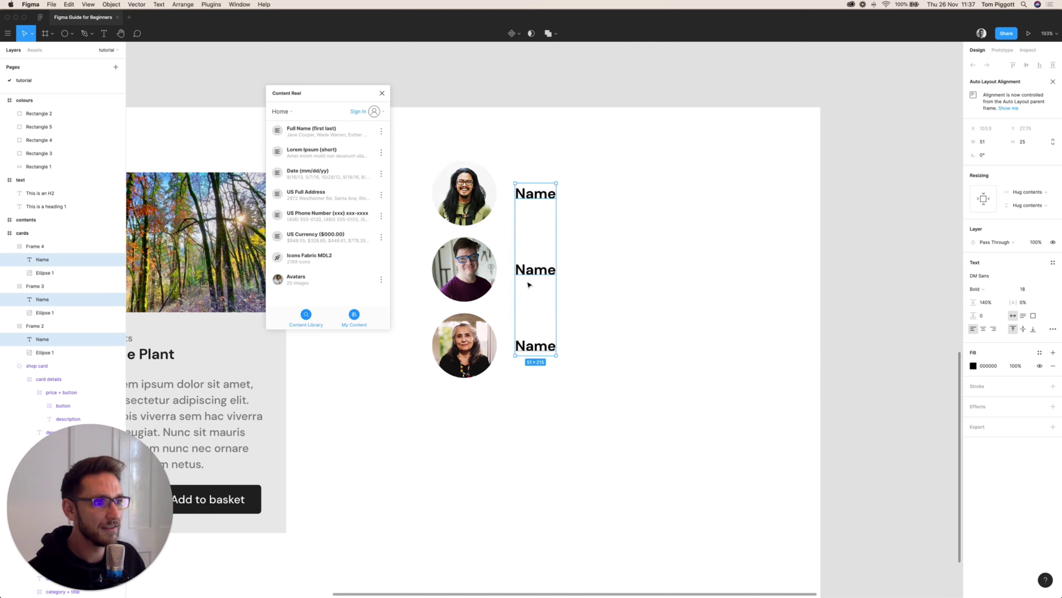
{"action": "left_click", "coordinate": [315, 134]}
{"action": "left_click", "coordinate": [767, 312]}
{"action": "left_click", "coordinate": [729, 359]}
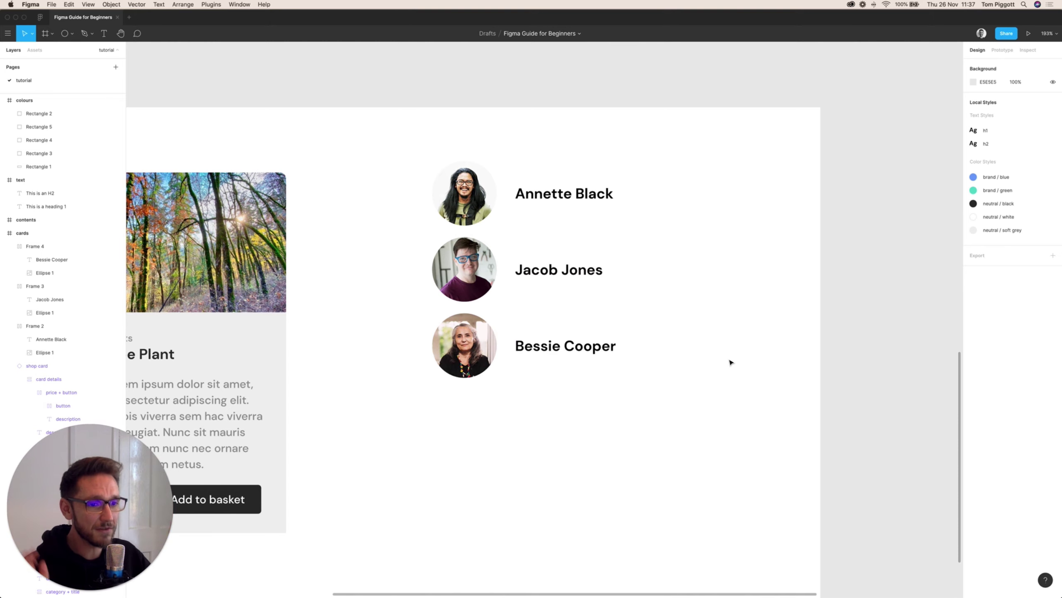
Step: Delete the three avatar-and-name rows from the cards frame
{"action": "left_click_drag", "start_coordinate": [369, 143], "coordinate": [407, 165]}
{"action": "left_click", "coordinate": [682, 395]}
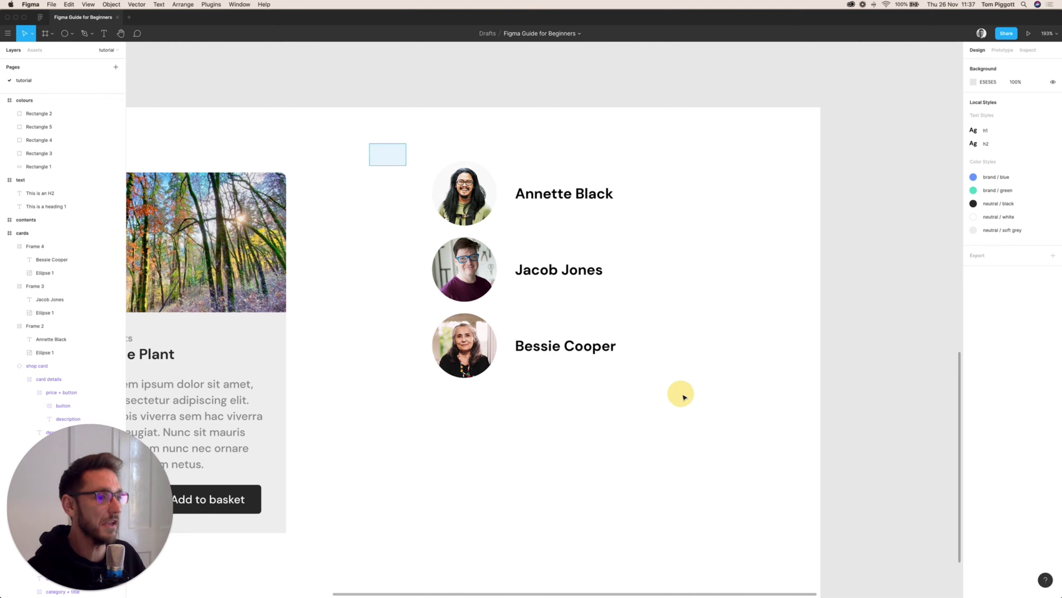
{"action": "left_click_drag", "start_coordinate": [681, 396], "coordinate": [640, 381]}
{"action": "key", "text": "Delete"}
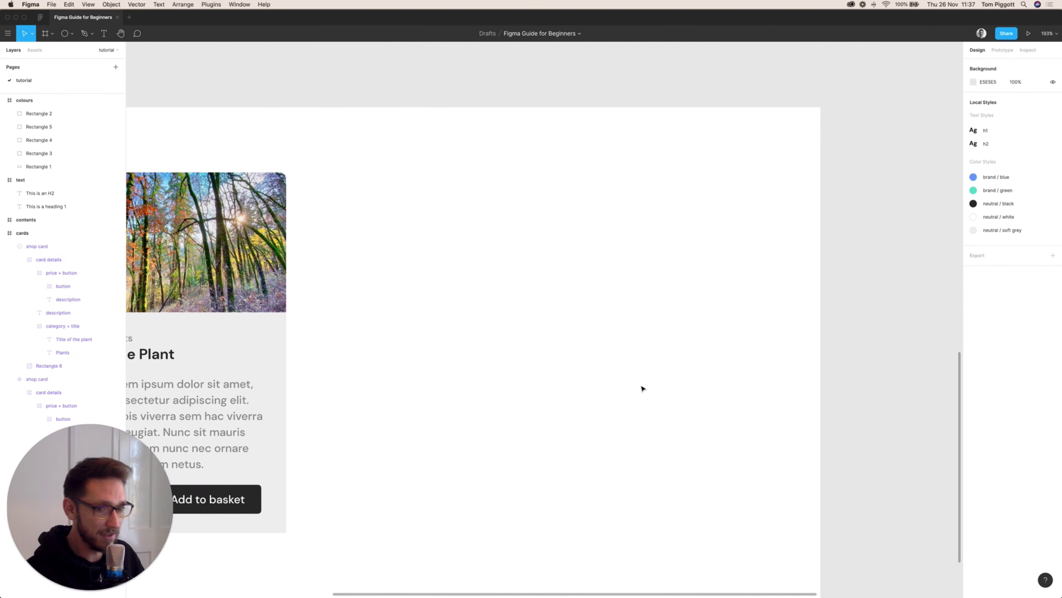
Step: Delete both shop cards and the emptied cards frame
{"action": "key", "text": "shift+0"}
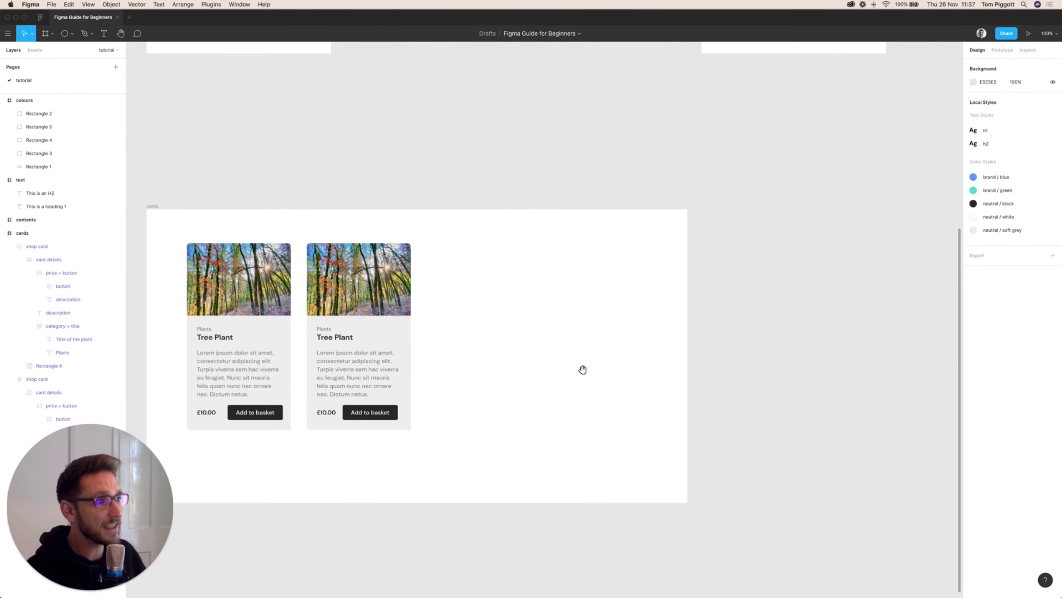
{"action": "scroll", "coordinate": [632, 365], "scroll_direction": "left", "scroll_amount": 3}
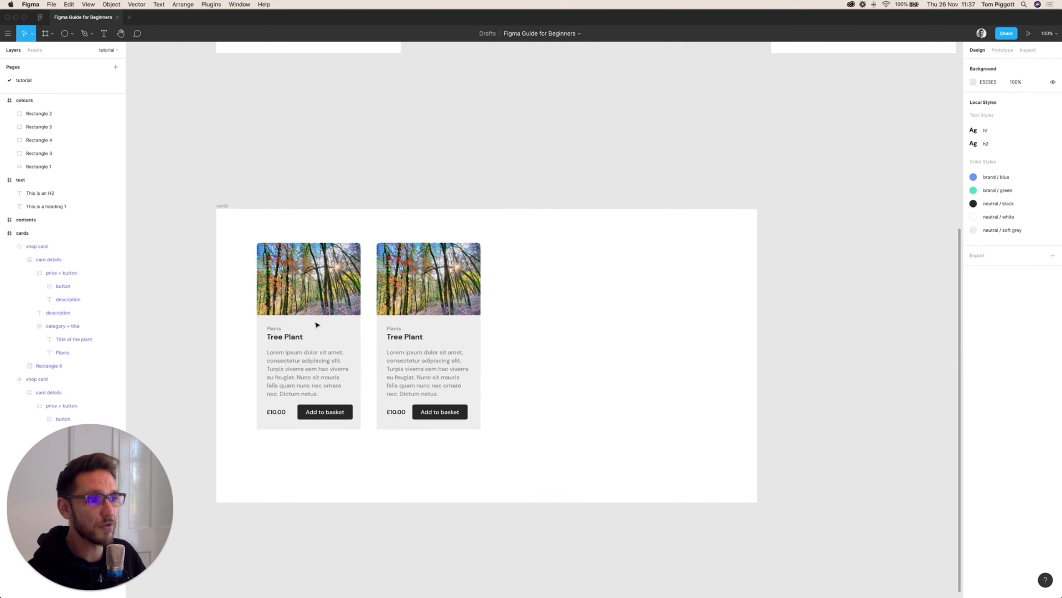
{"action": "left_click", "coordinate": [247, 406]}
{"action": "left_click_drag", "start_coordinate": [247, 408], "coordinate": [547, 239]}
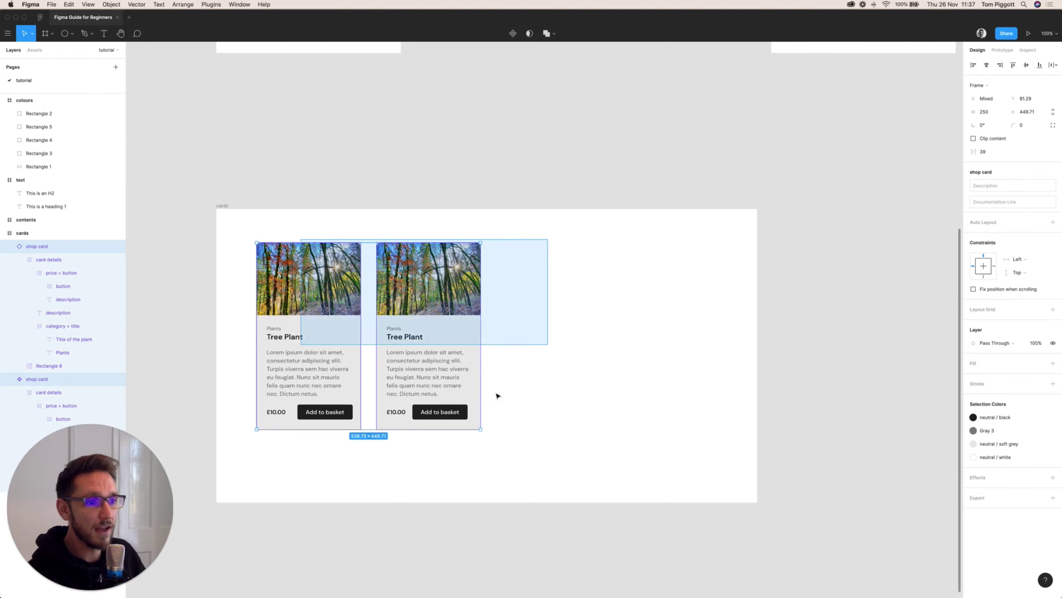
{"action": "key", "text": "Delete"}
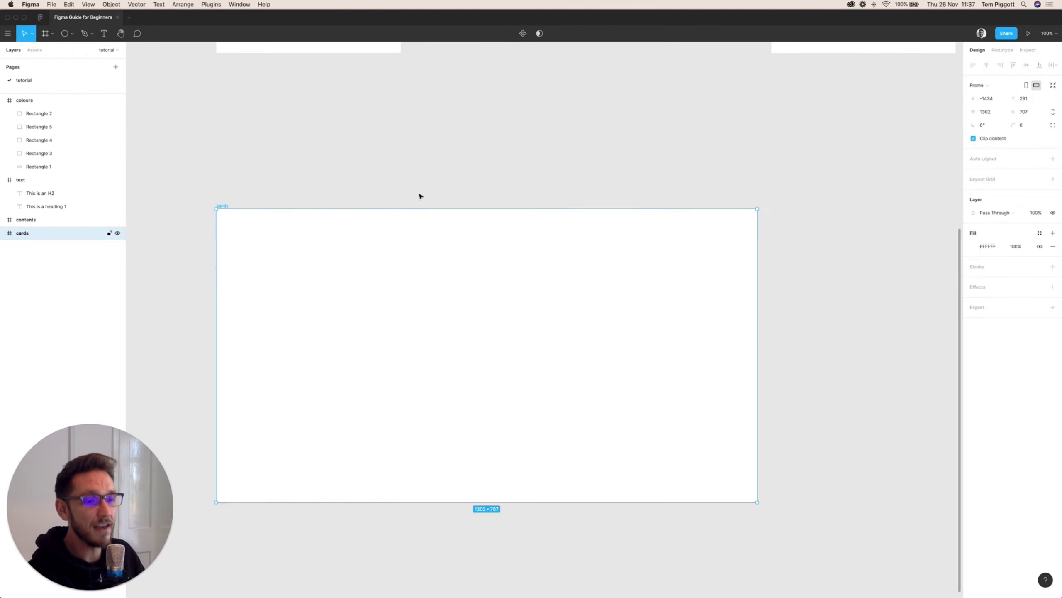
{"action": "key", "text": "Delete"}
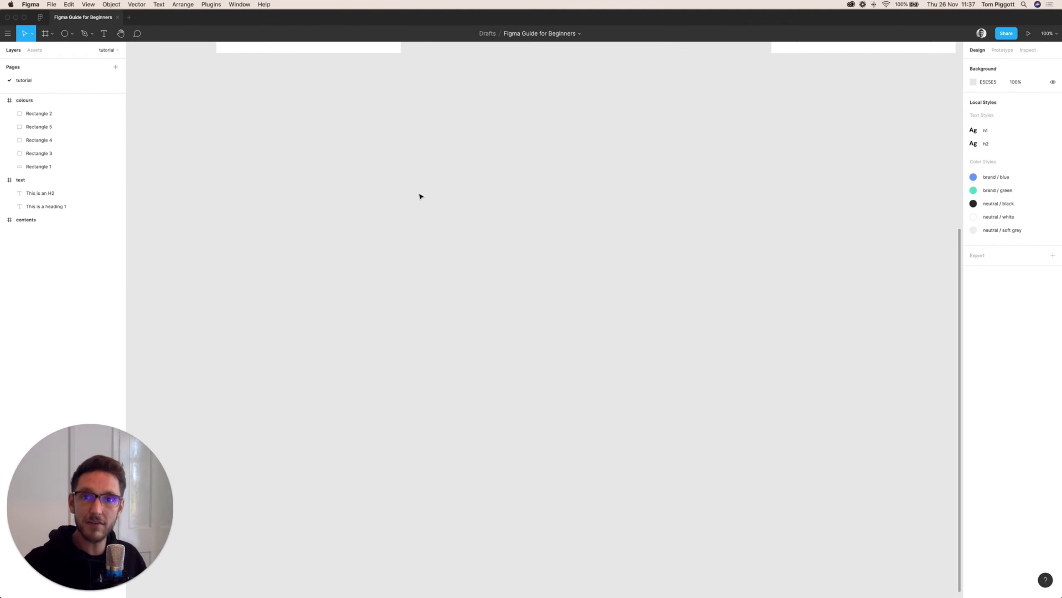